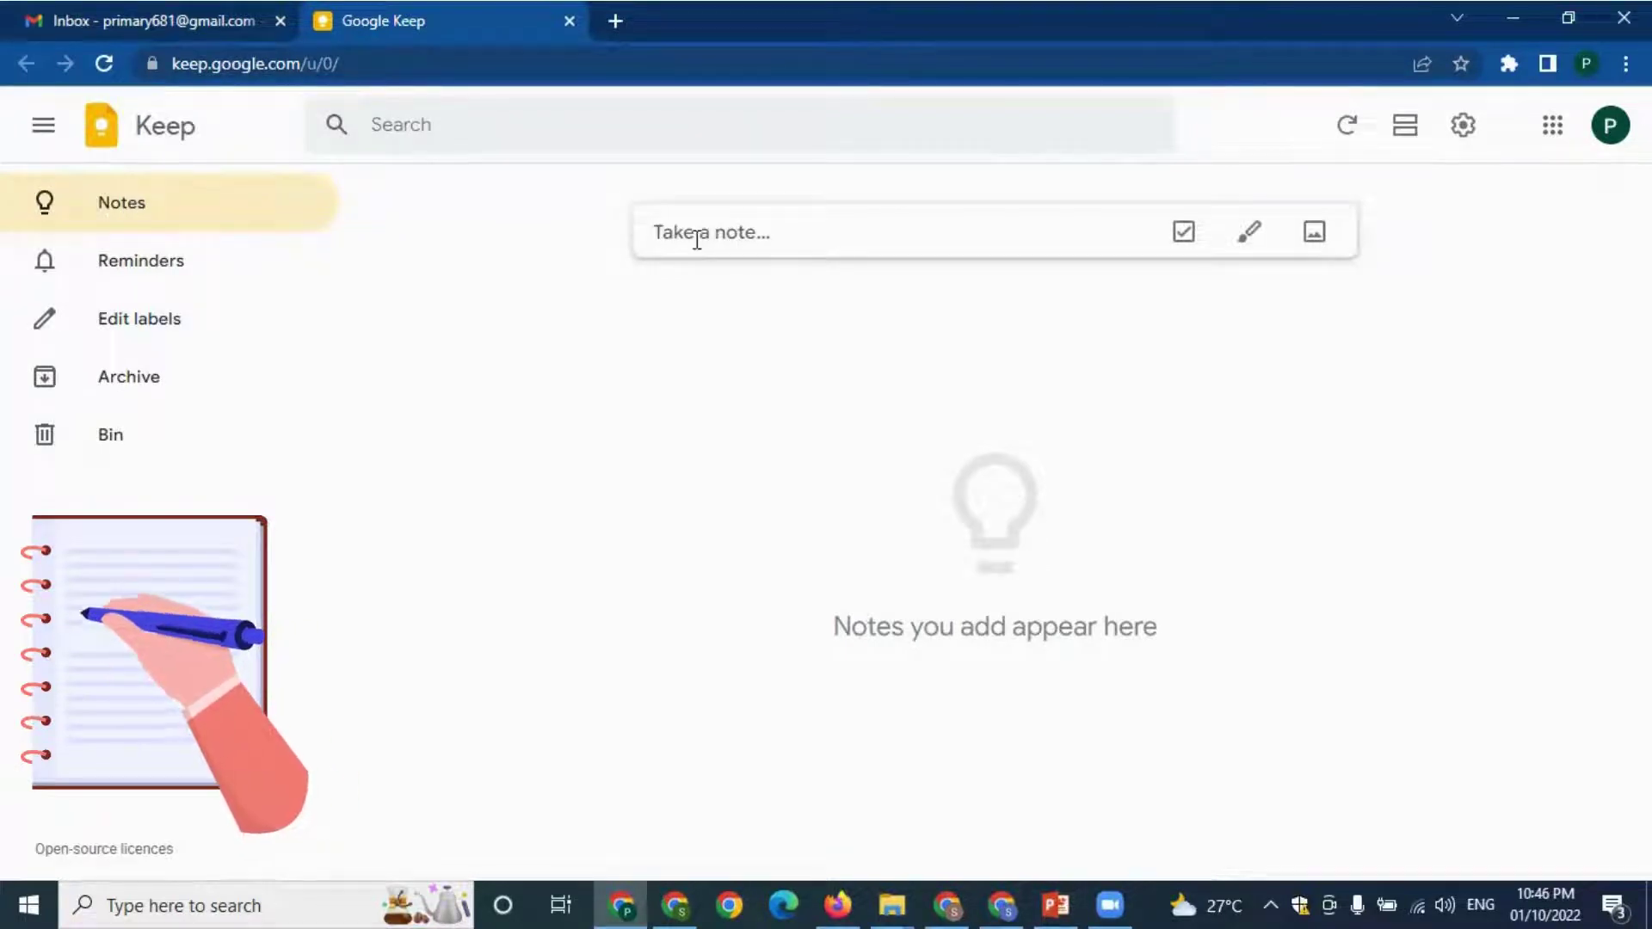
- Start a note titled "Weekly Meeting Minutes" and turn its body into a tick-box list
left_click(696, 235)
left_click(750, 226)
type("W")
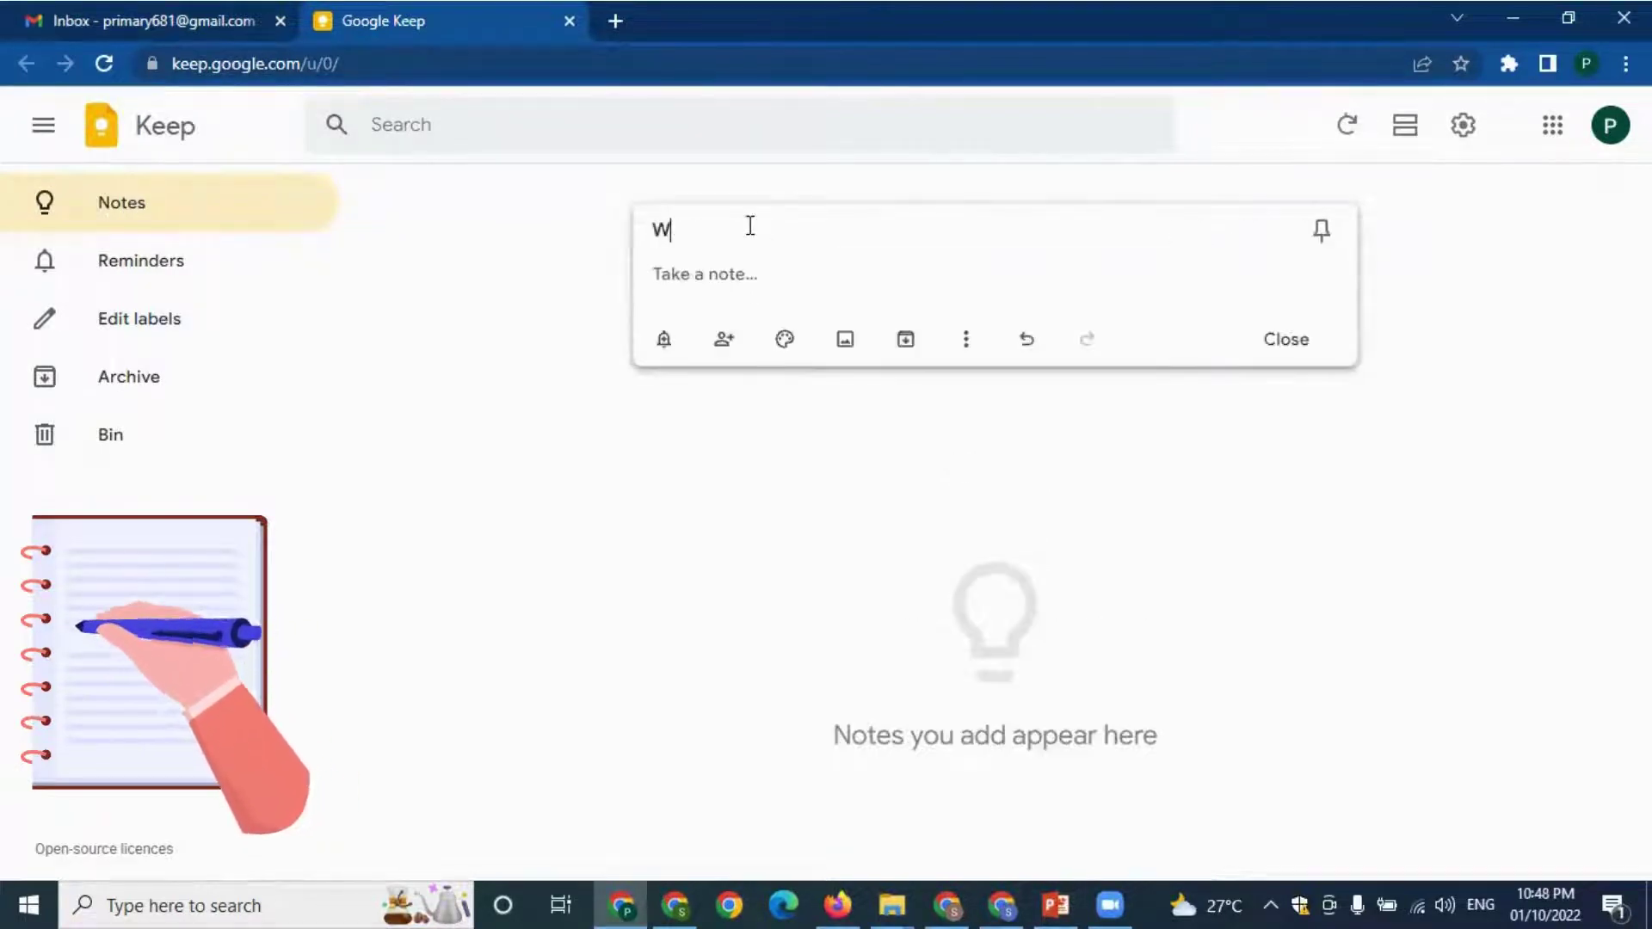
type("eekly Mee")
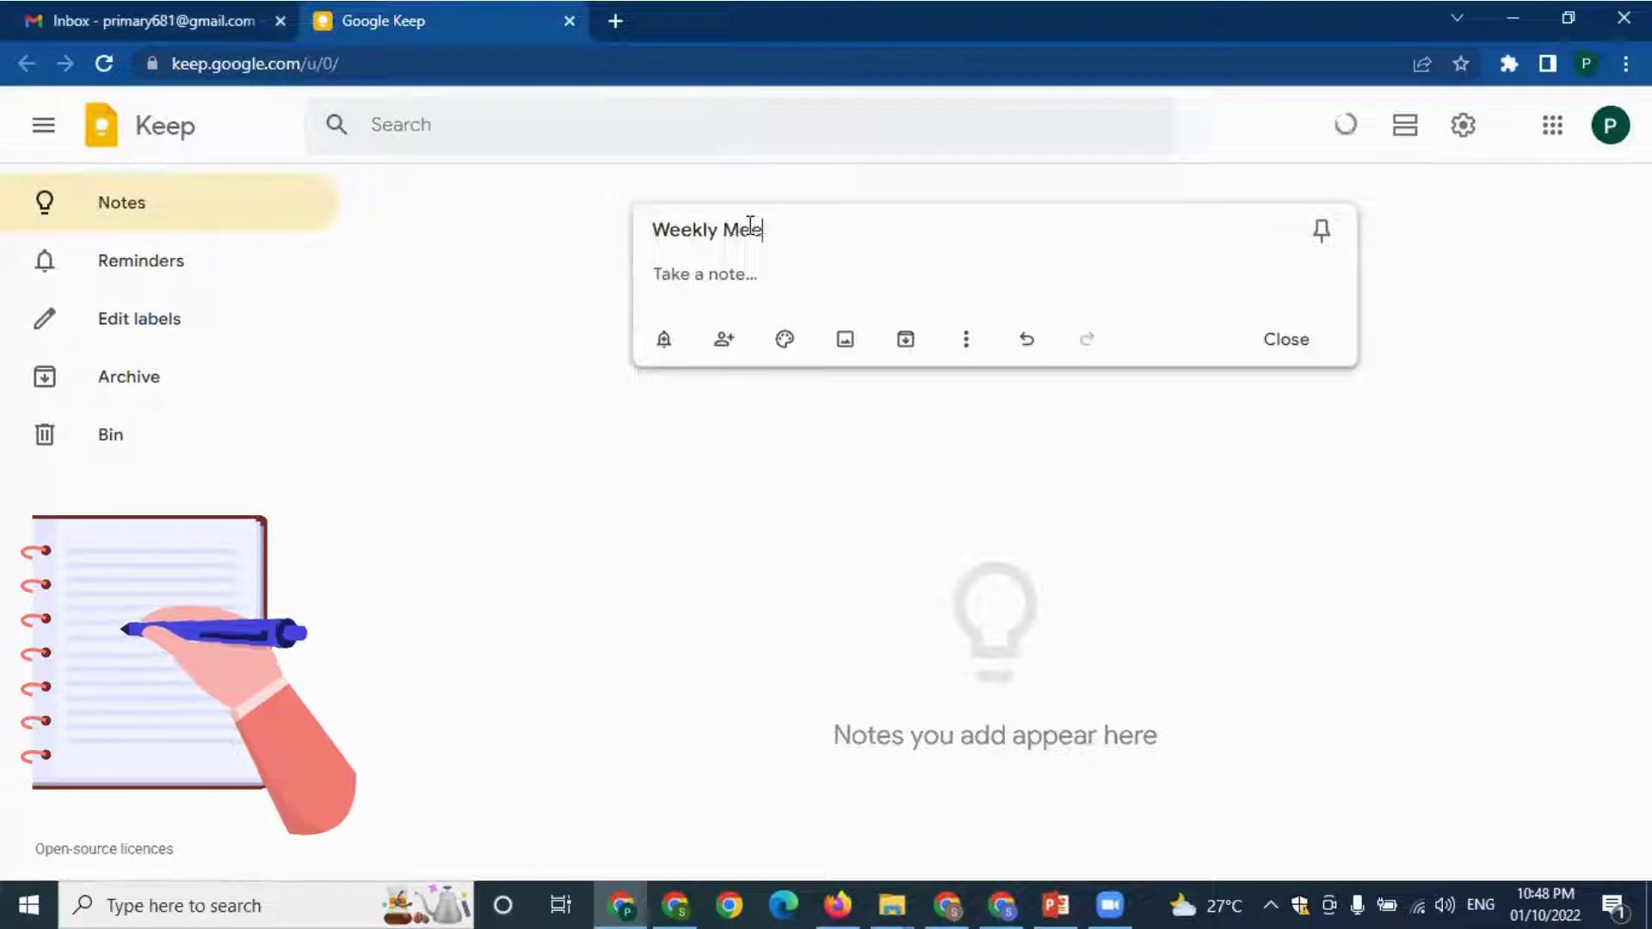
type("ting Minutes")
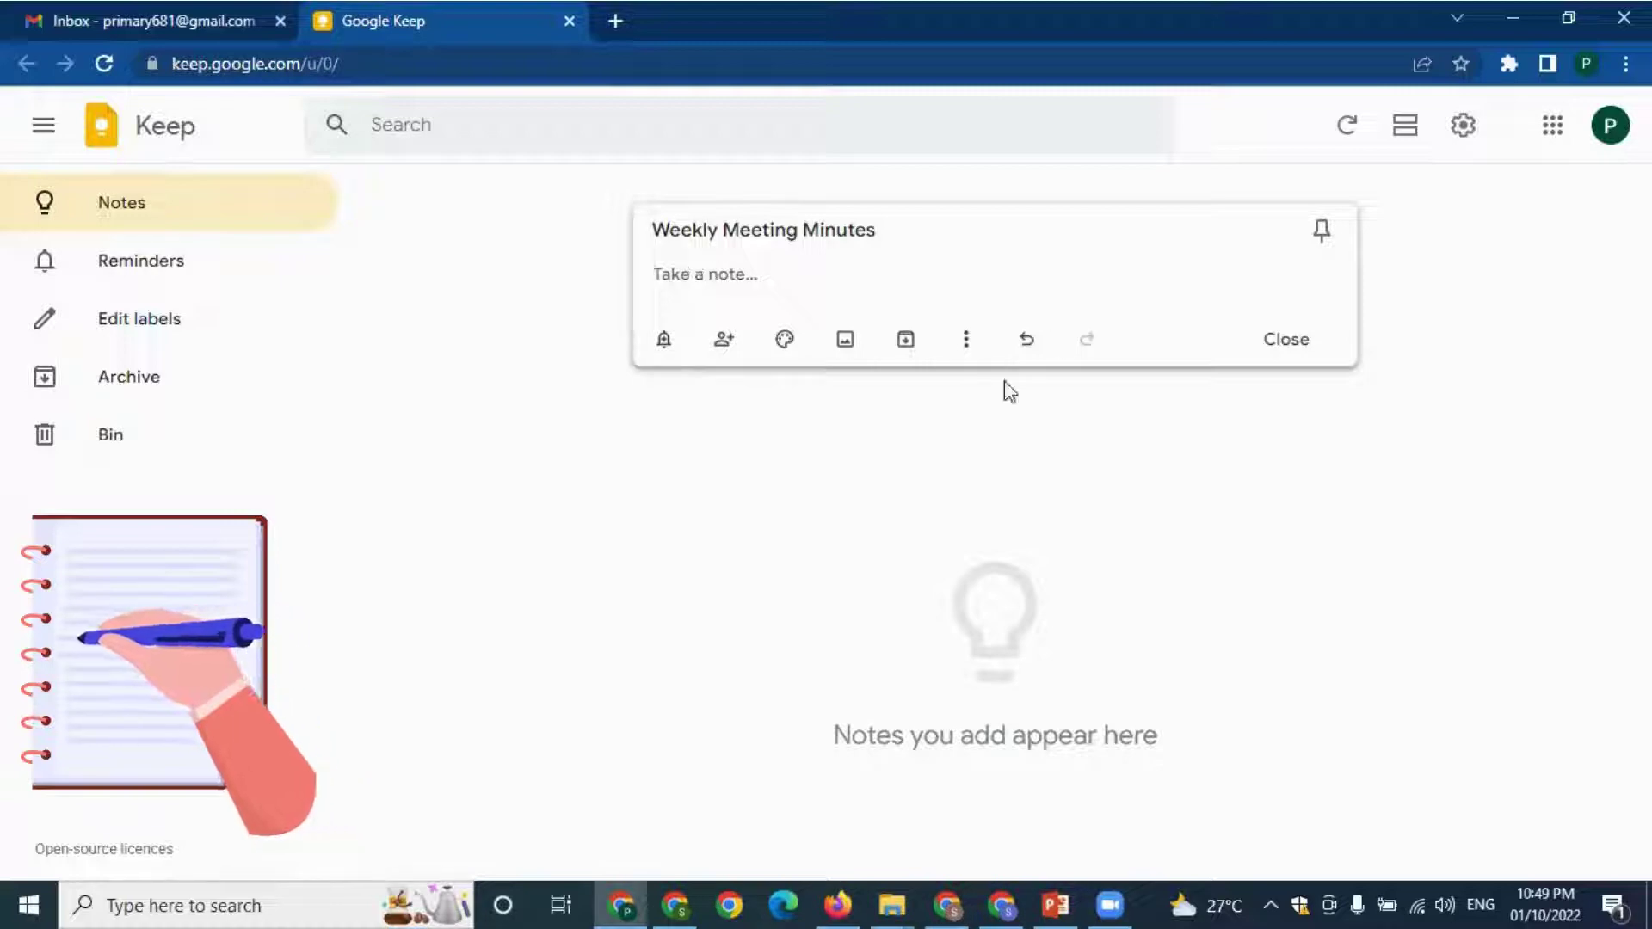
left_click(968, 340)
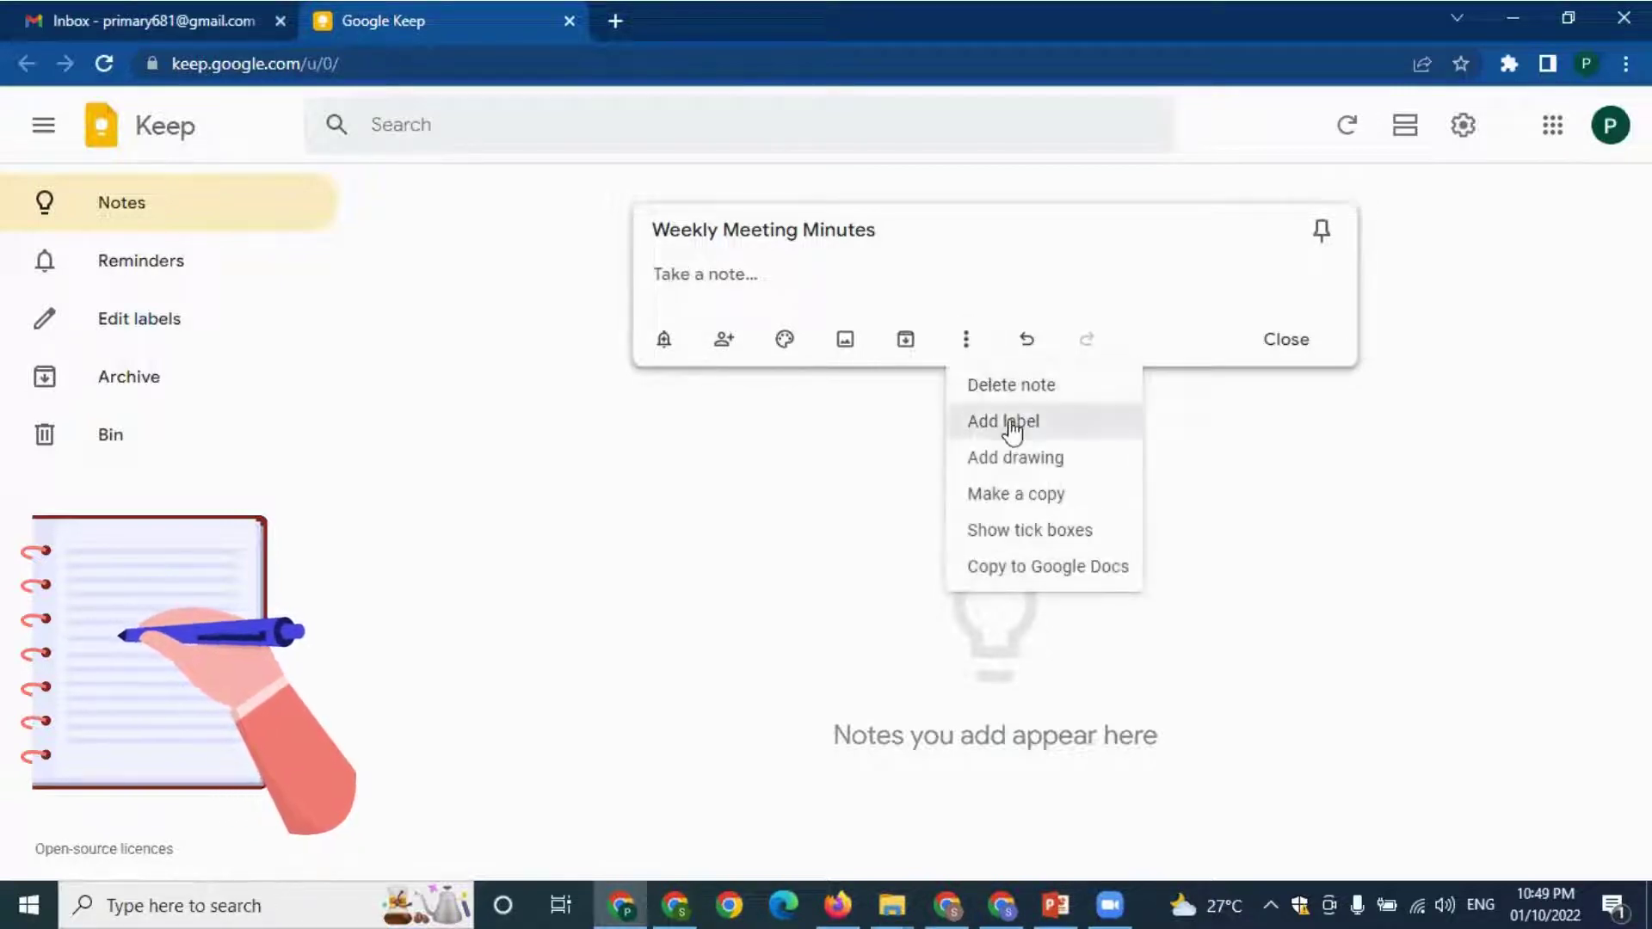
left_click(1043, 540)
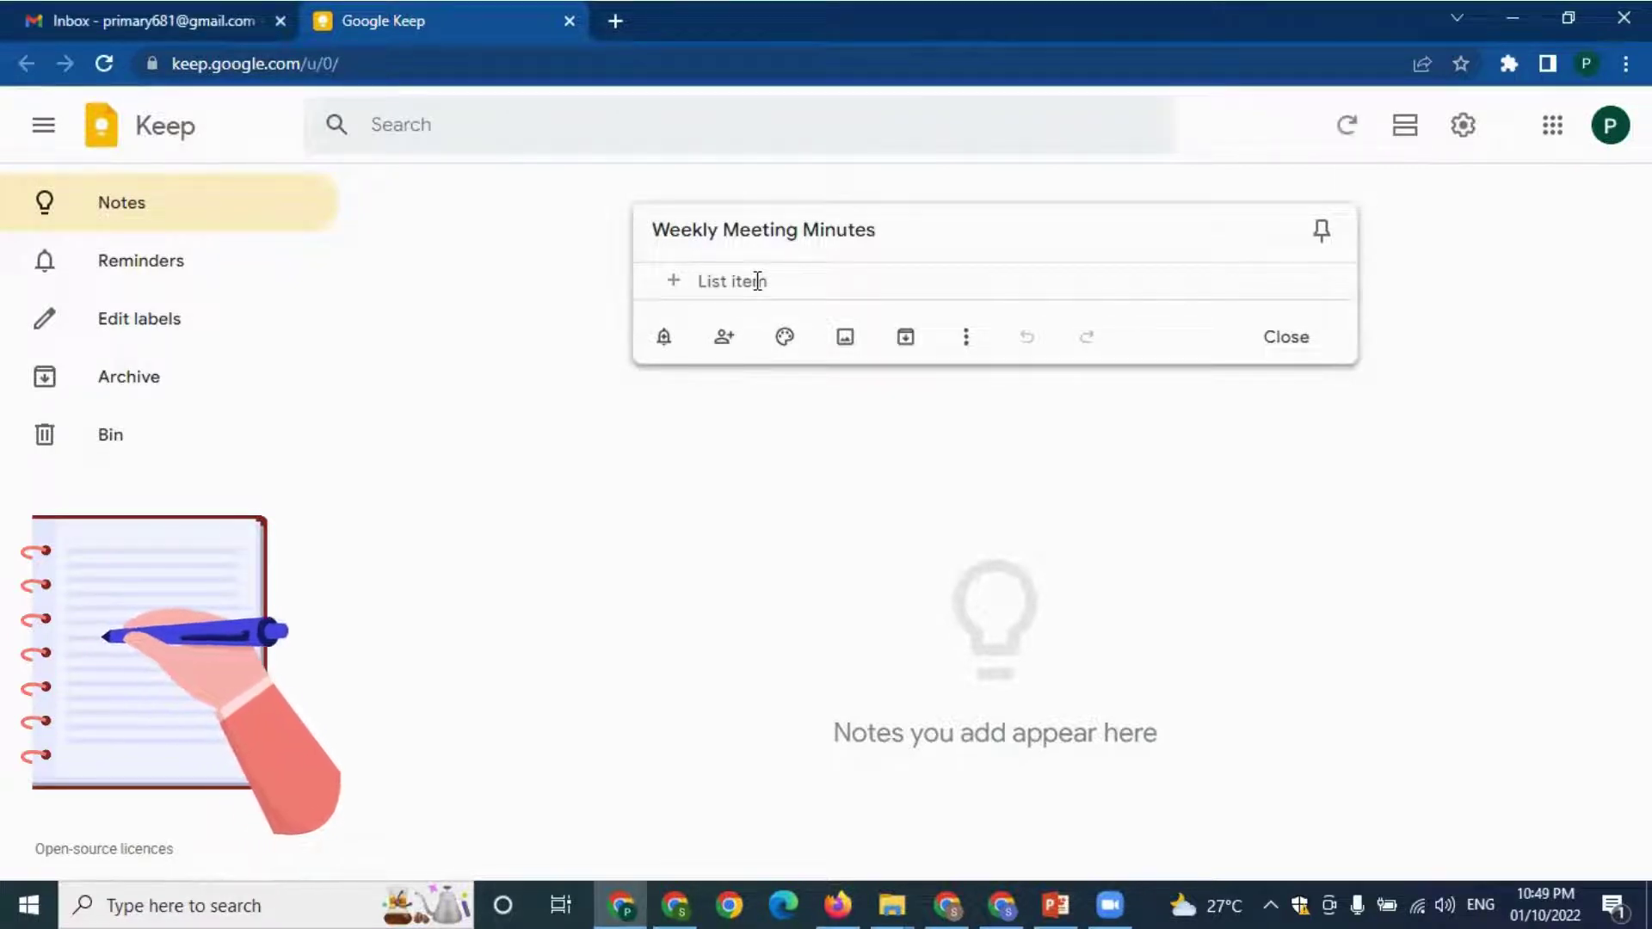
- Add the list items "Name of the meeting", "Date and time of the meeting", "attendees", "Agenda 1" and "Agenda 2"
type("Name of the m")
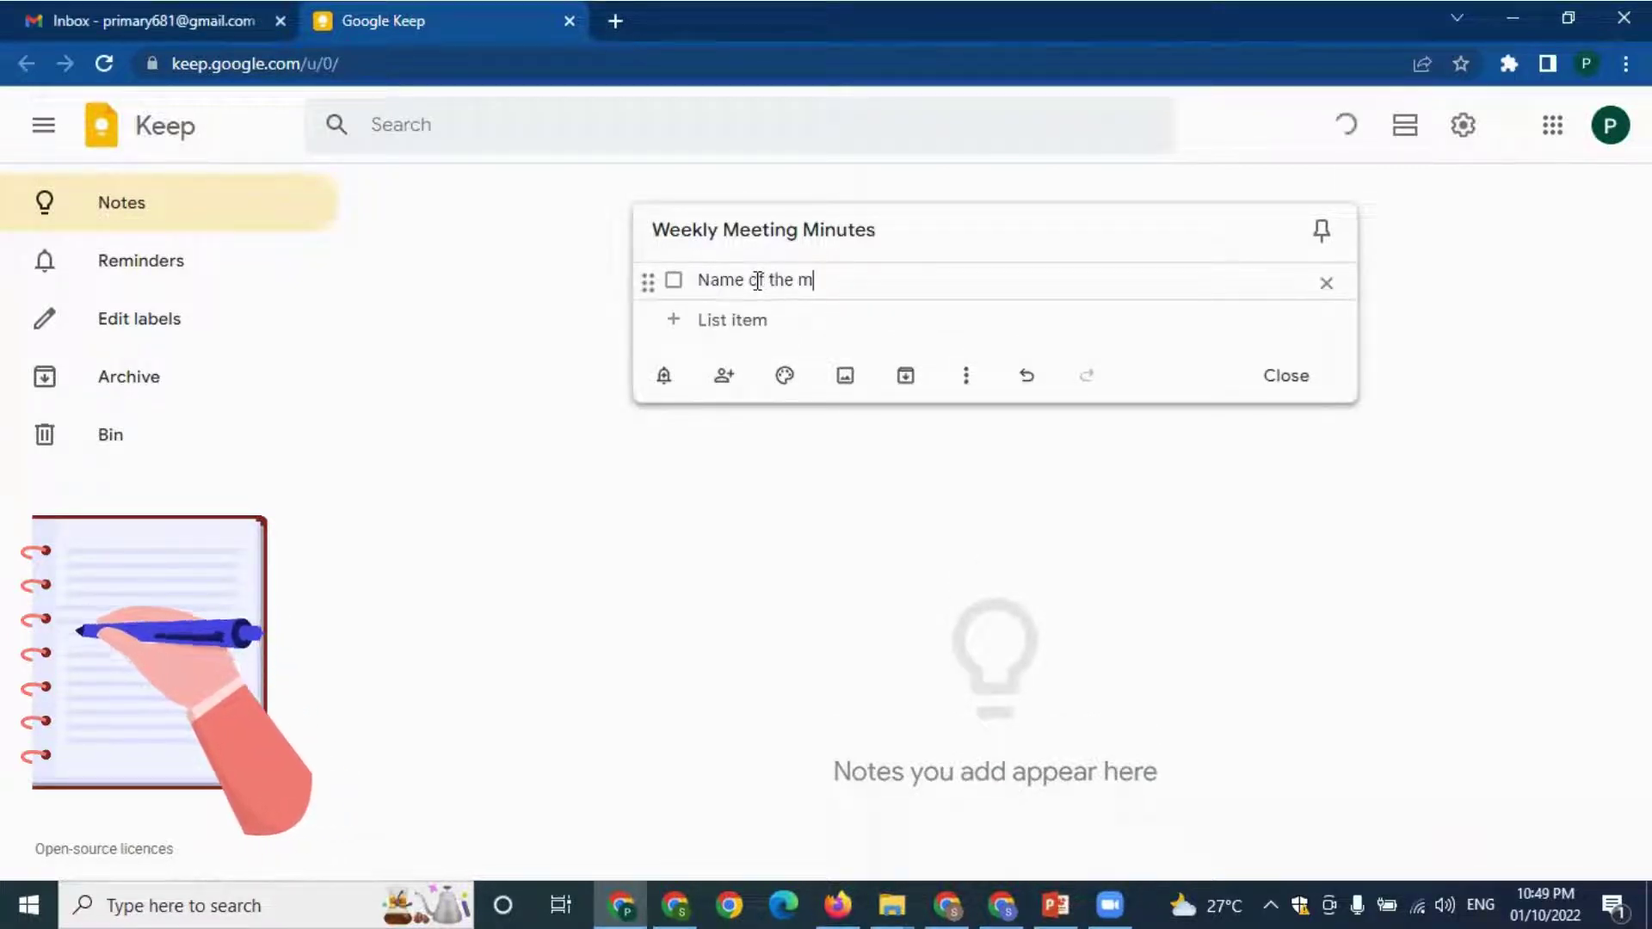
type("eeting")
key("Return")
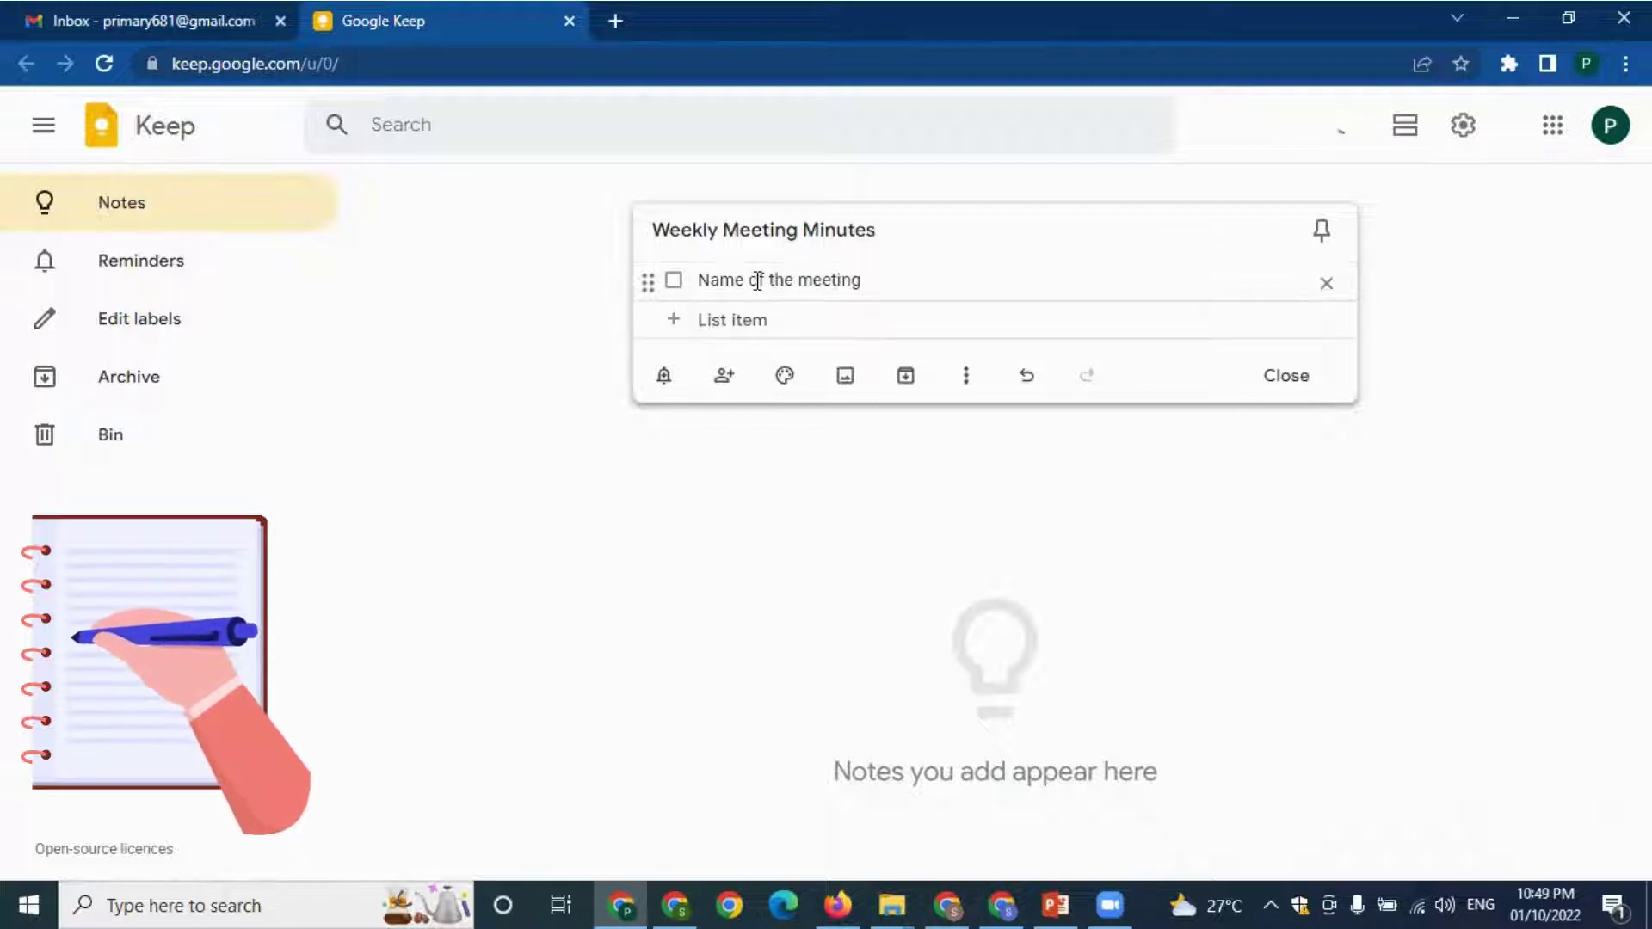
type("Date a")
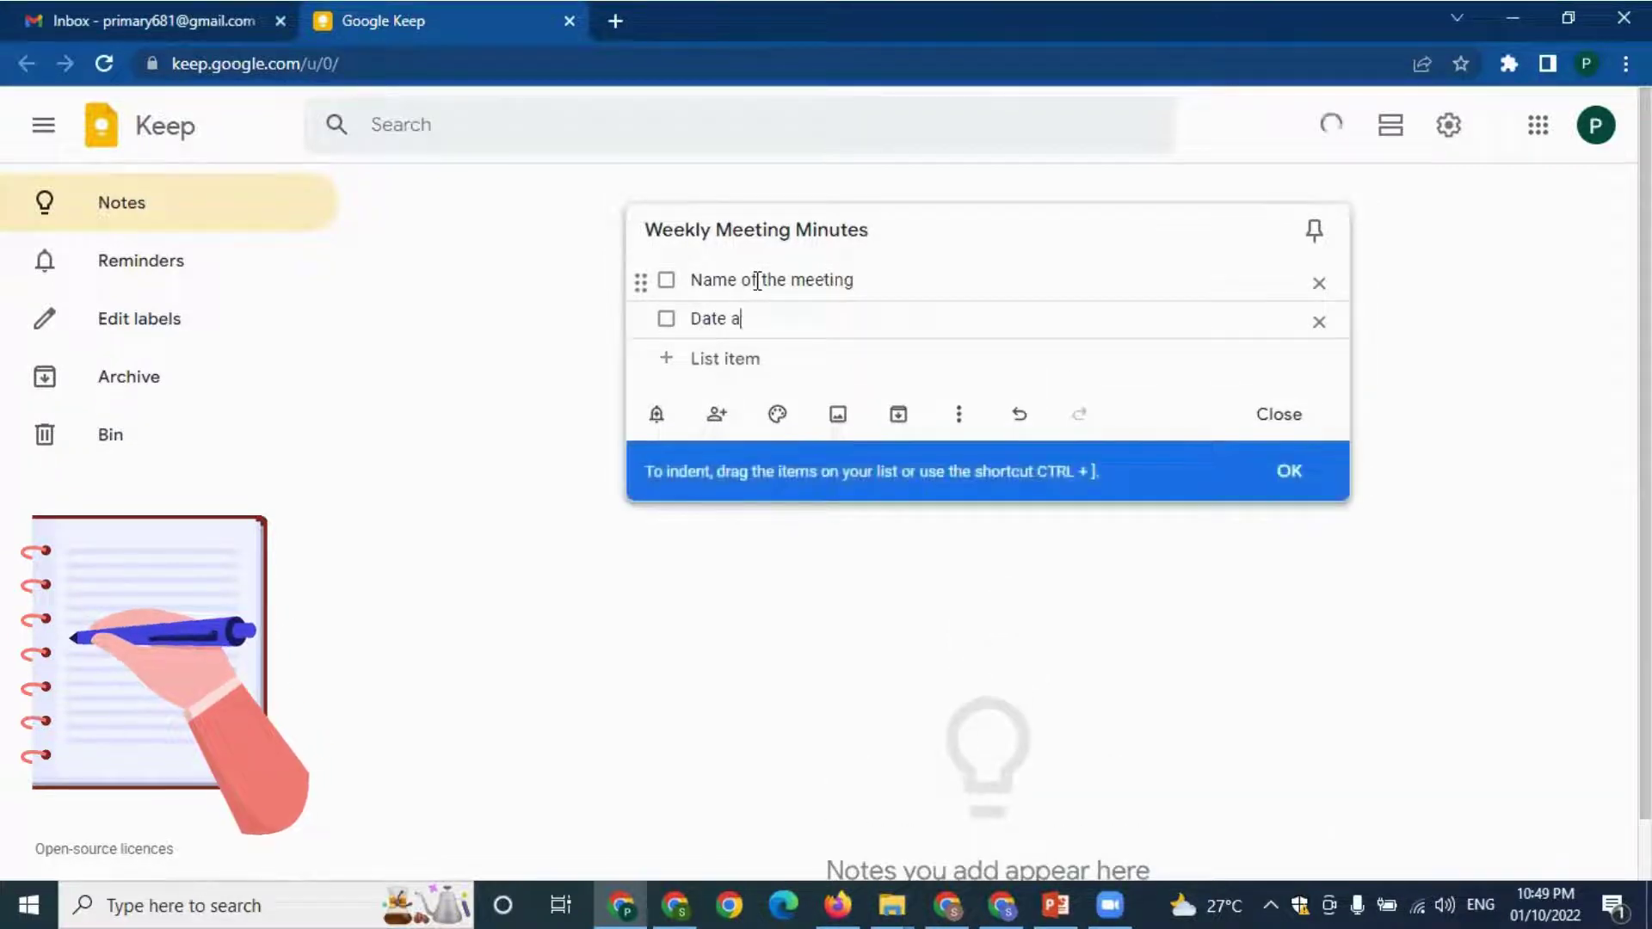
type("nd time of t")
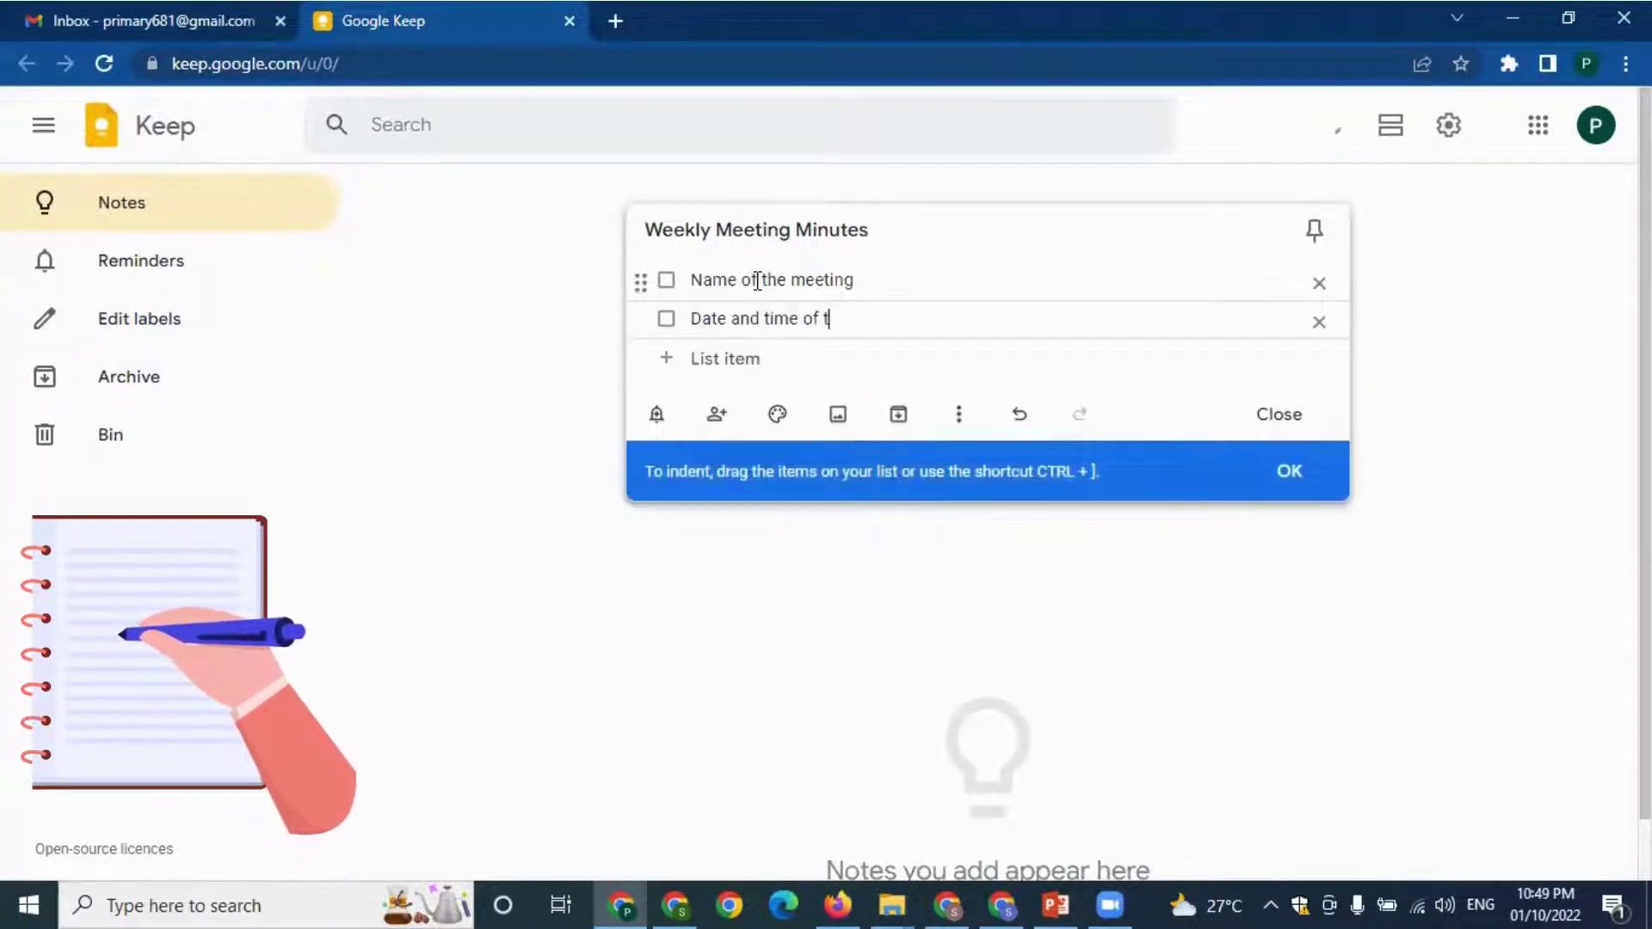
type("he meeting")
key("Return")
type("attendees")
key("Return")
type("Agenda 1")
key("Return")
type("Agenda 2")
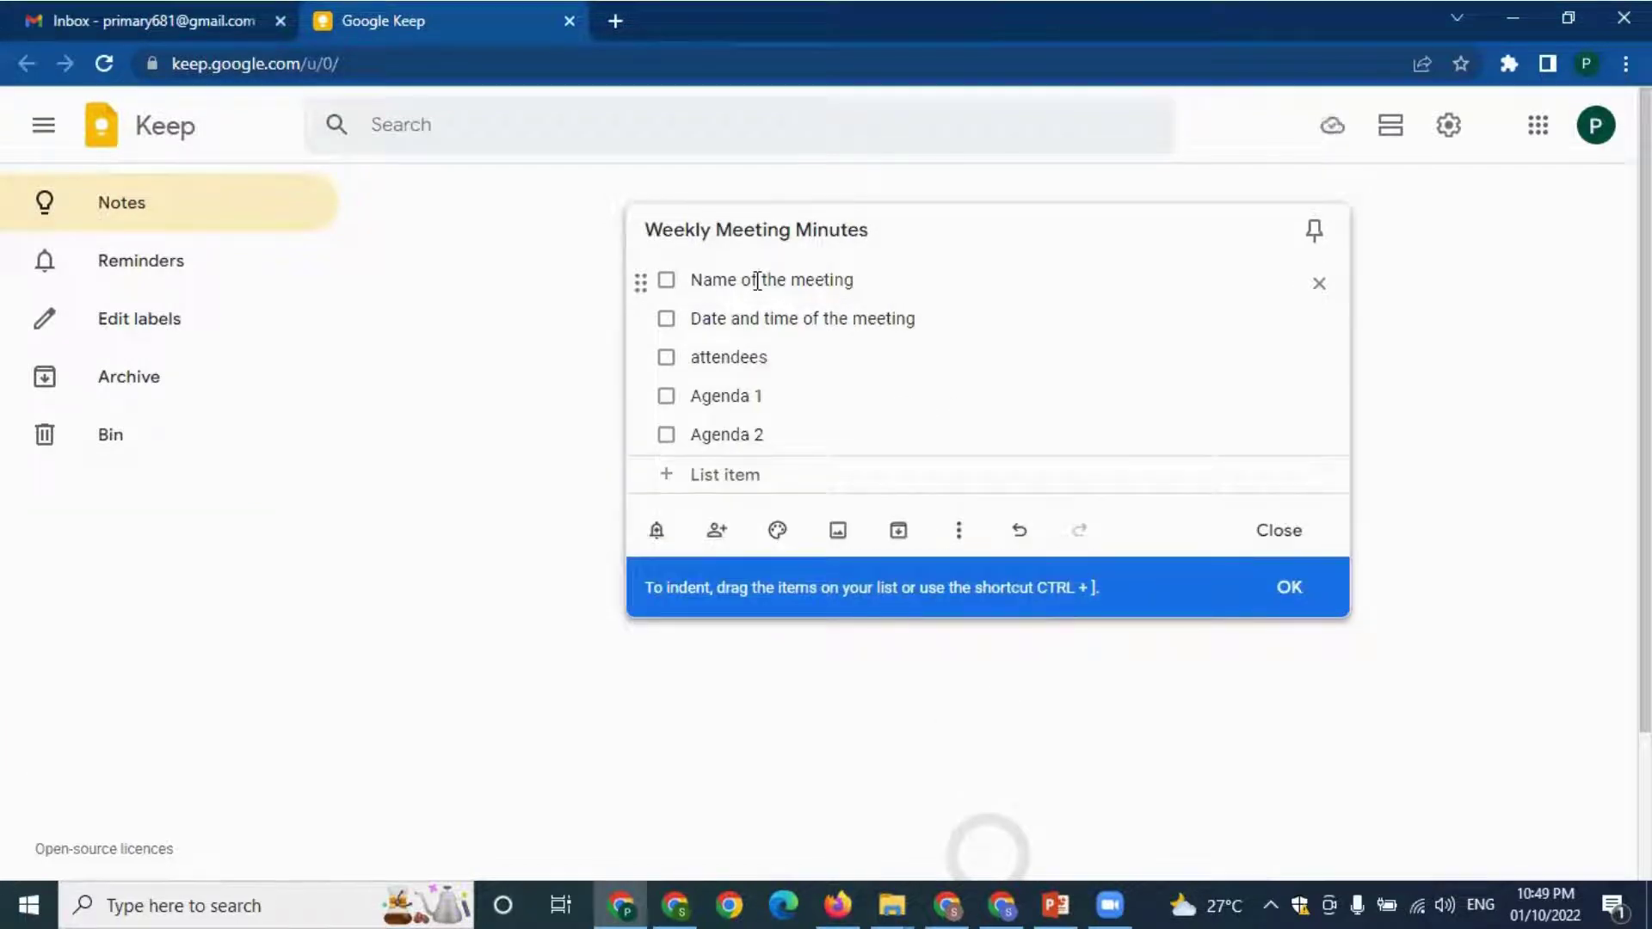
- Add the item "How to improve productivity" and nest it as a sub-item under Agenda 1
left_click(739, 395)
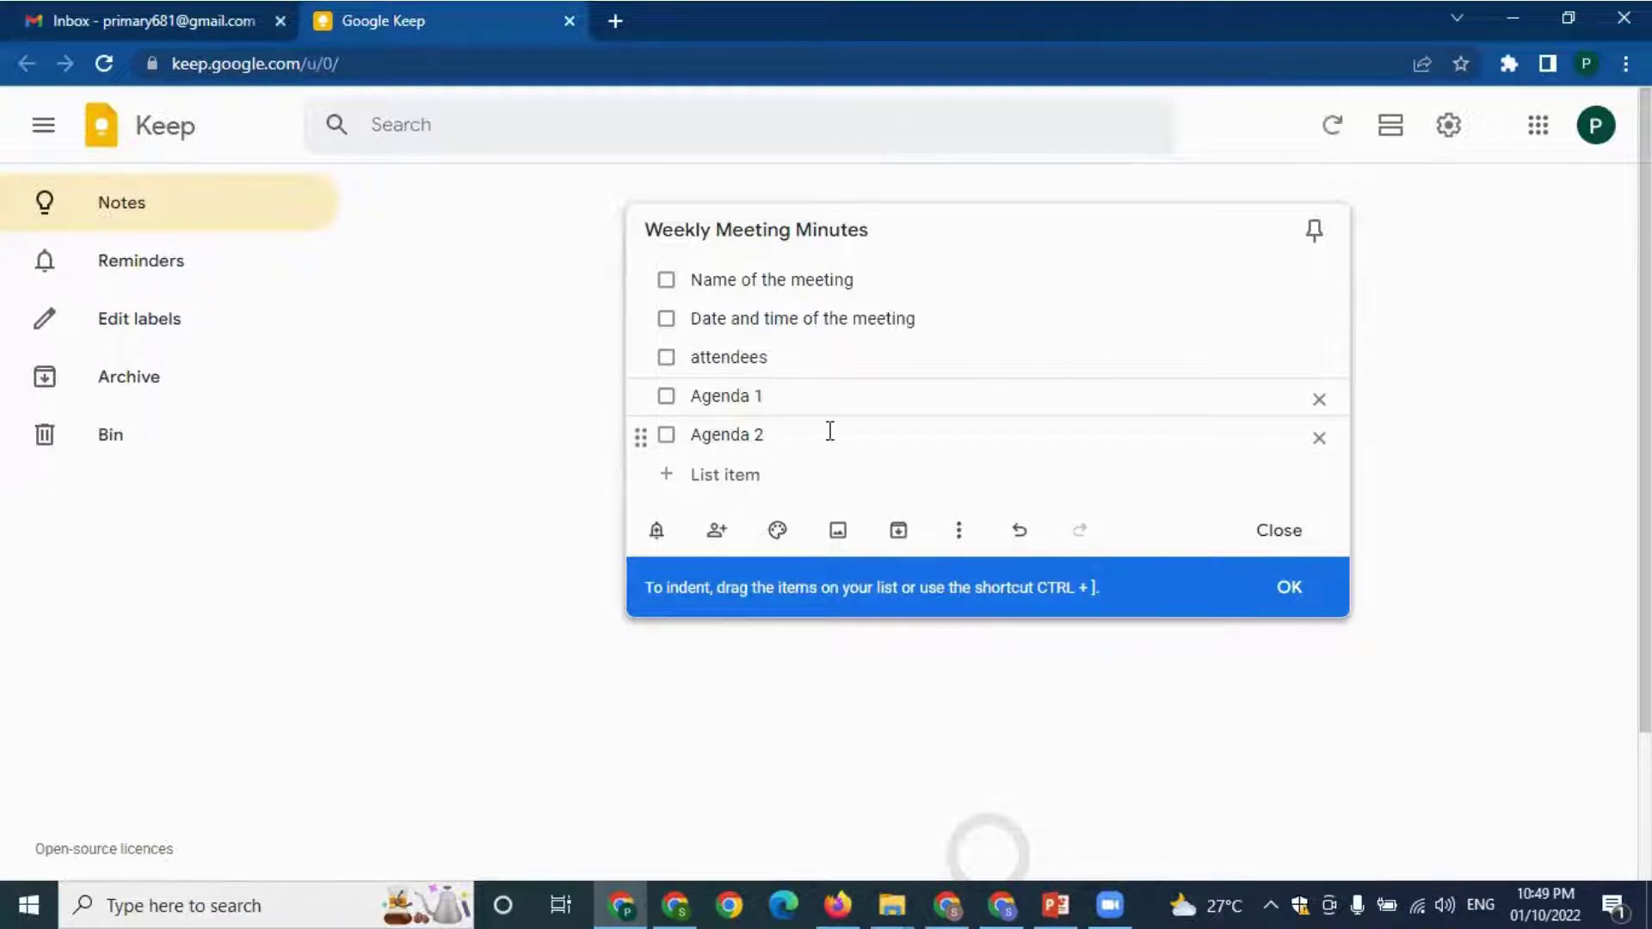
left_click(718, 474)
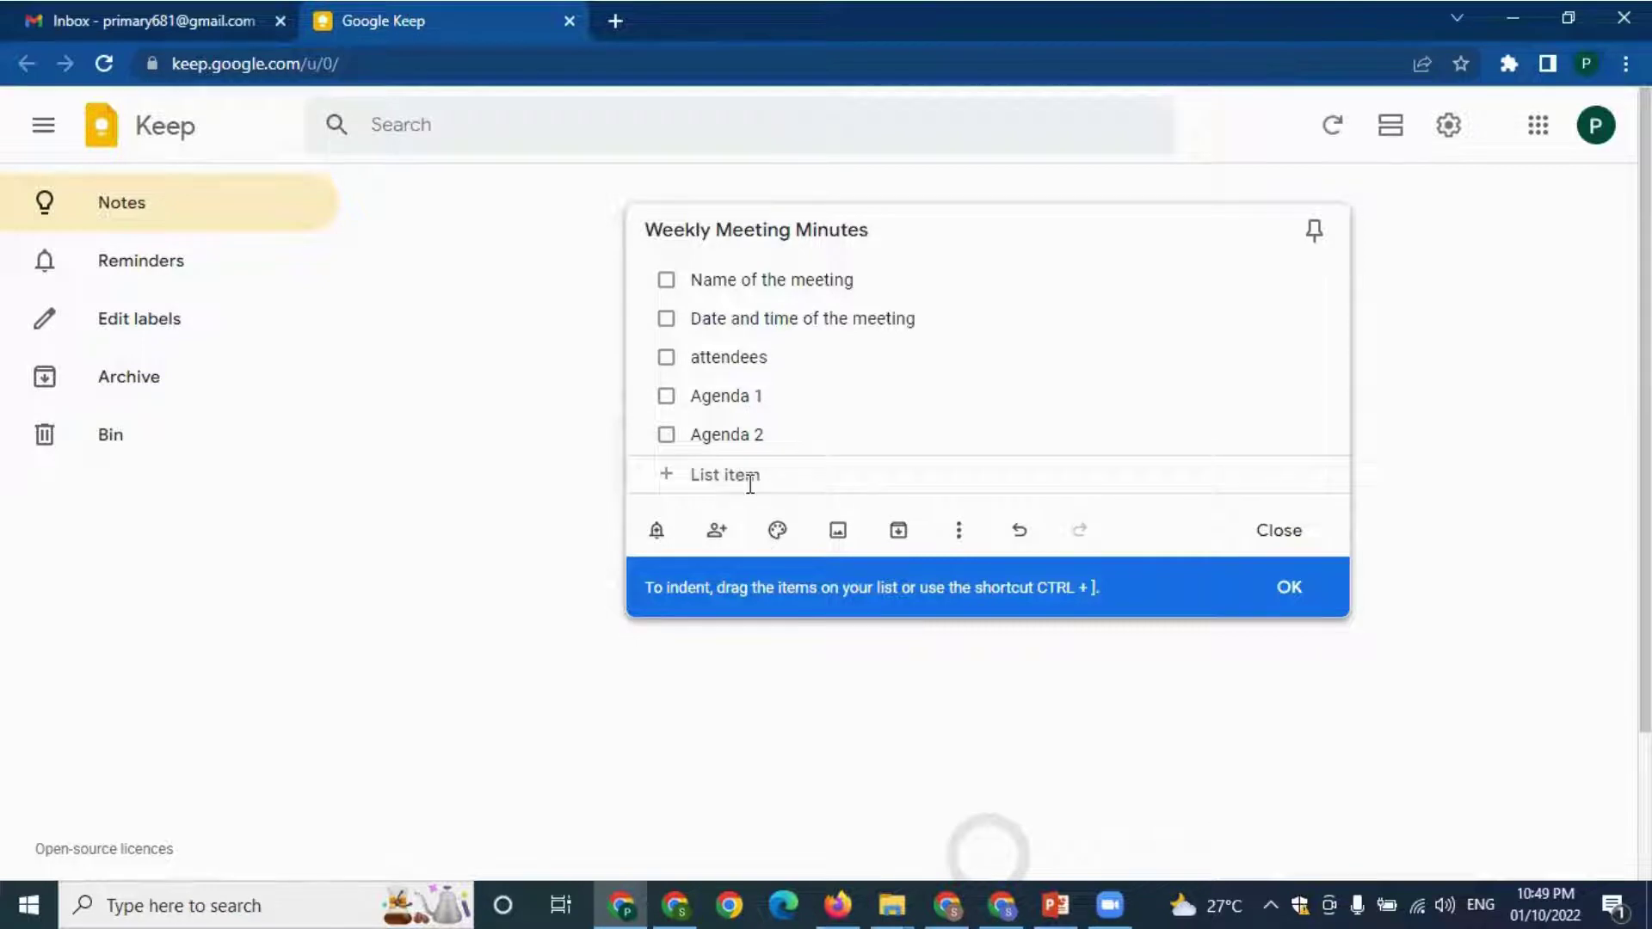
type("How to improve productivity")
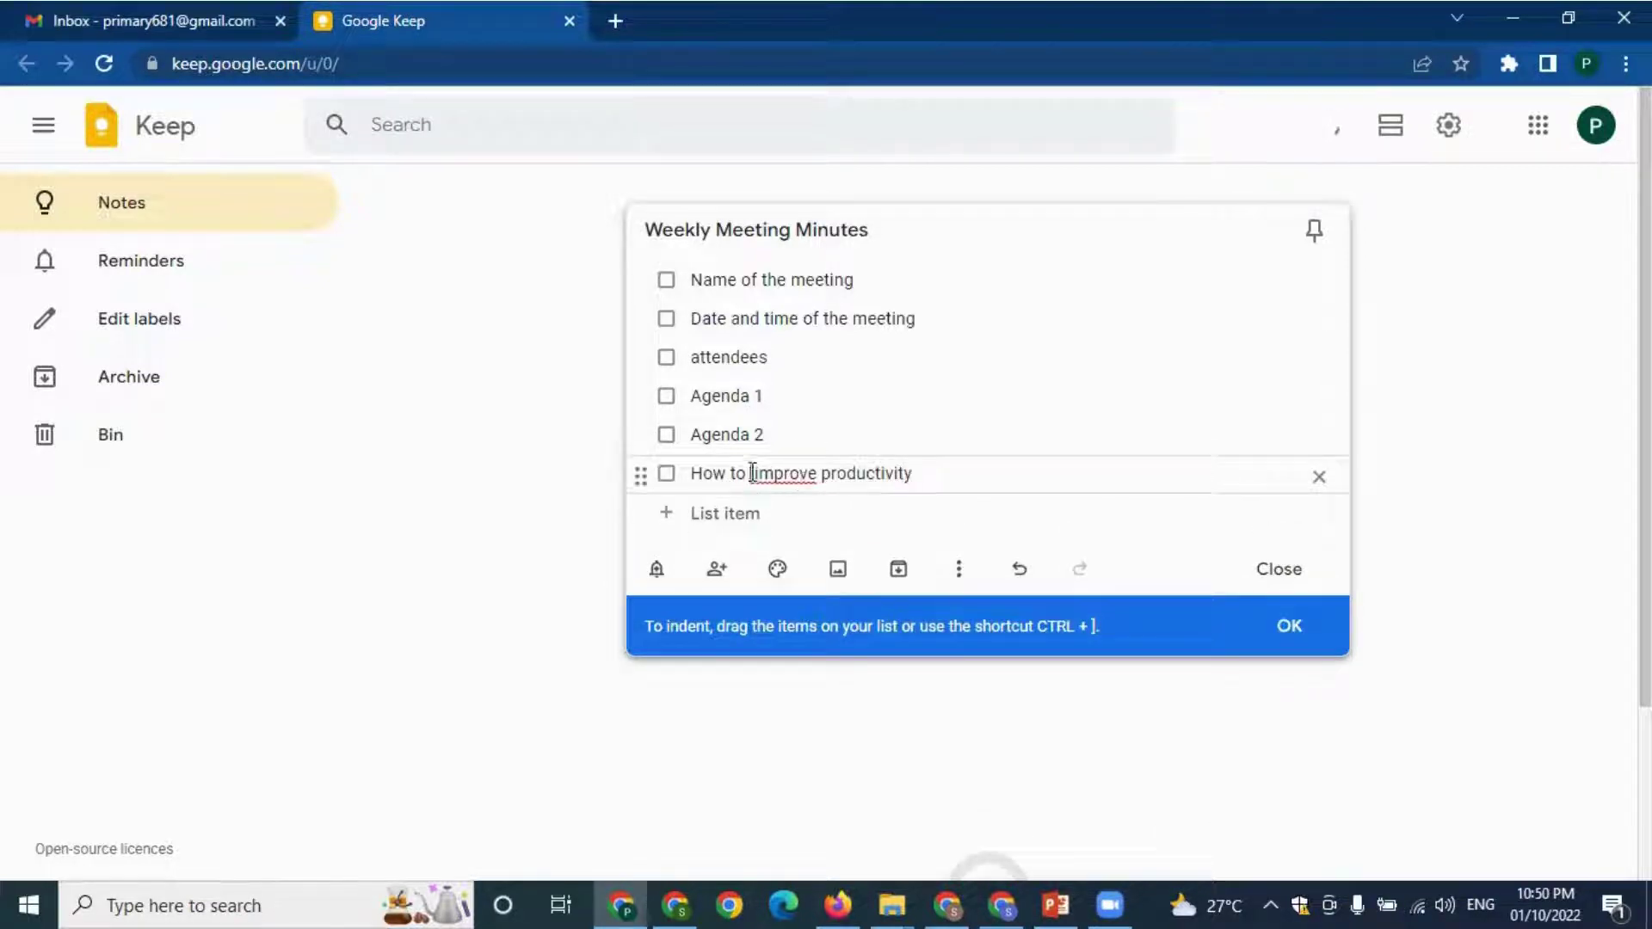
left_click(751, 472)
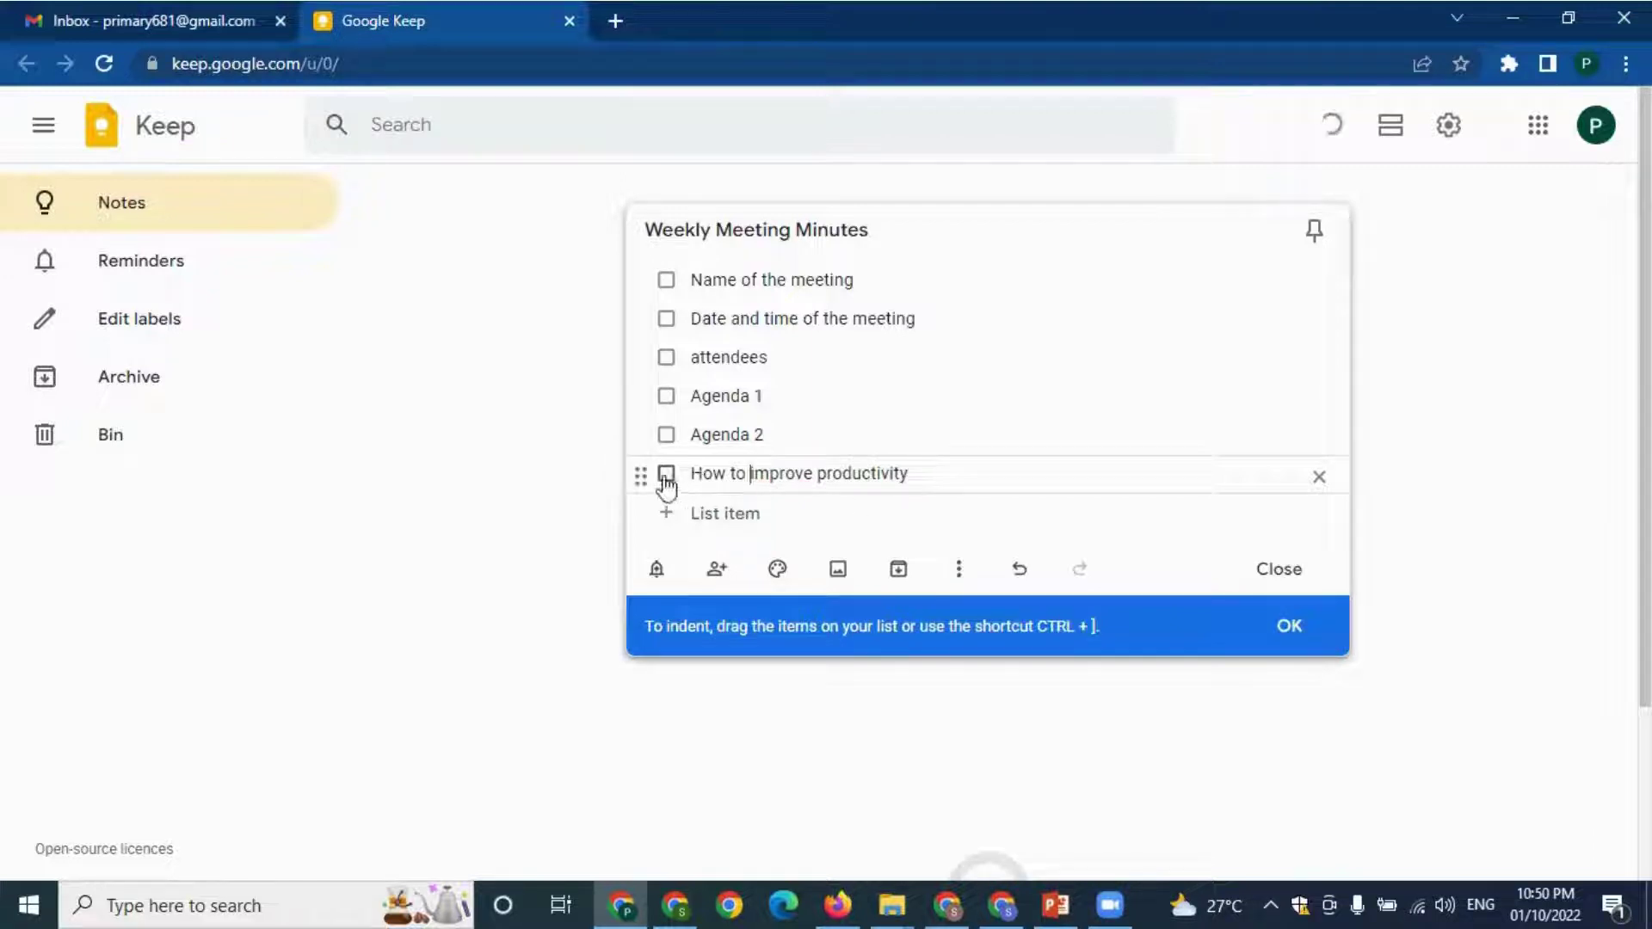
left_click_drag(642, 473, 816, 439)
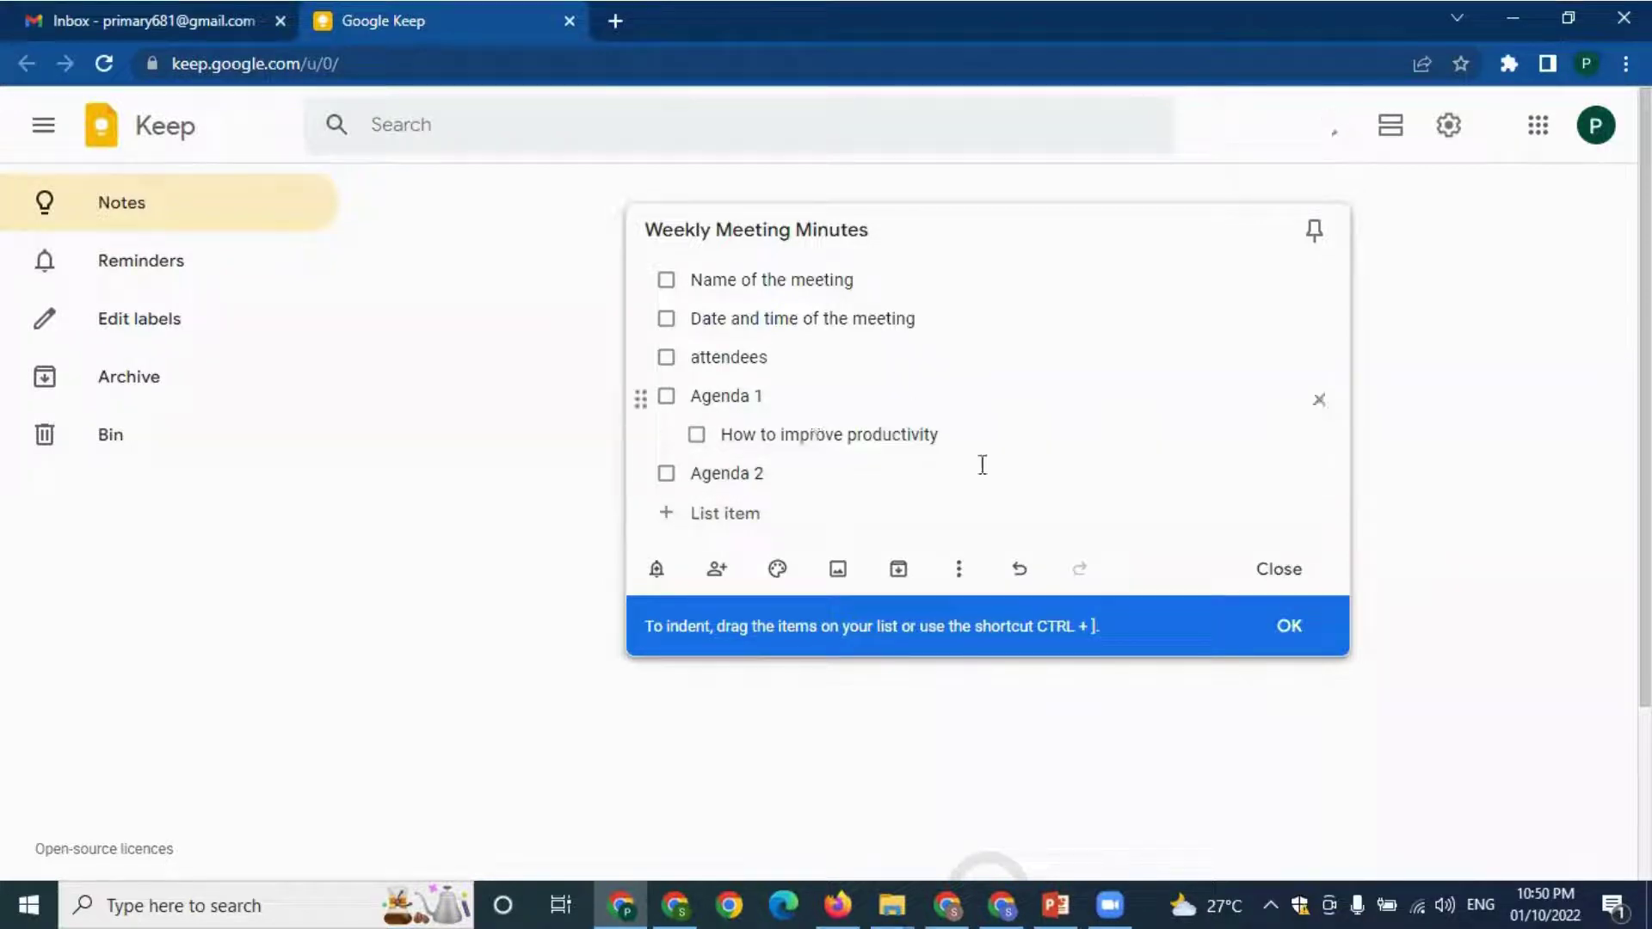
- Add the item "How to make your customers happy" and nest it as a sub-item under Agenda 2
left_click(706, 512)
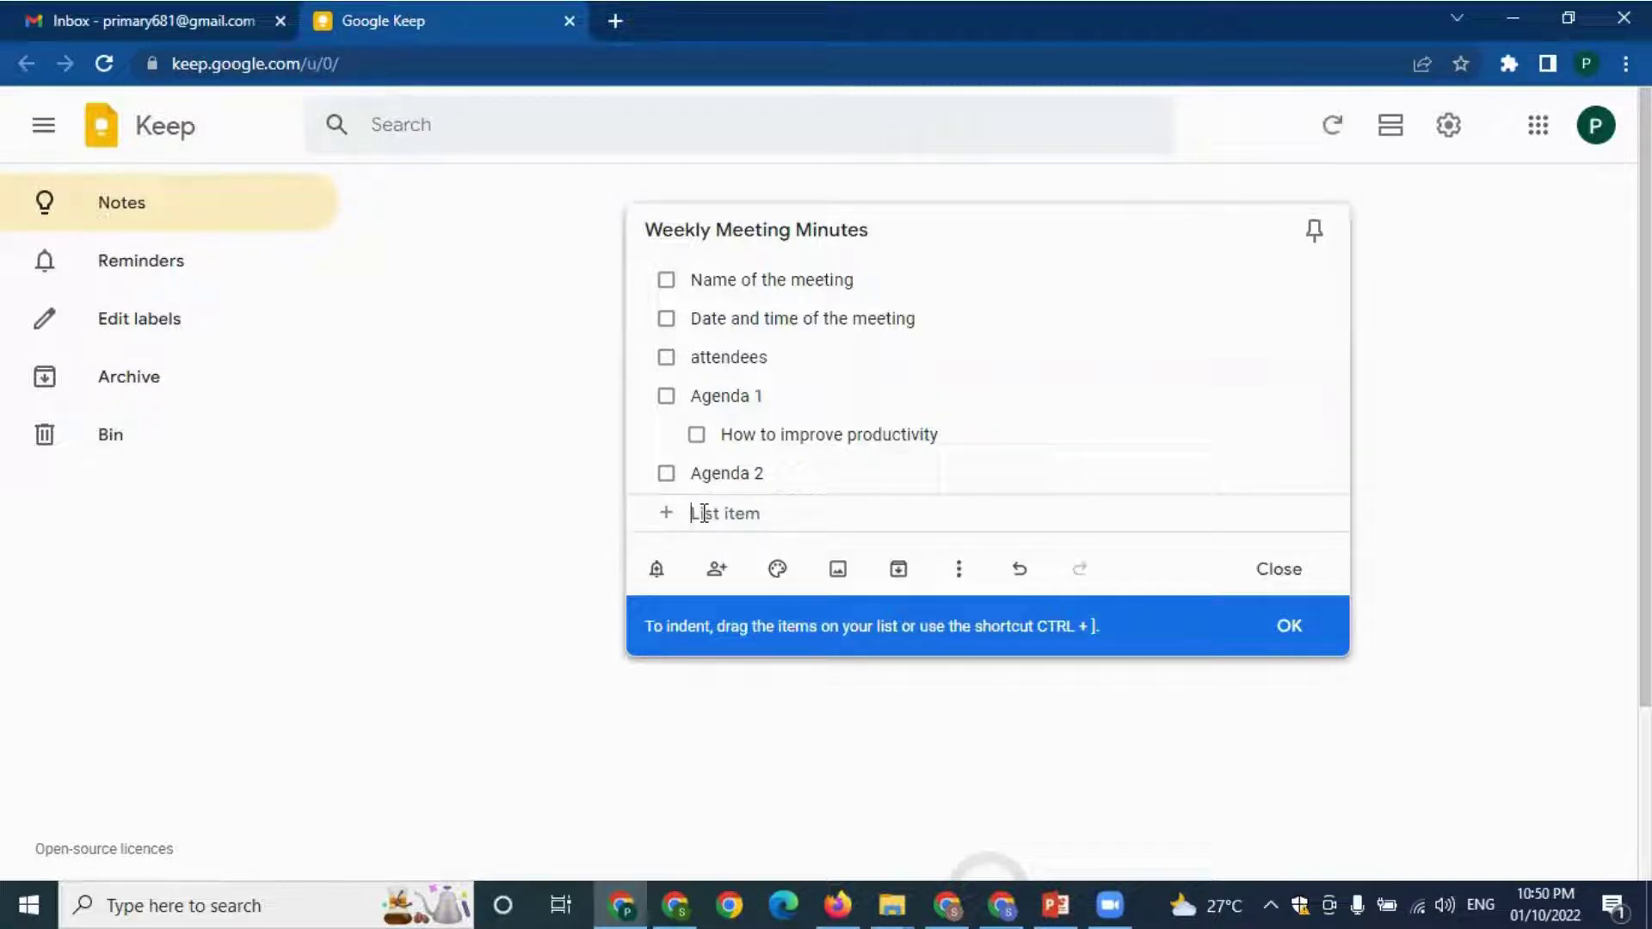
type("Ho")
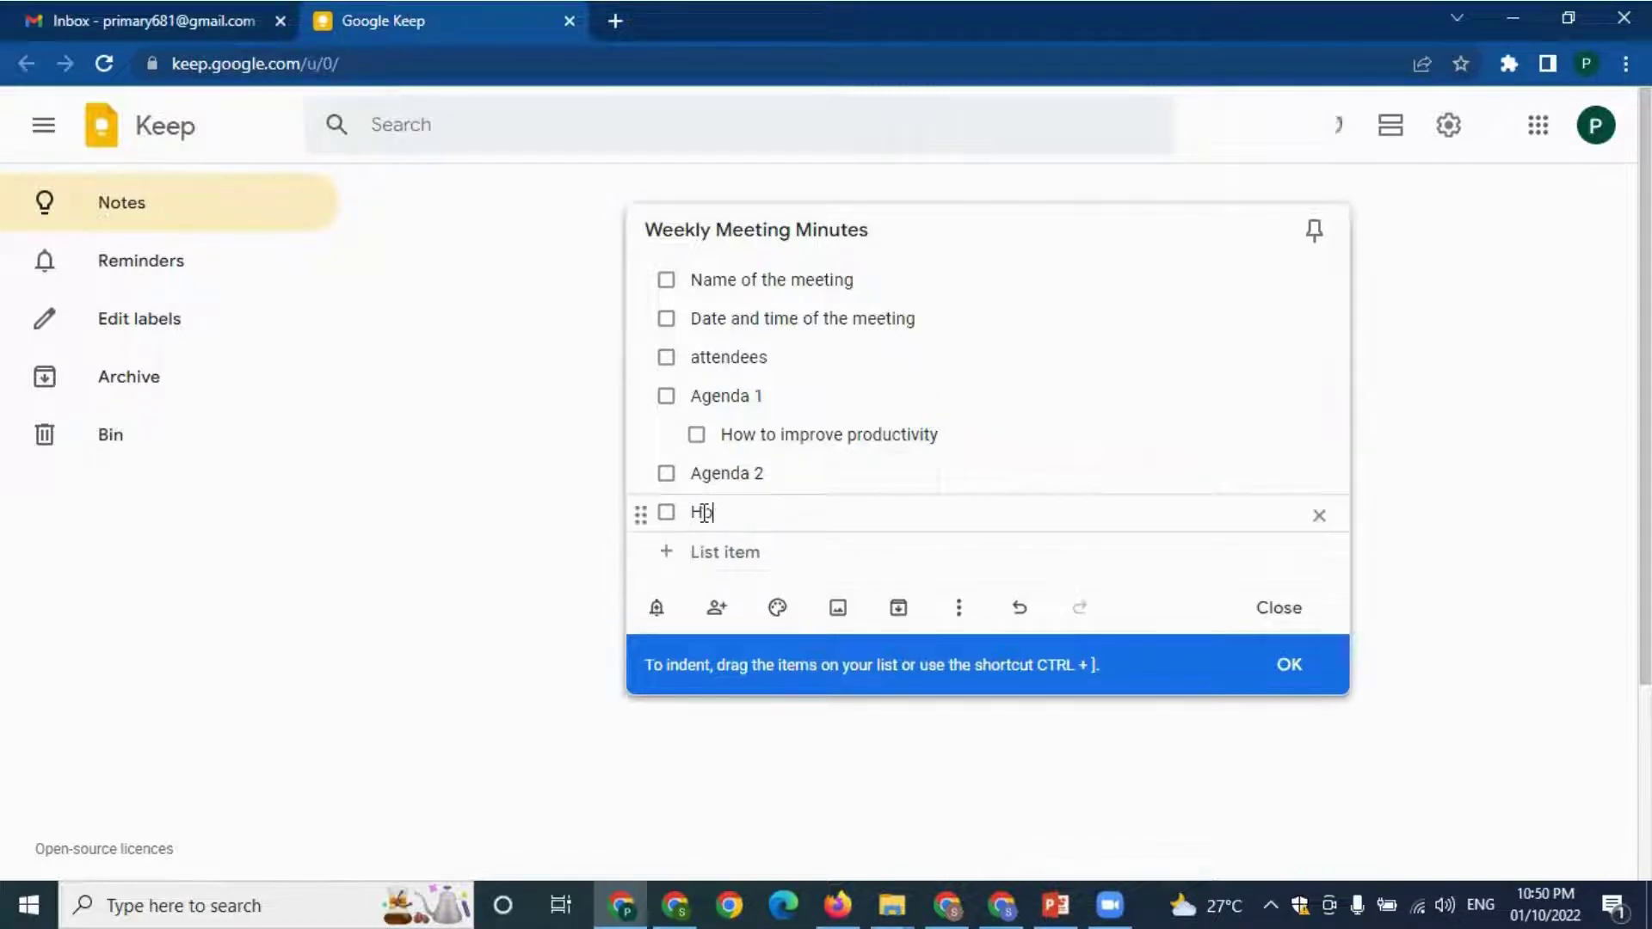
type("w to make your customers happy")
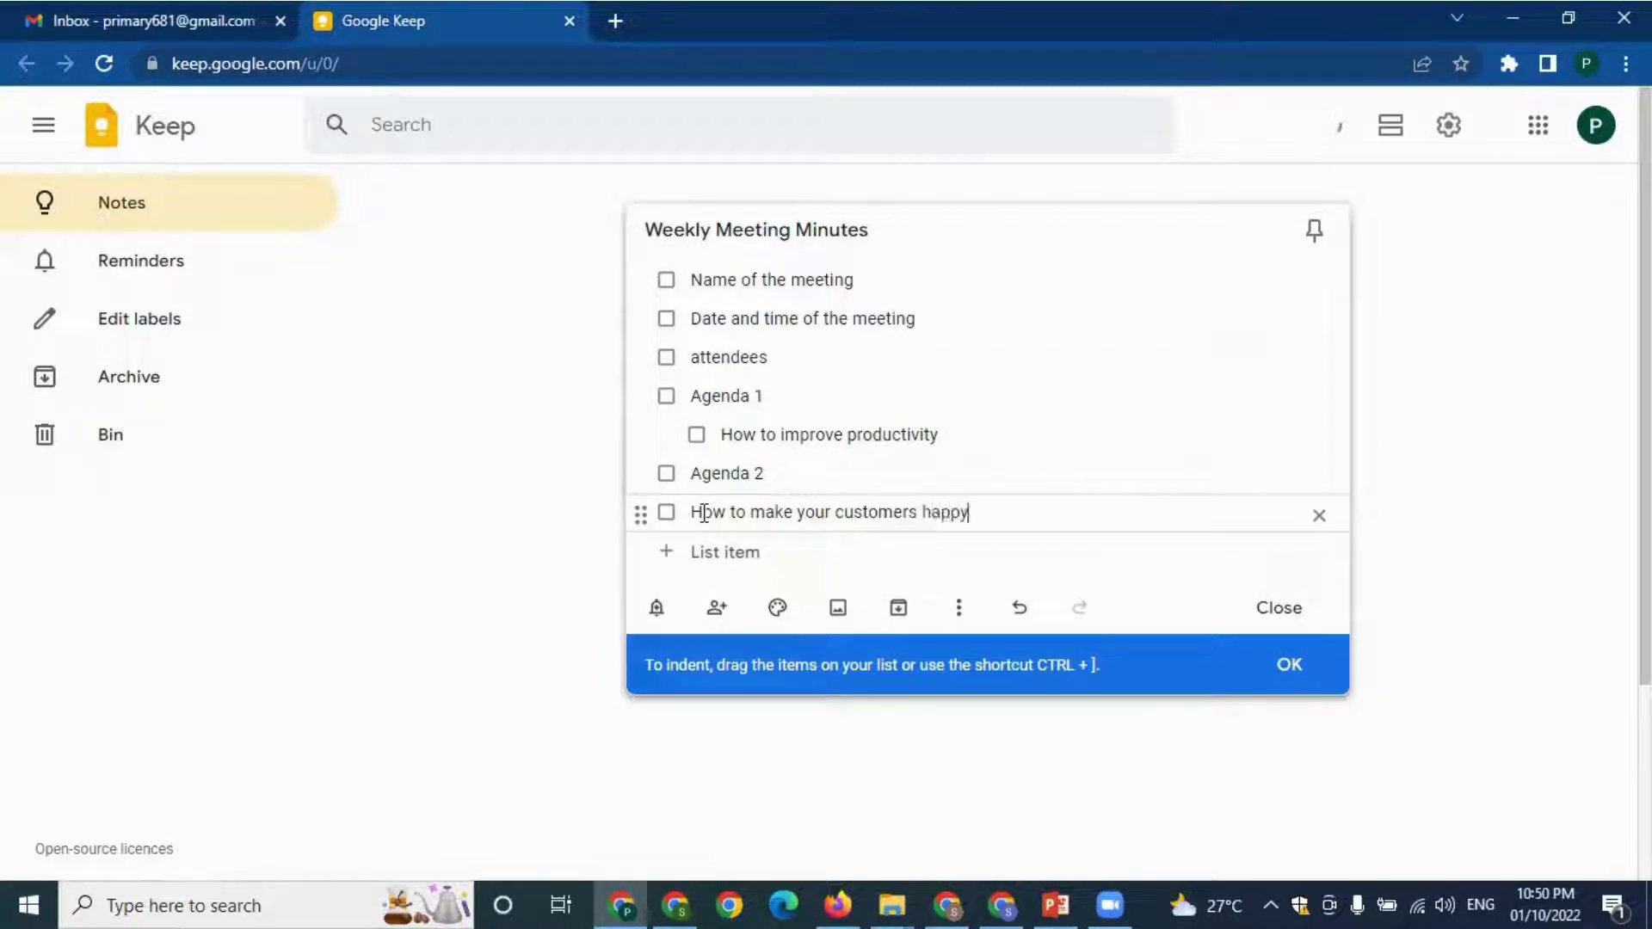
left_click(783, 551)
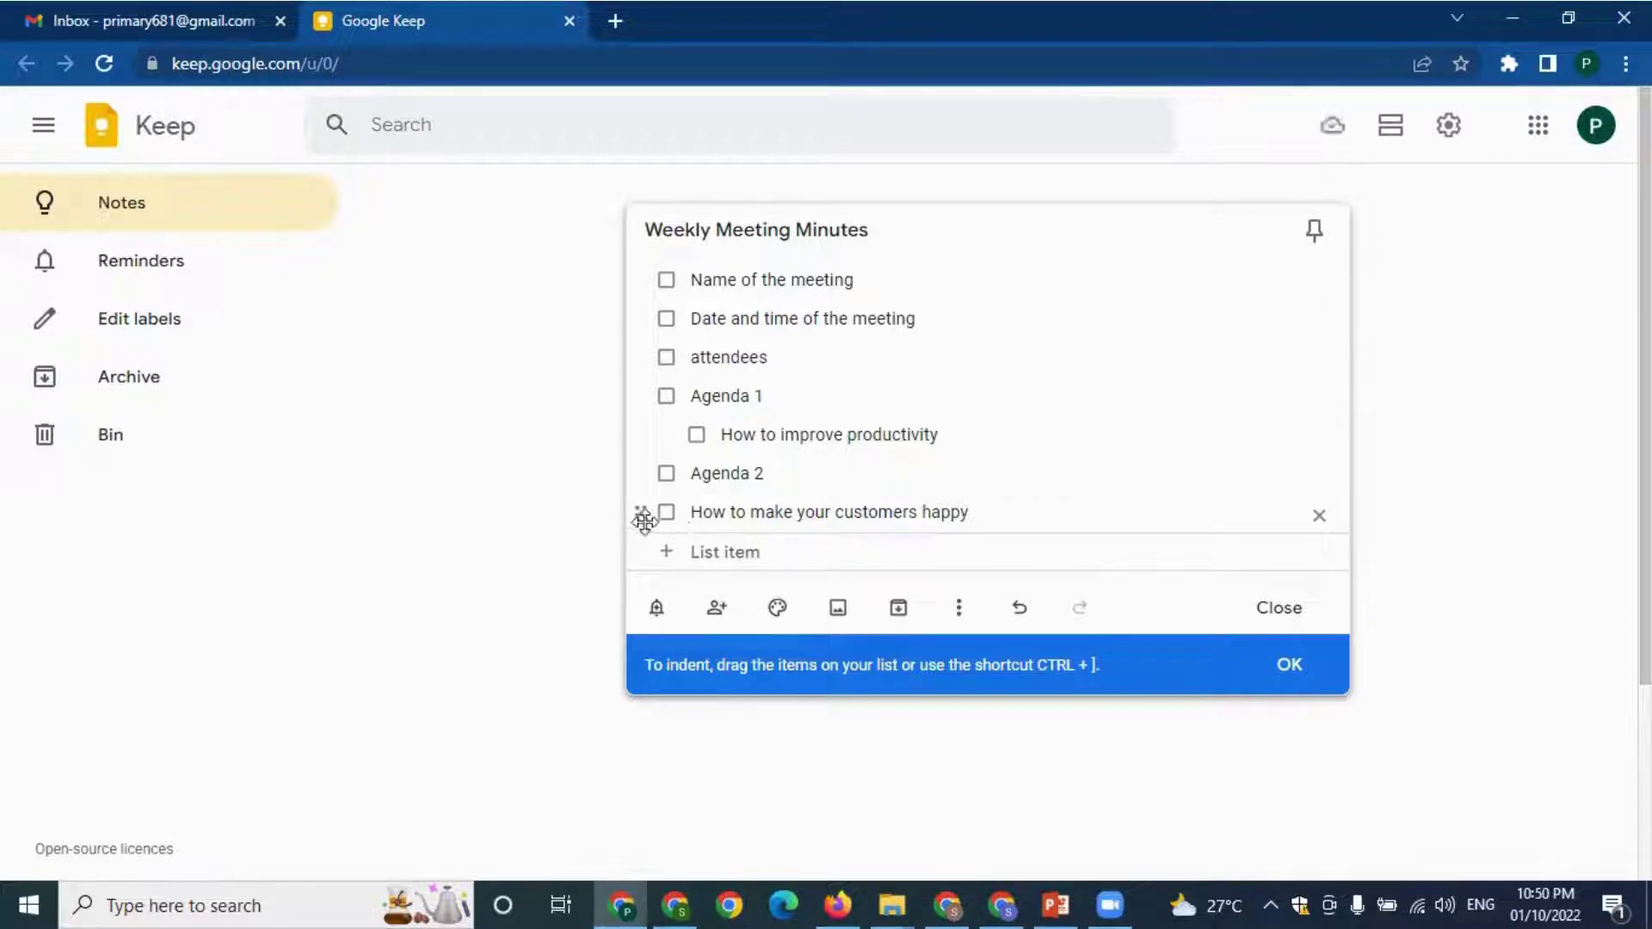
left_click_drag(640, 514, 1041, 538)
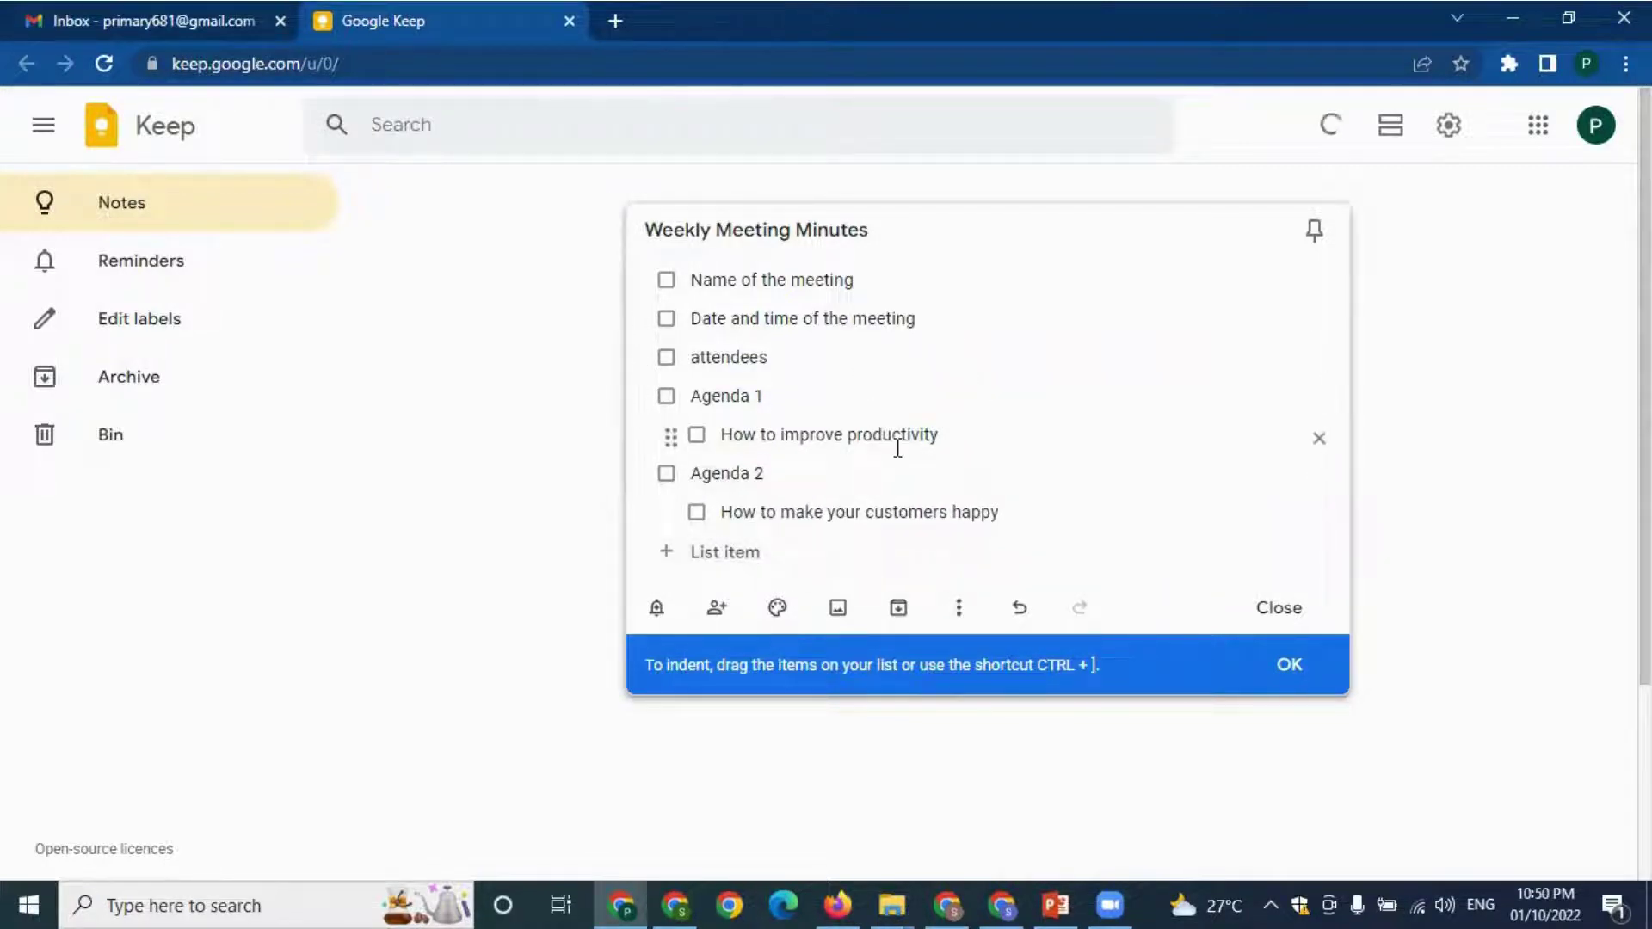
- Set a reminder on the meeting minutes note for tomorrow at 08:00
left_click(657, 609)
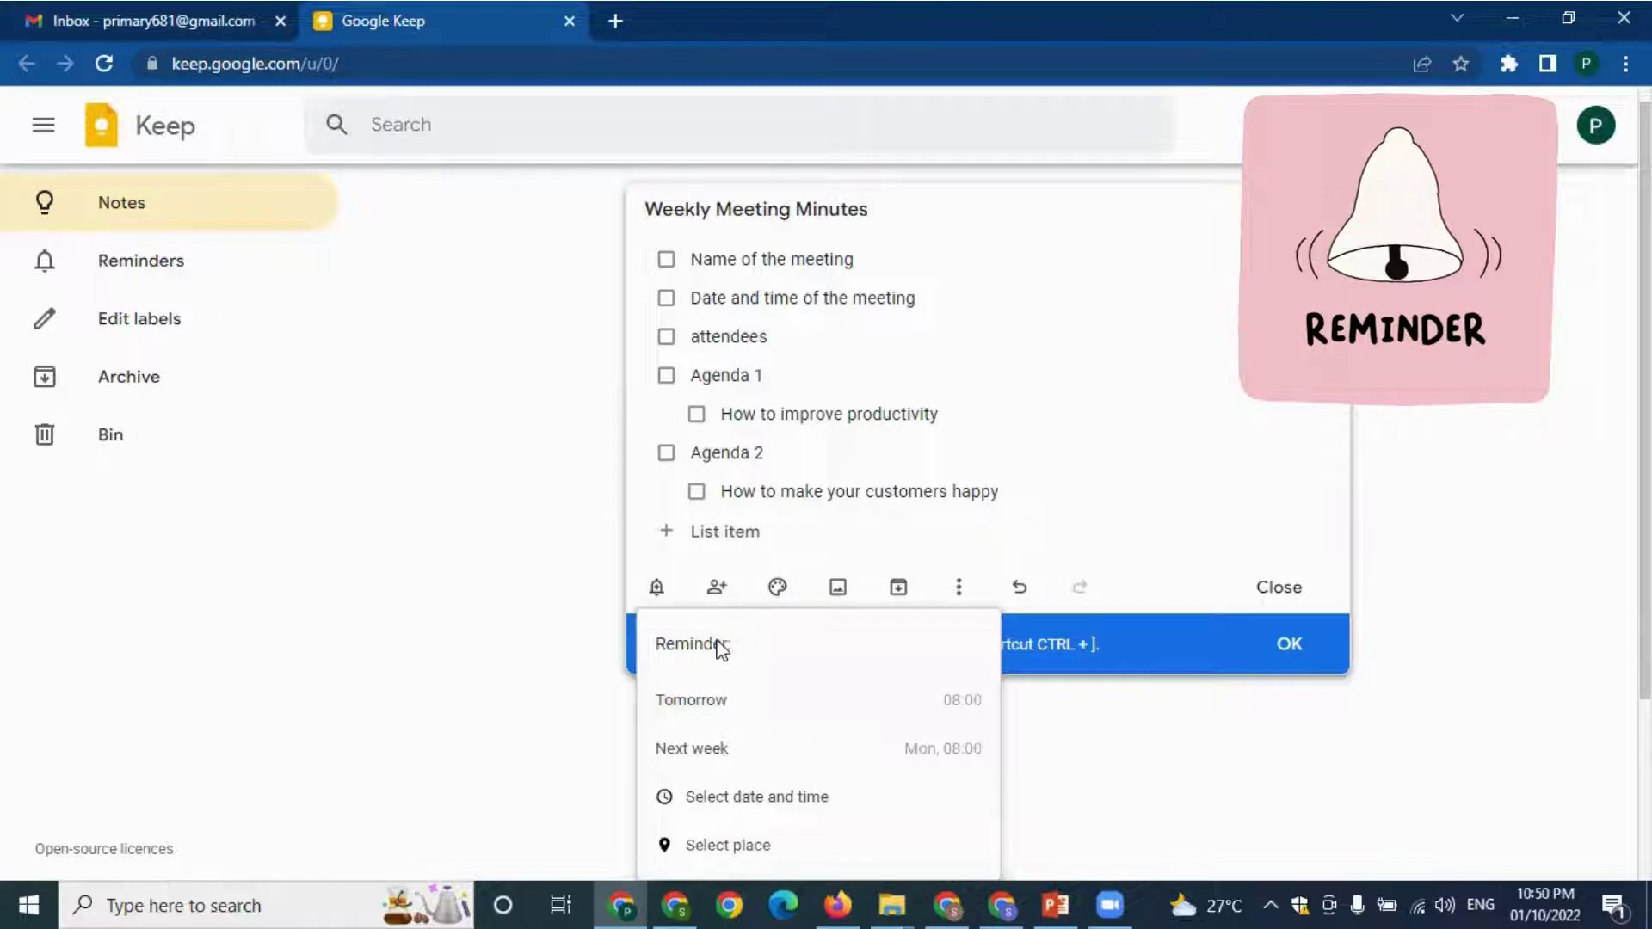
scroll(818, 656, "down", 3)
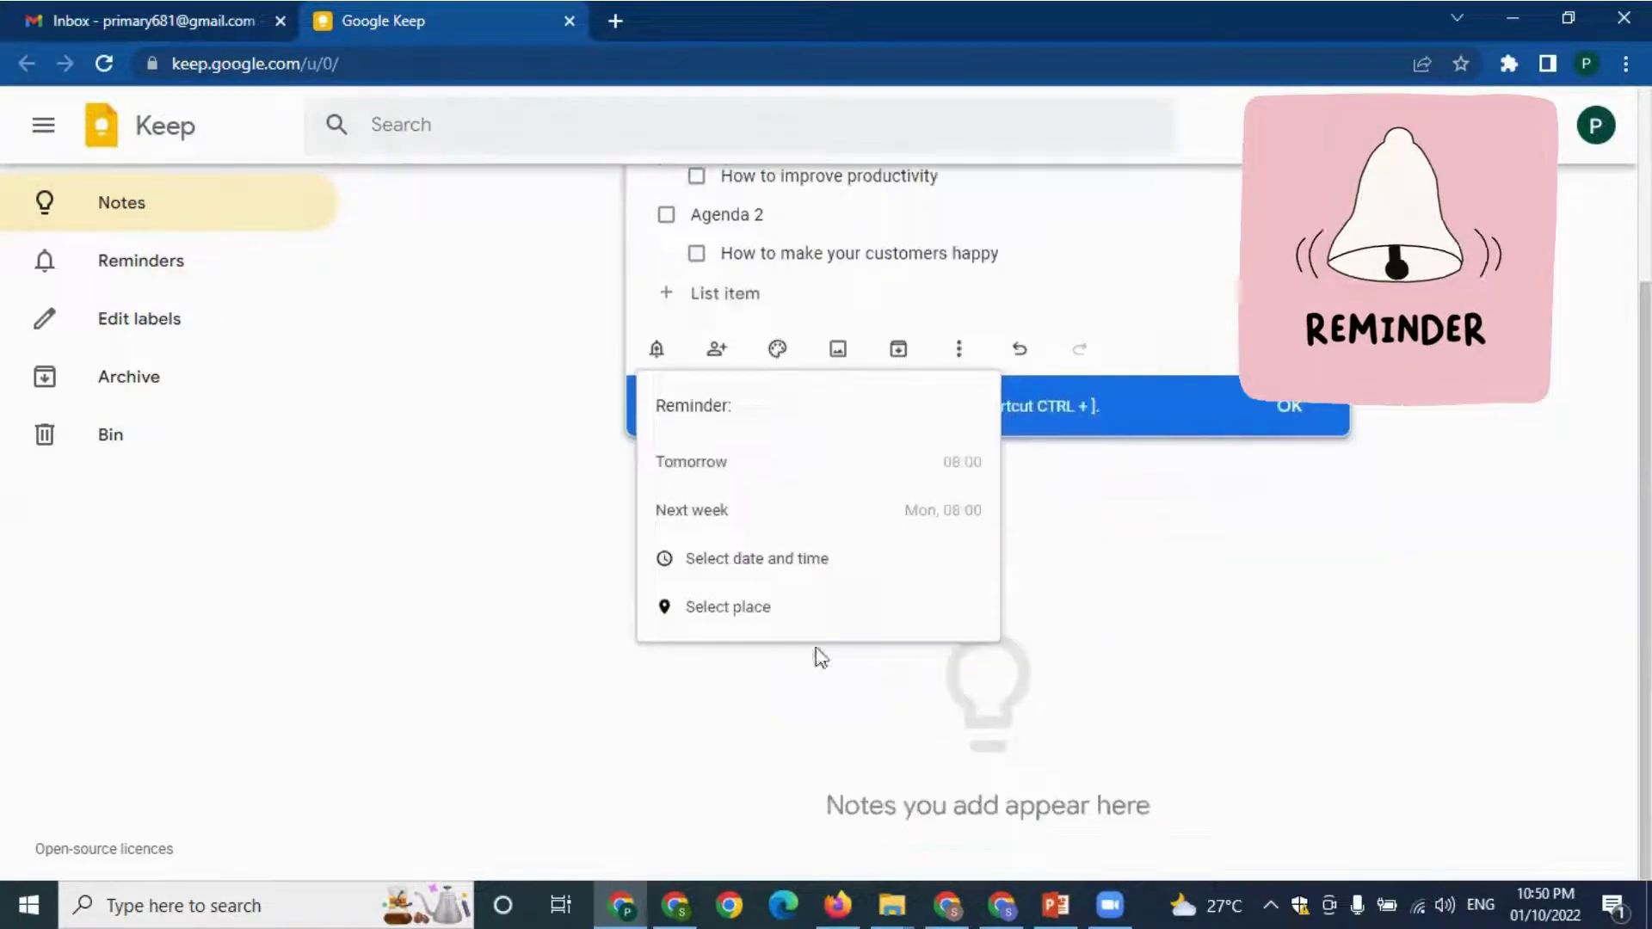
left_click(741, 476)
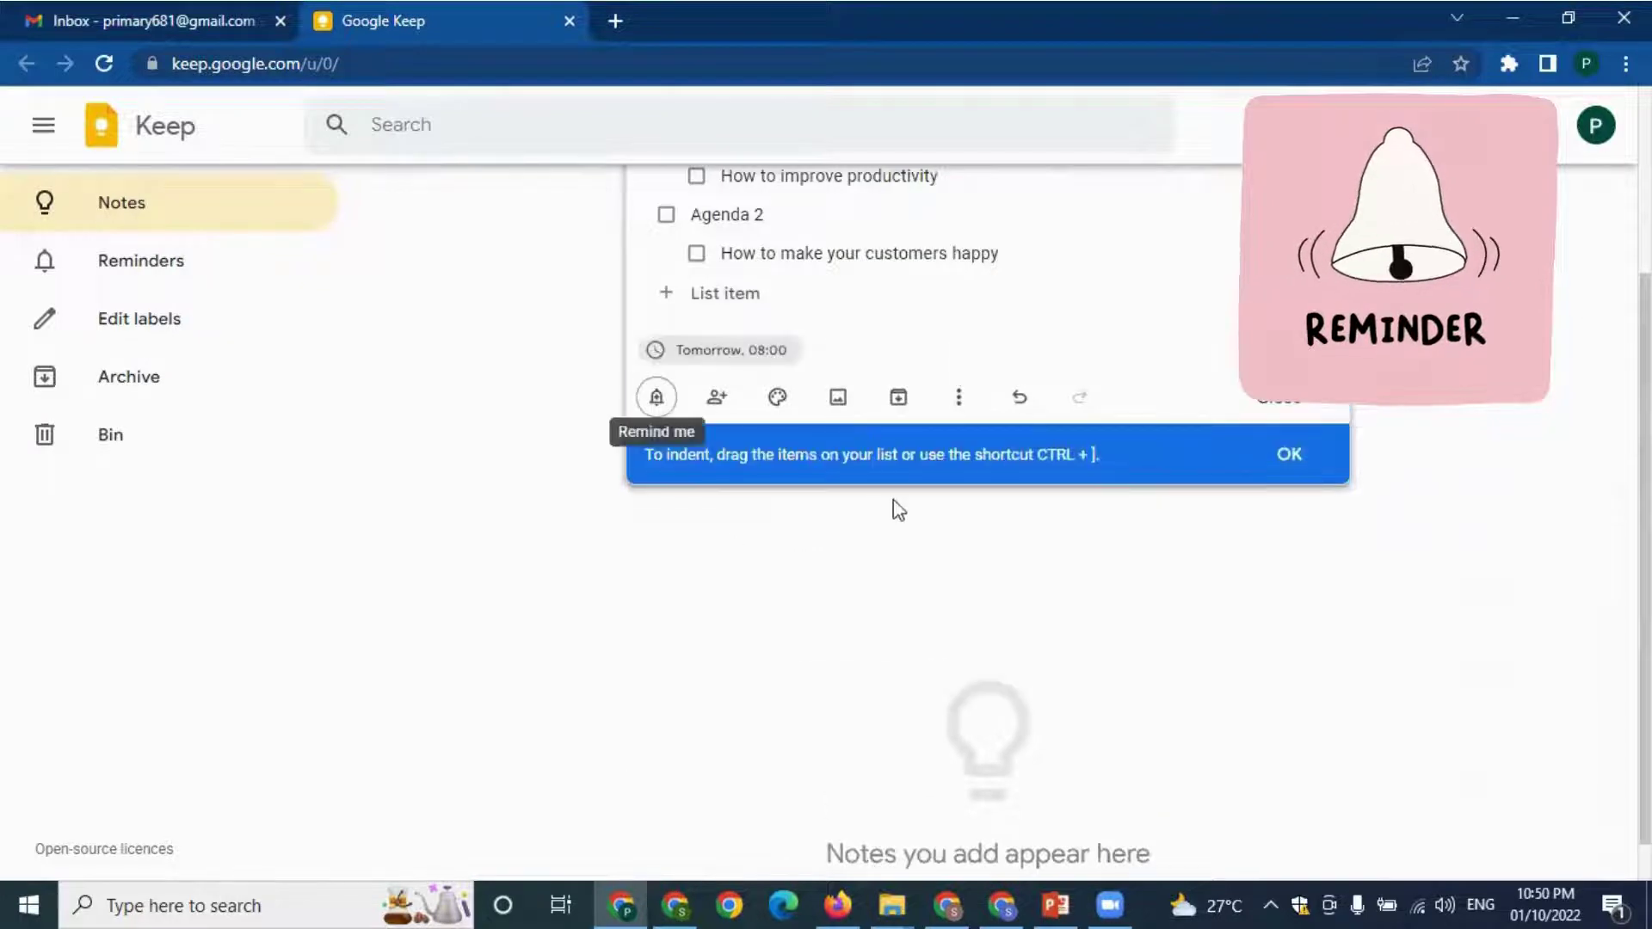
- Try to reschedule the note's reminder to 3 Oct 2022 and open its time-of-day choices
left_click(657, 397)
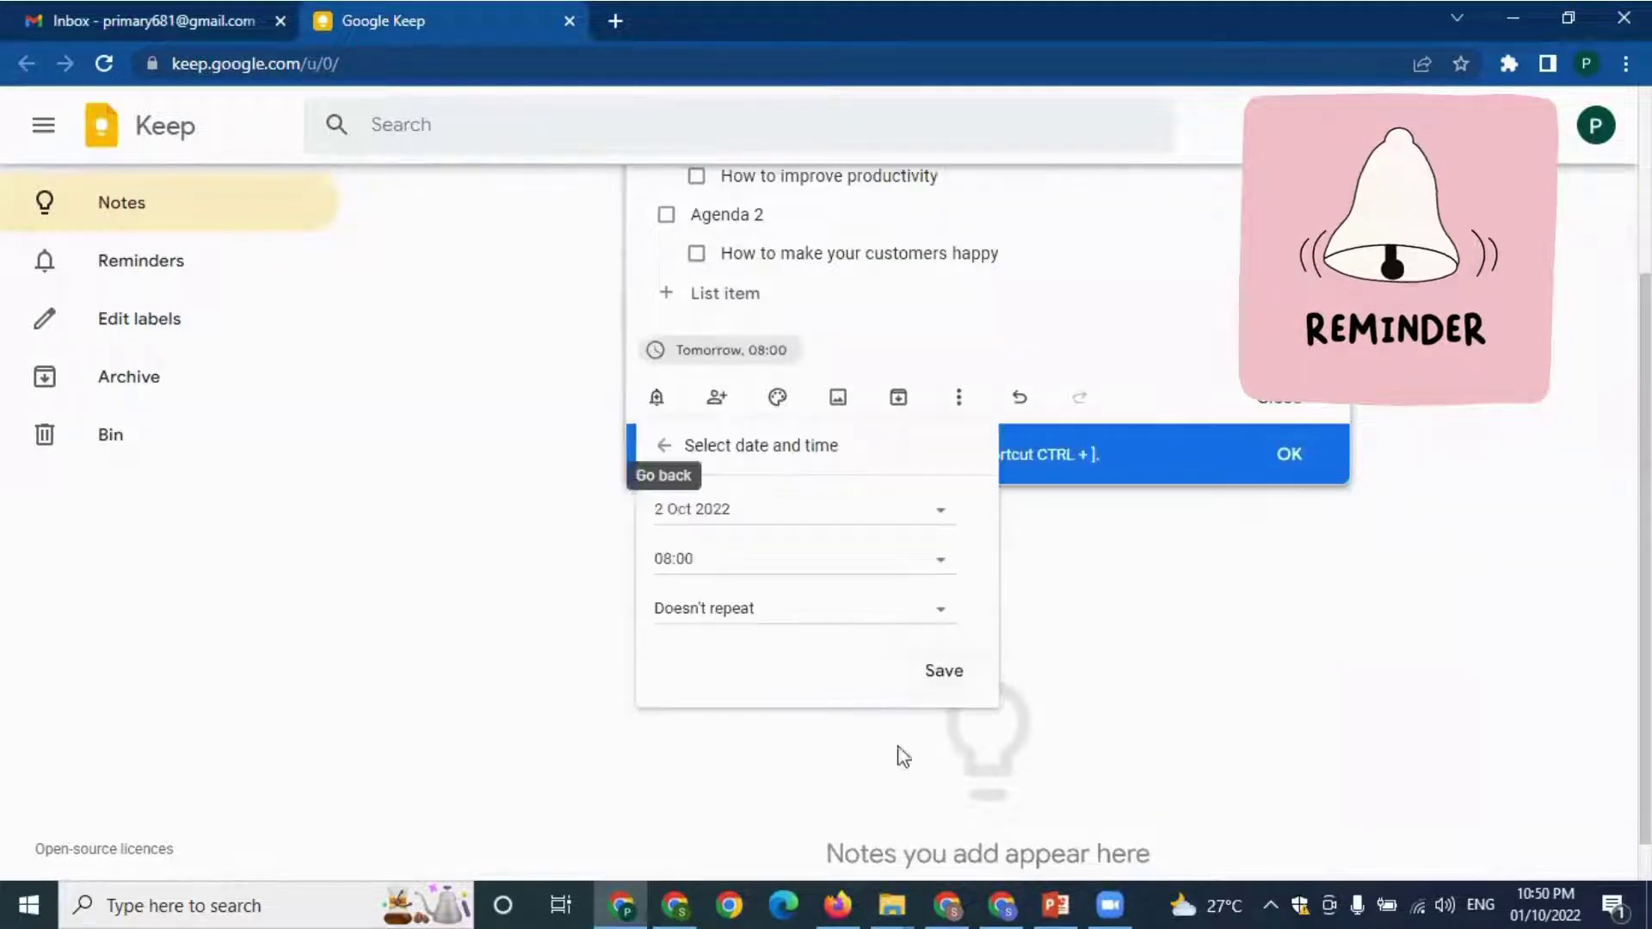
left_click(707, 509)
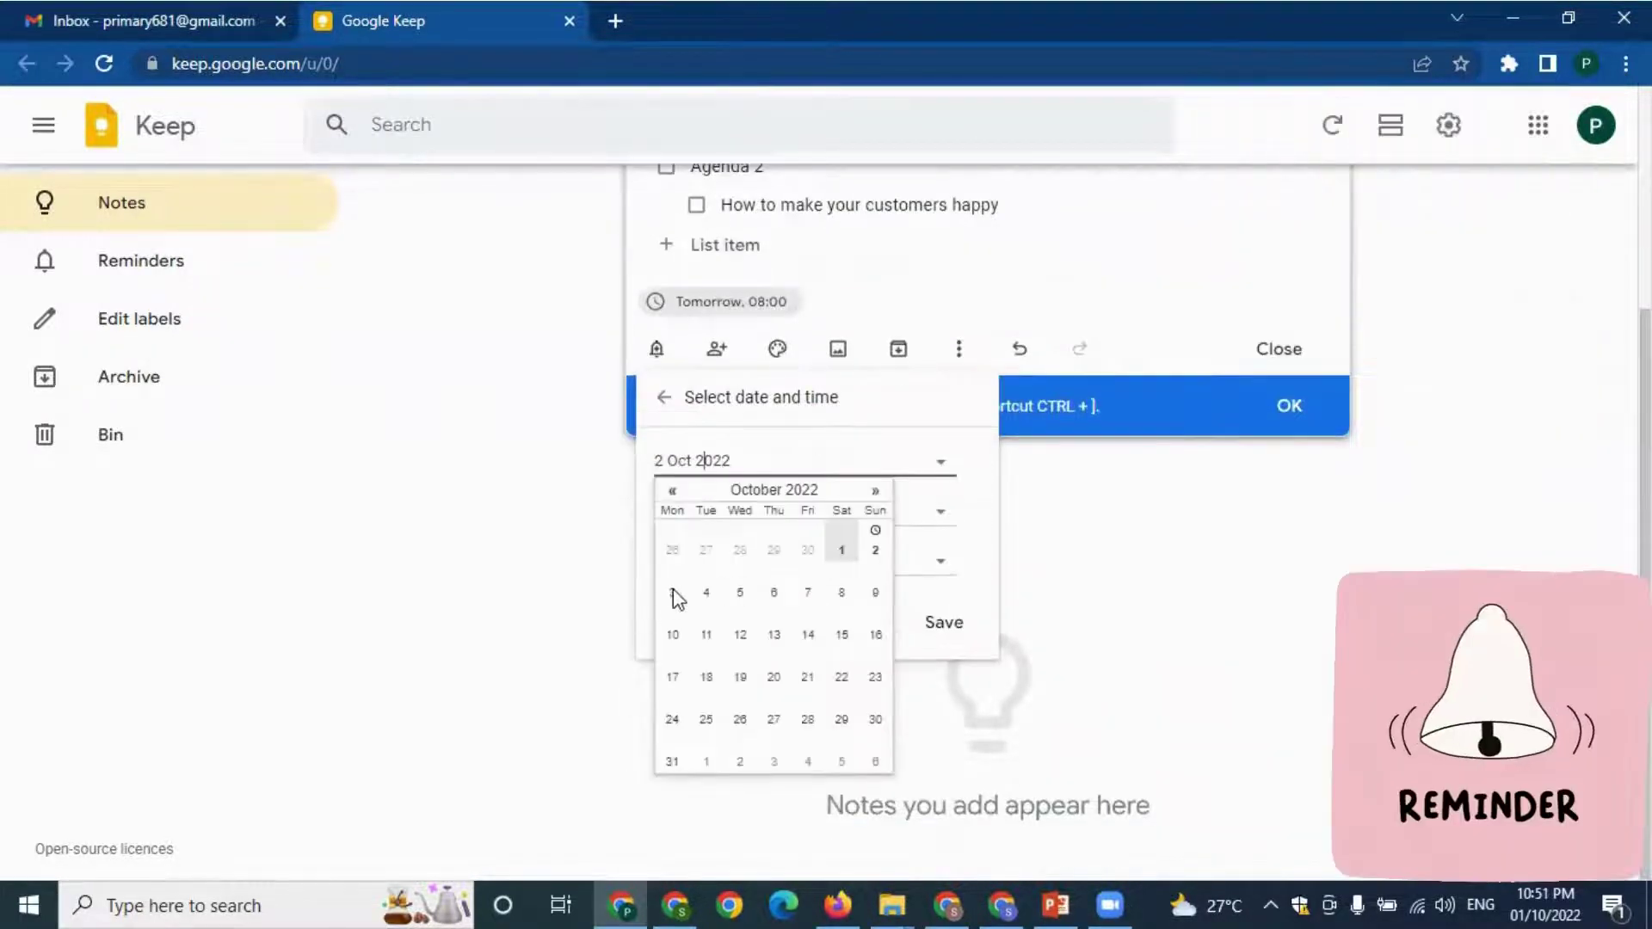
left_click(673, 594)
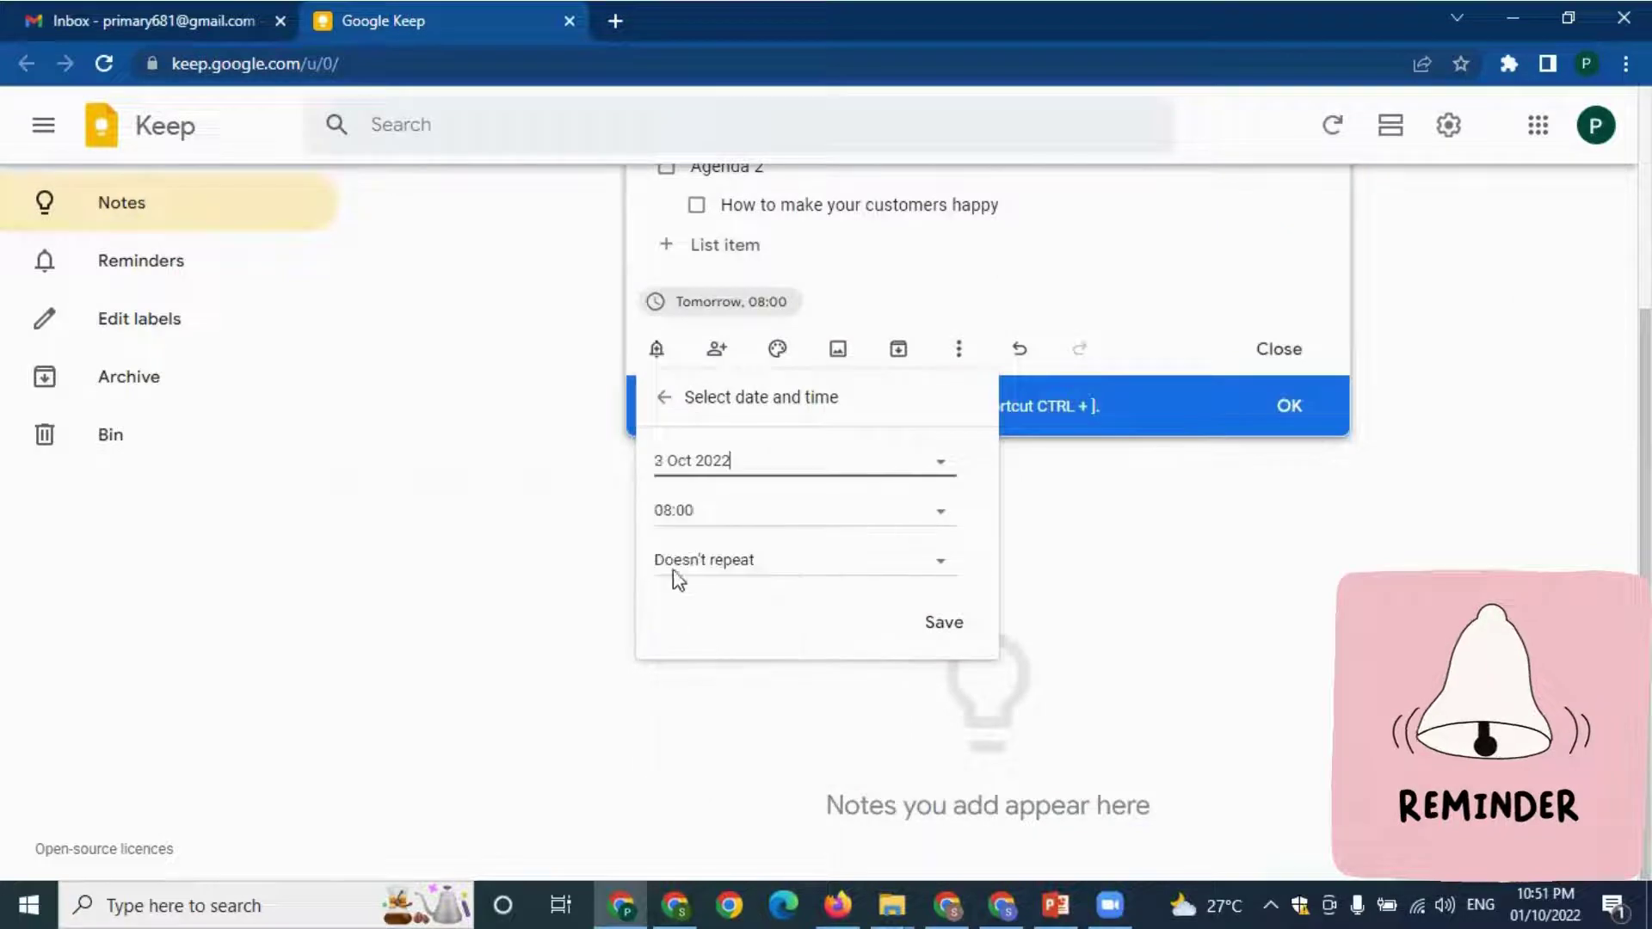
left_click(714, 514)
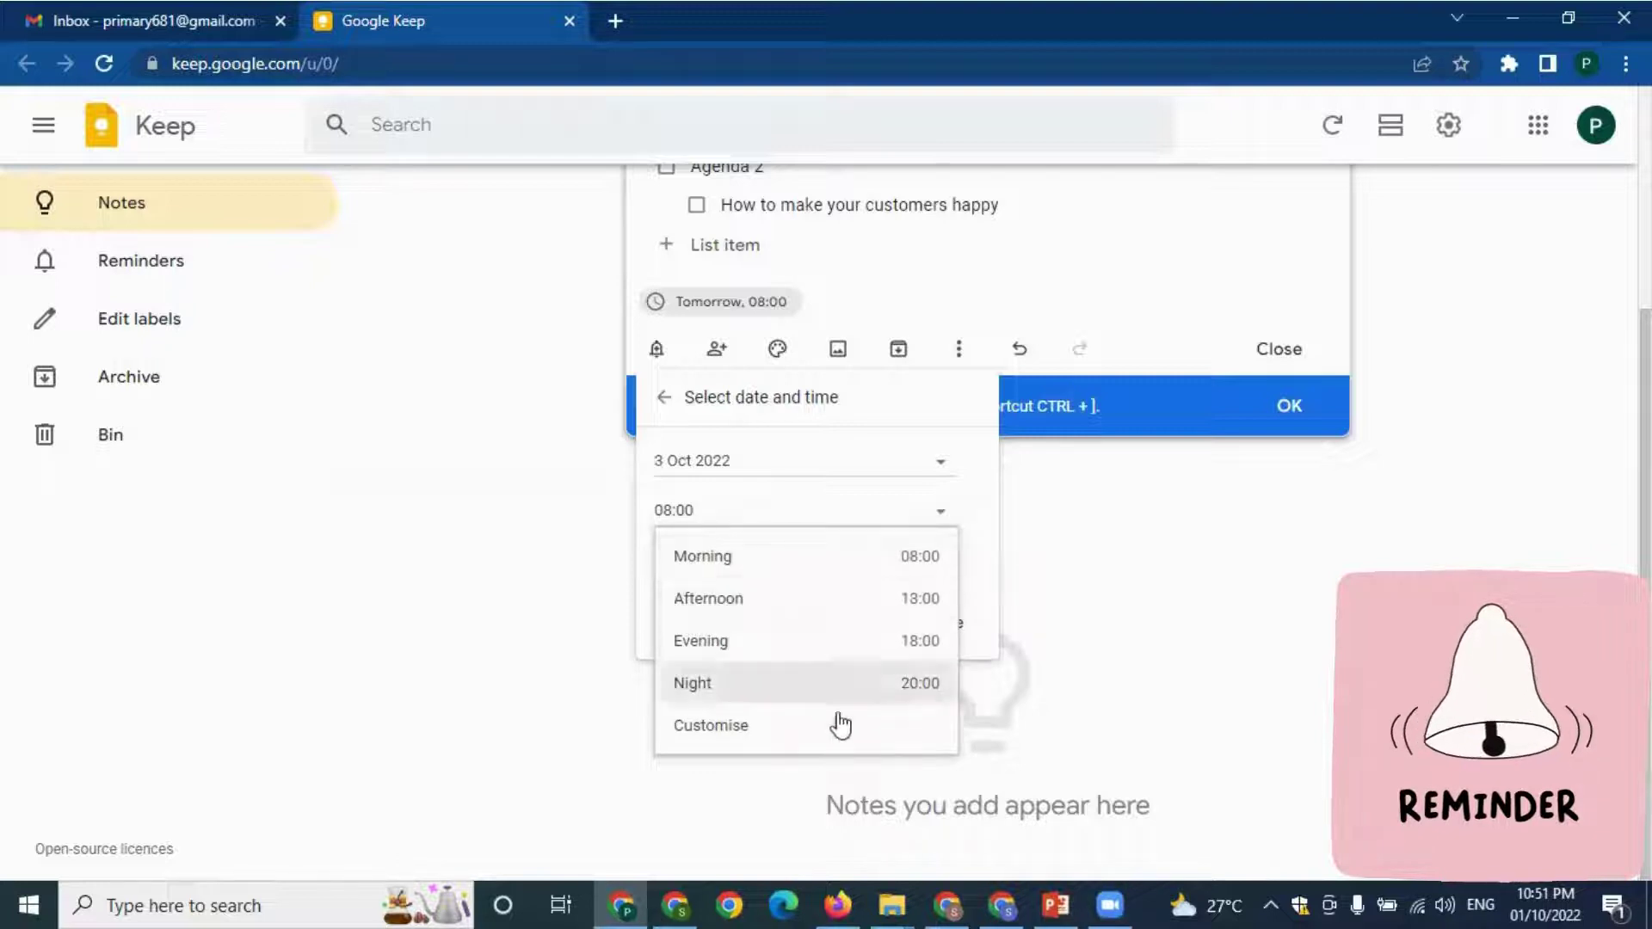
- Set the default reminder times to 07:00 for morning and 12:00 for afternoon, and save the settings
left_click(1448, 137)
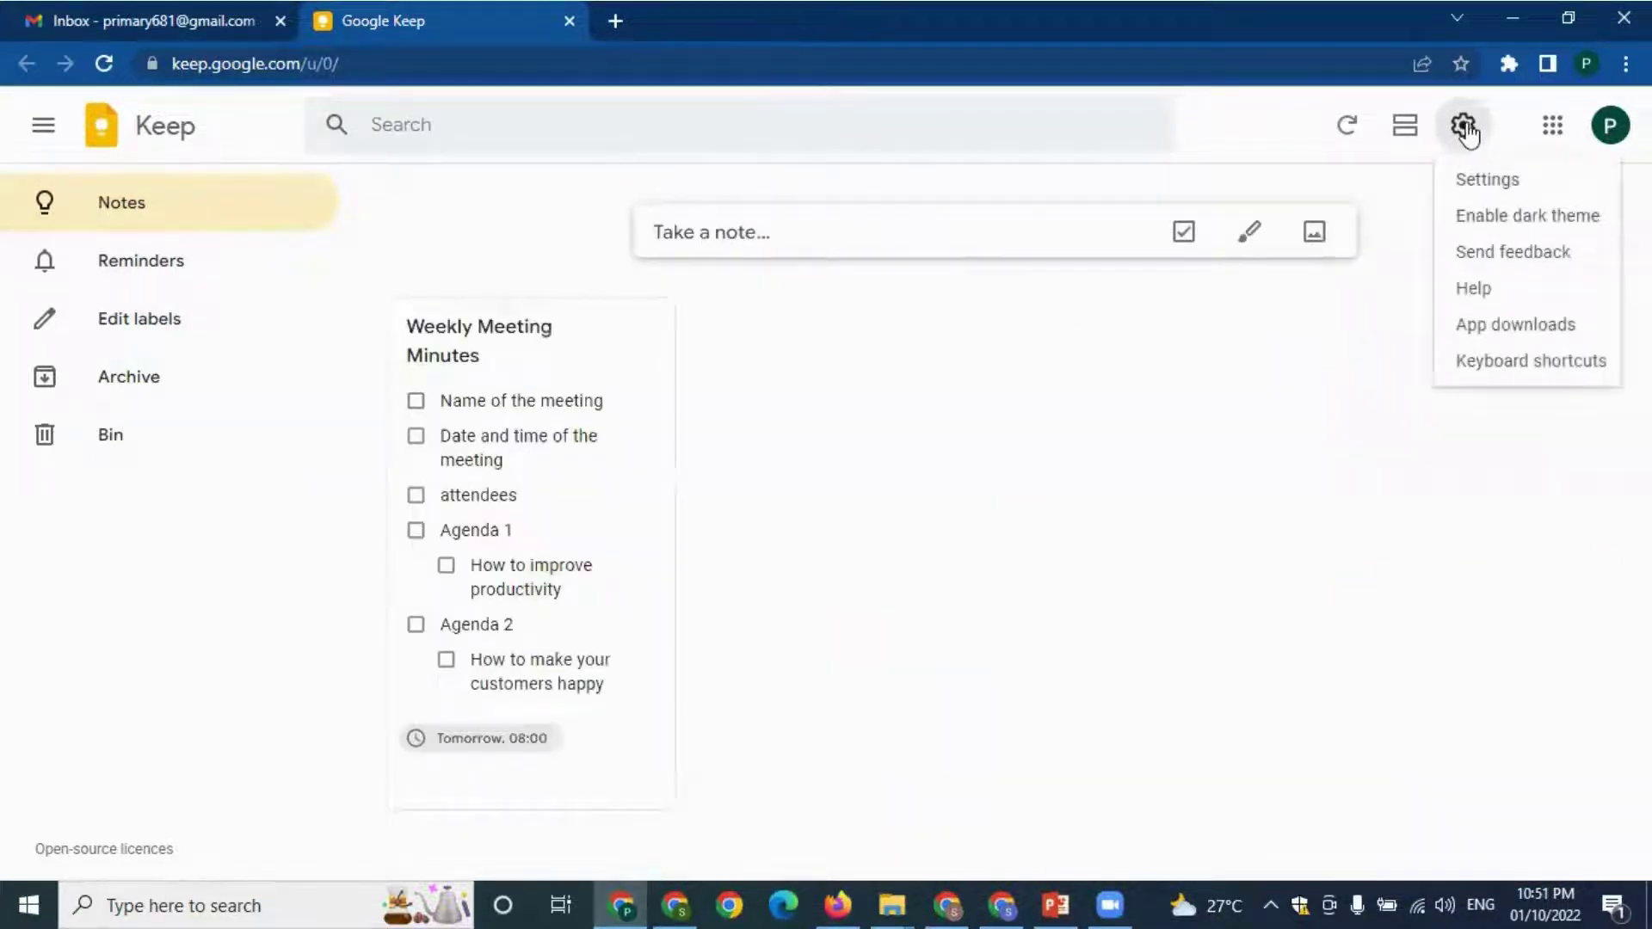
left_click(1488, 181)
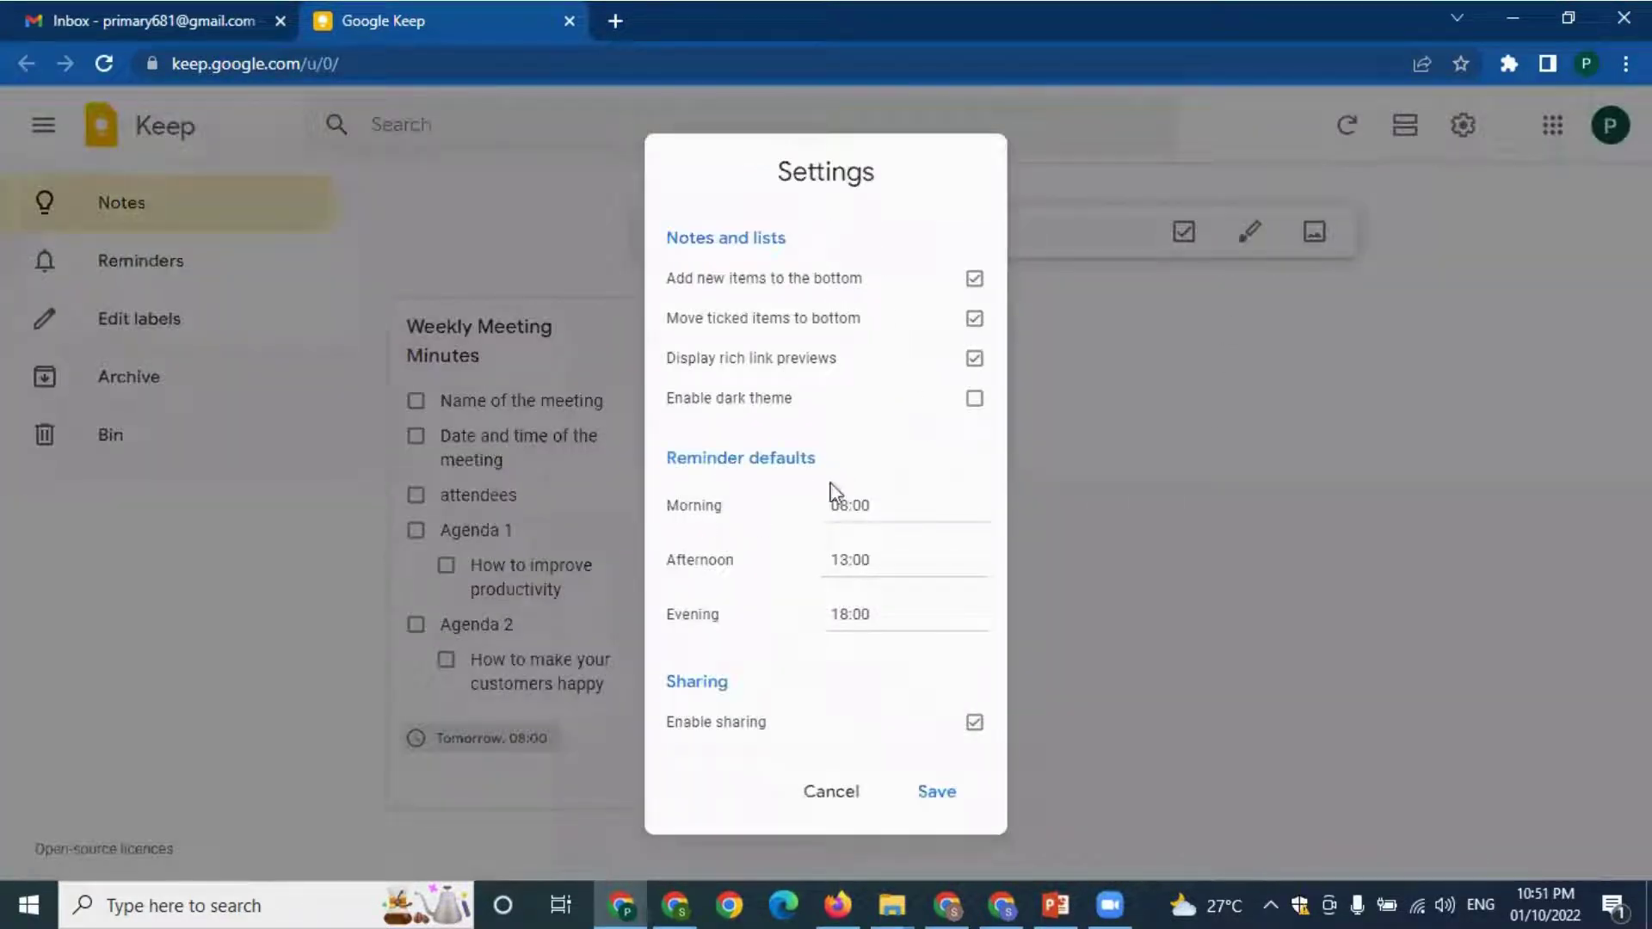
left_click(849, 506)
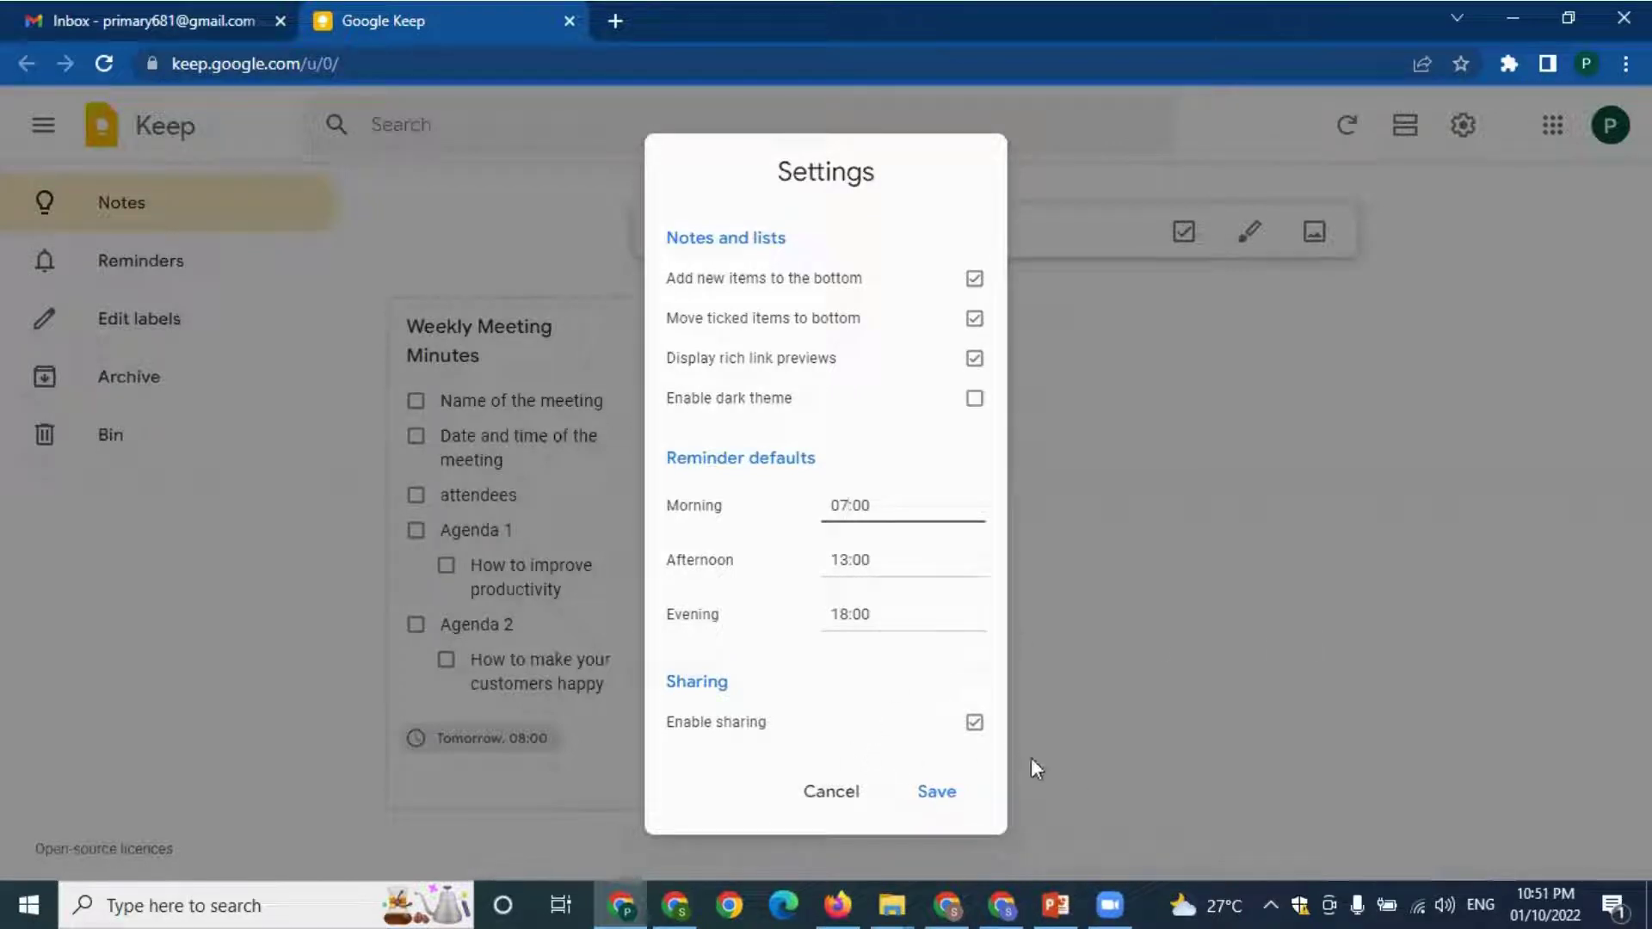
left_click(851, 561)
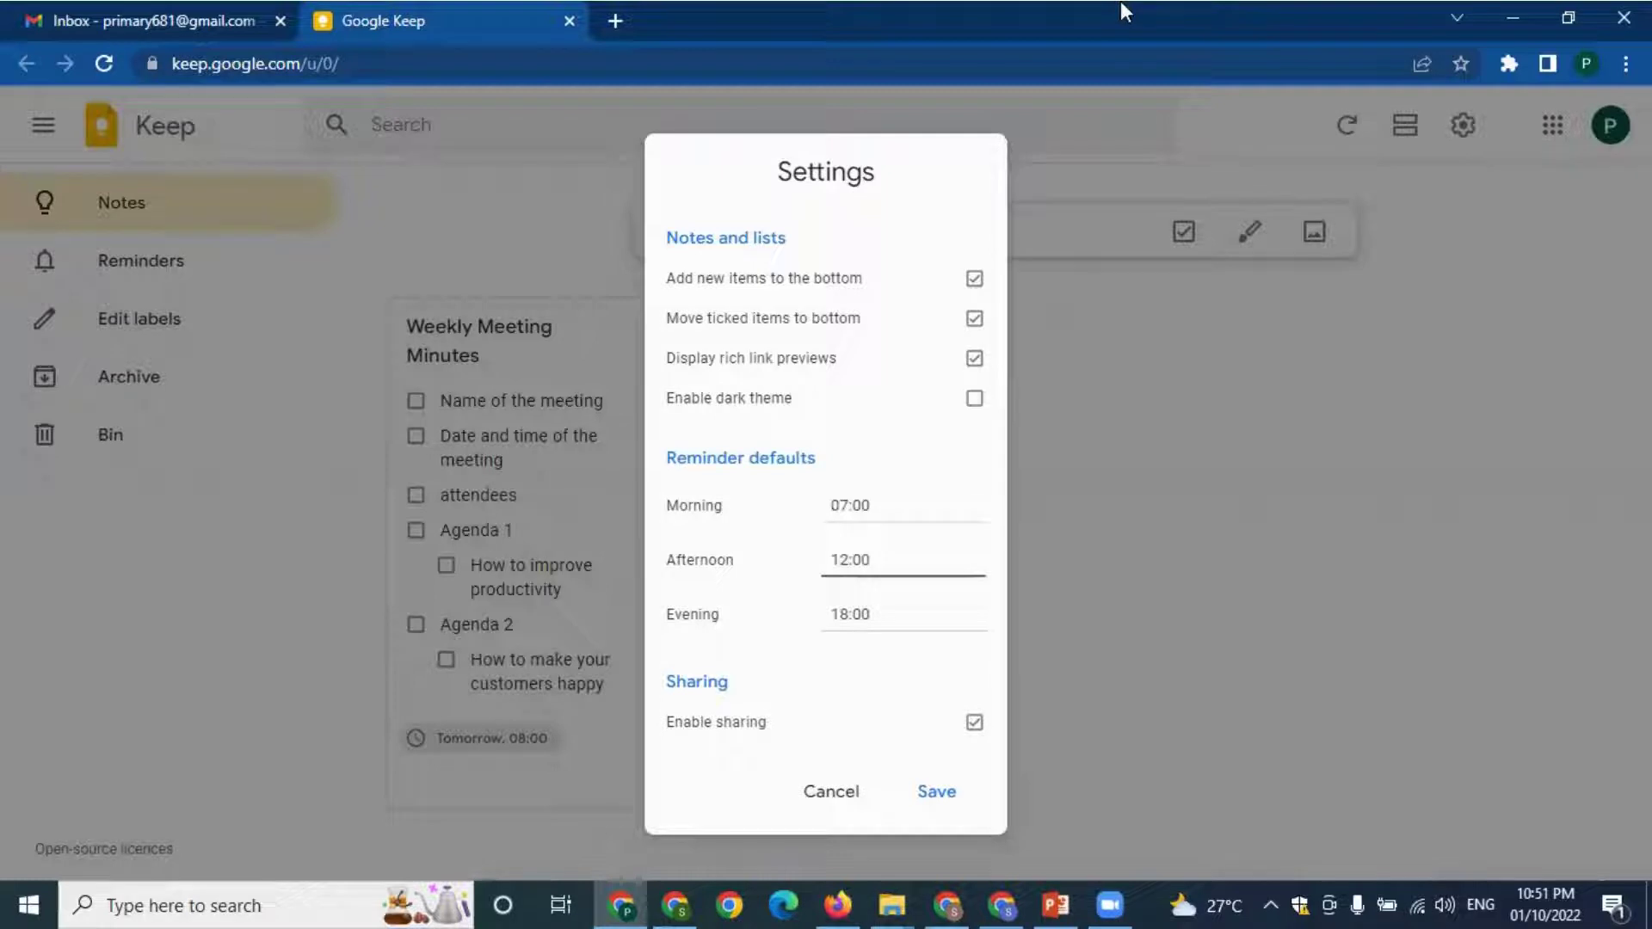
left_click(945, 799)
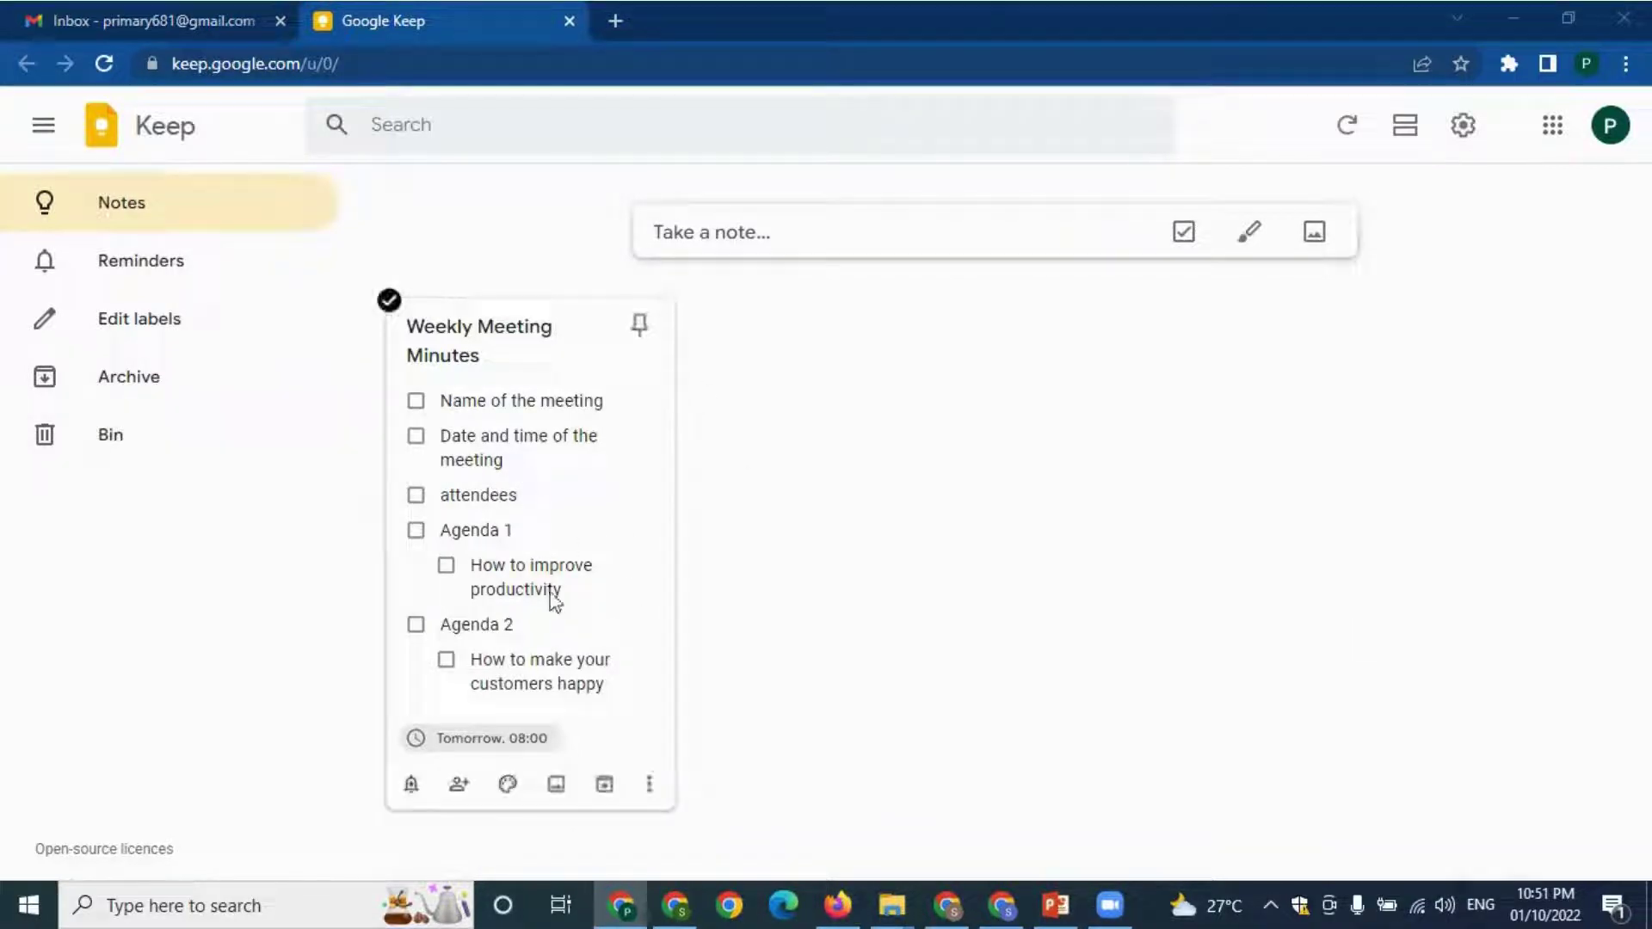
- Open the Weekly Meeting Minutes note and change its background colour to purple
left_click(510, 594)
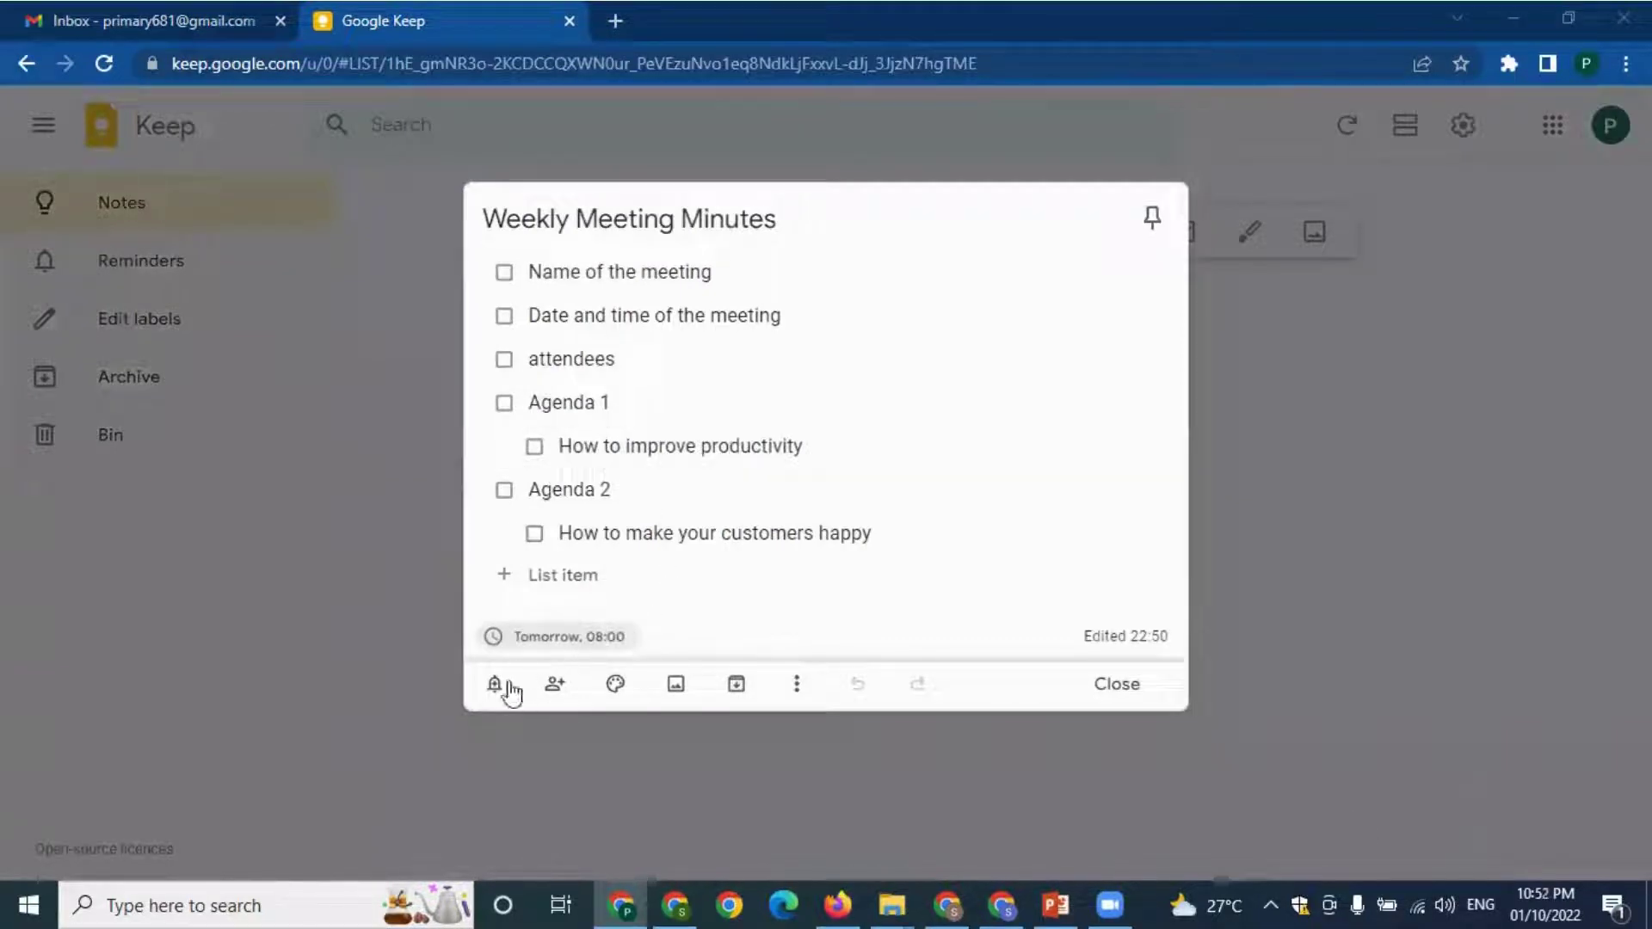
left_click(615, 684)
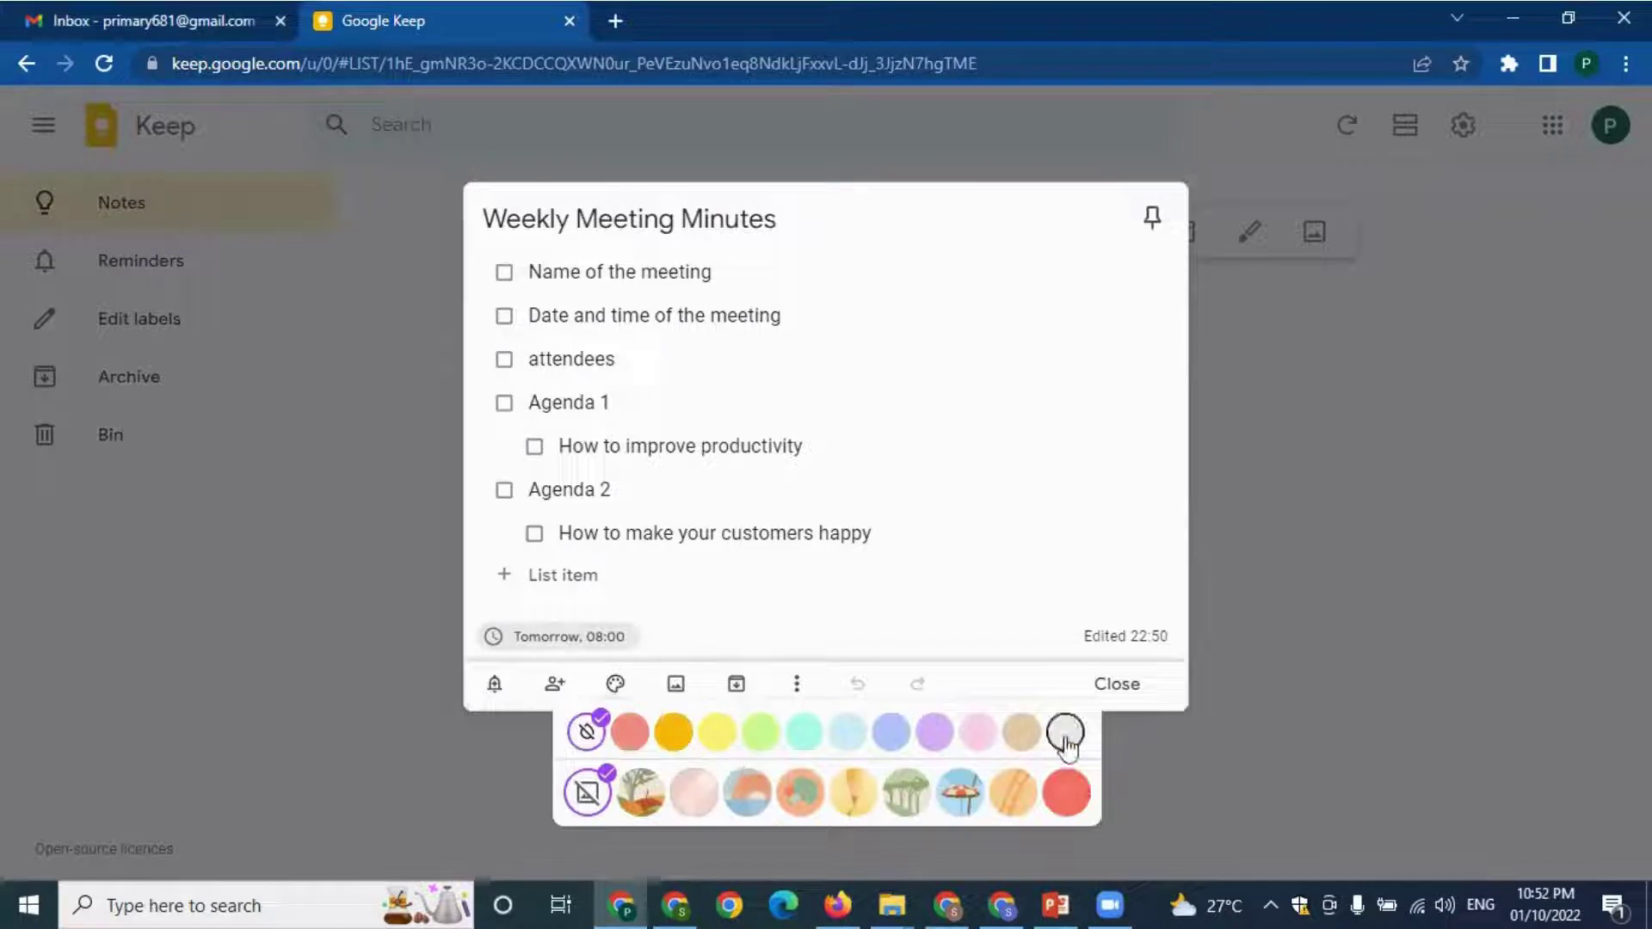
left_click(934, 736)
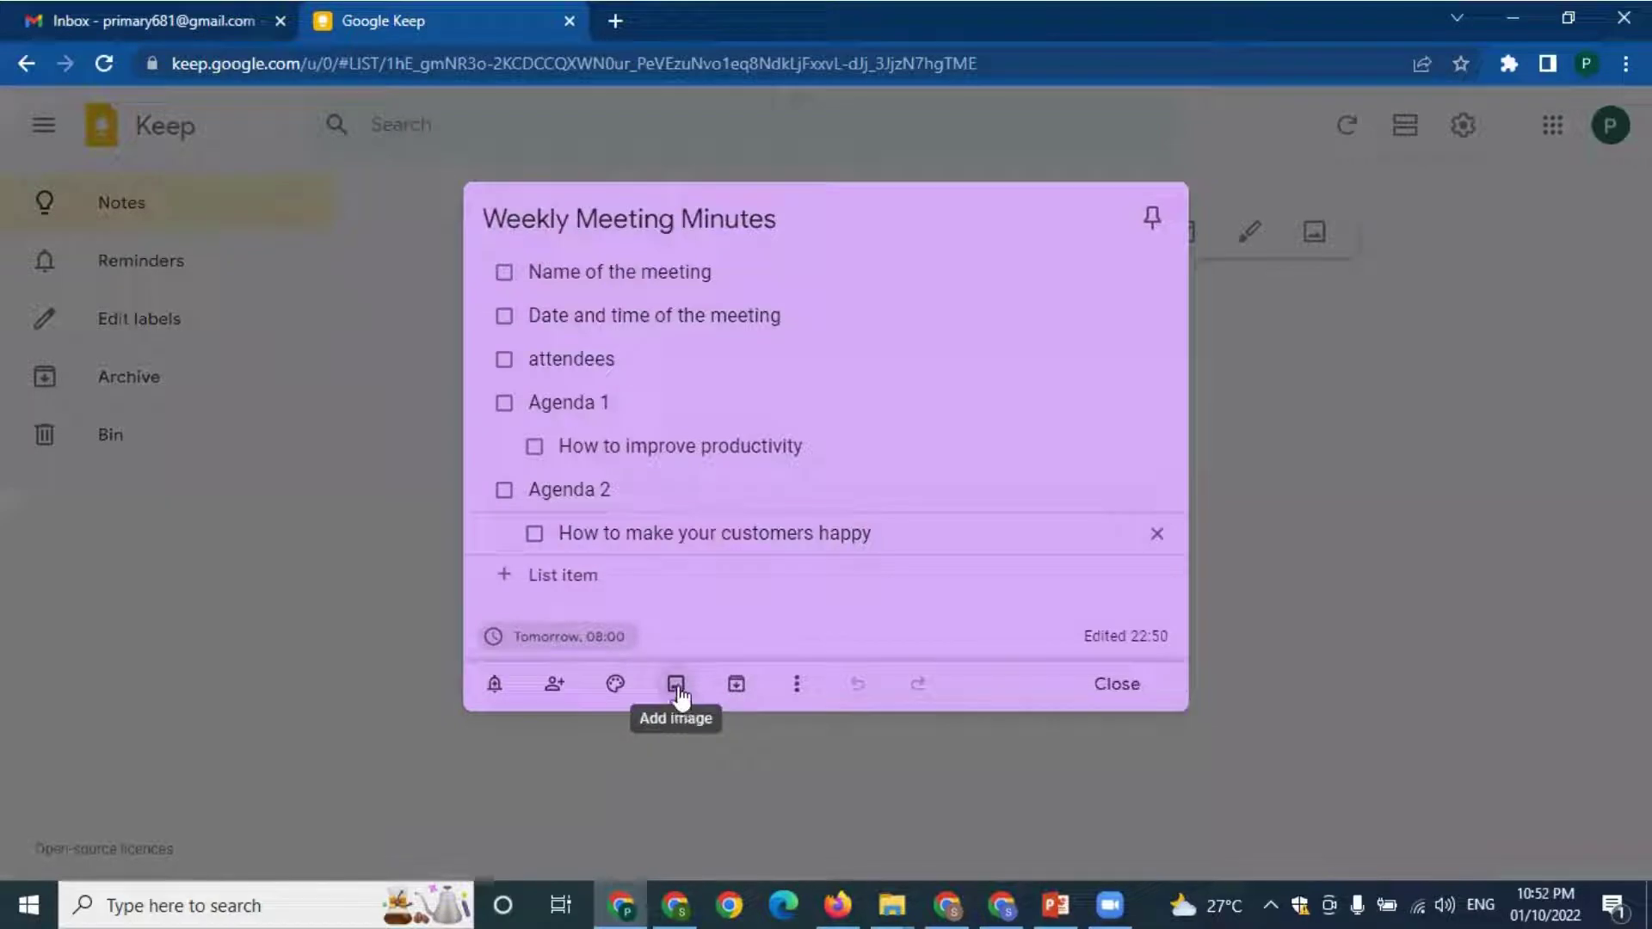
- Add the MEETING MINUTES picture from the iMAGES folder to the Weekly Meeting Minutes note
left_click(786, 361)
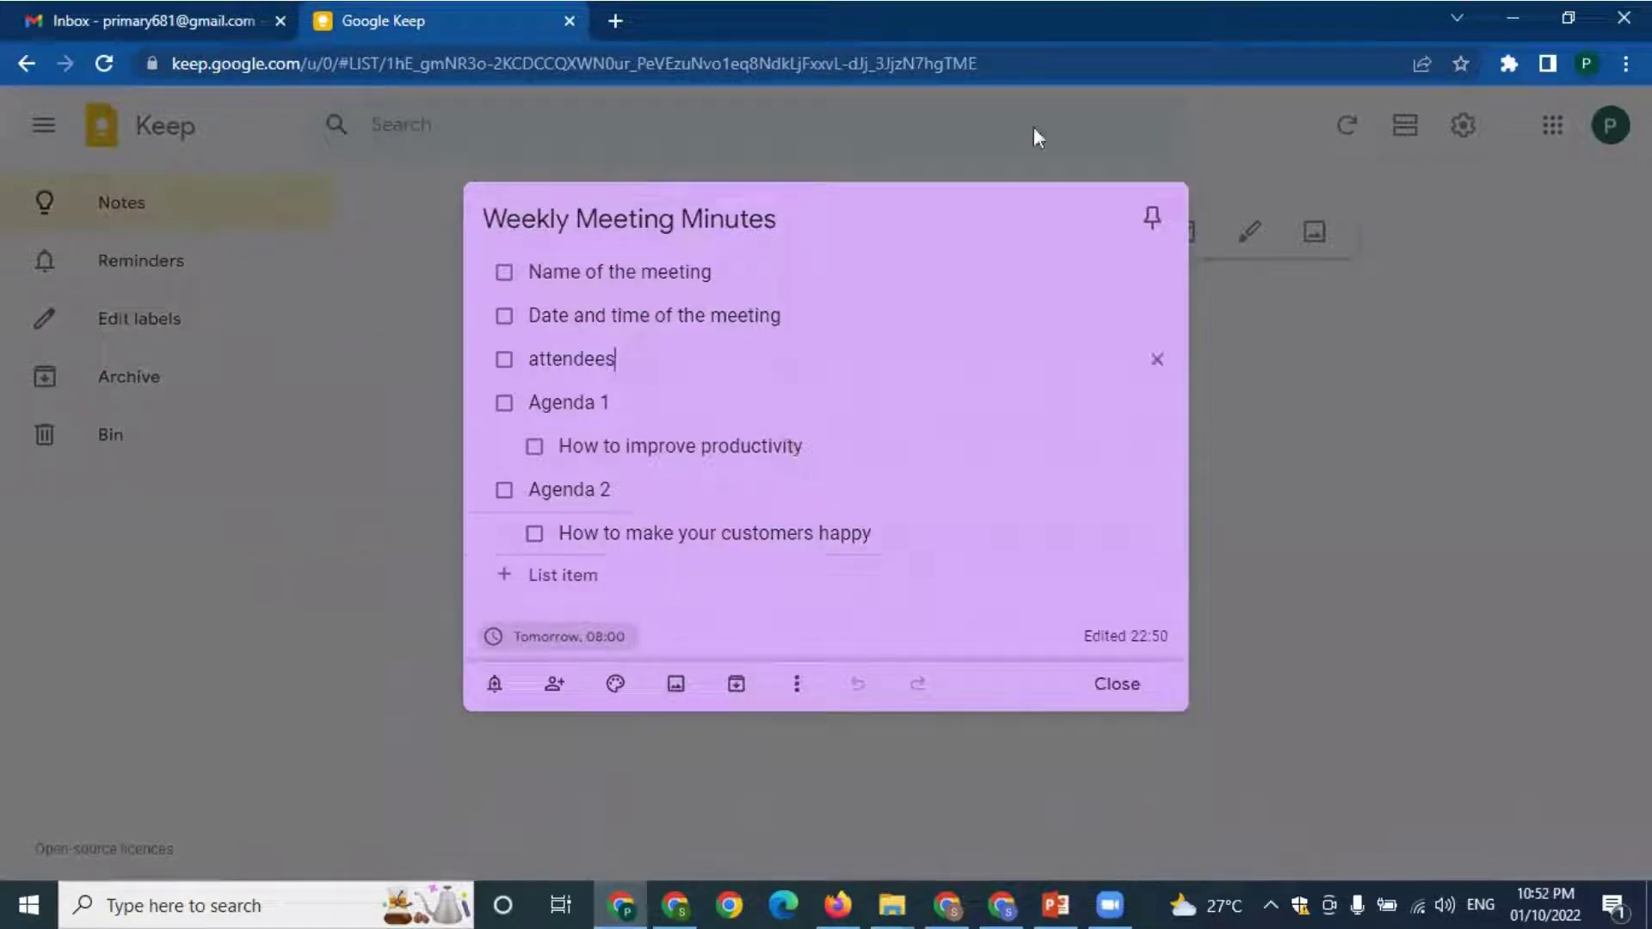
left_click(674, 587)
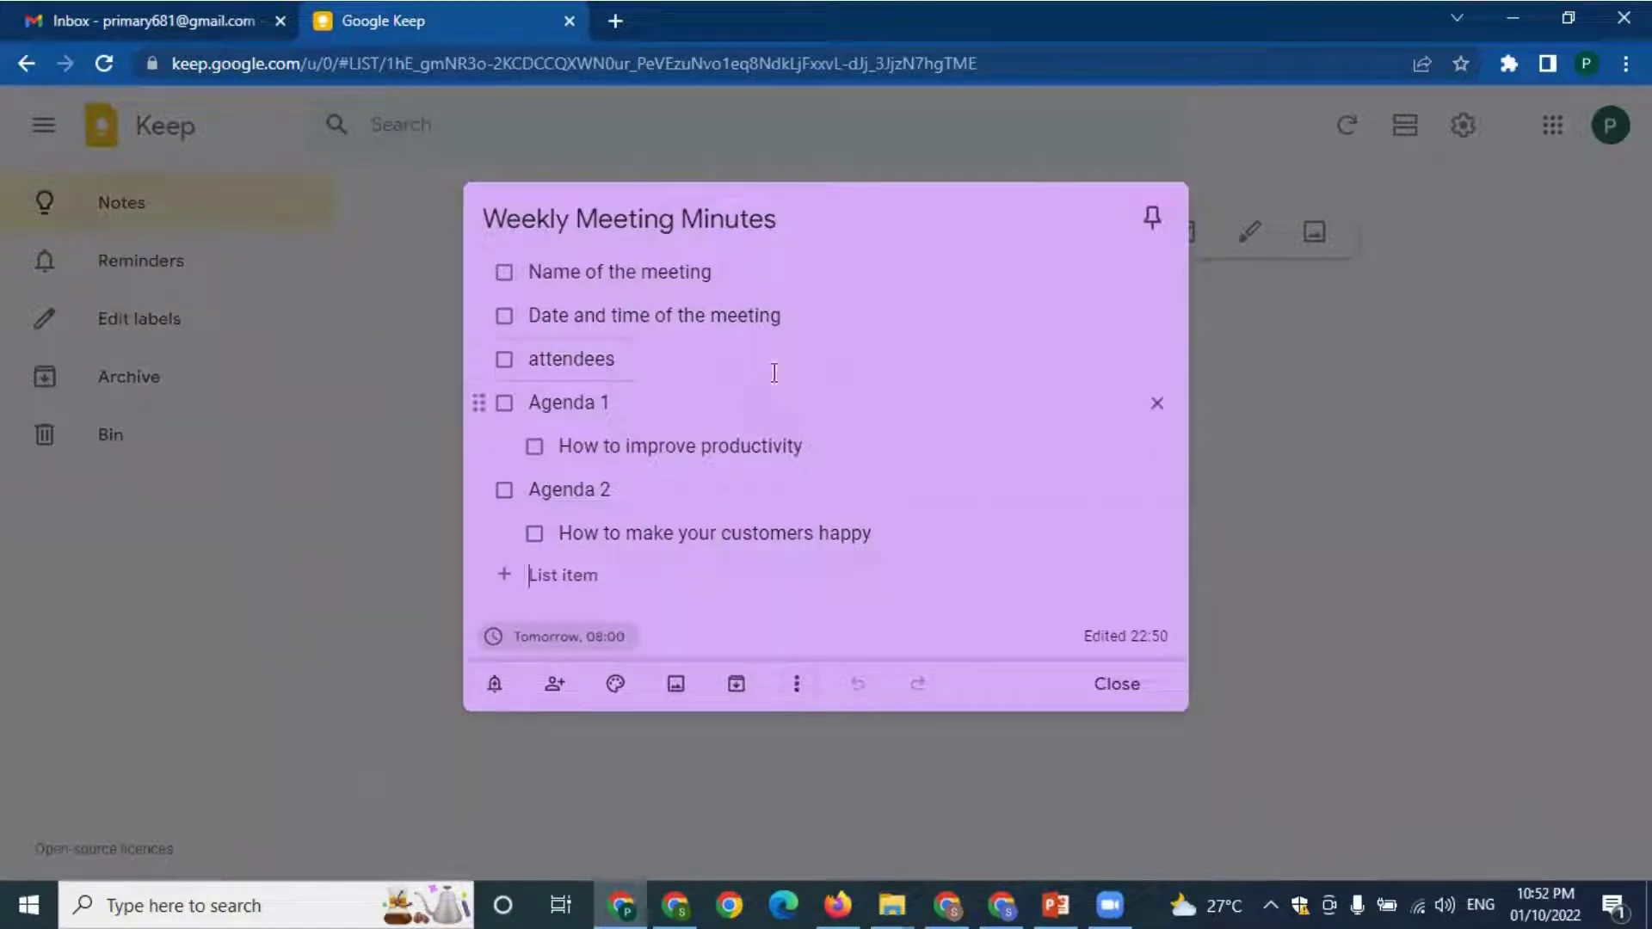
left_click(677, 688)
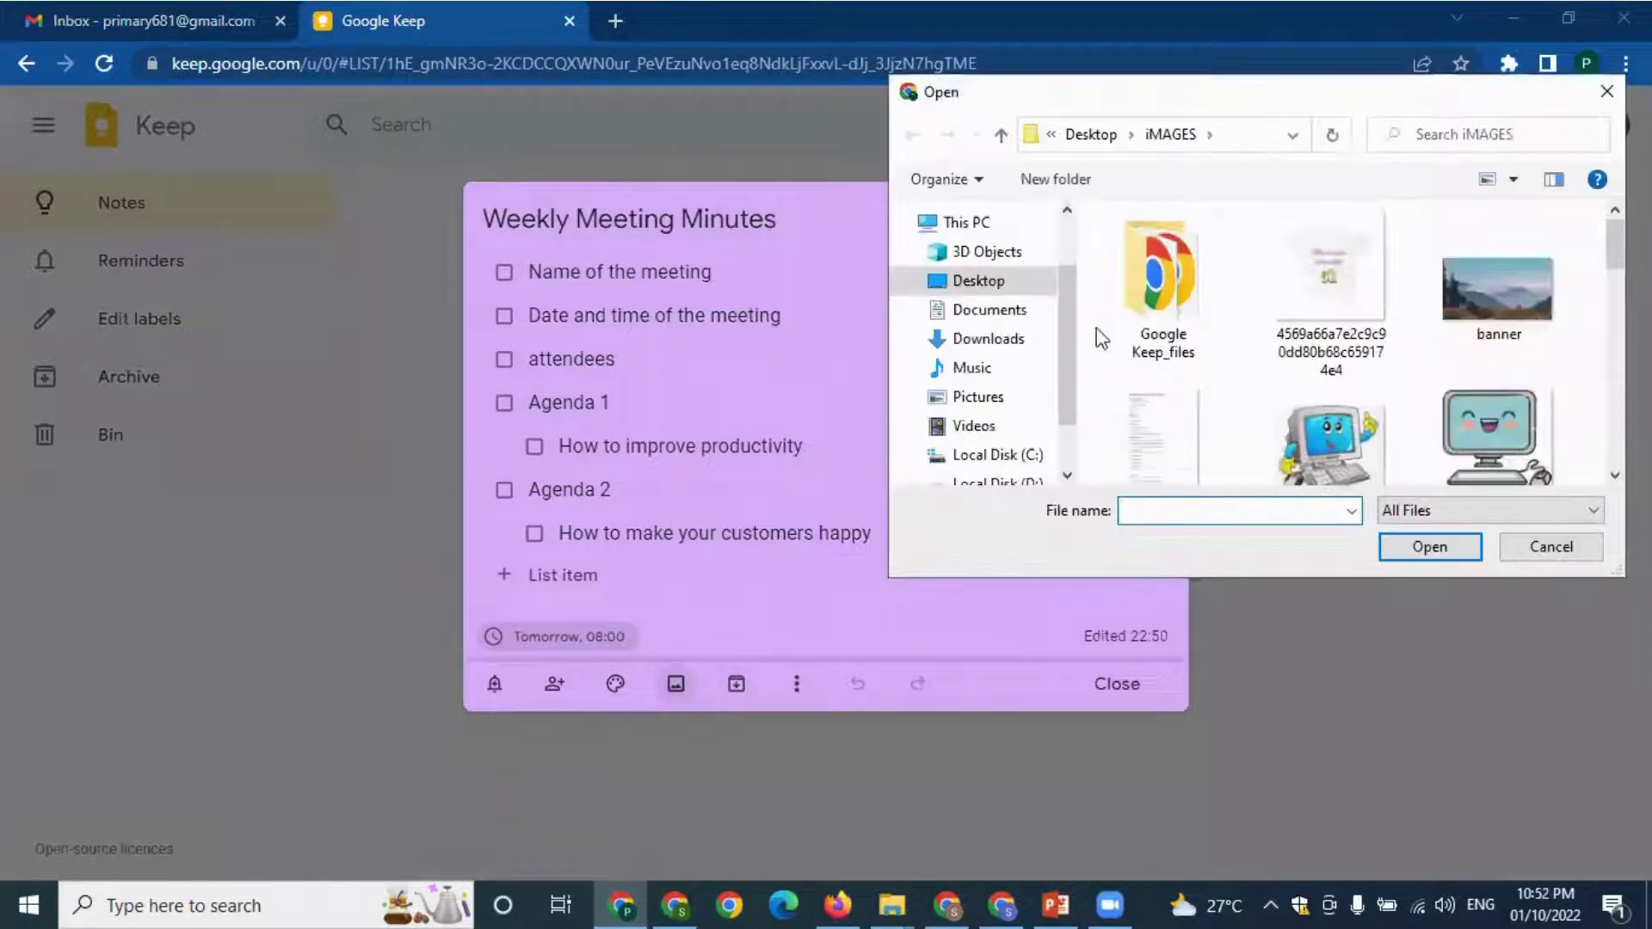
scroll(1205, 345, "down", 2)
double_click(1323, 281)
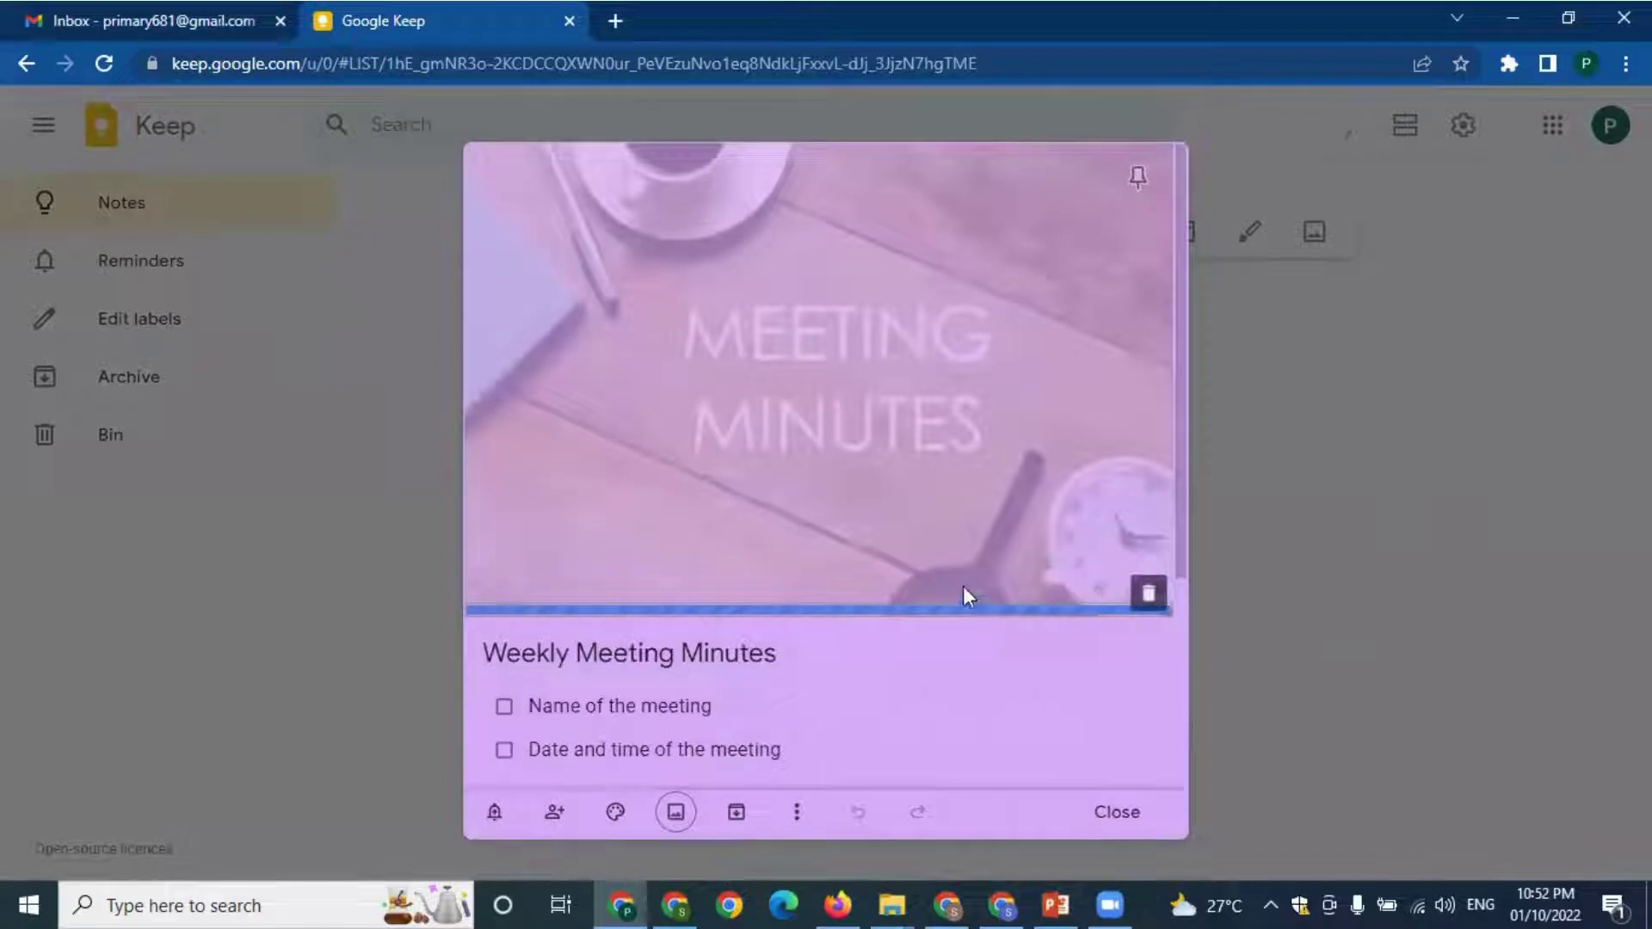
- Share the Weekly Meeting Minutes note with the secondary account by adding its email as collaborator, then save and close the note
scroll(910, 557, "down", 3)
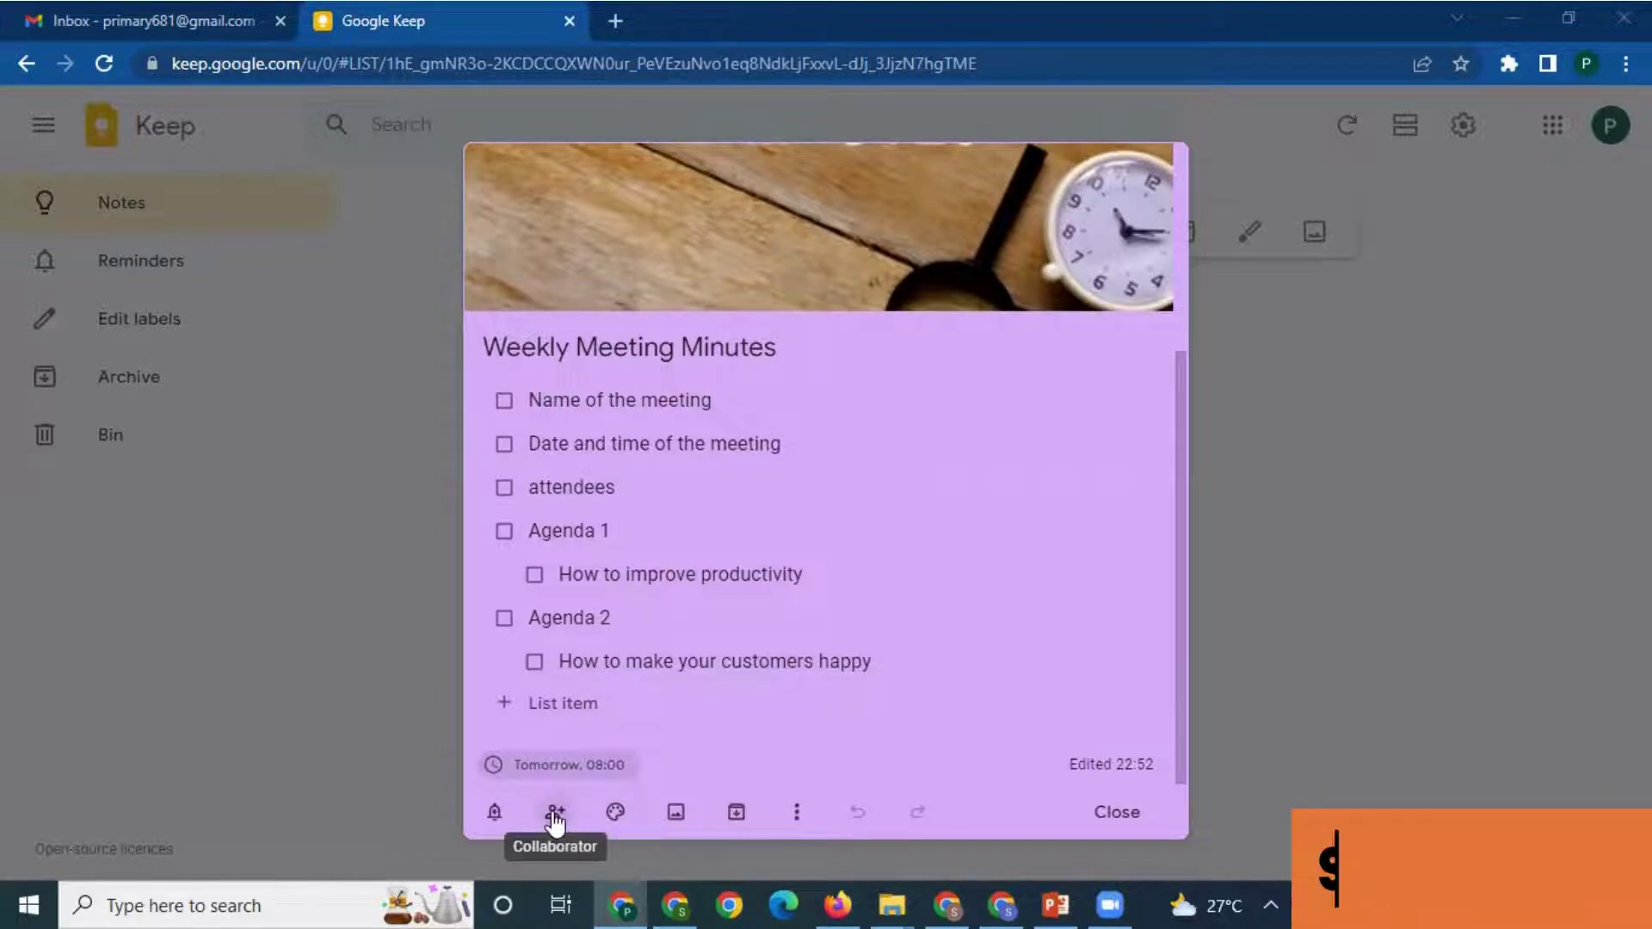
scroll(688, 671, "up", 5)
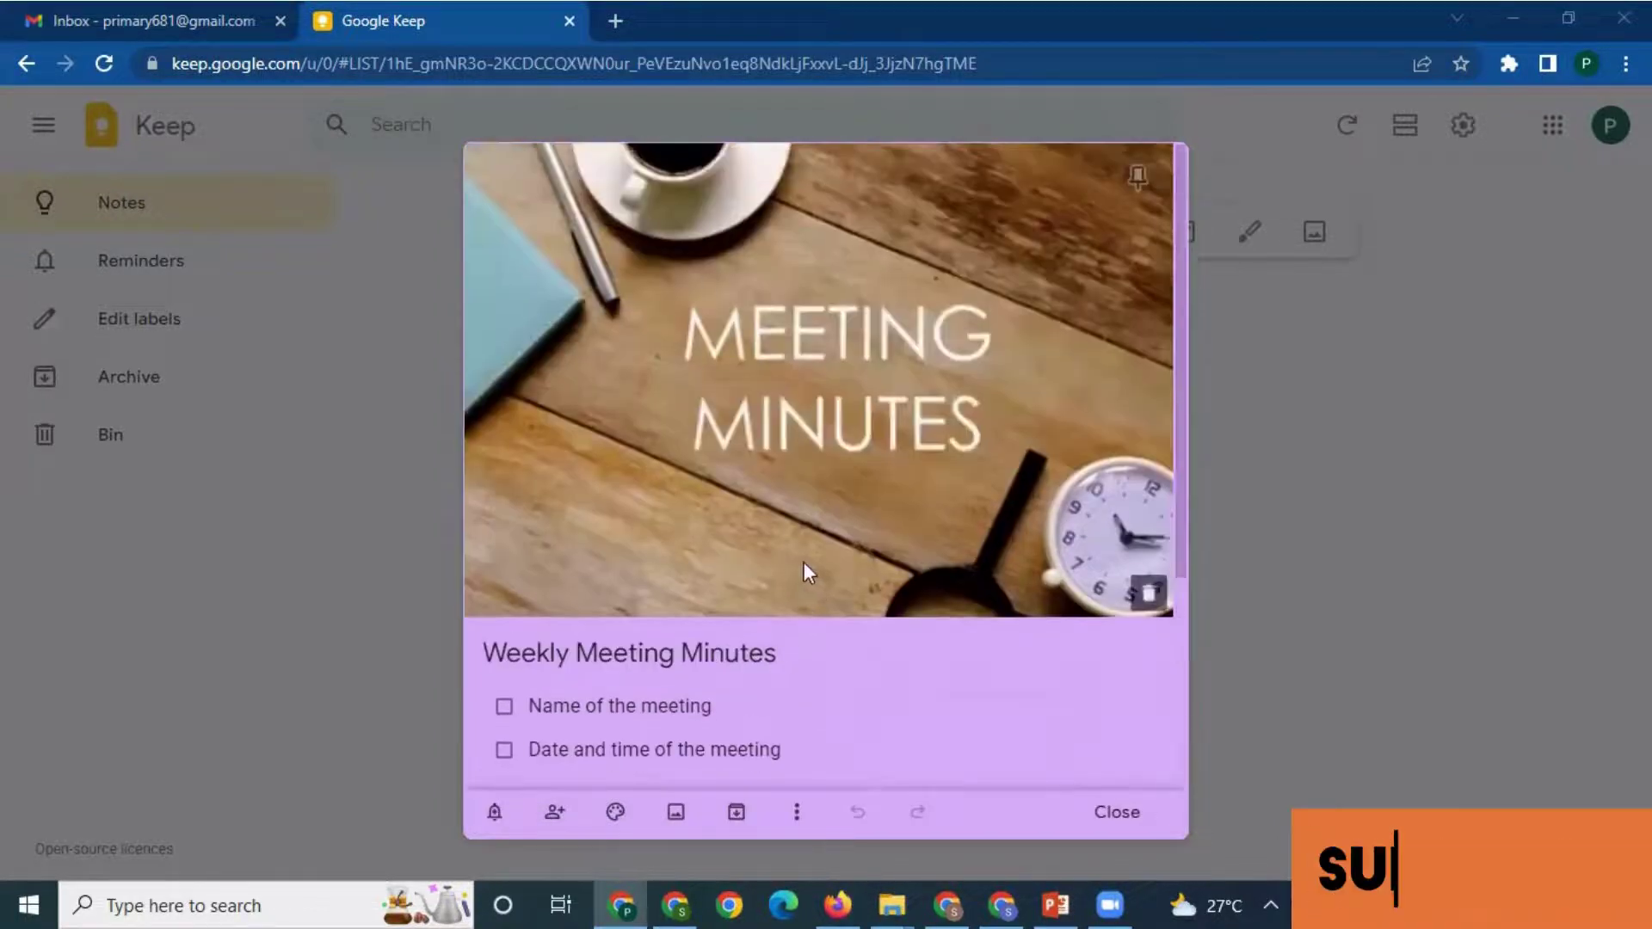
scroll(816, 516, "down", 3)
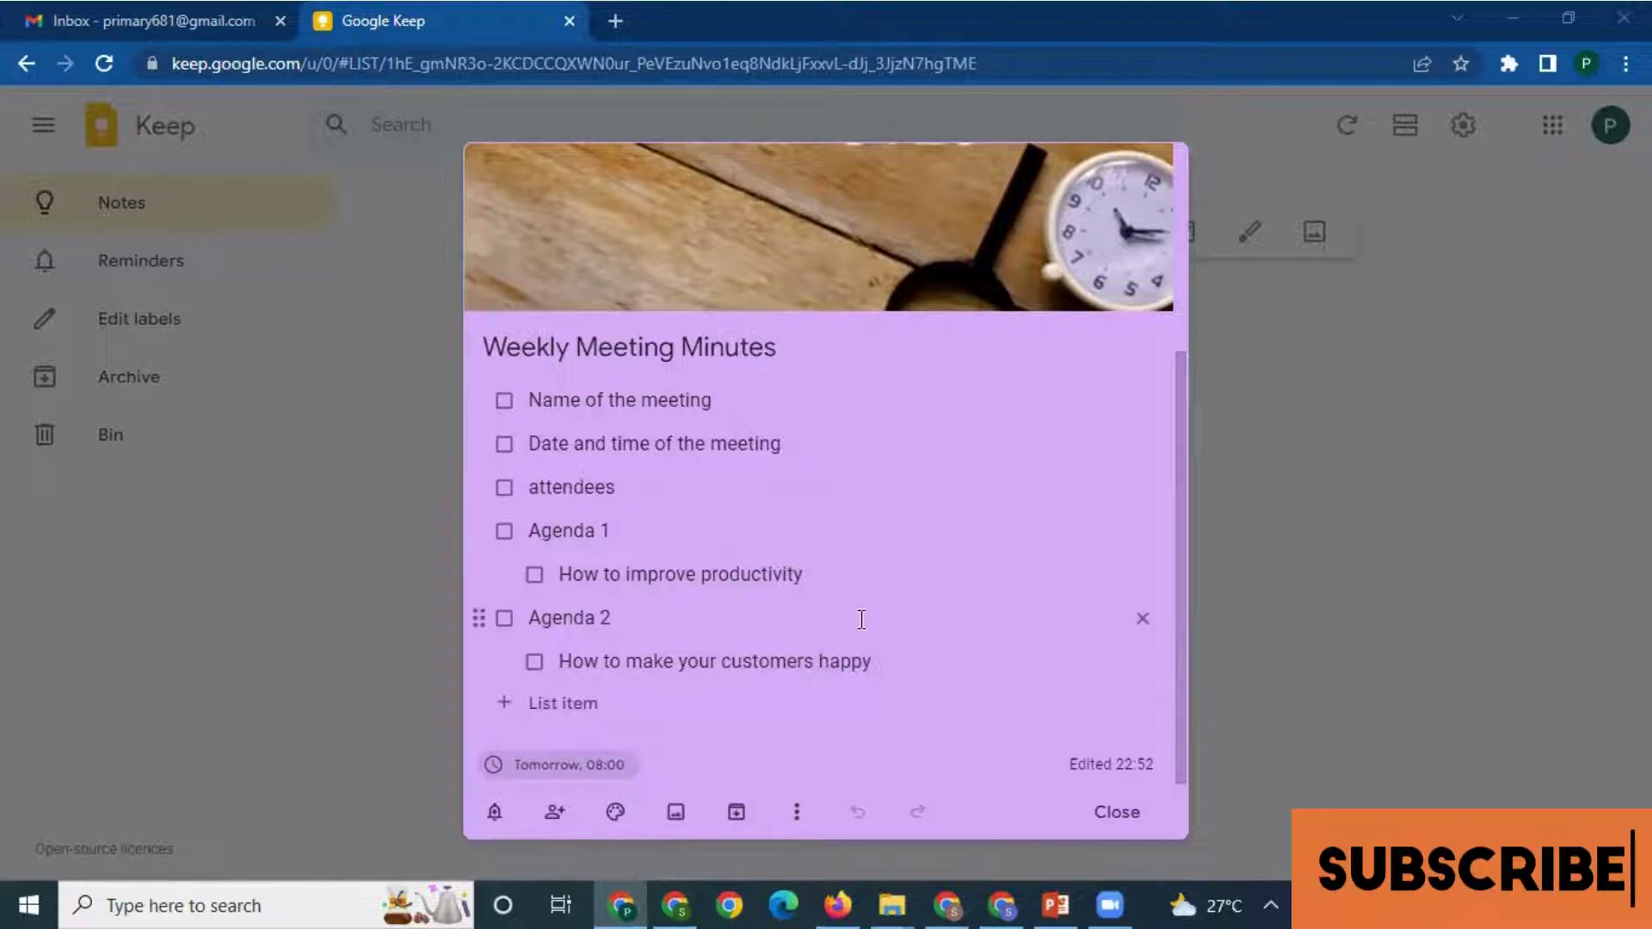
left_click(555, 812)
left_click(622, 306)
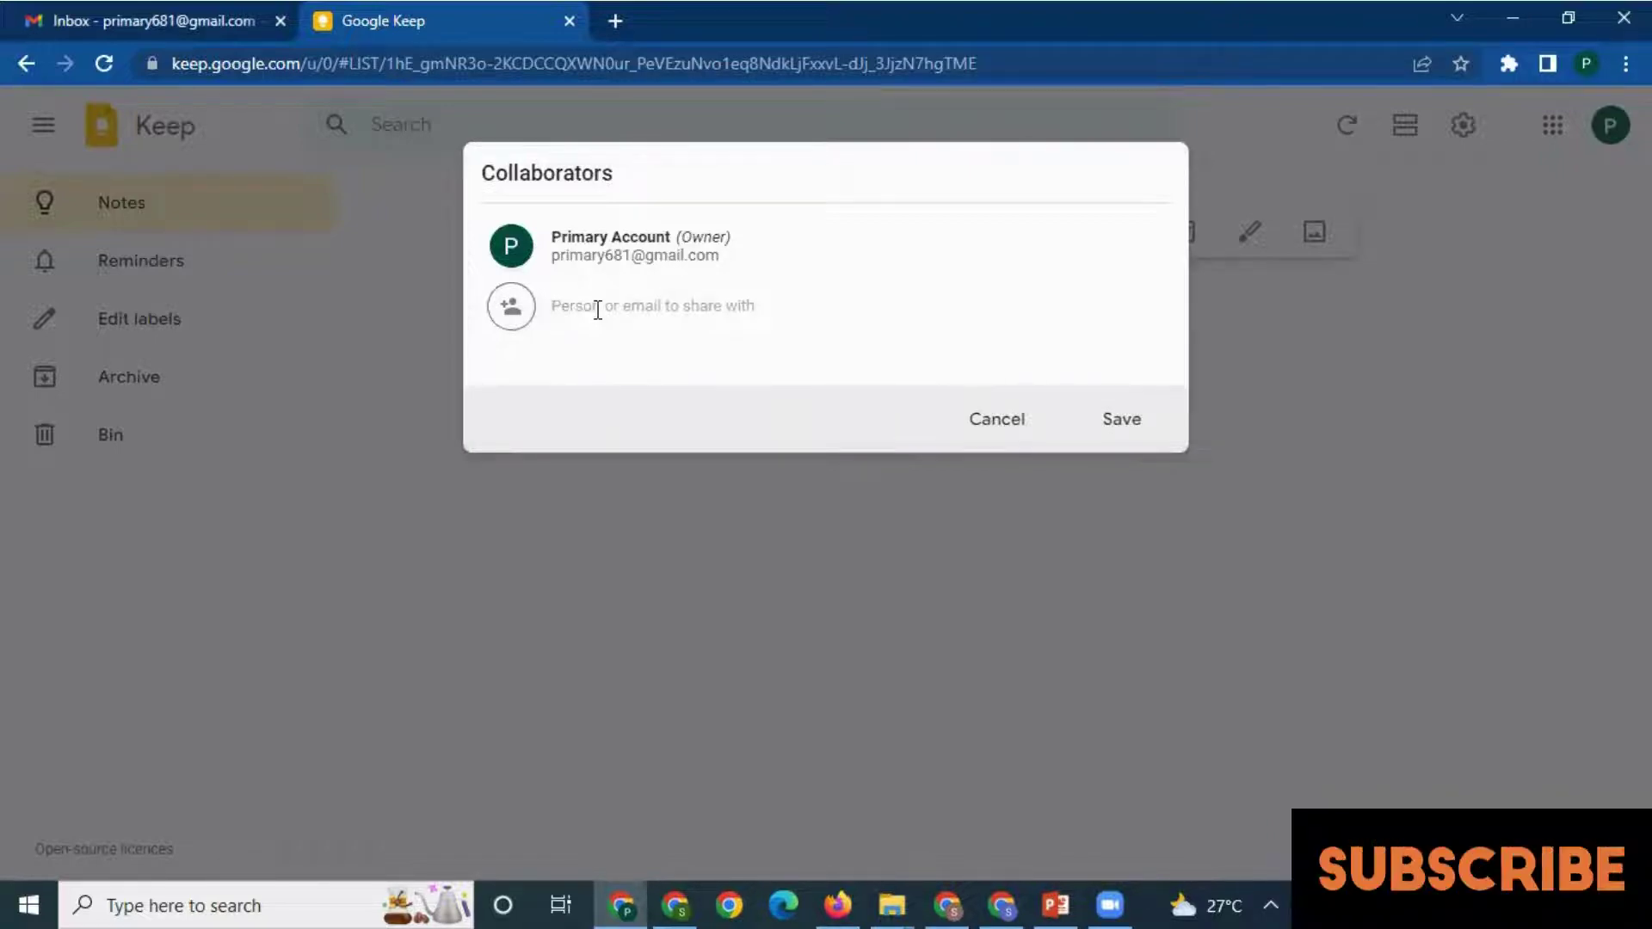
type("second")
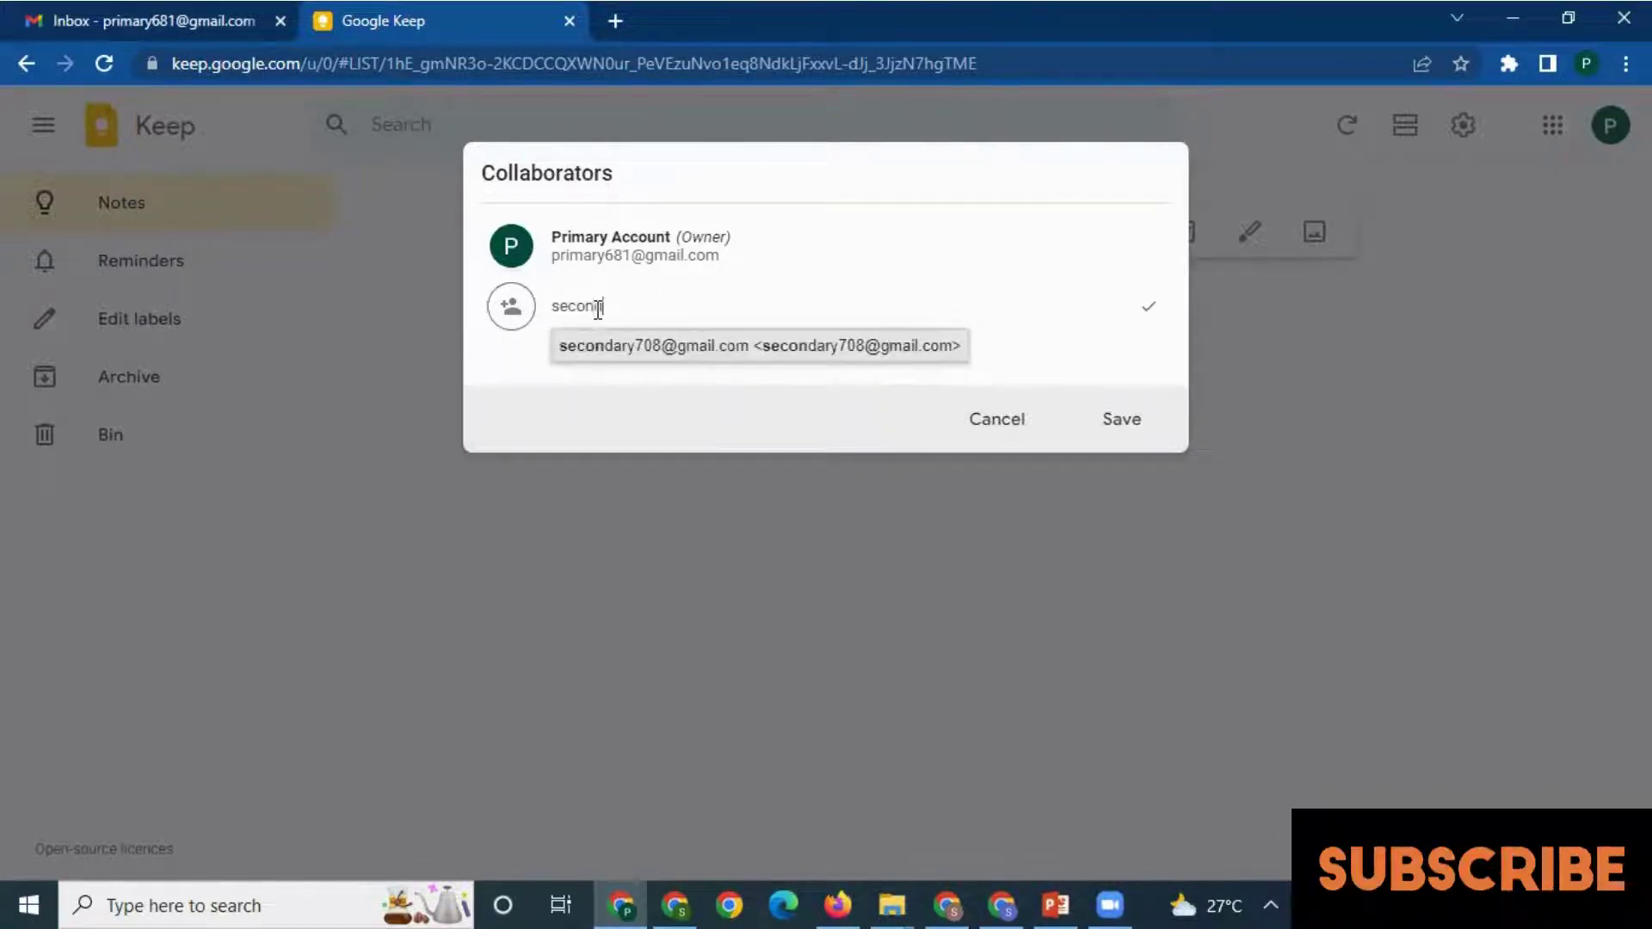
key("Return")
left_click(1121, 447)
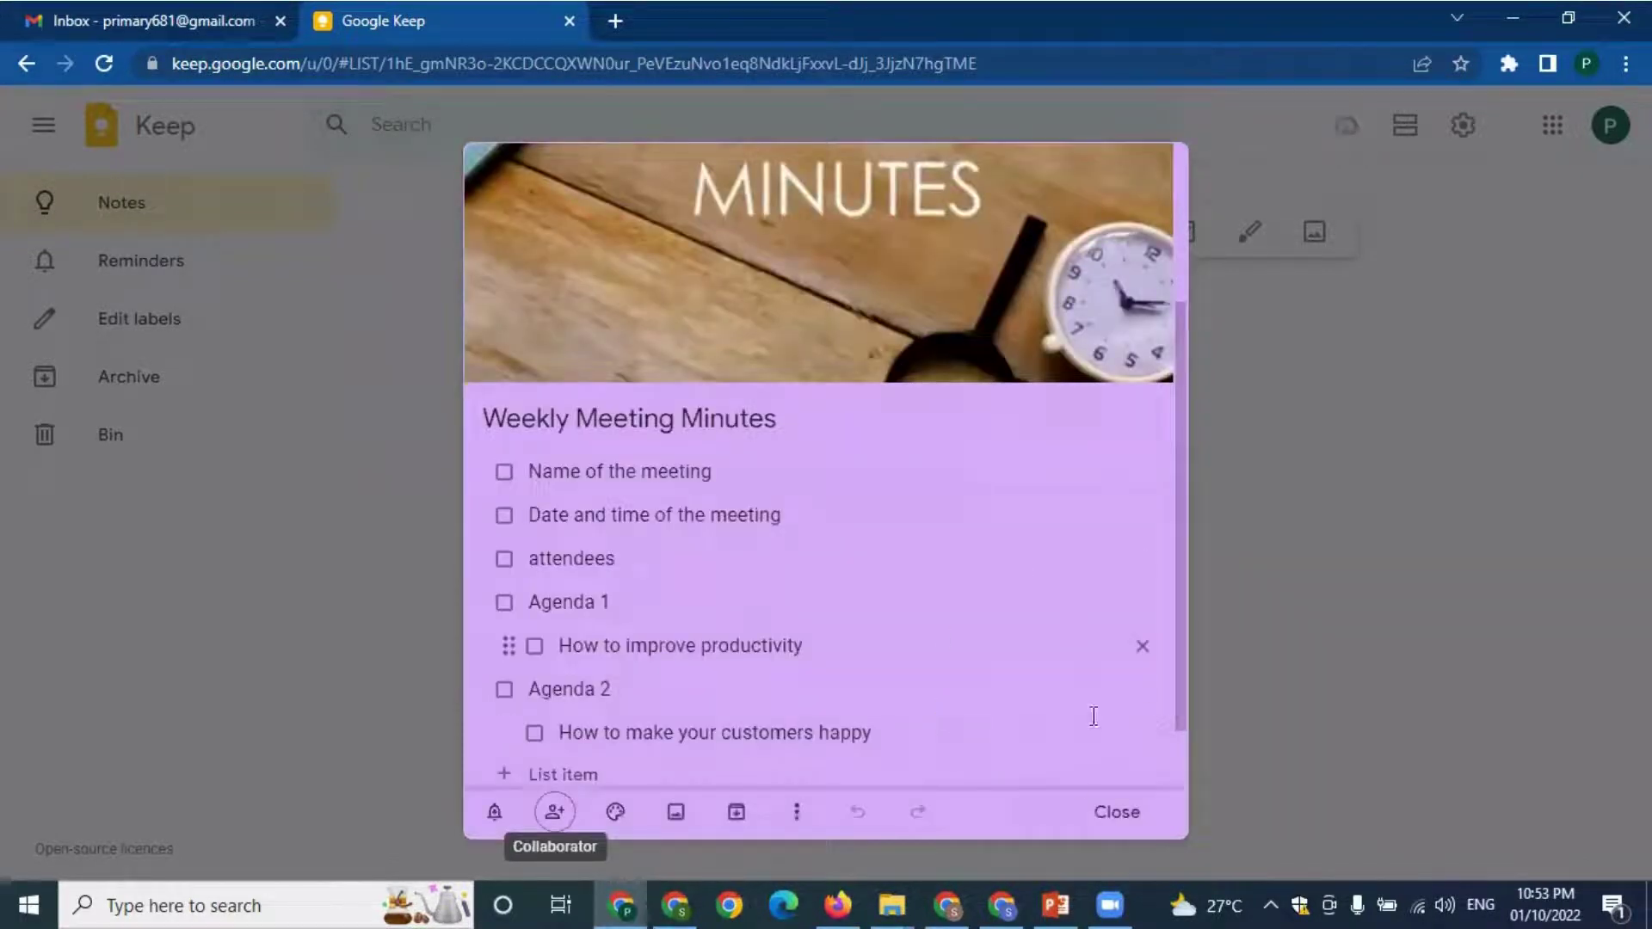
left_click(1121, 814)
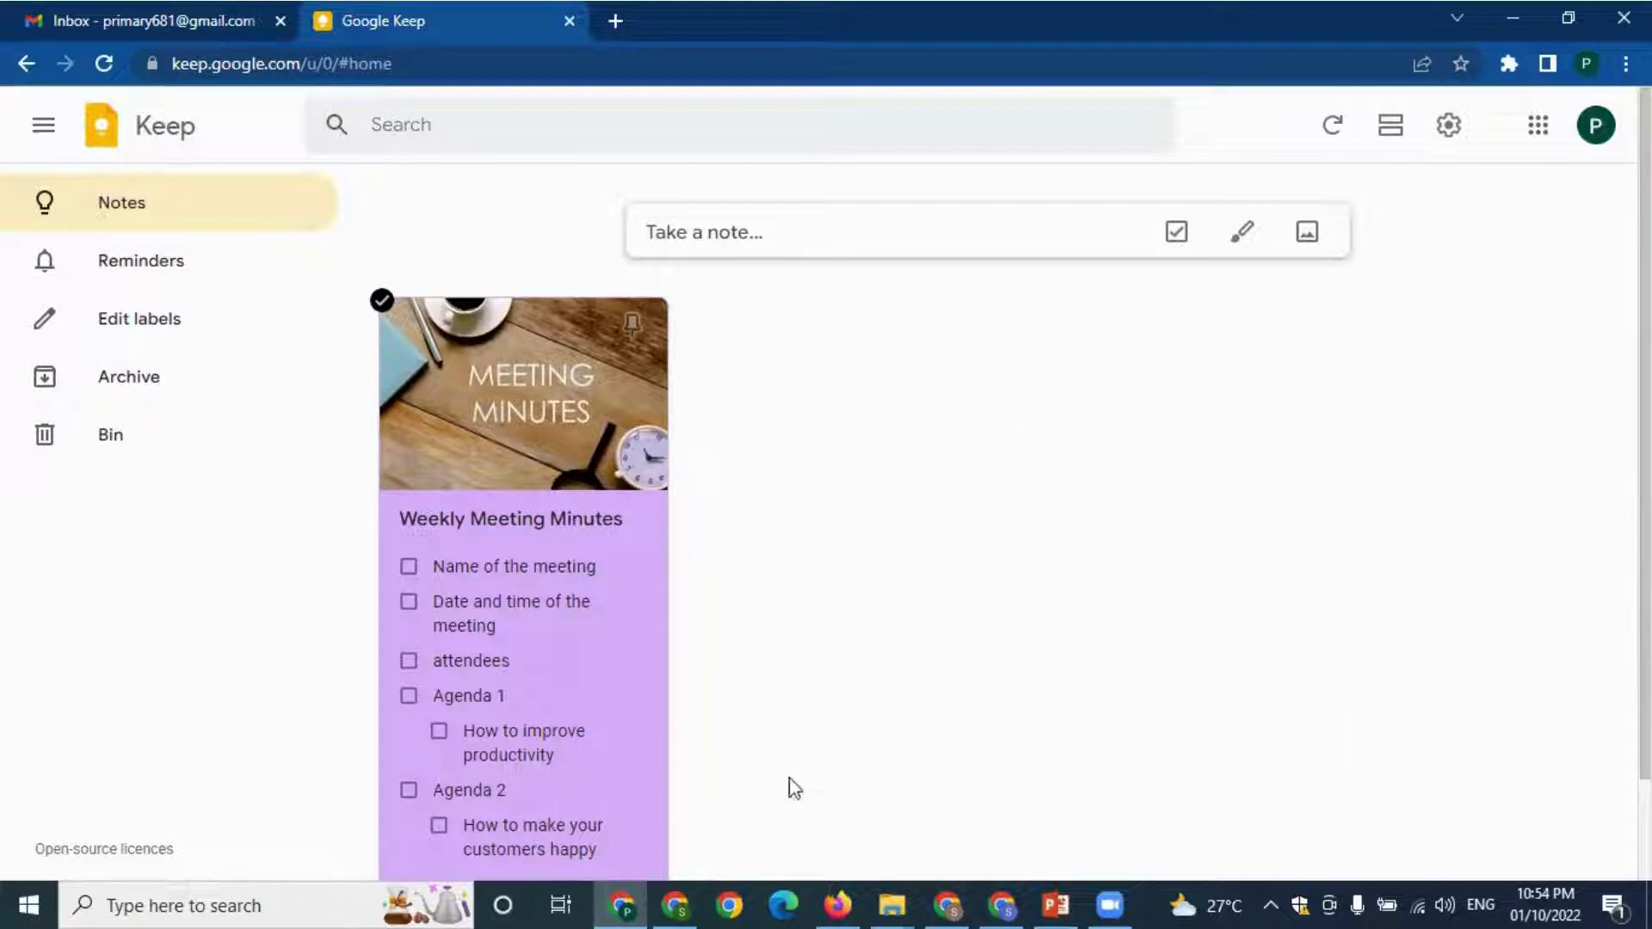
- Switch to the collaborator account's Gmail inbox and open the shared Weekly Meeting Minutes note from its notification email
left_click(675, 905)
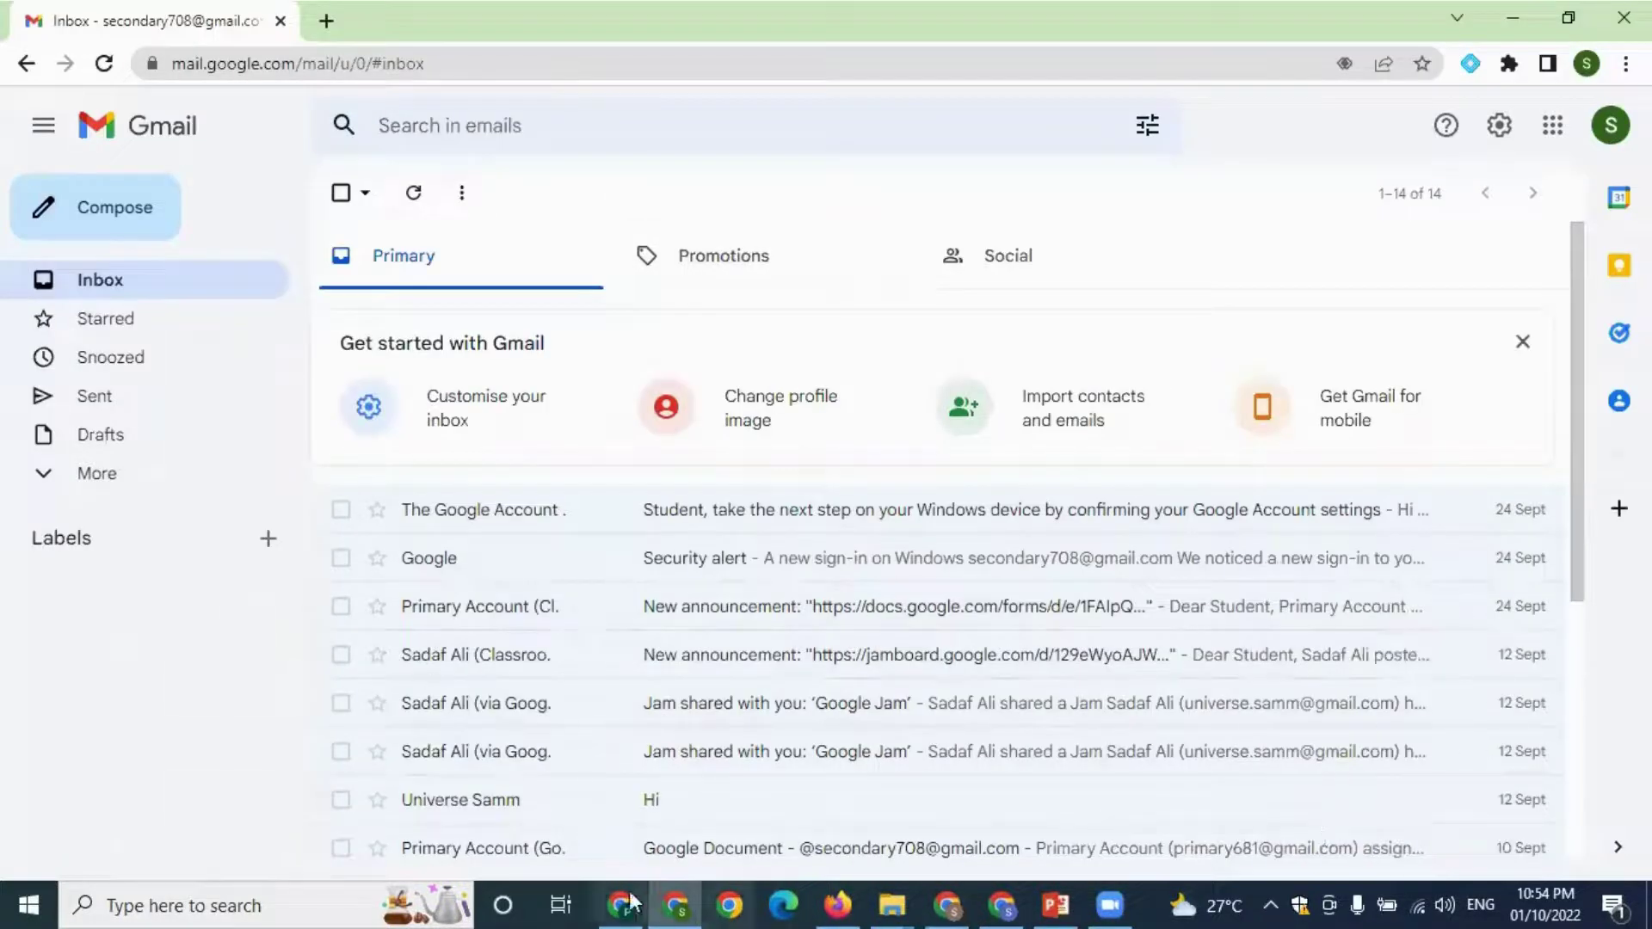
left_click(100, 69)
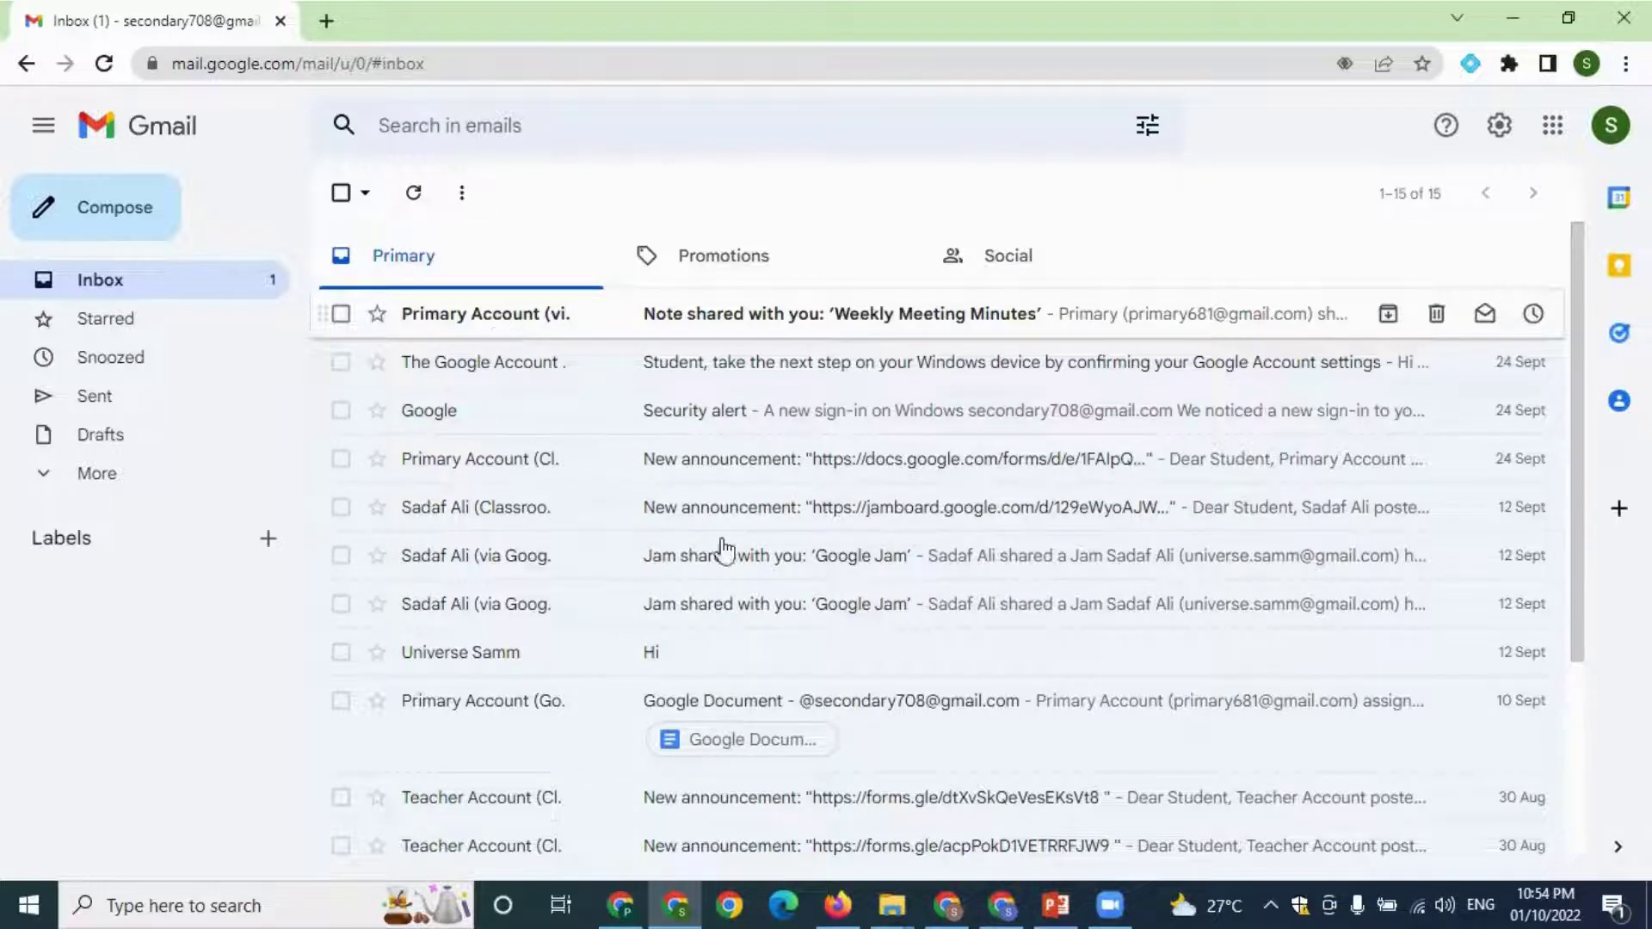
scroll(944, 632, "down", 1)
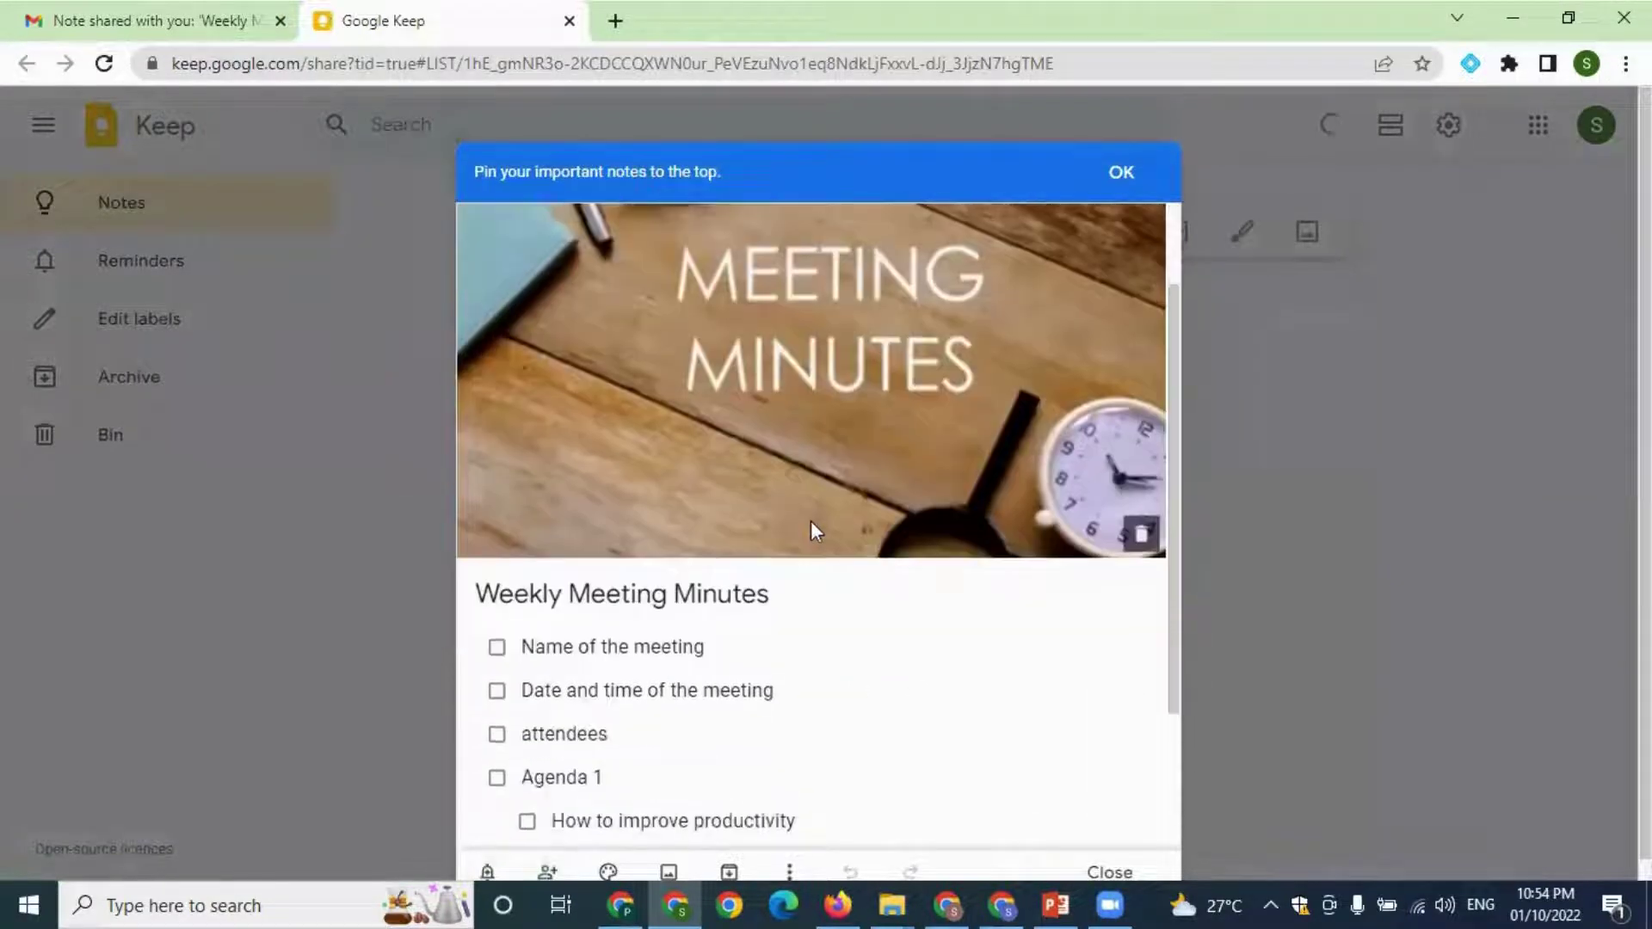
- Add the list item "Date & time of the next meeting" to the shared note, dismiss the pinning tip and close the note
scroll(811, 520, "down", 3)
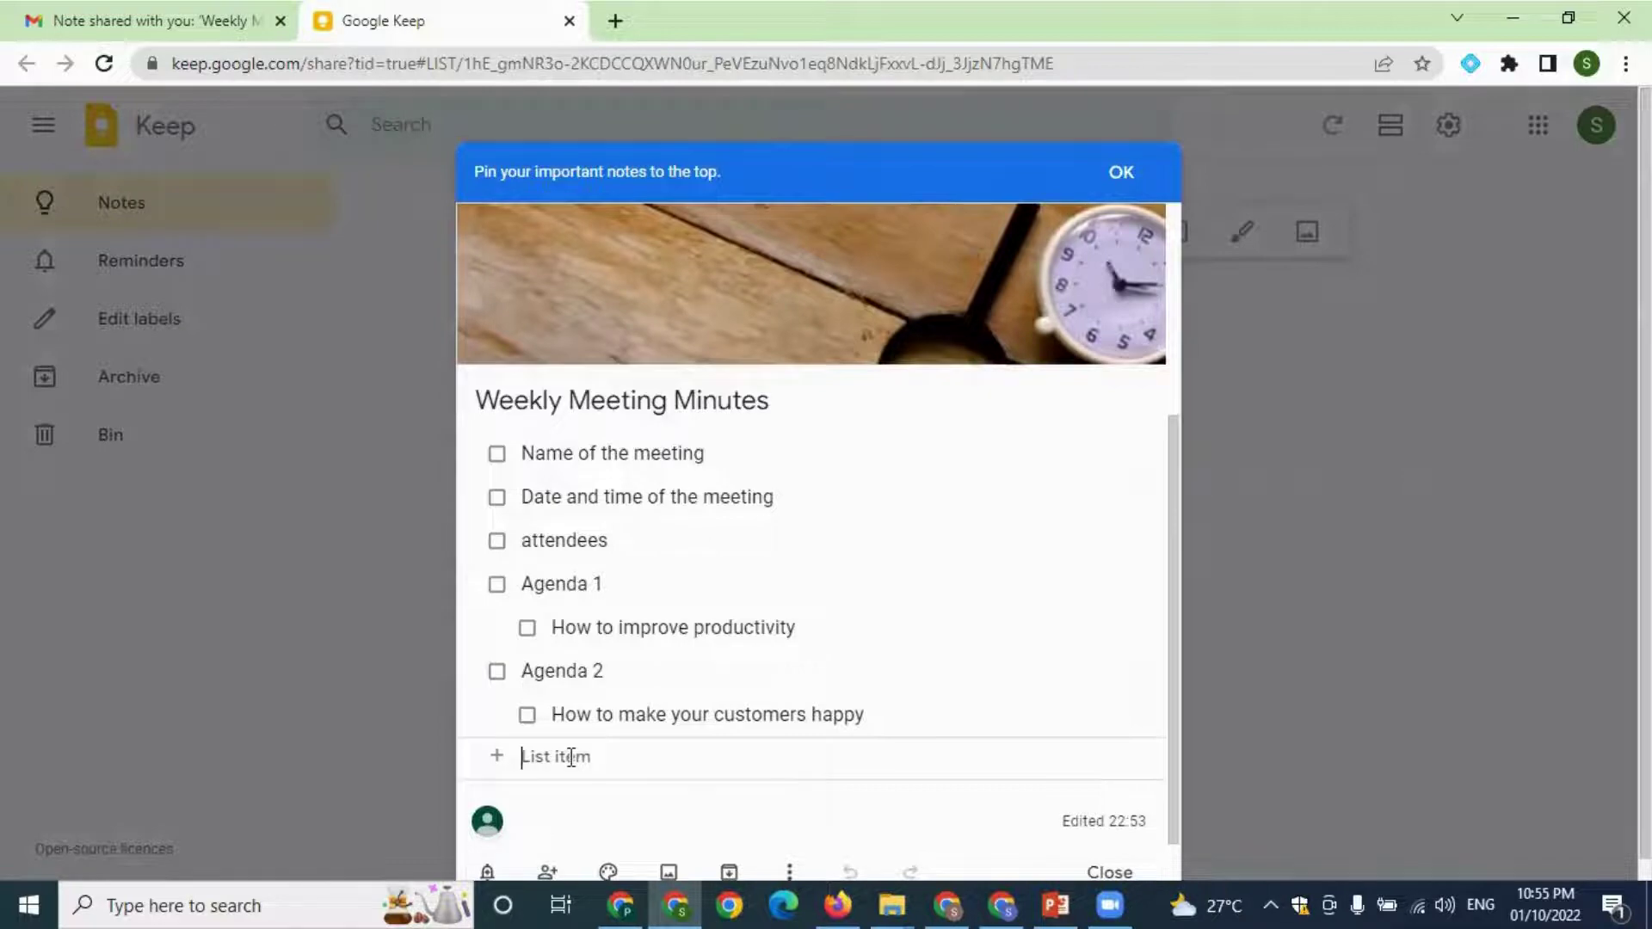
type("Da")
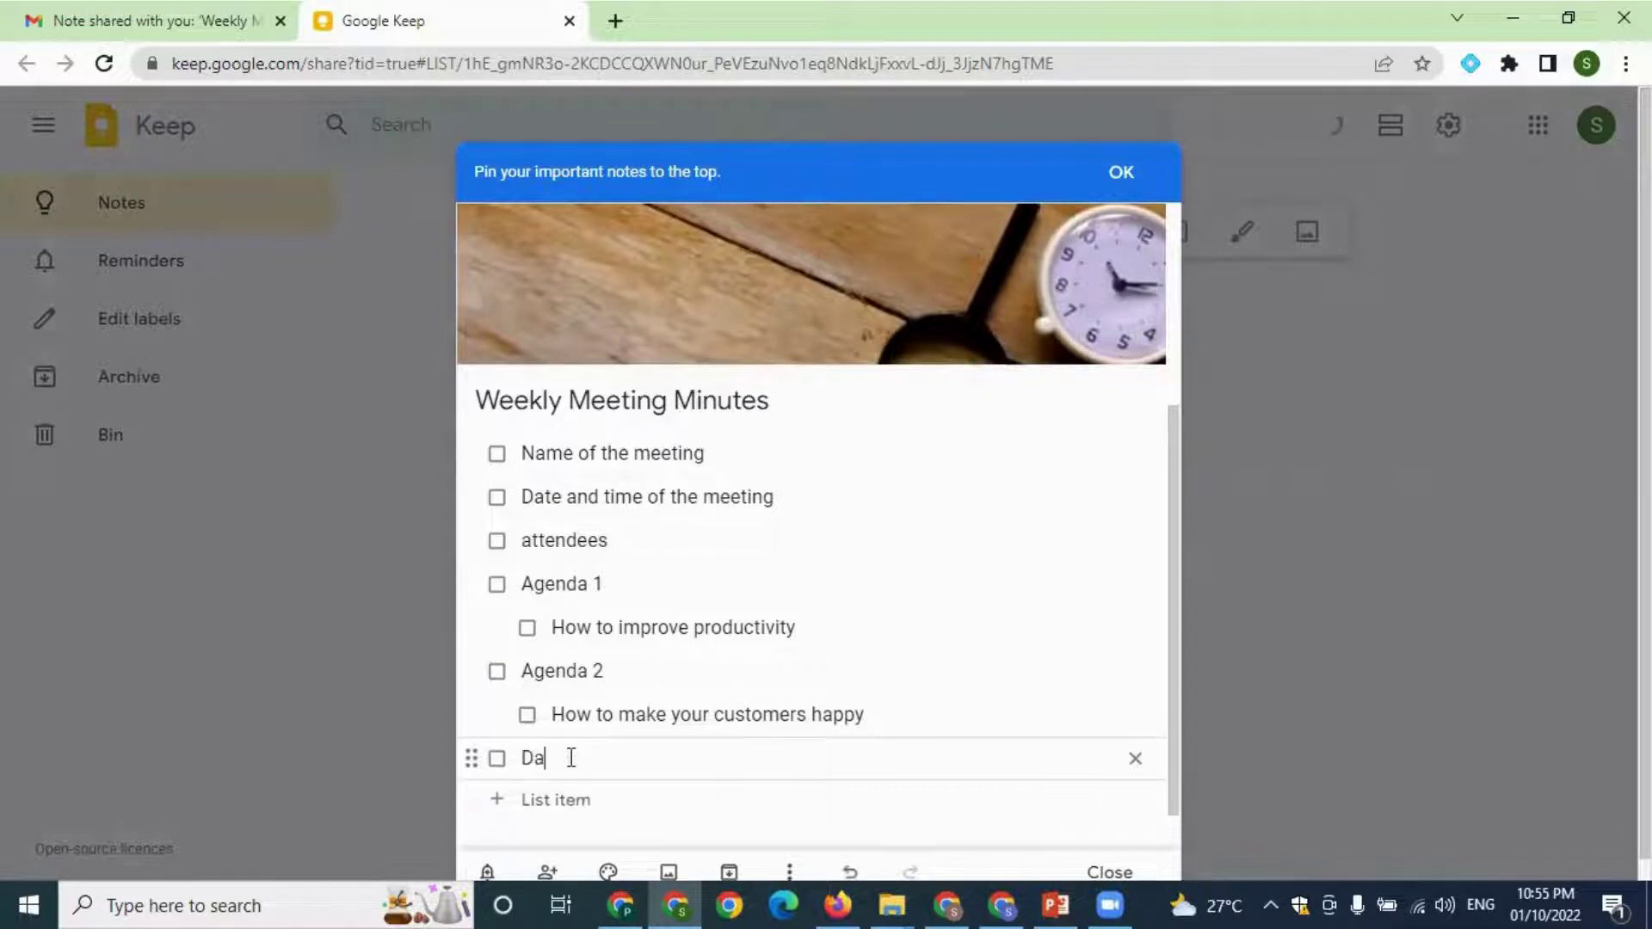
type("te & time of the next metting")
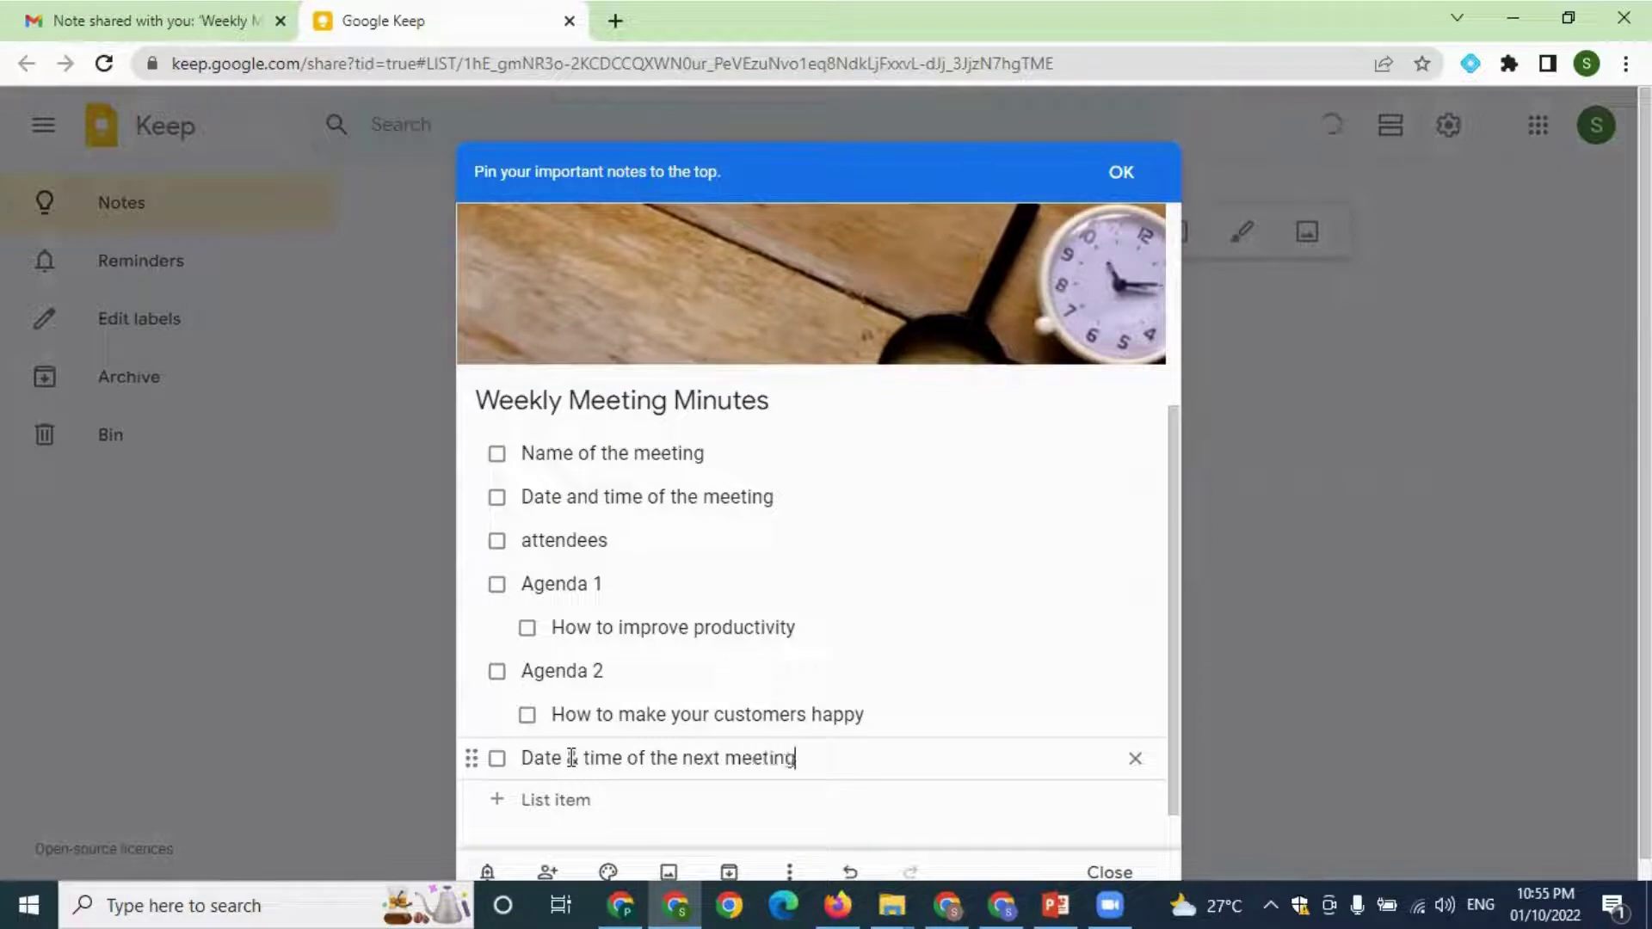
scroll(1200, 624, "down", 1)
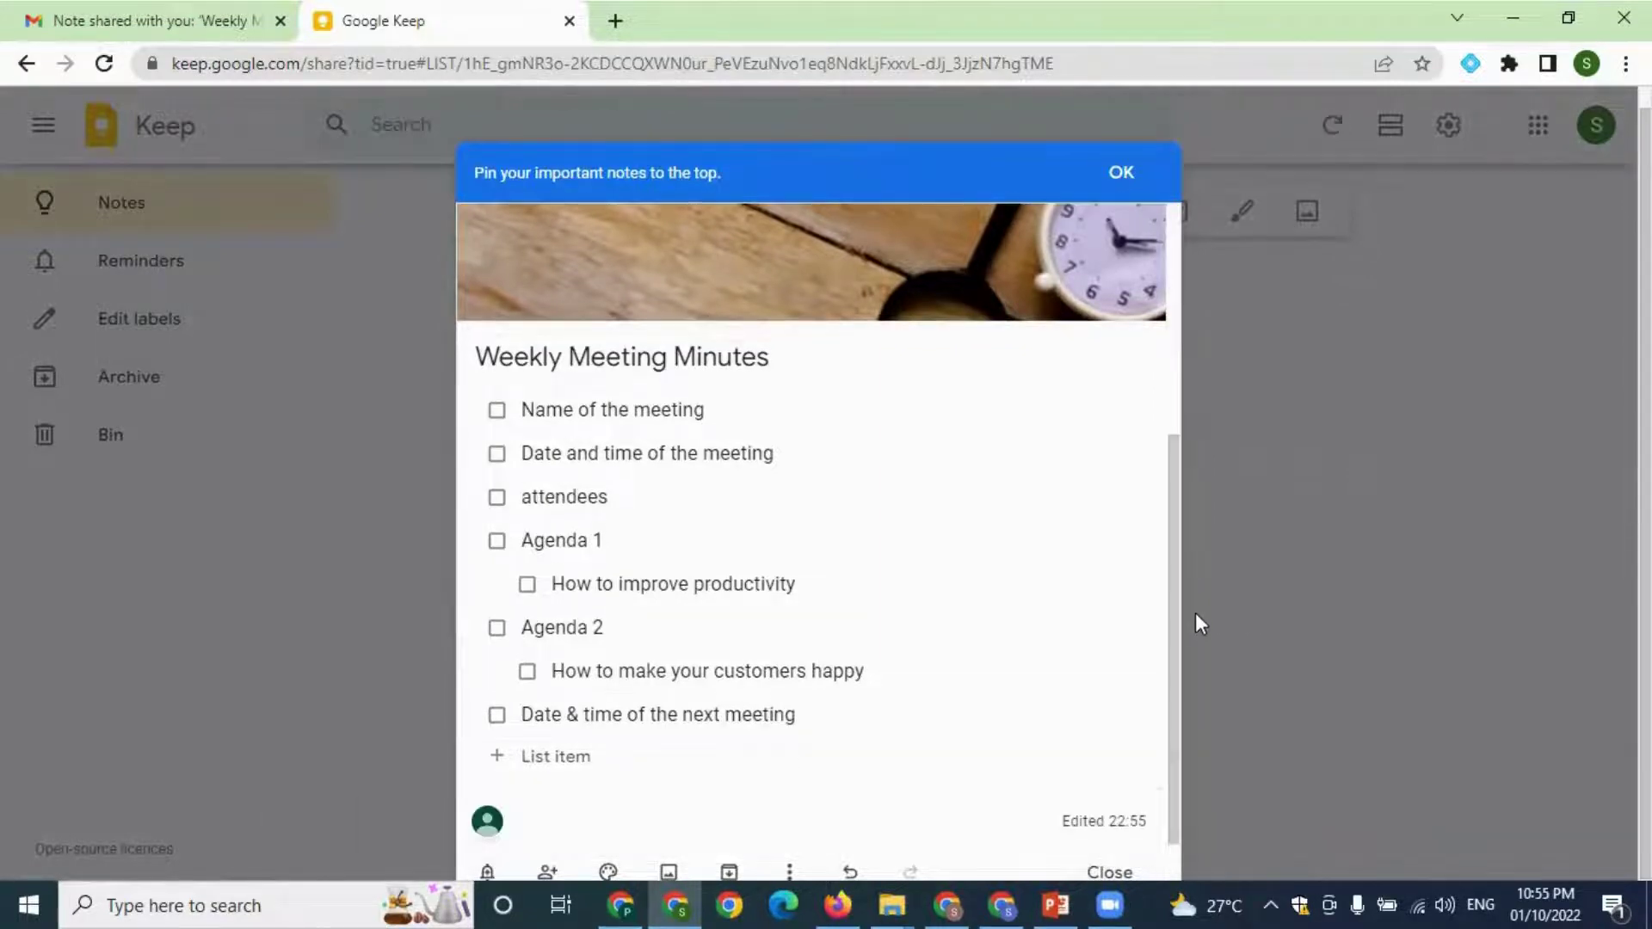
left_click(1120, 172)
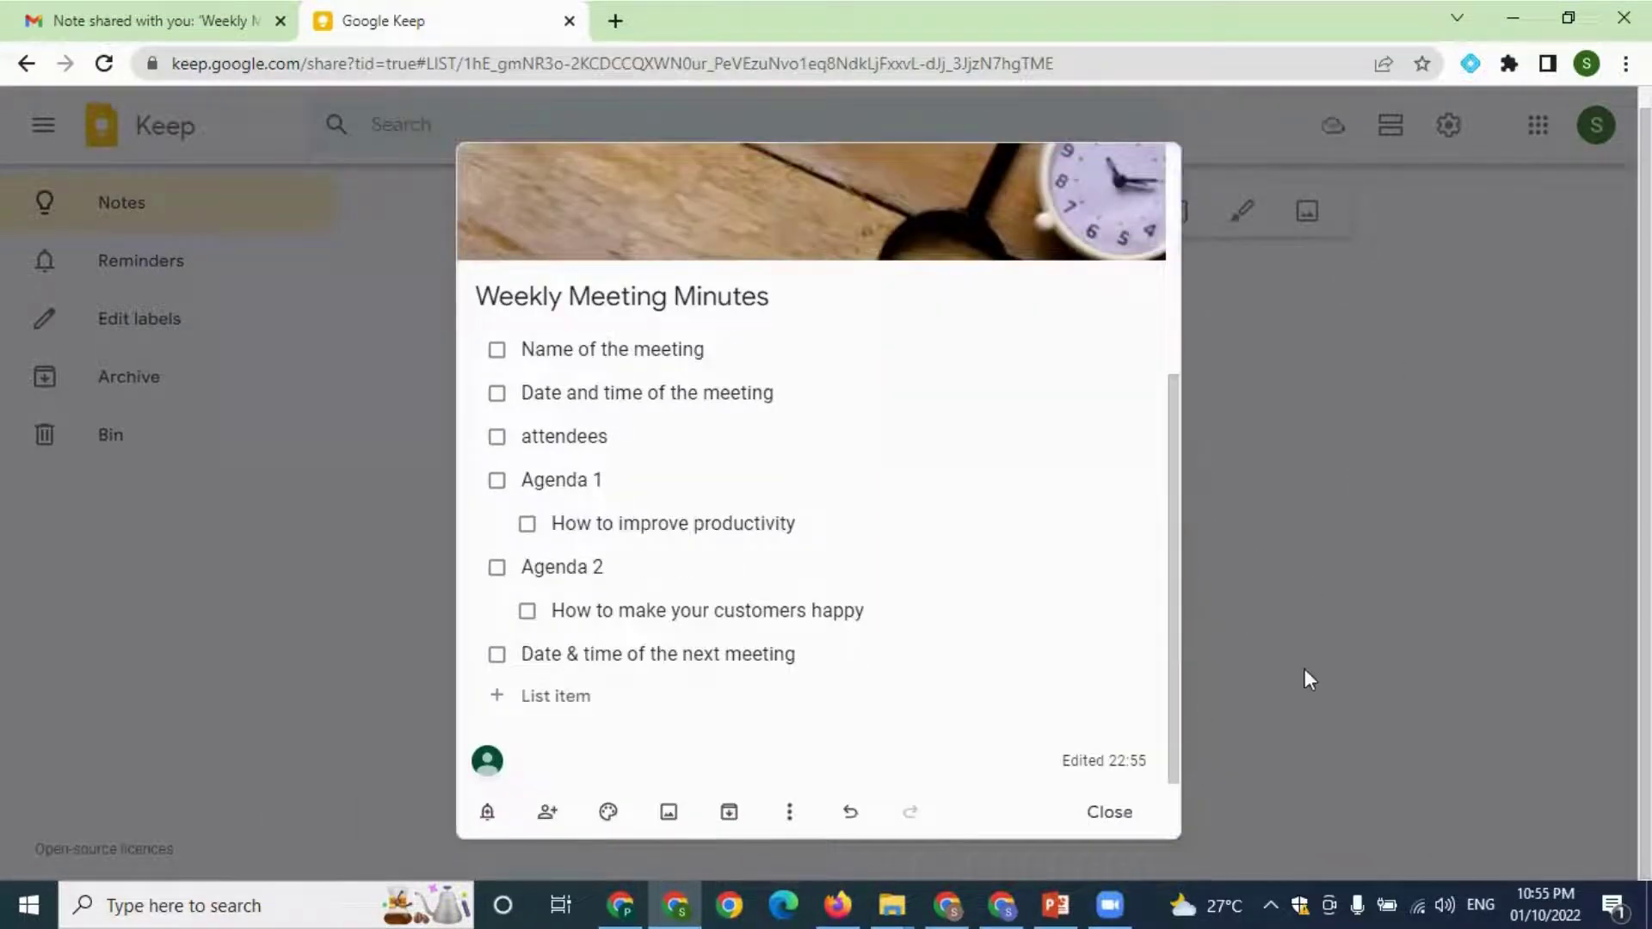
left_click(1115, 815)
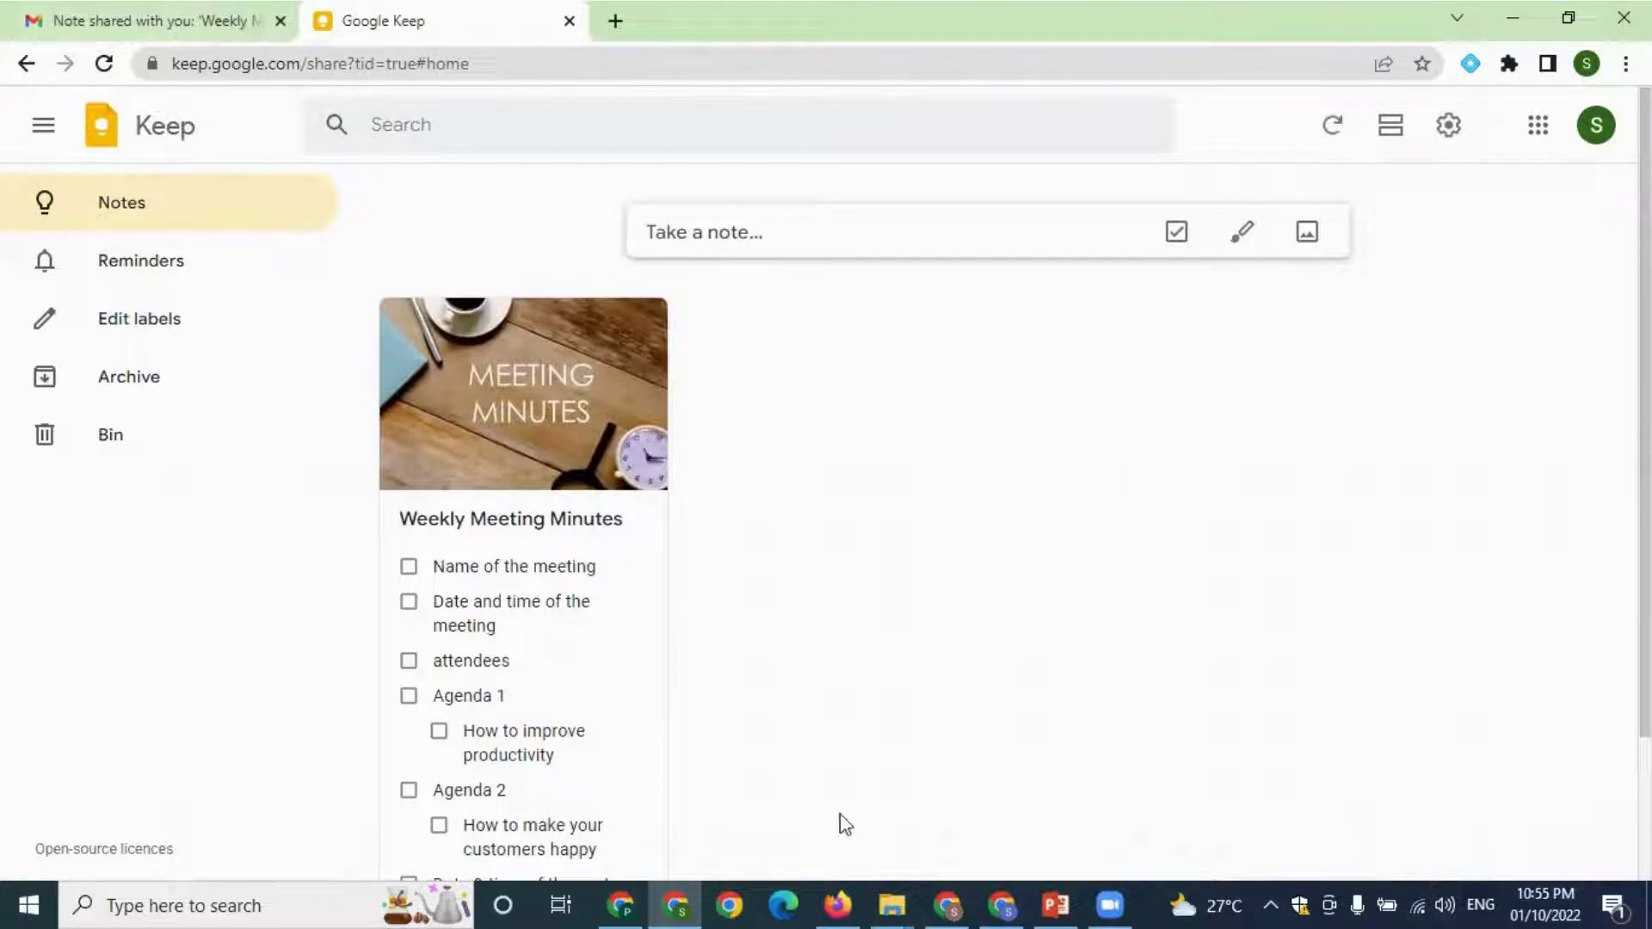
- Switch back to the owner account's Keep window and check the Weekly Meeting Minutes note for the collaborator's edit
left_click(622, 902)
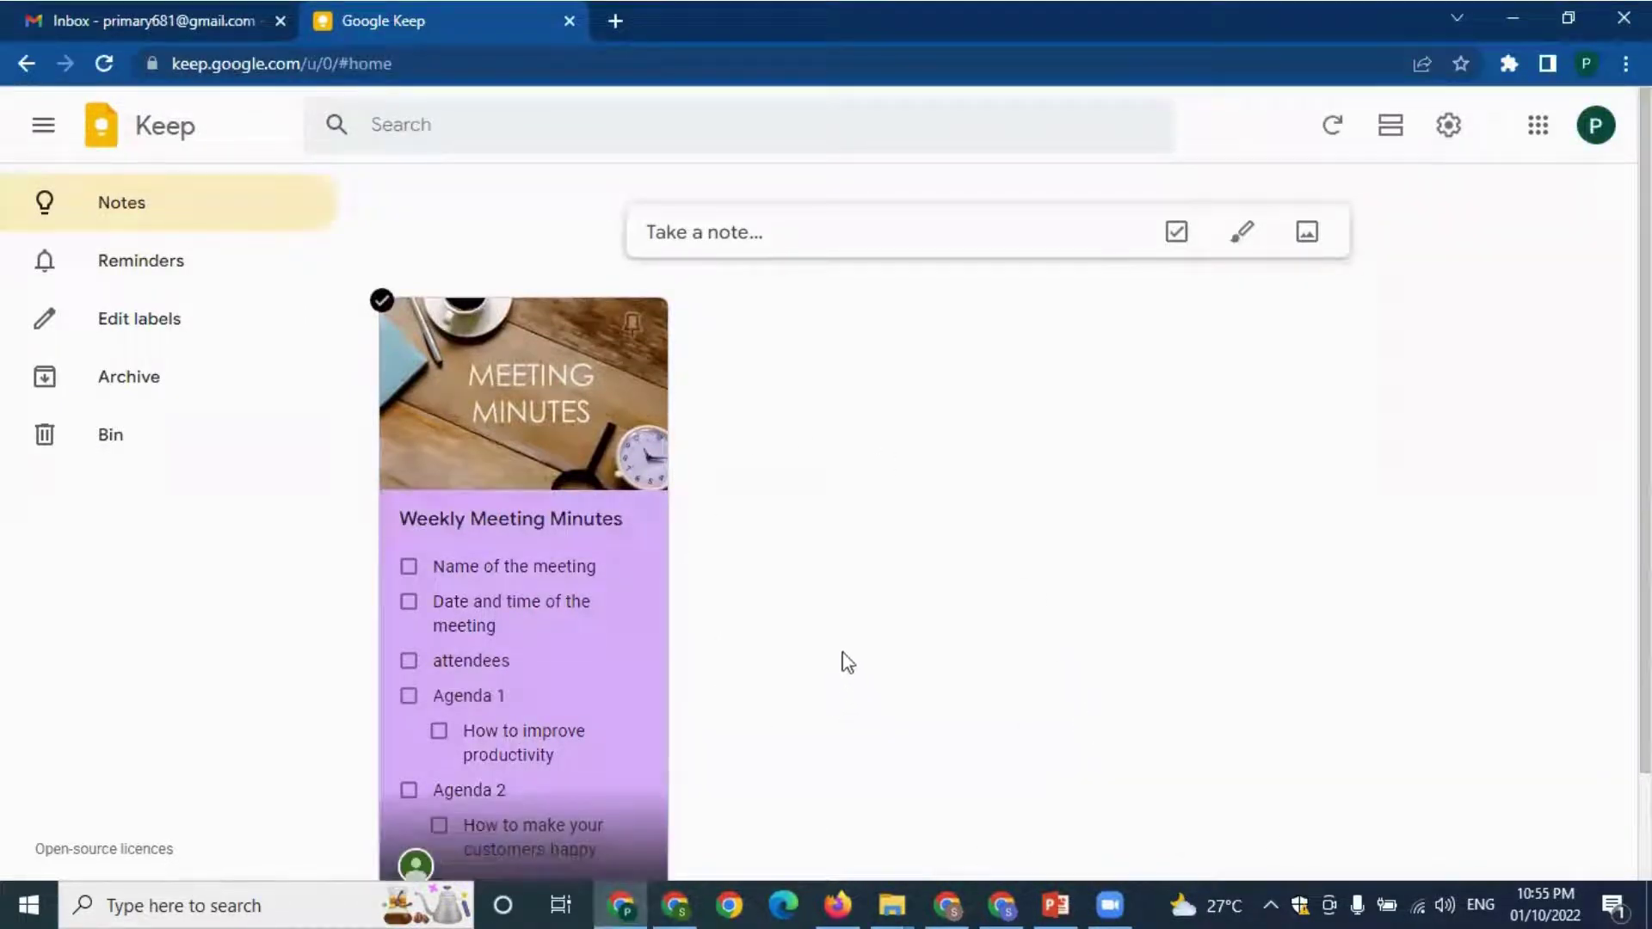
scroll(624, 757, "down", 2)
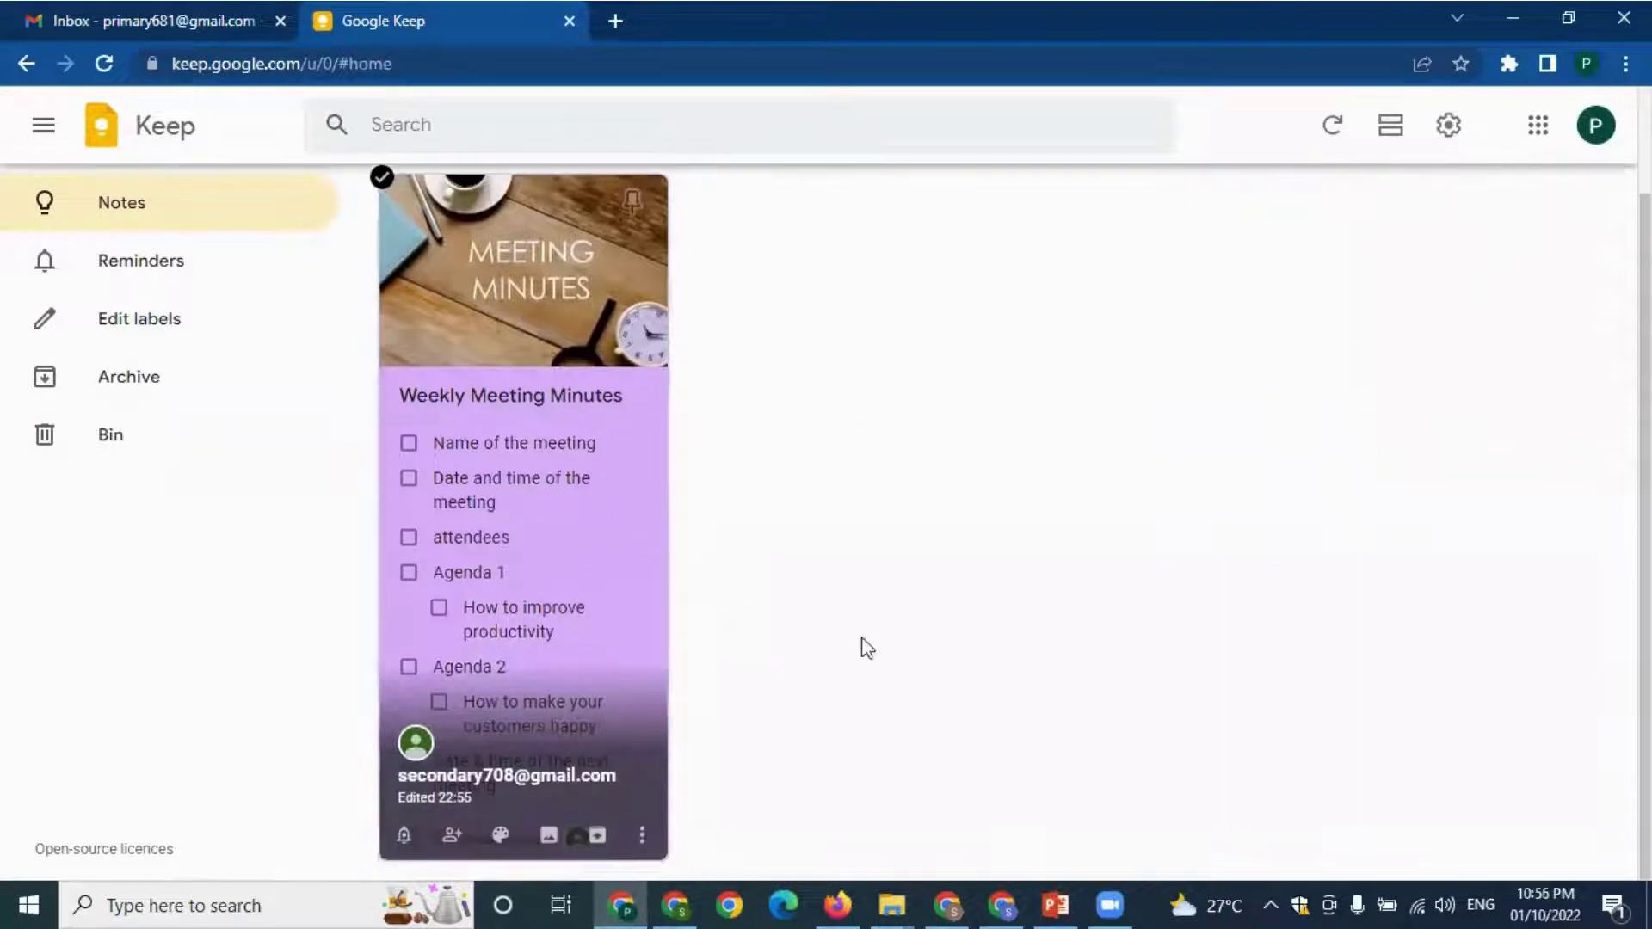
left_click(537, 344)
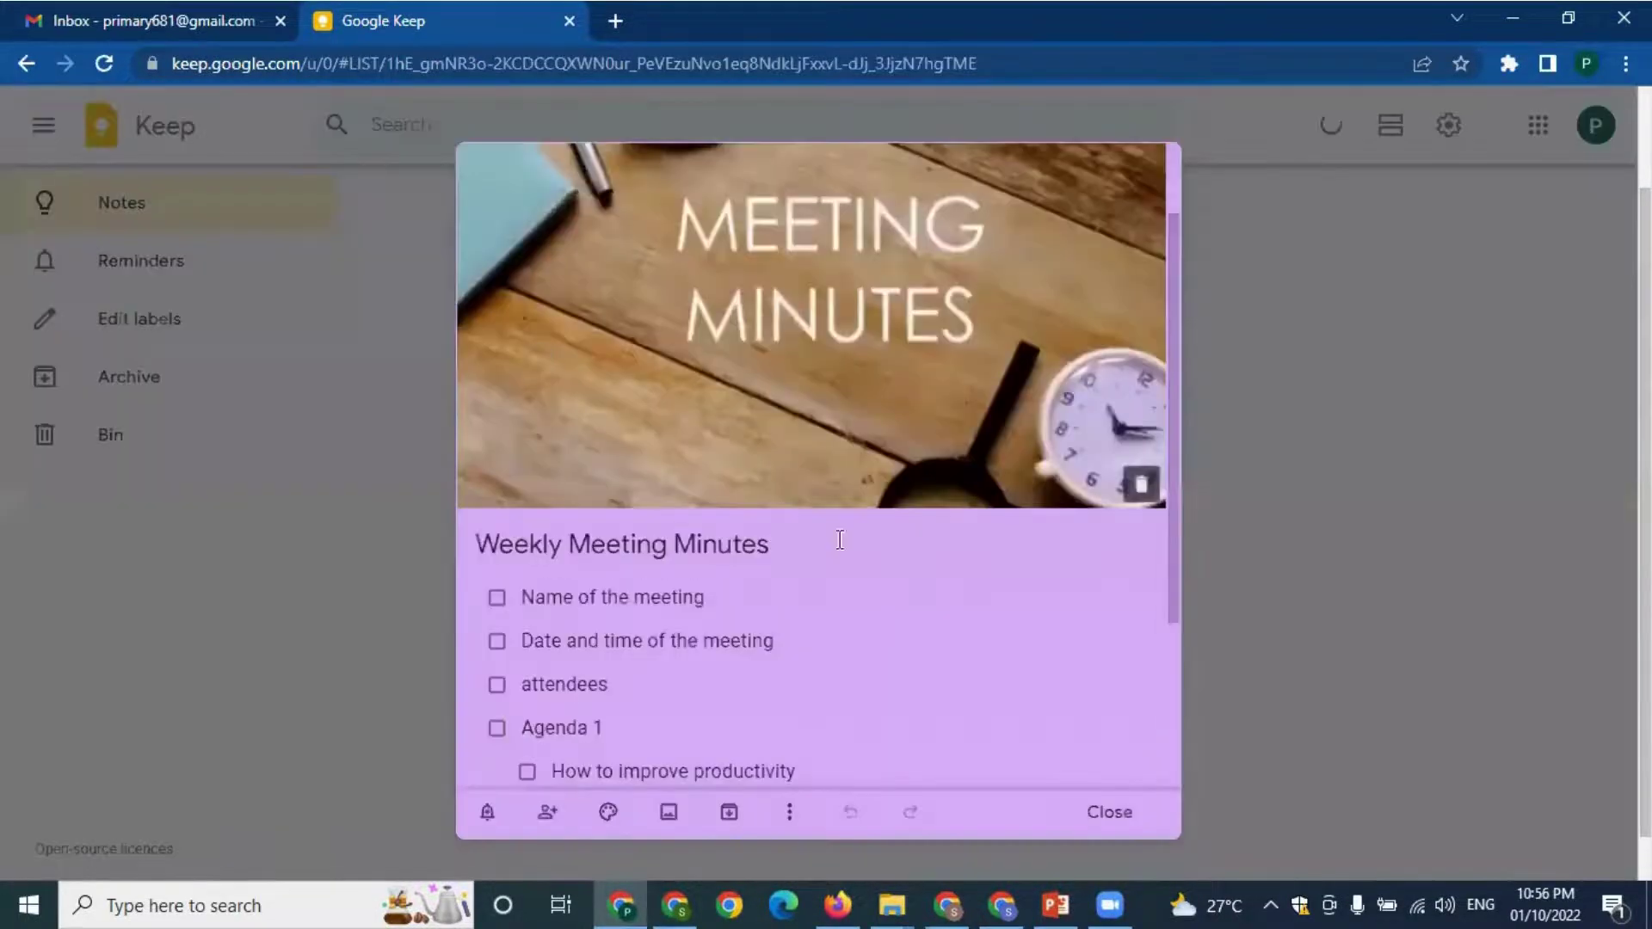
scroll(946, 619, "down", 3)
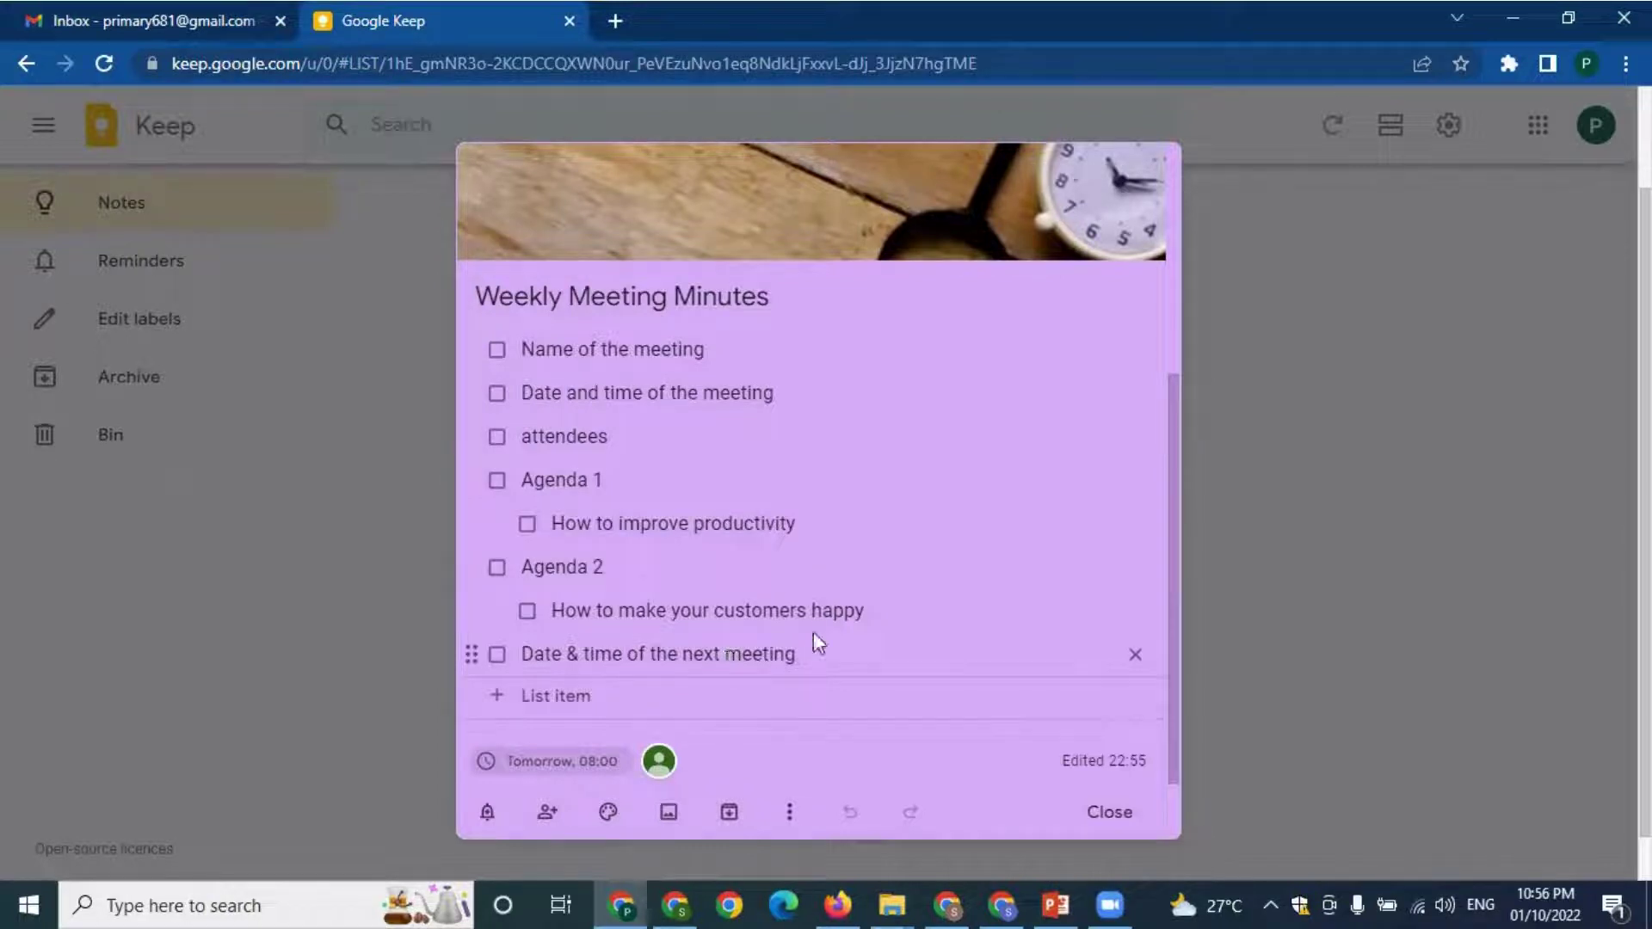
key("Escape")
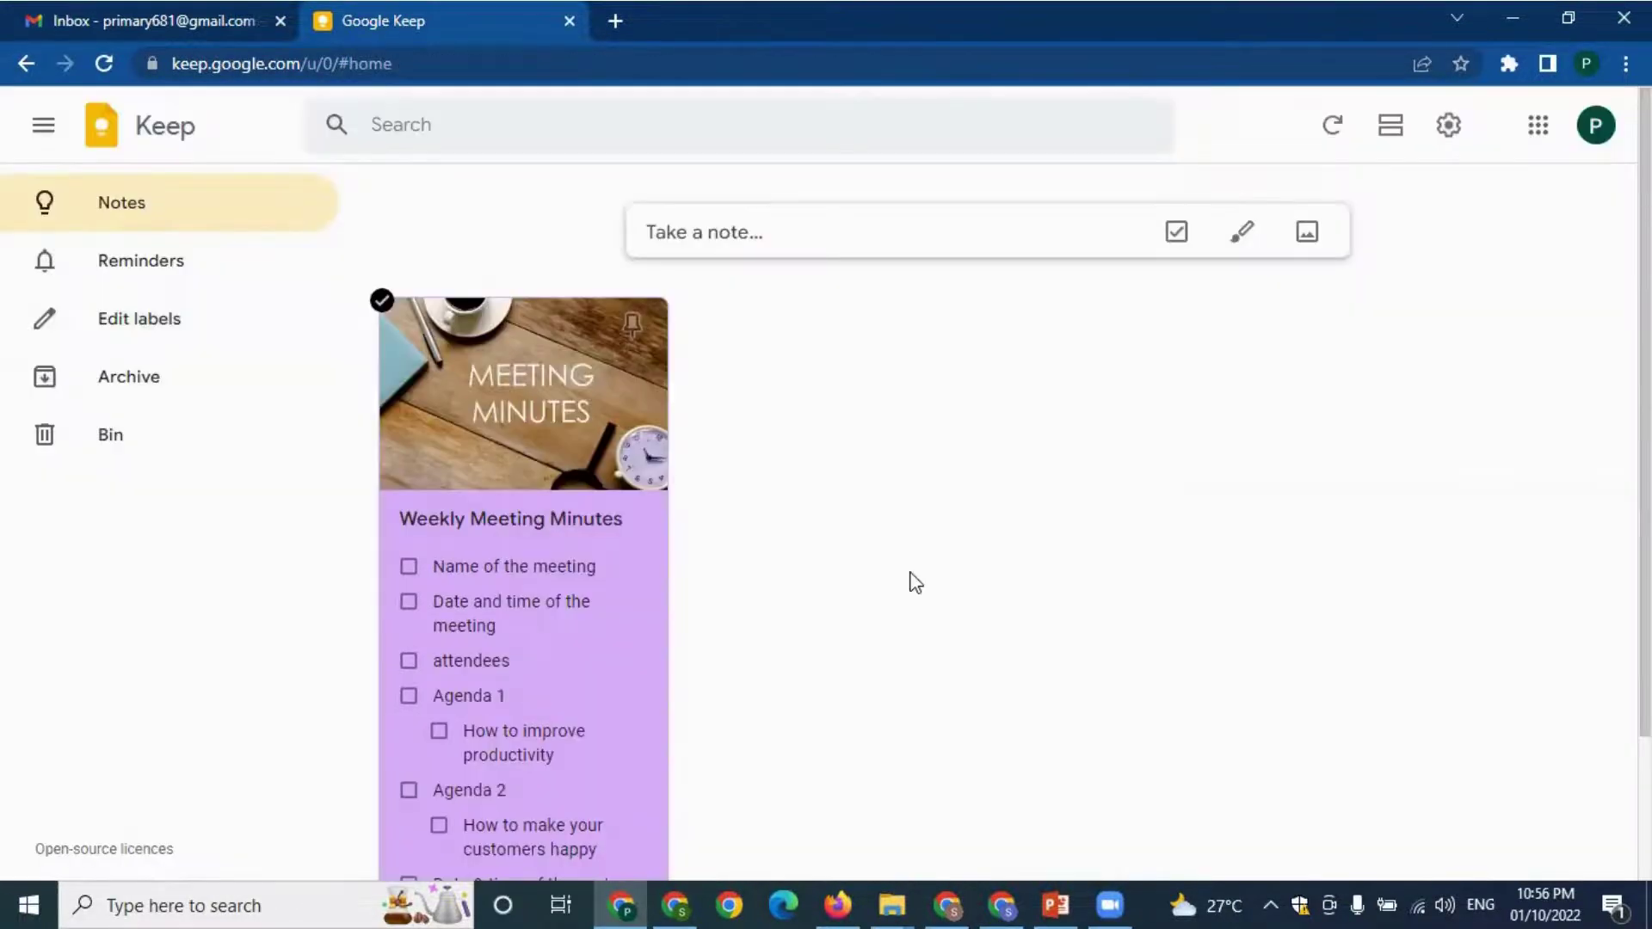
- Create two new labels named Official and Personal
left_click(142, 337)
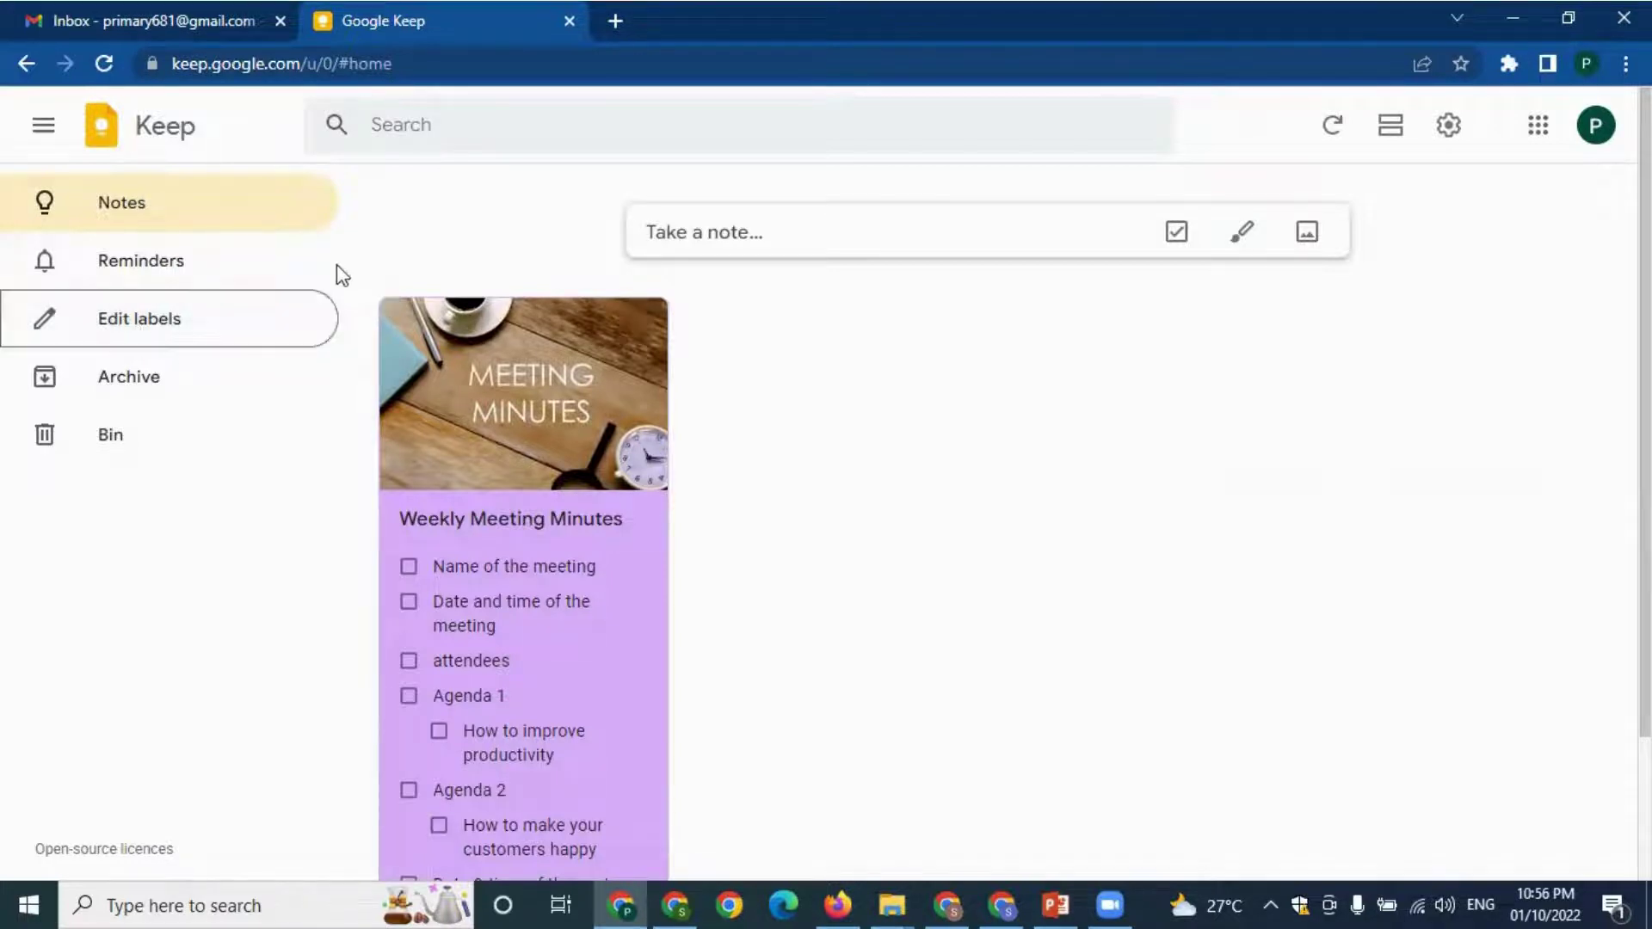
type("0f")
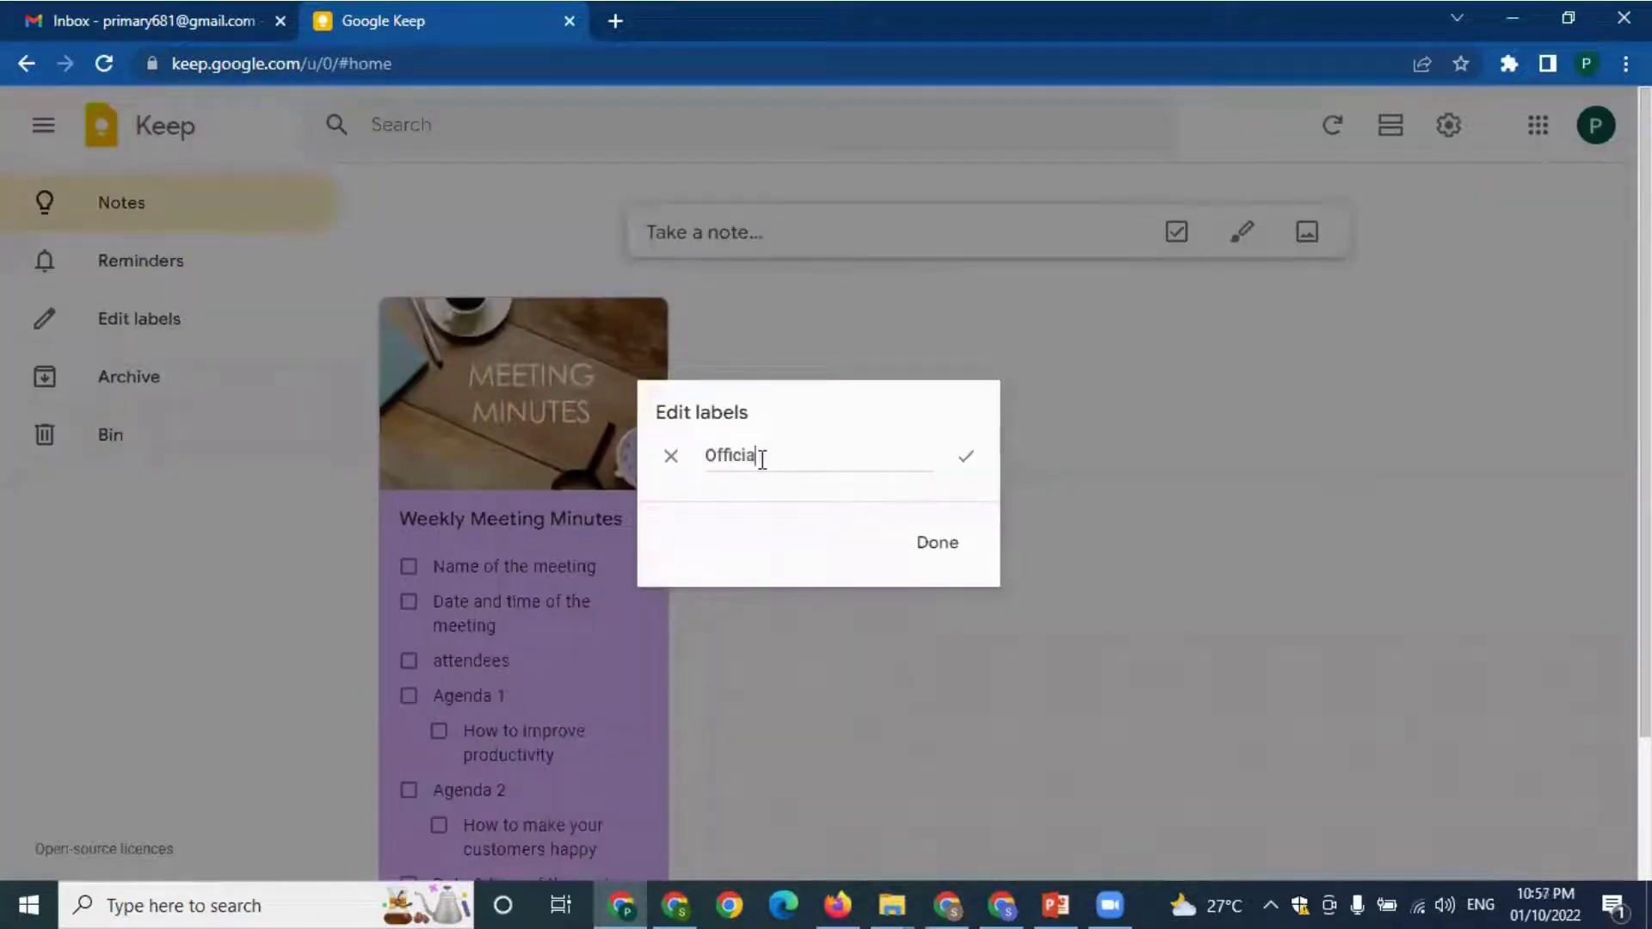
left_click(952, 459)
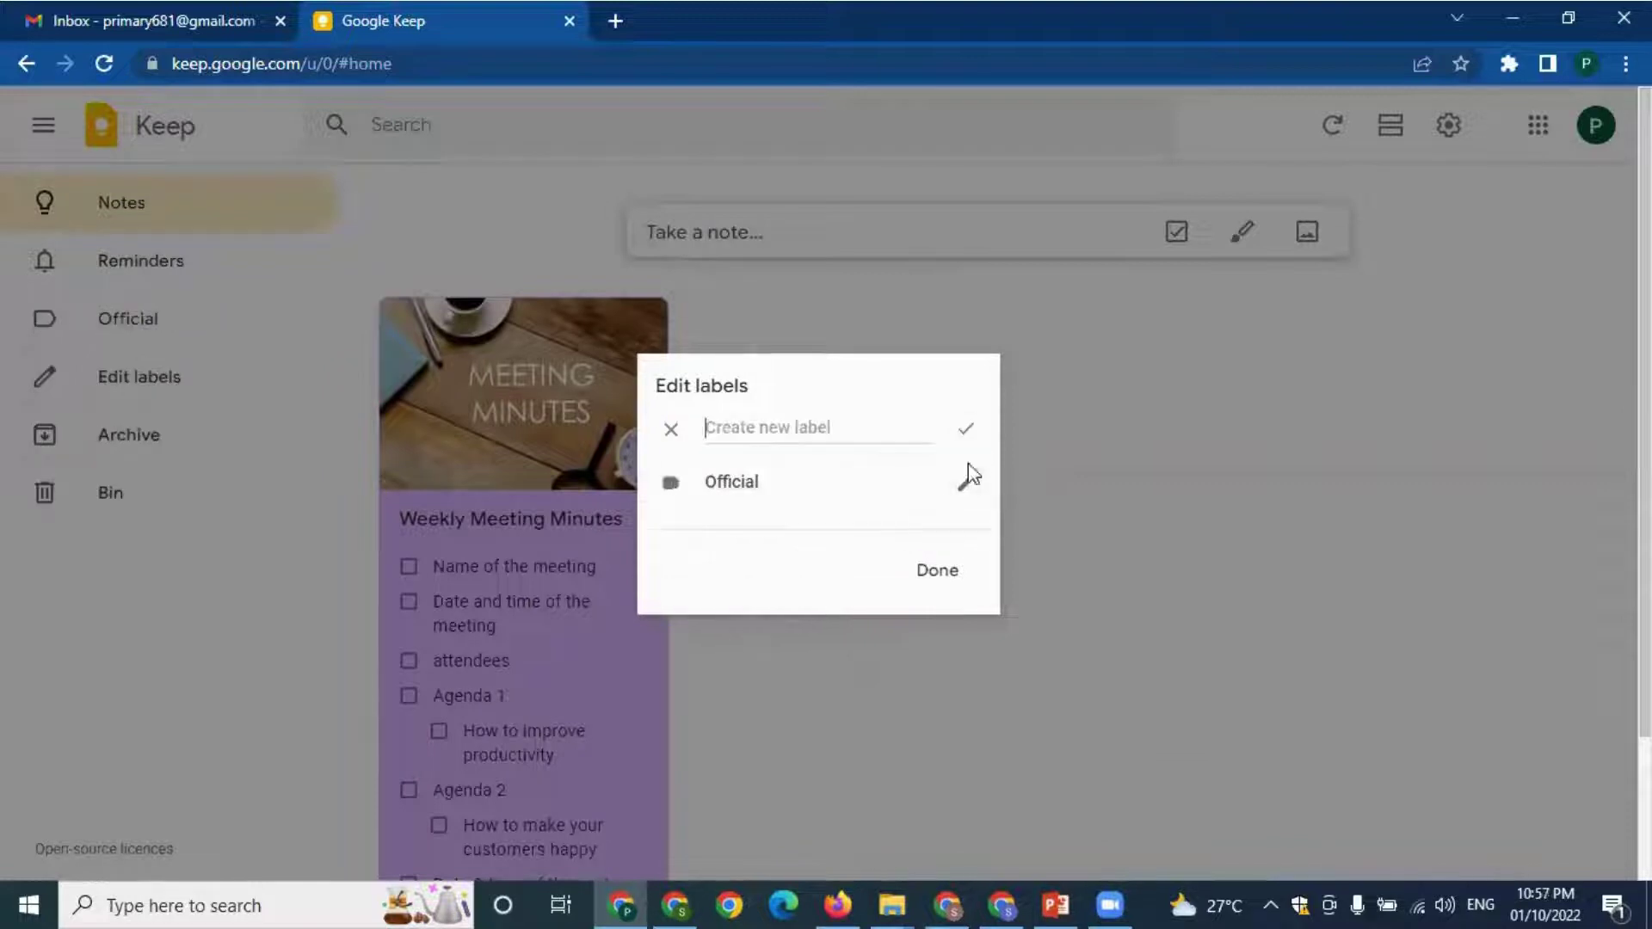
left_click(818, 437)
type("Personal")
left_click(967, 433)
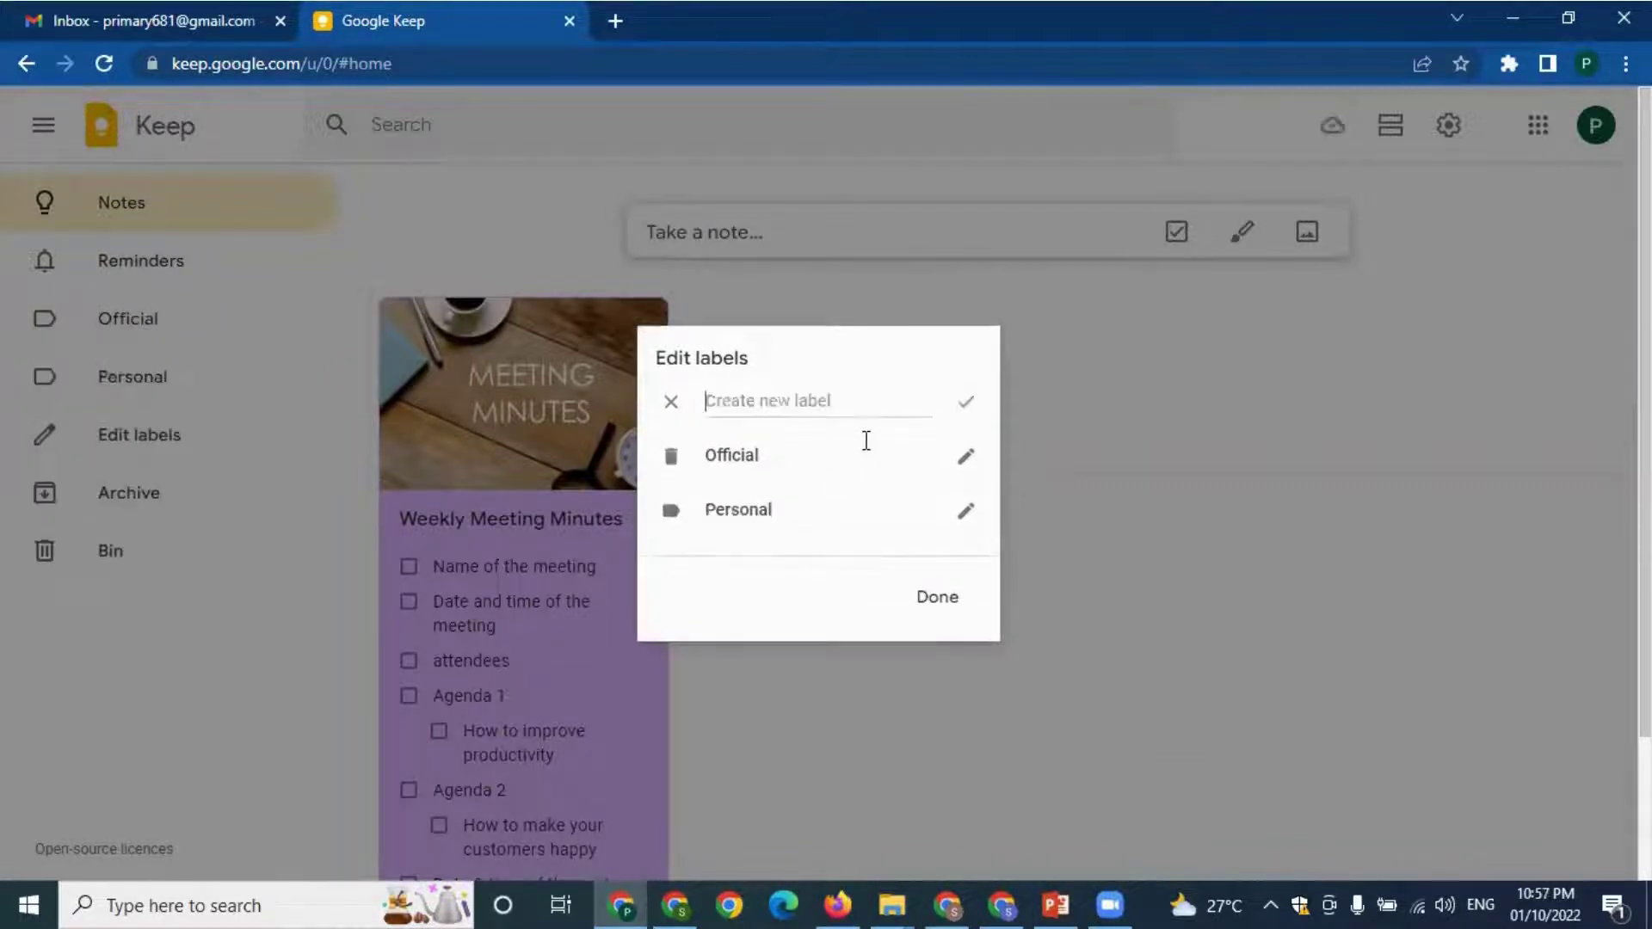
- Create the labels Groceries and Important, and finish editing labels
type("Ge")
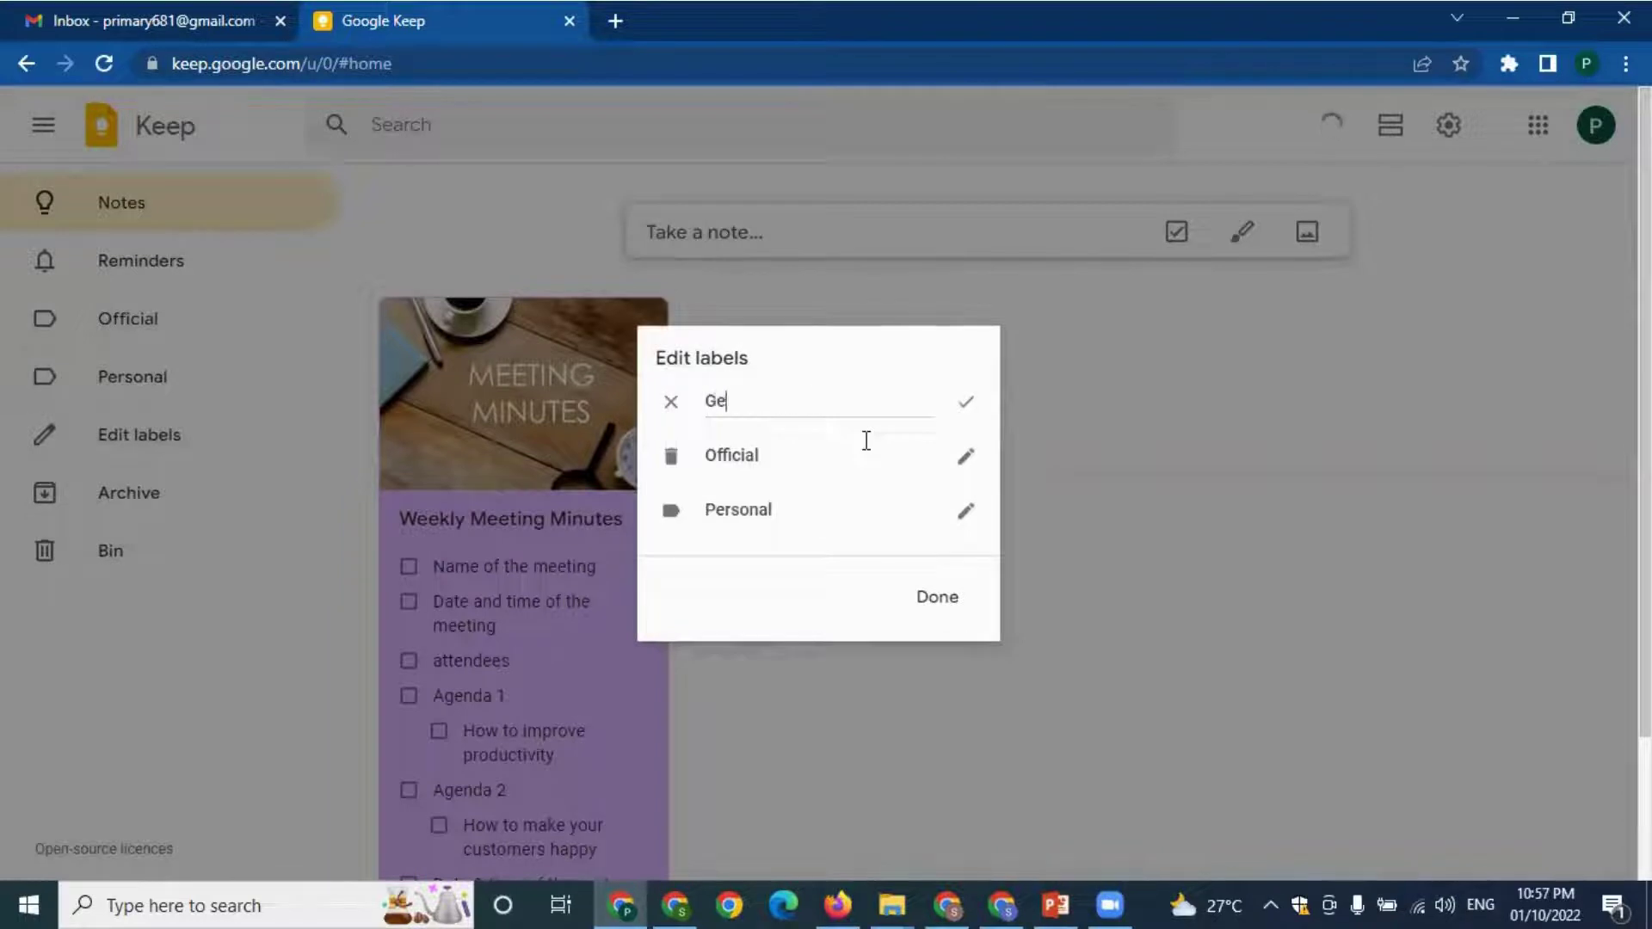
type("oceries")
left_click(968, 403)
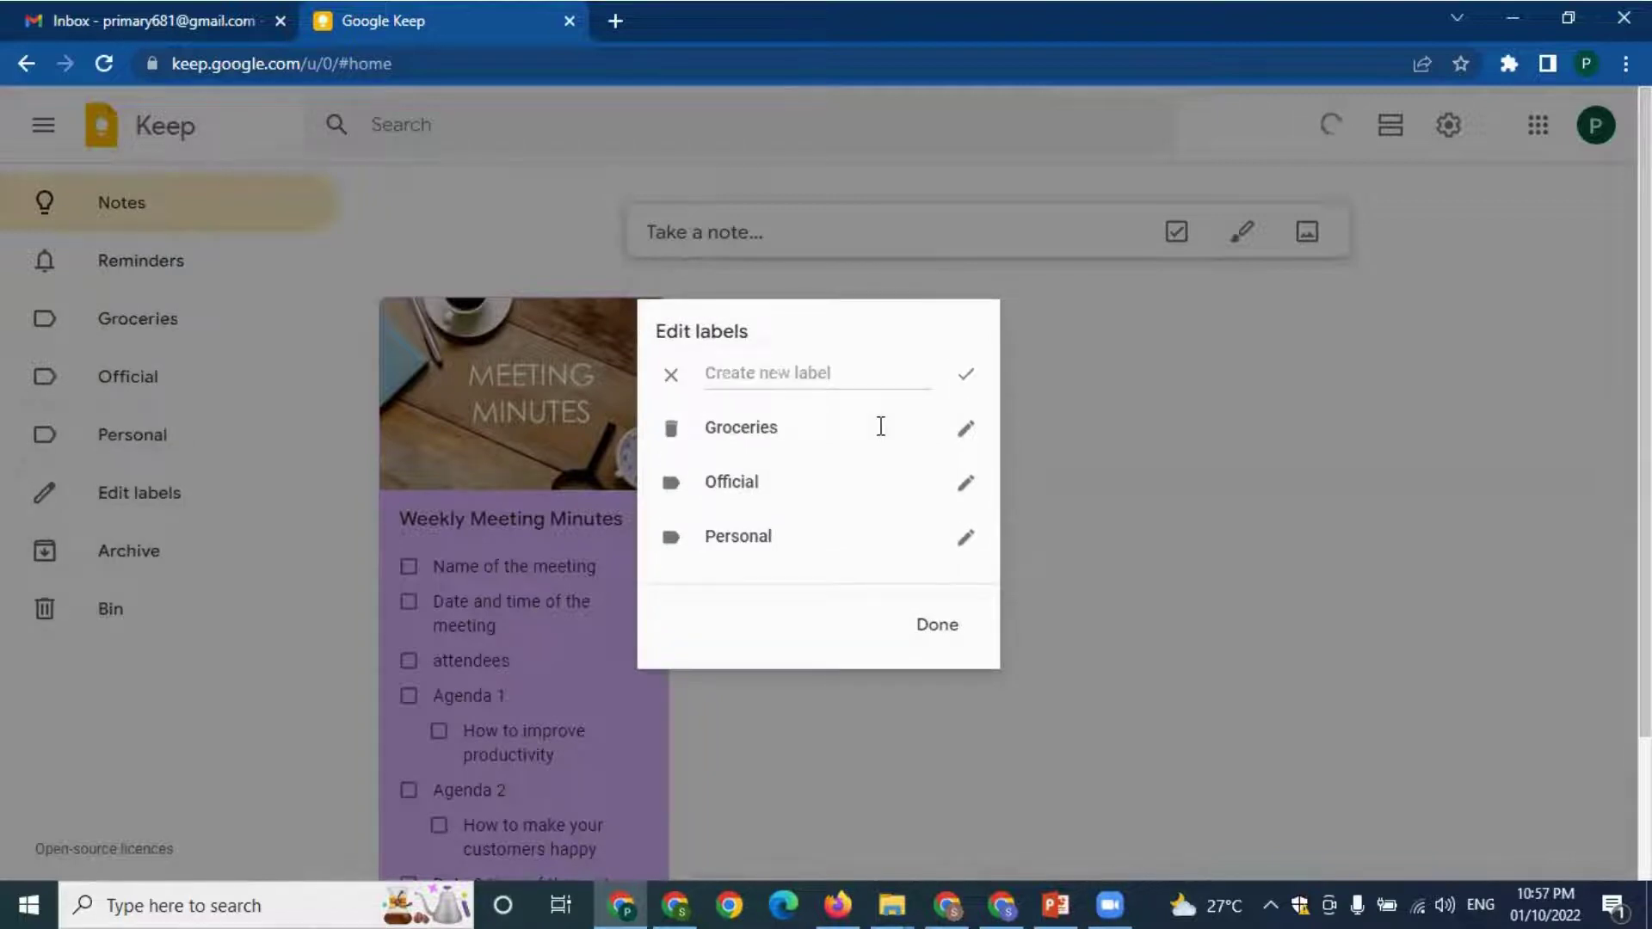
type("Important")
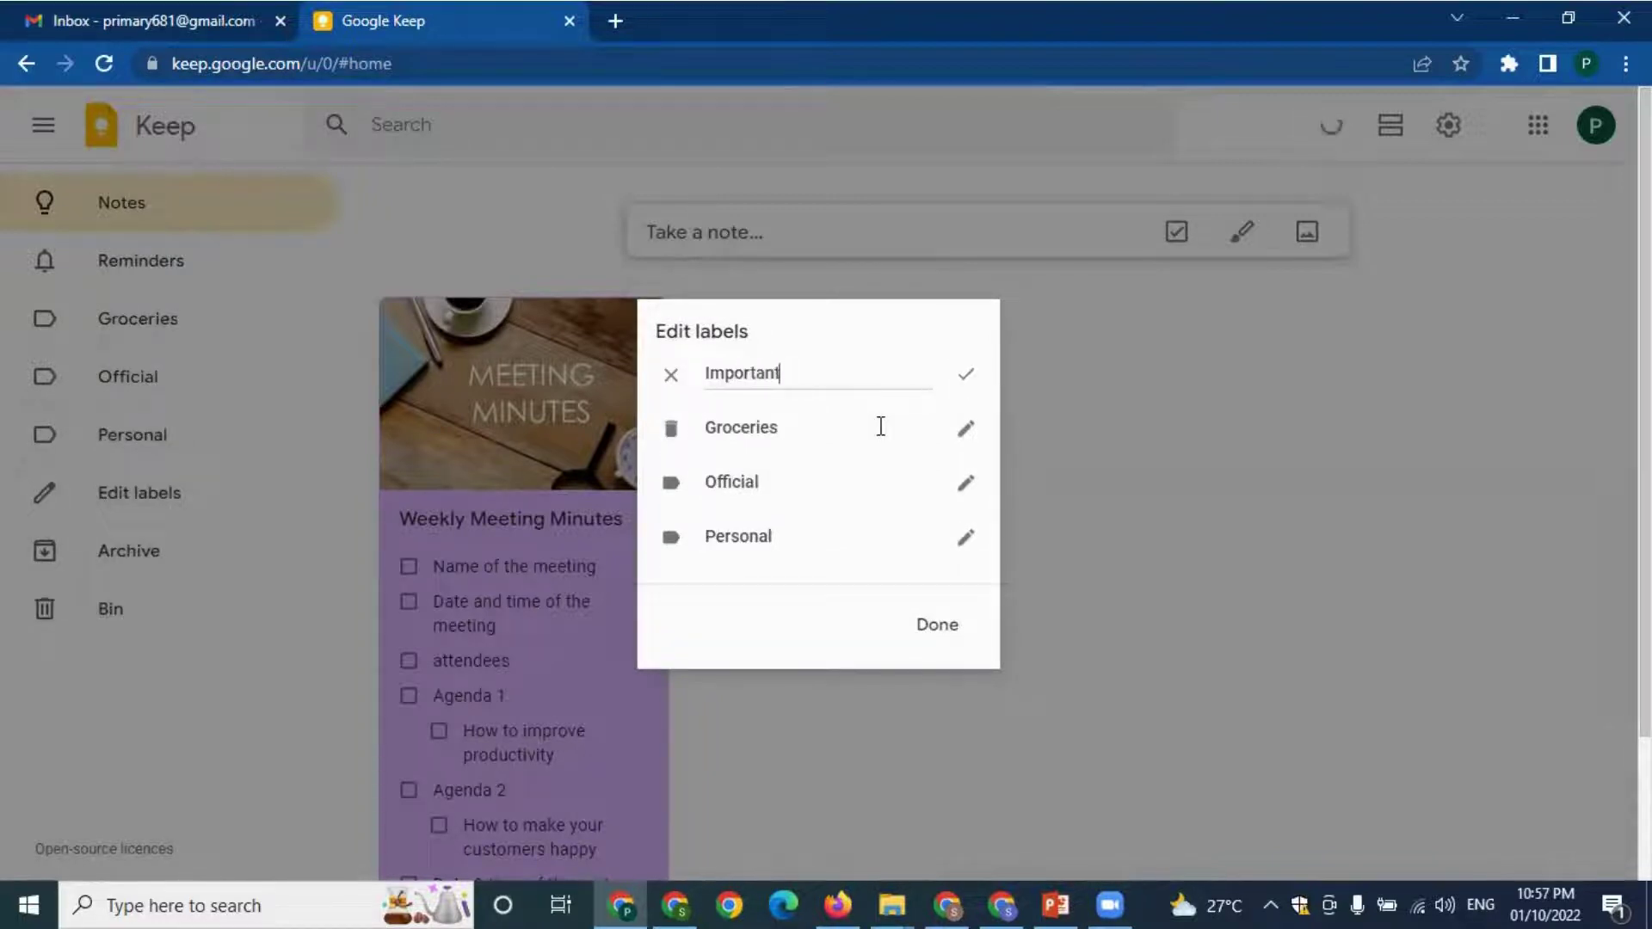
left_click(965, 373)
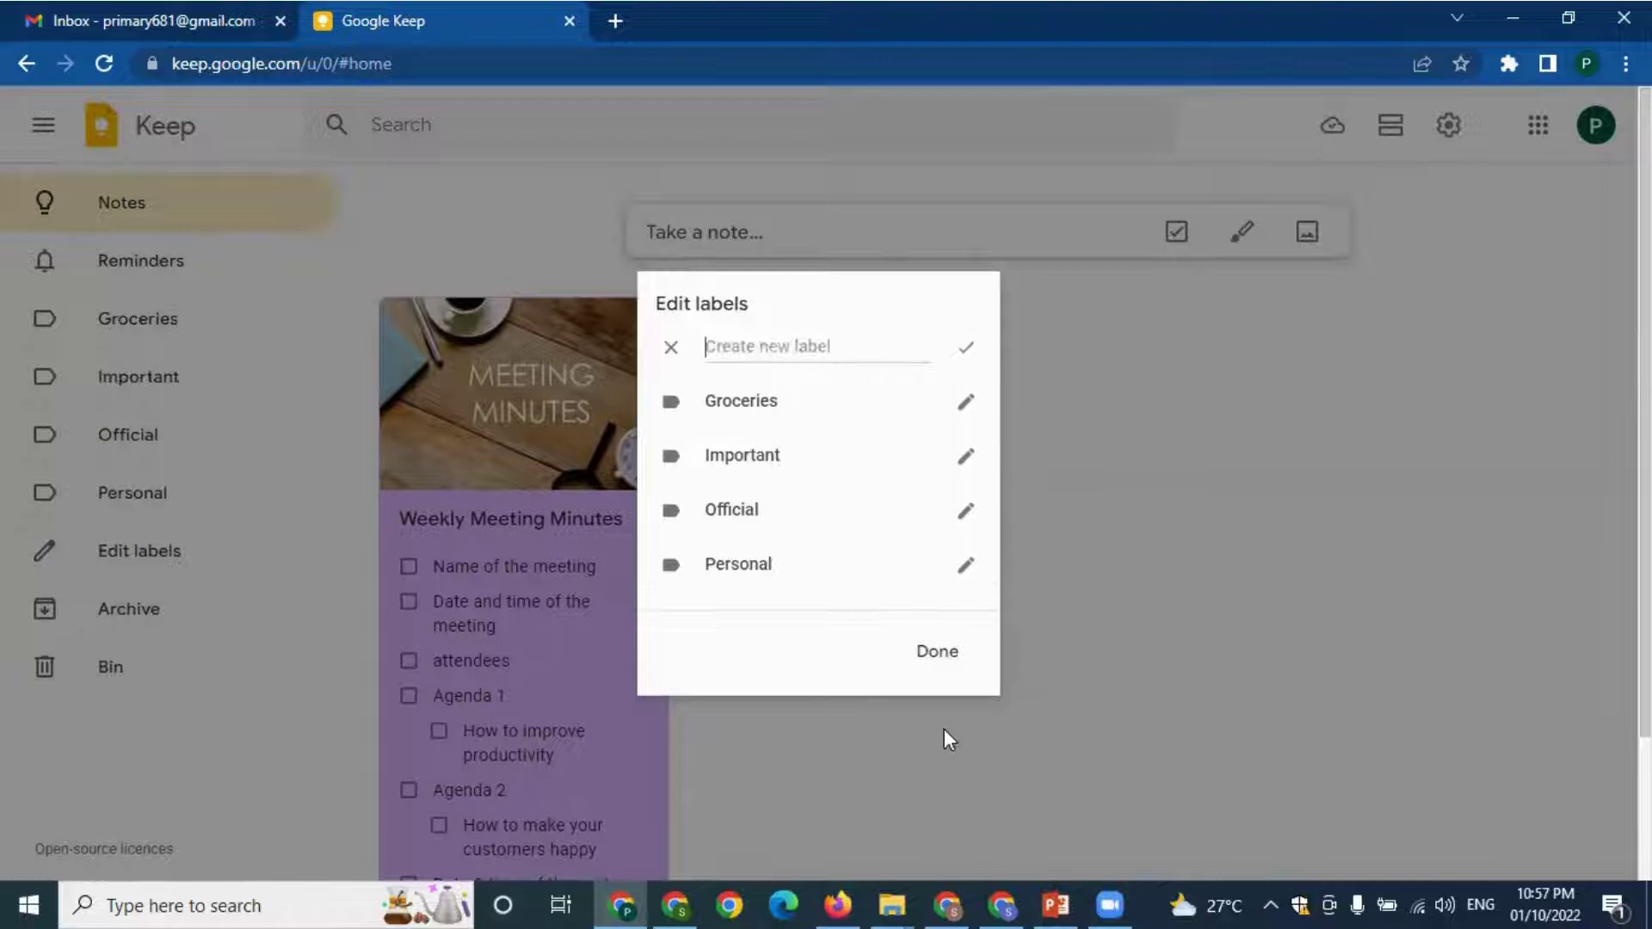
left_click(930, 656)
- Apply the Official label to the Weekly Meeting Minutes note
scroll(576, 606, "down", 2)
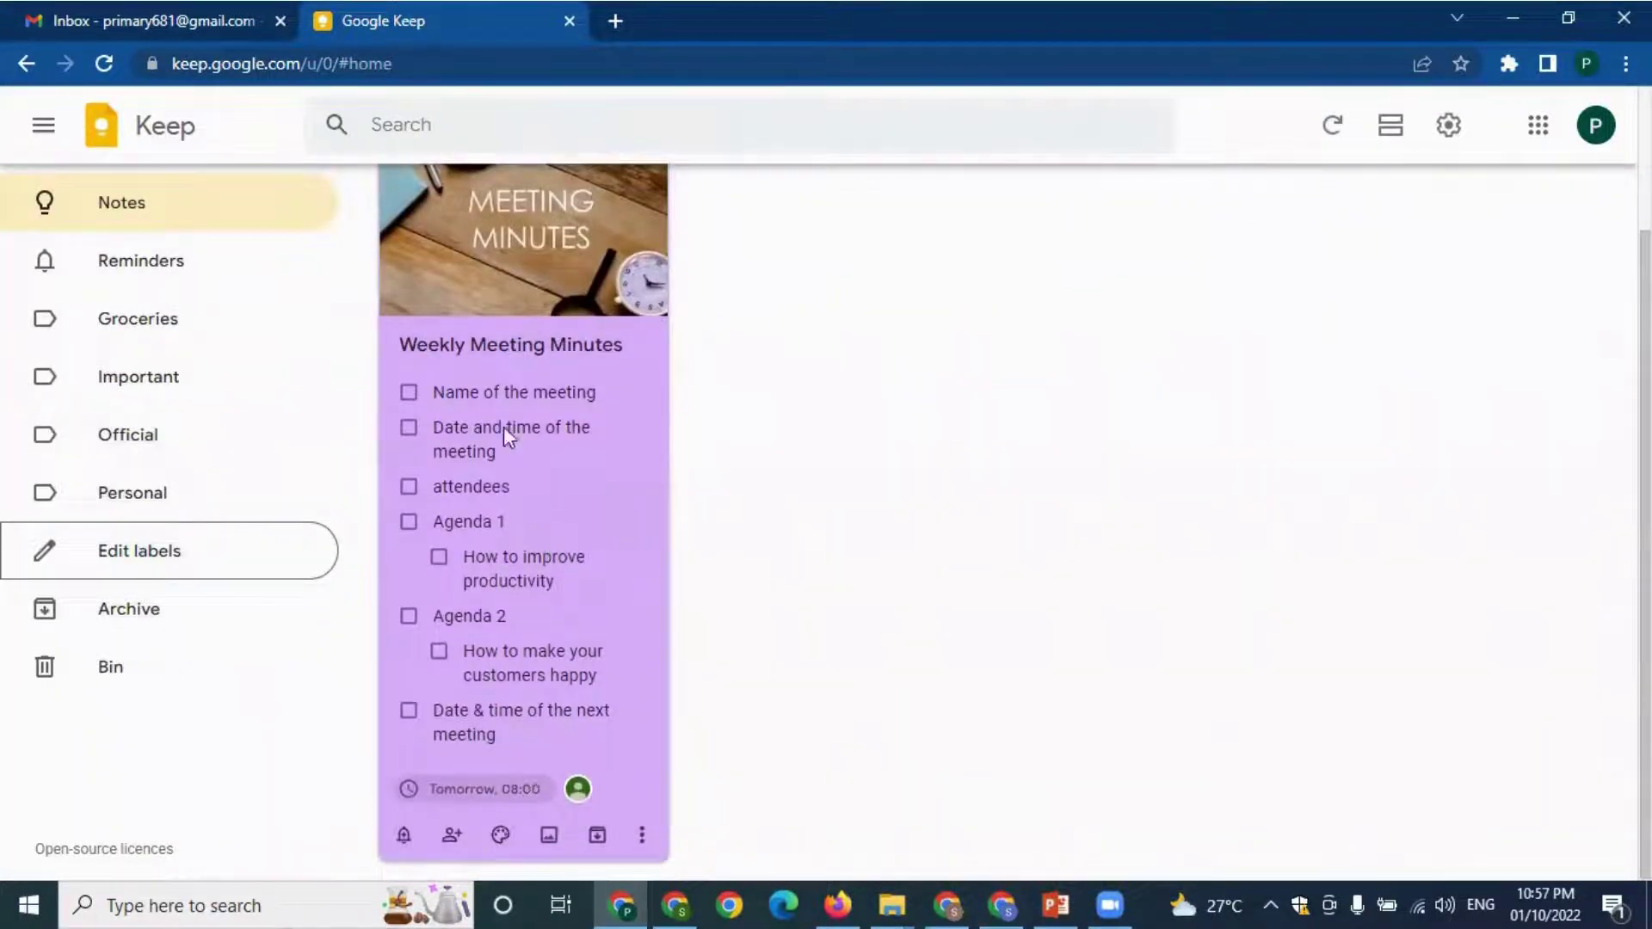
left_click(642, 835)
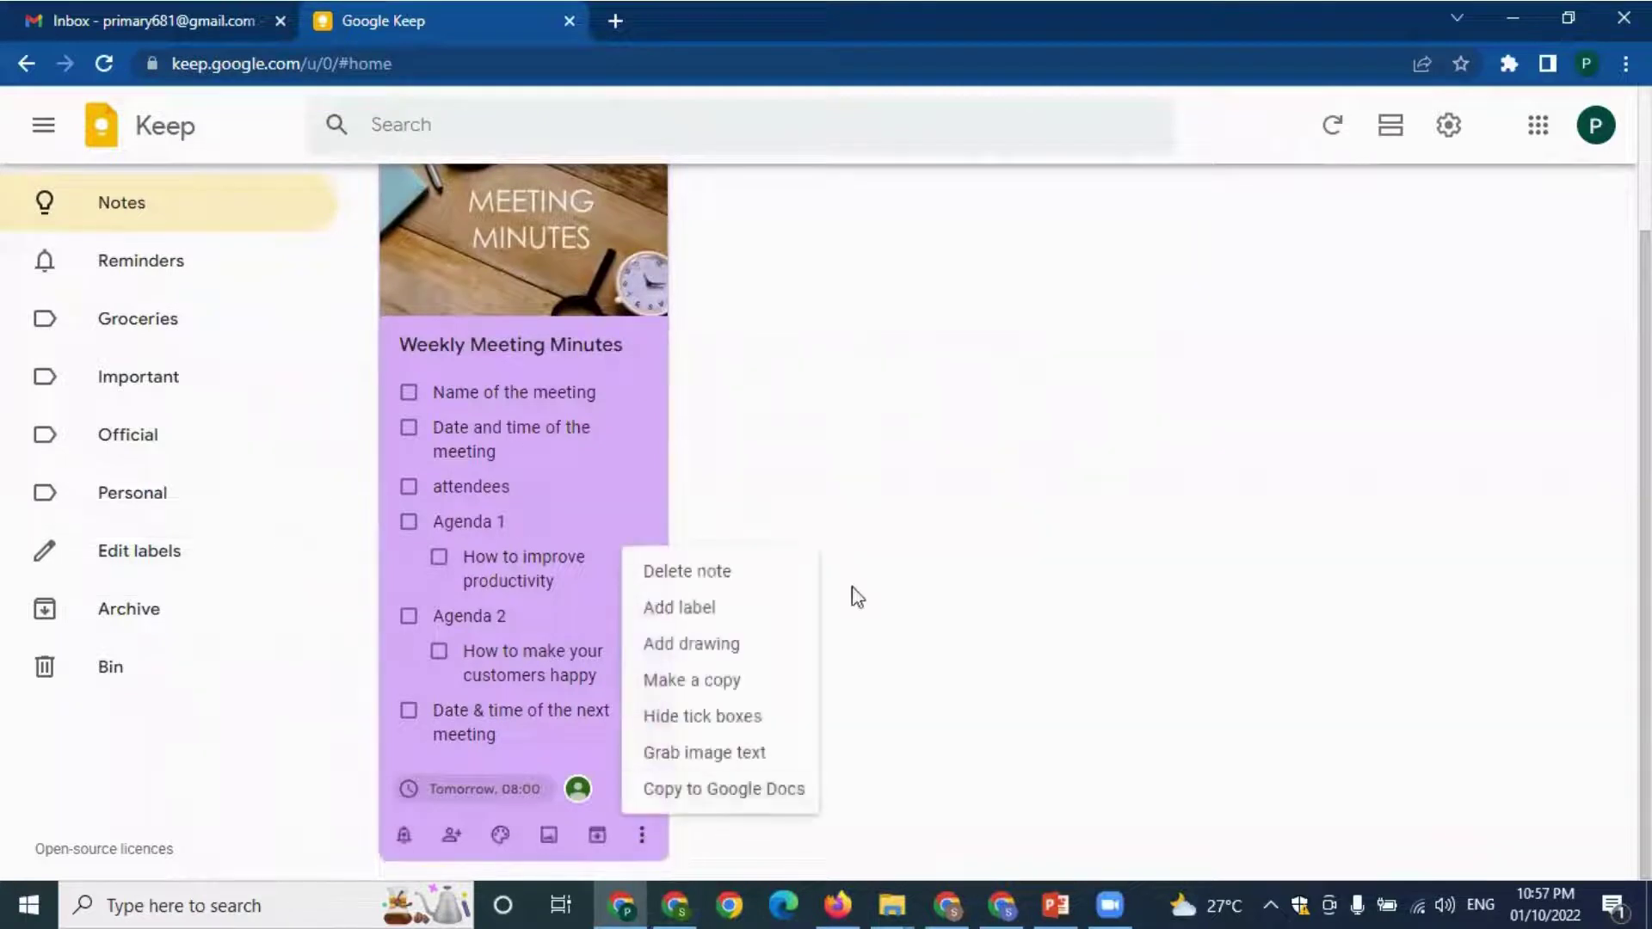
left_click(688, 612)
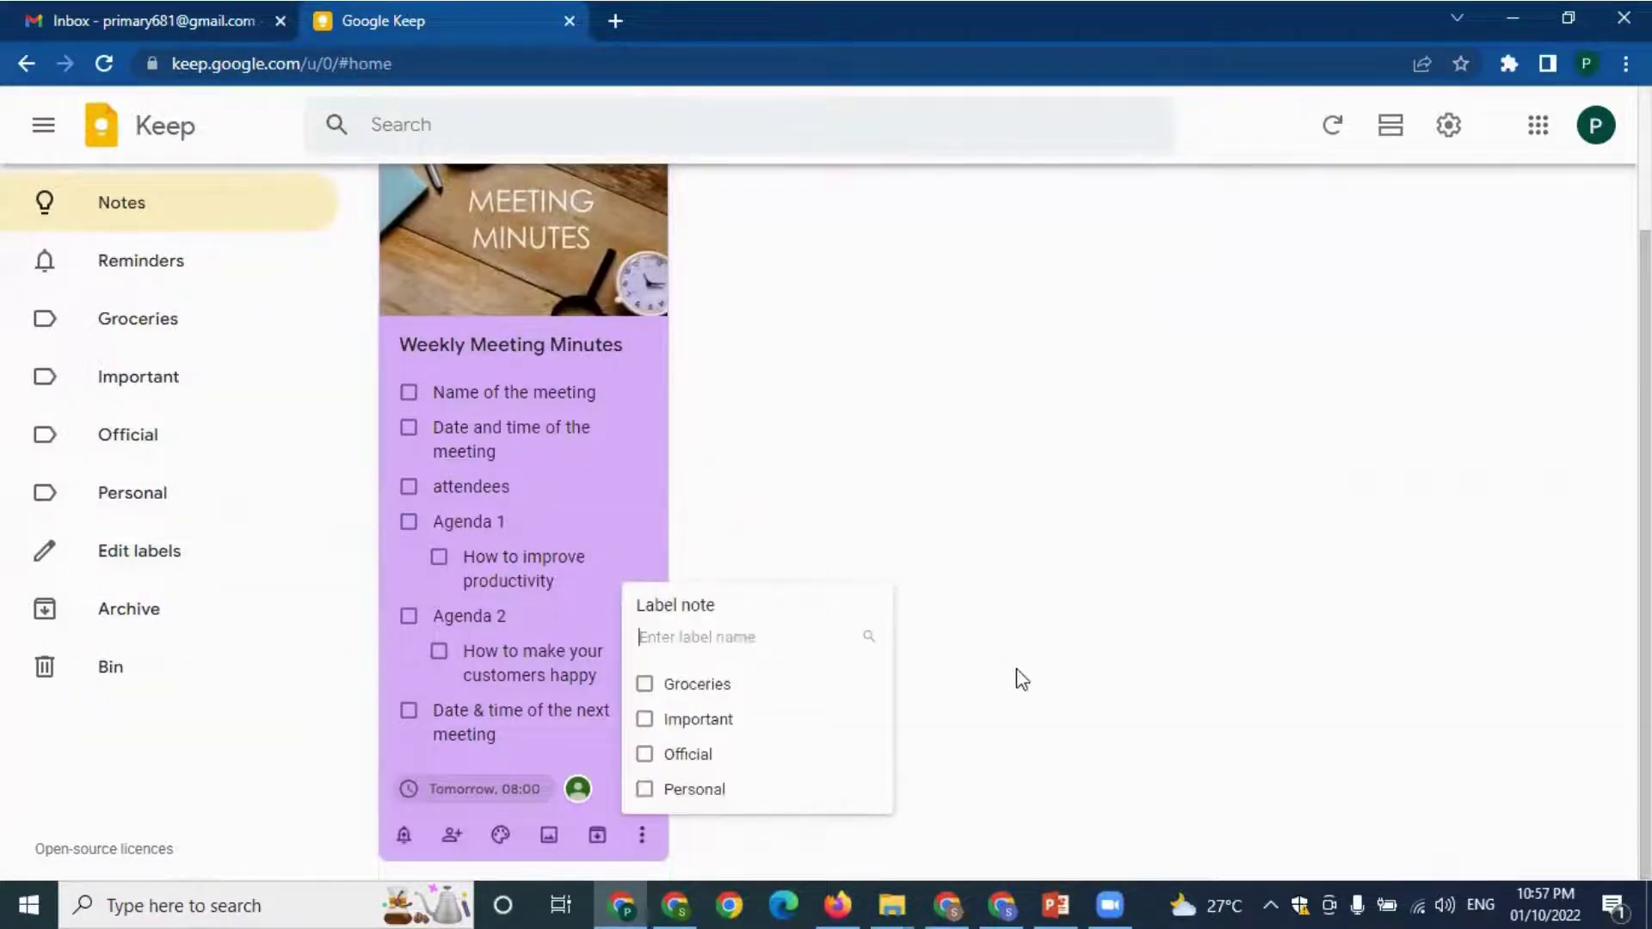
left_click(646, 755)
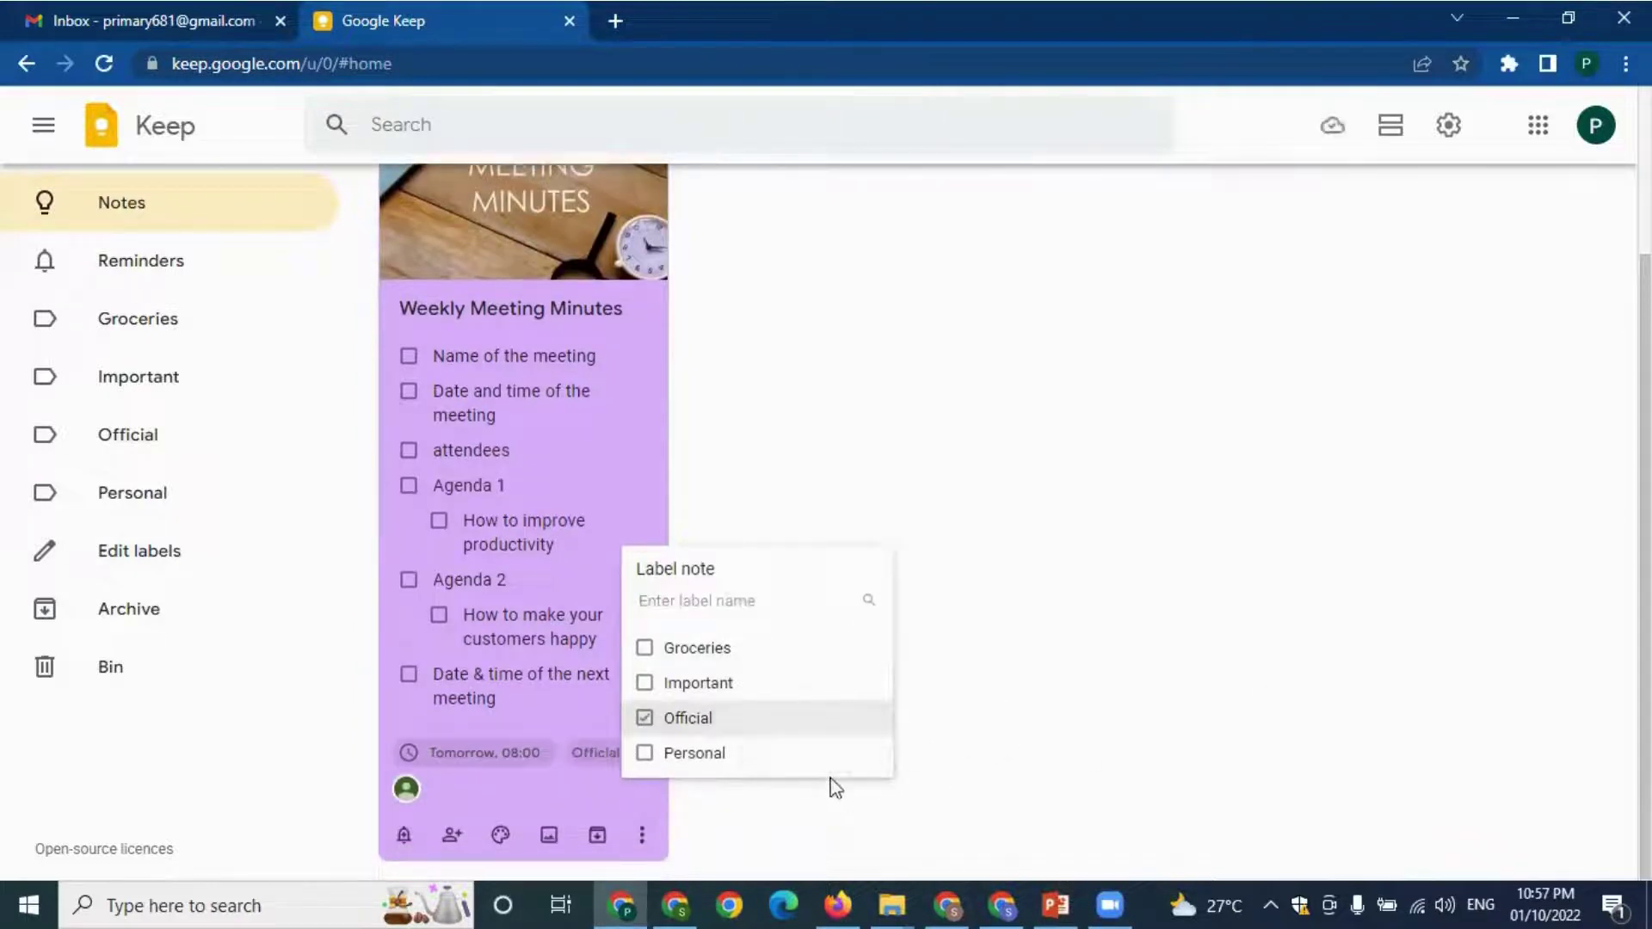
left_click(1019, 741)
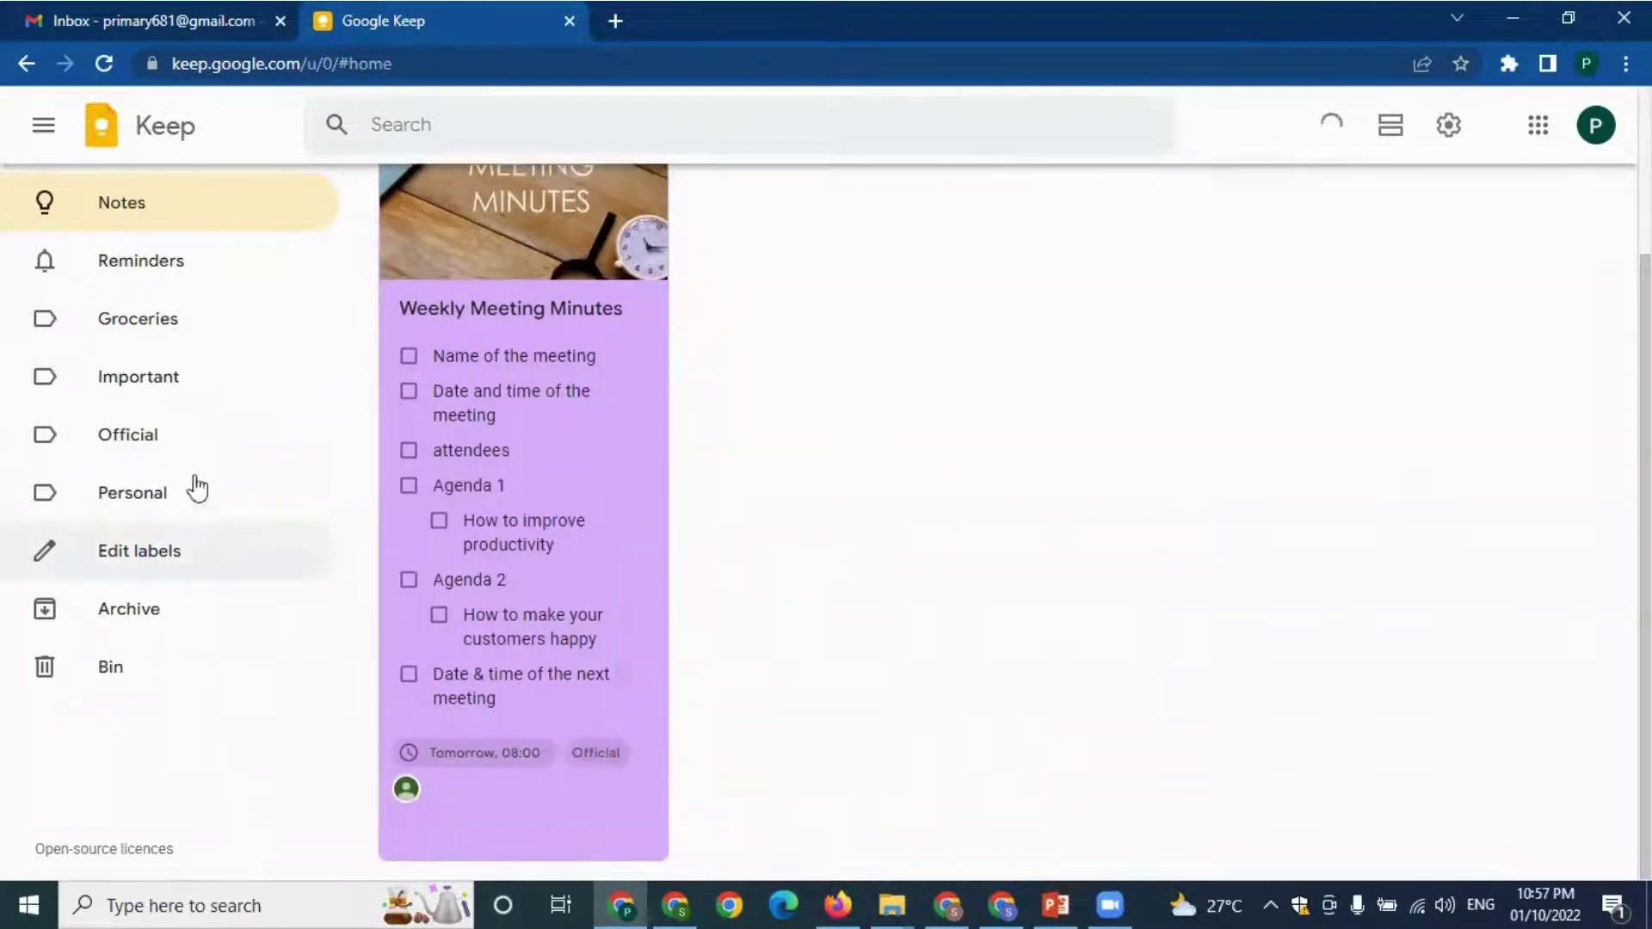
- Look through the notes filed under the Official label and return to the full notes view
left_click(153, 440)
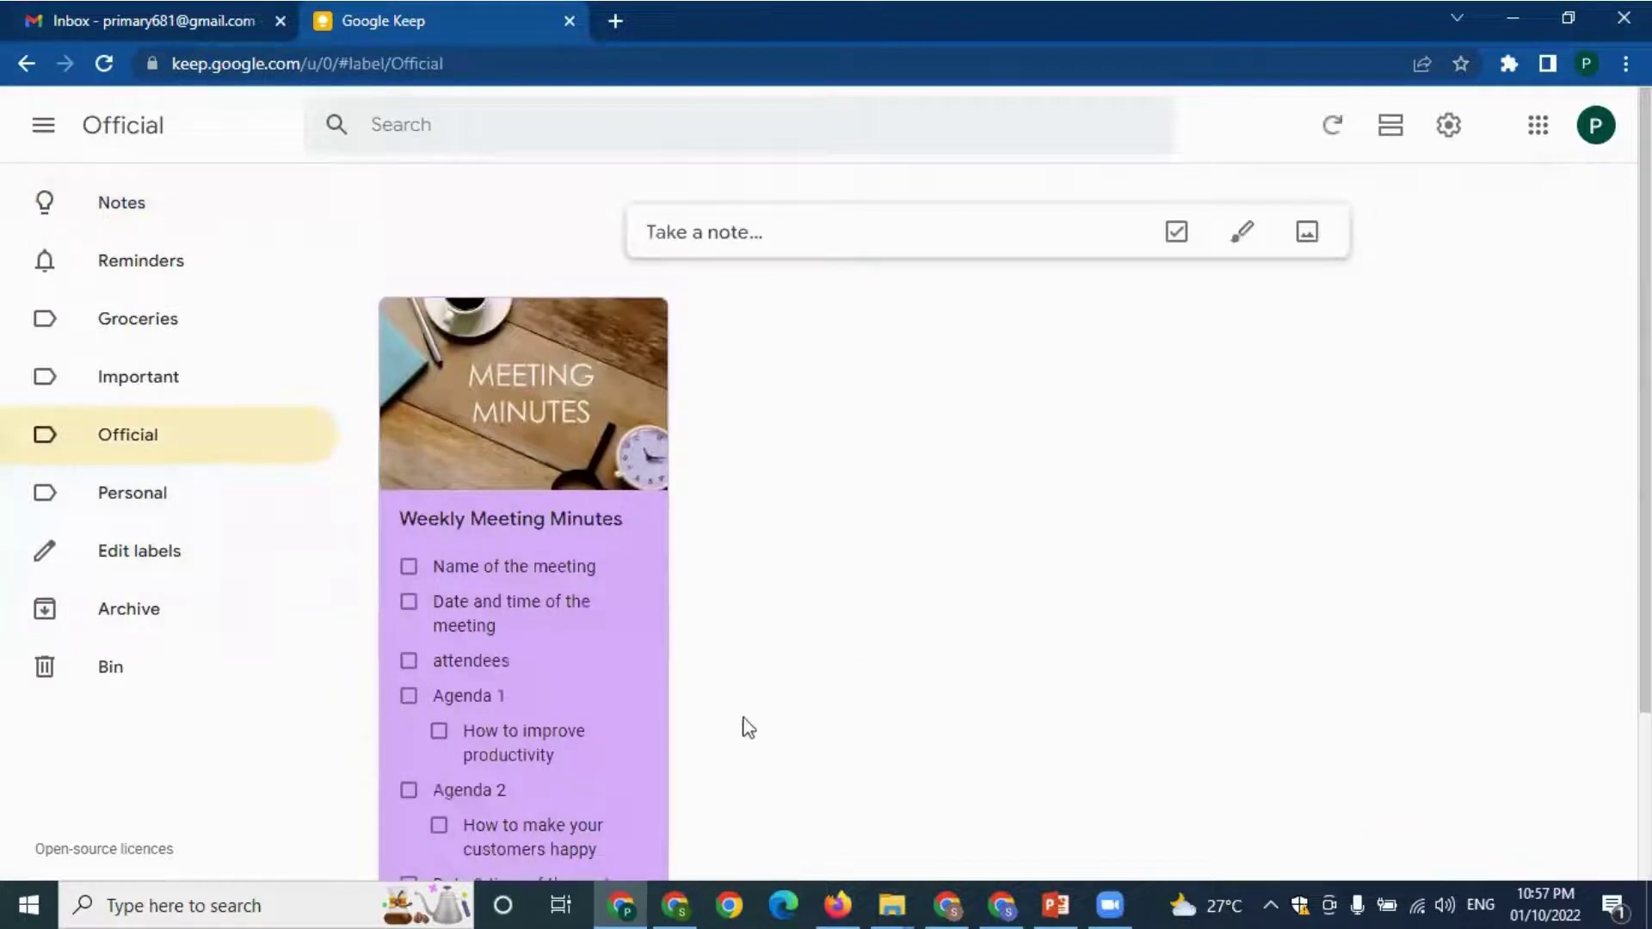
scroll(567, 559, "down", 1)
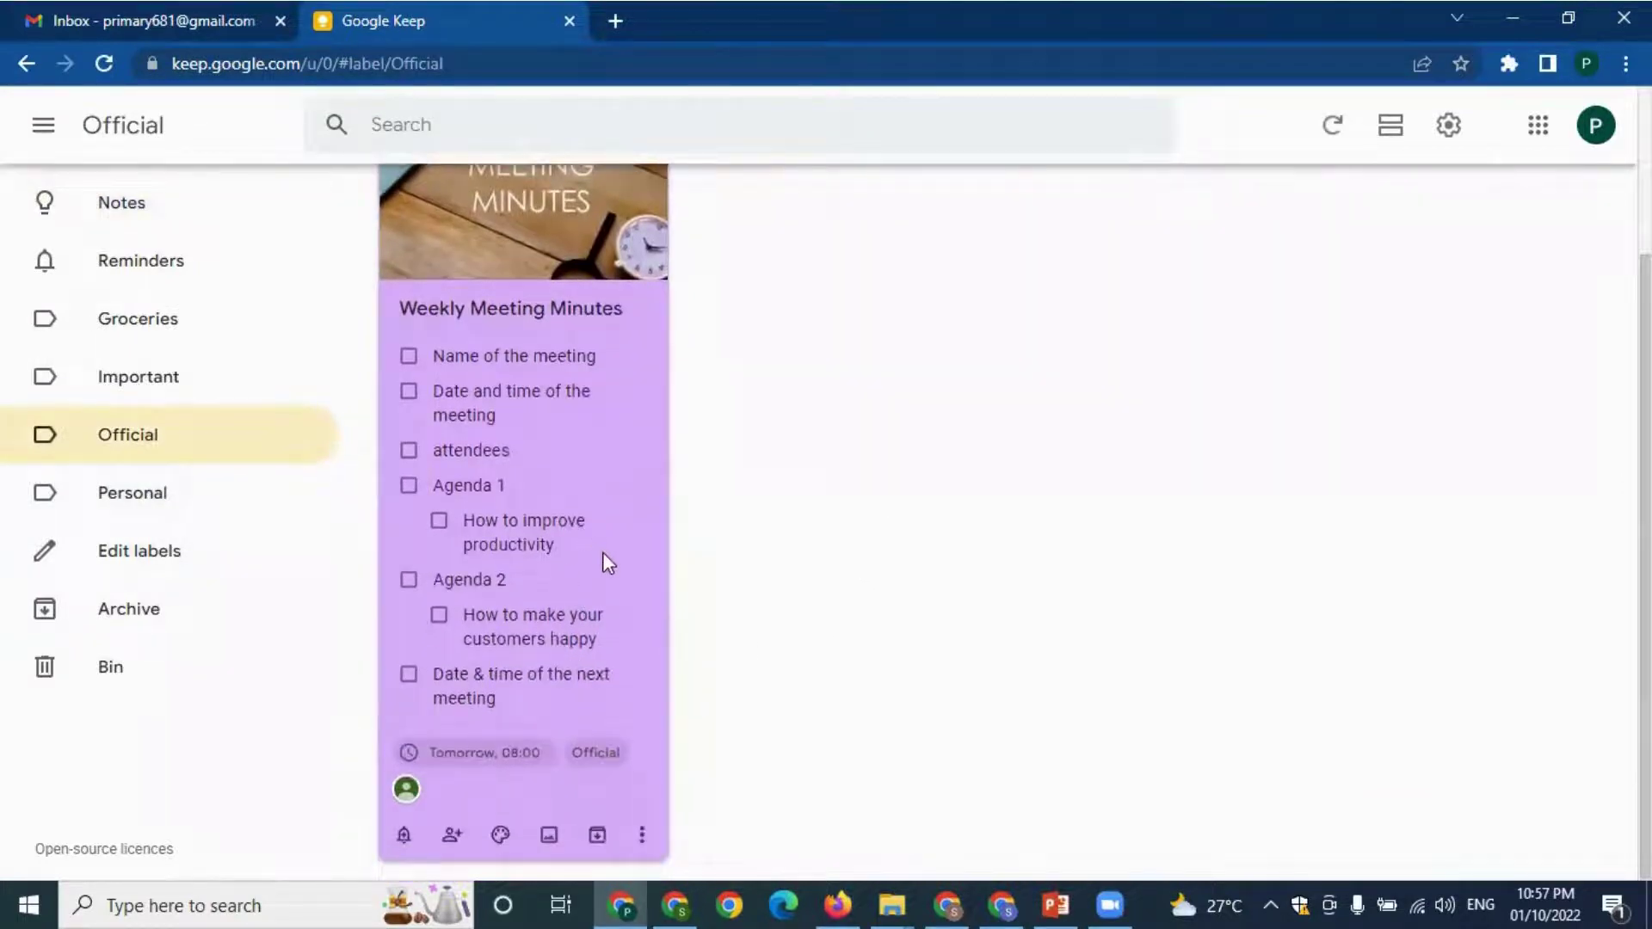
scroll(602, 555, "up", 2)
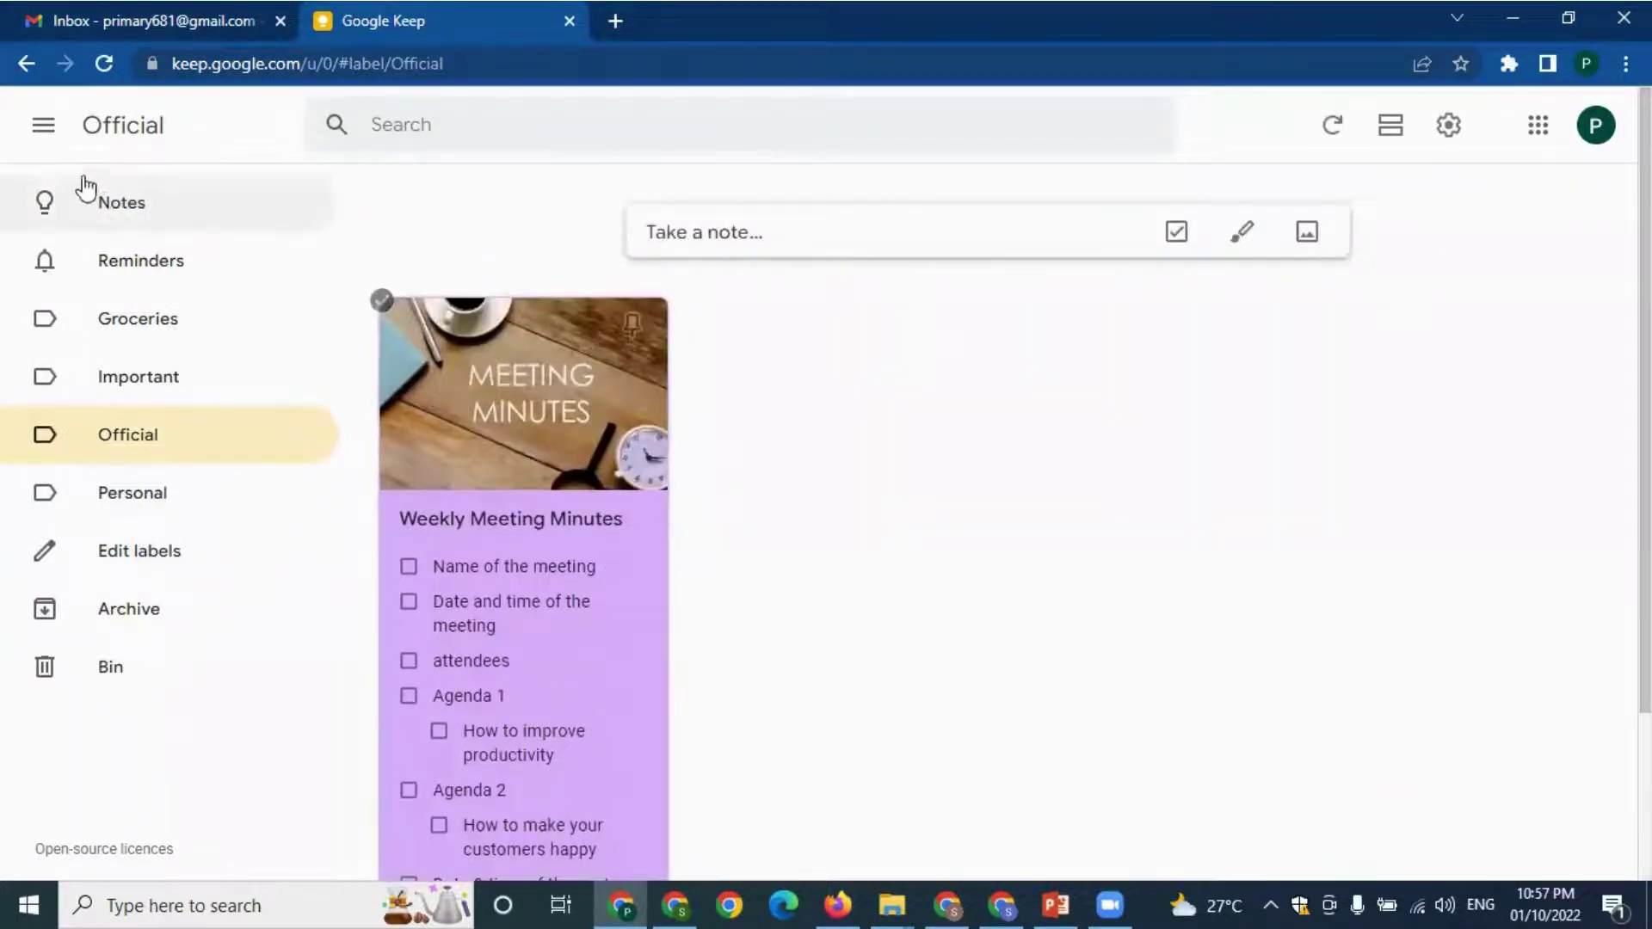
left_click(95, 206)
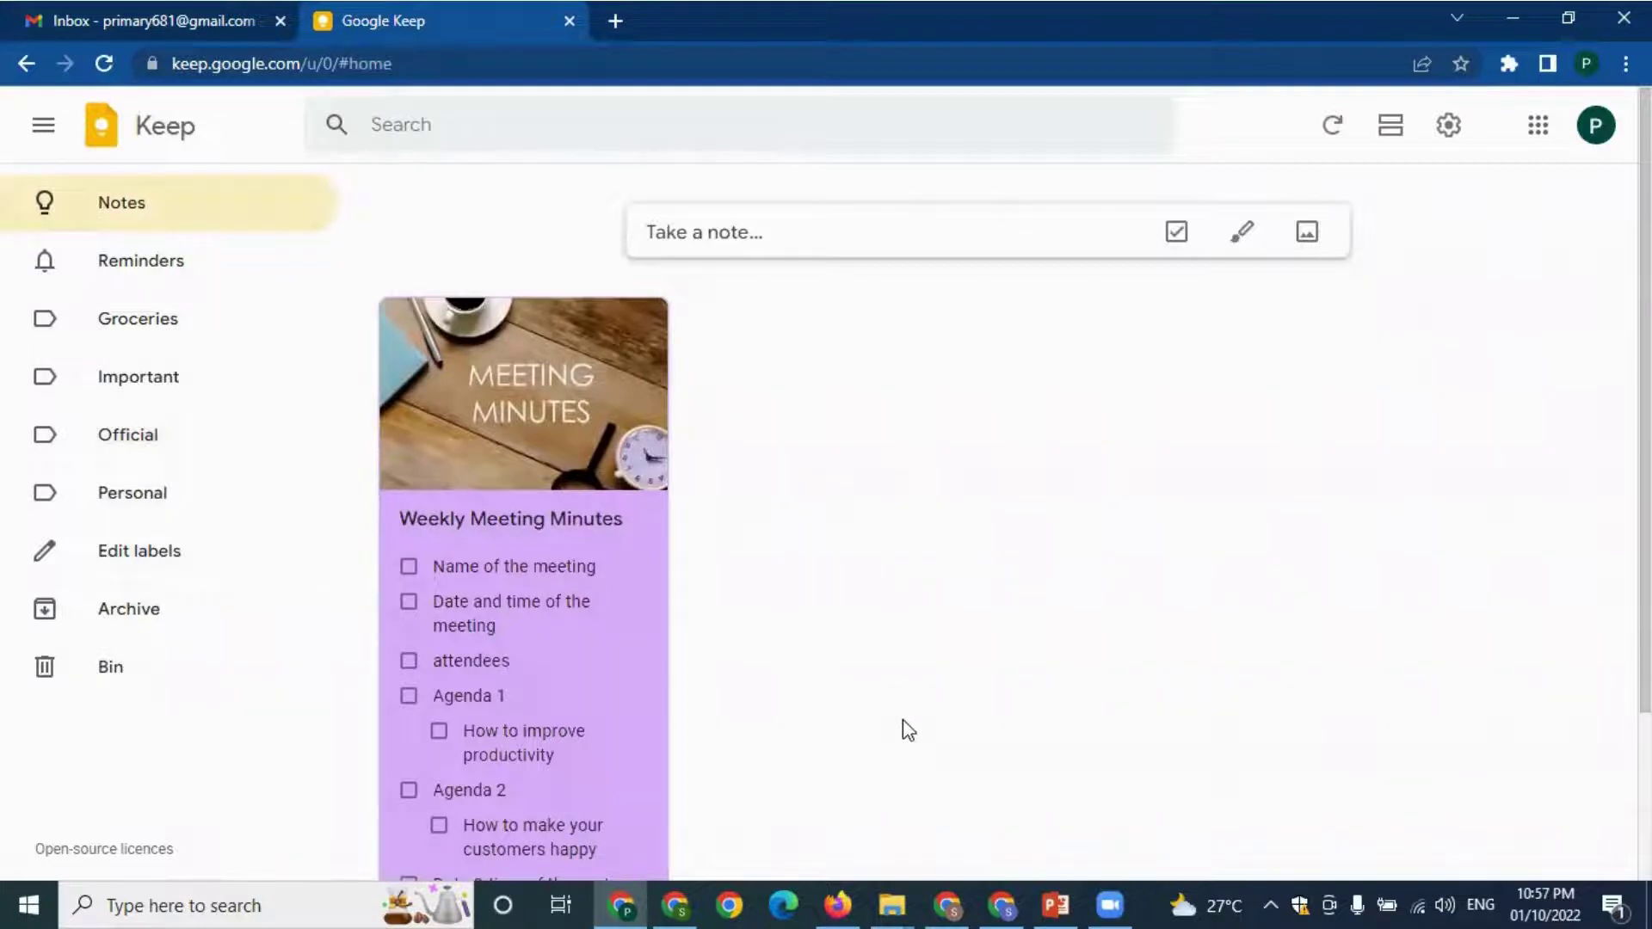
- Create a note titled Groceries with tick boxes for the items Fruites, Veggies, Eggs and Bread
left_click(127, 435)
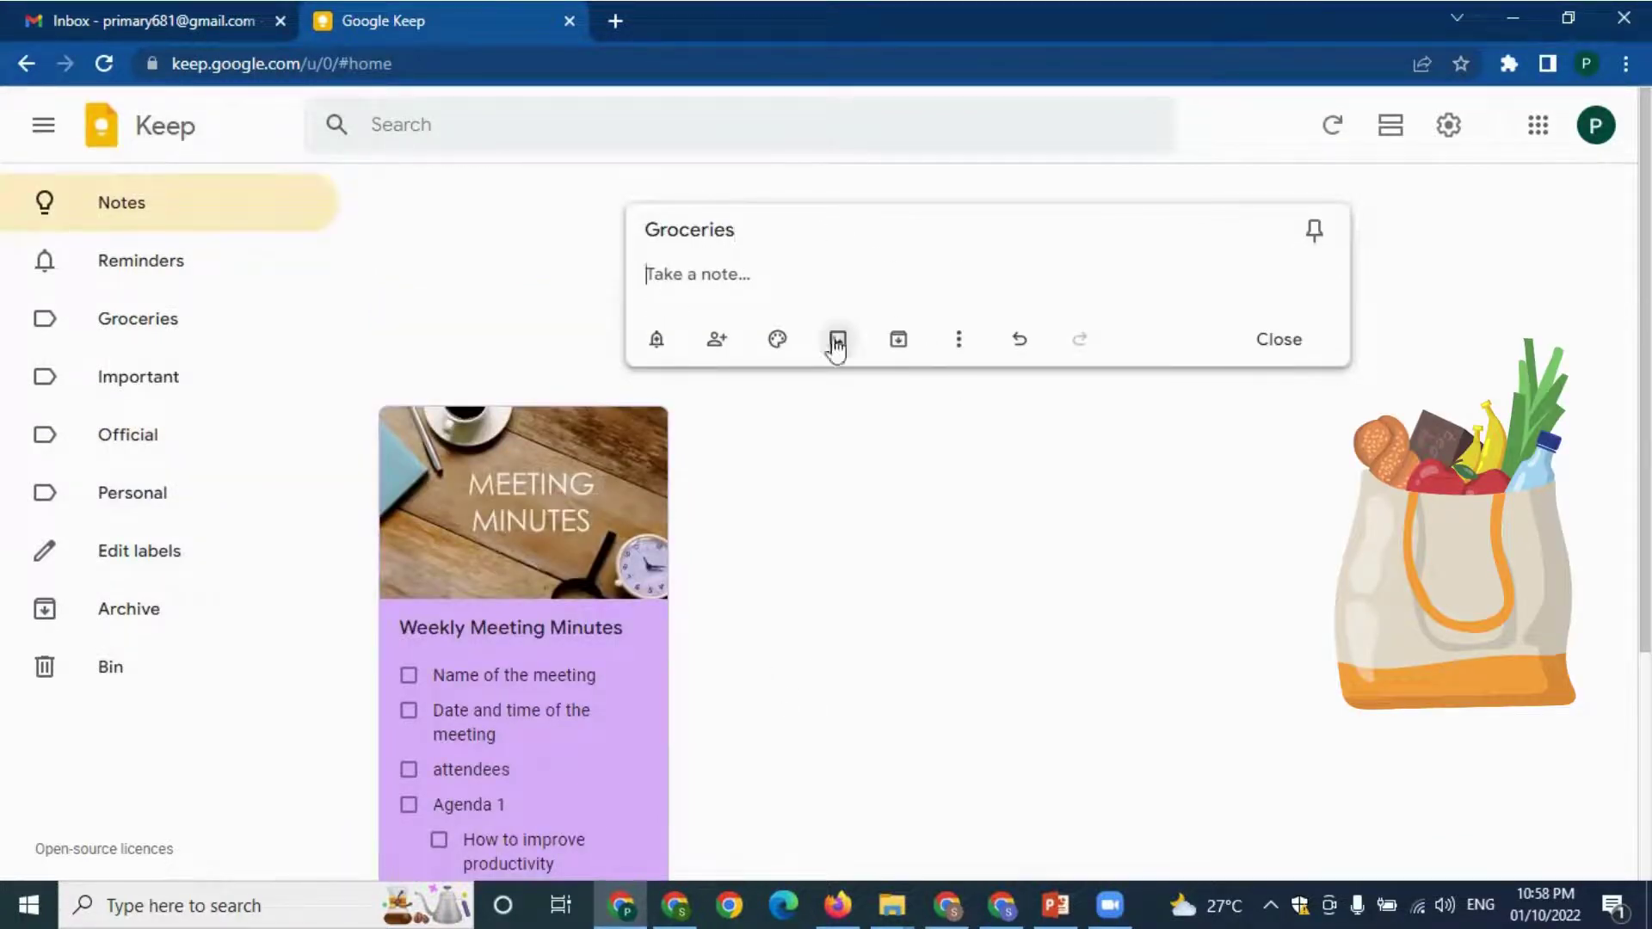
left_click(959, 340)
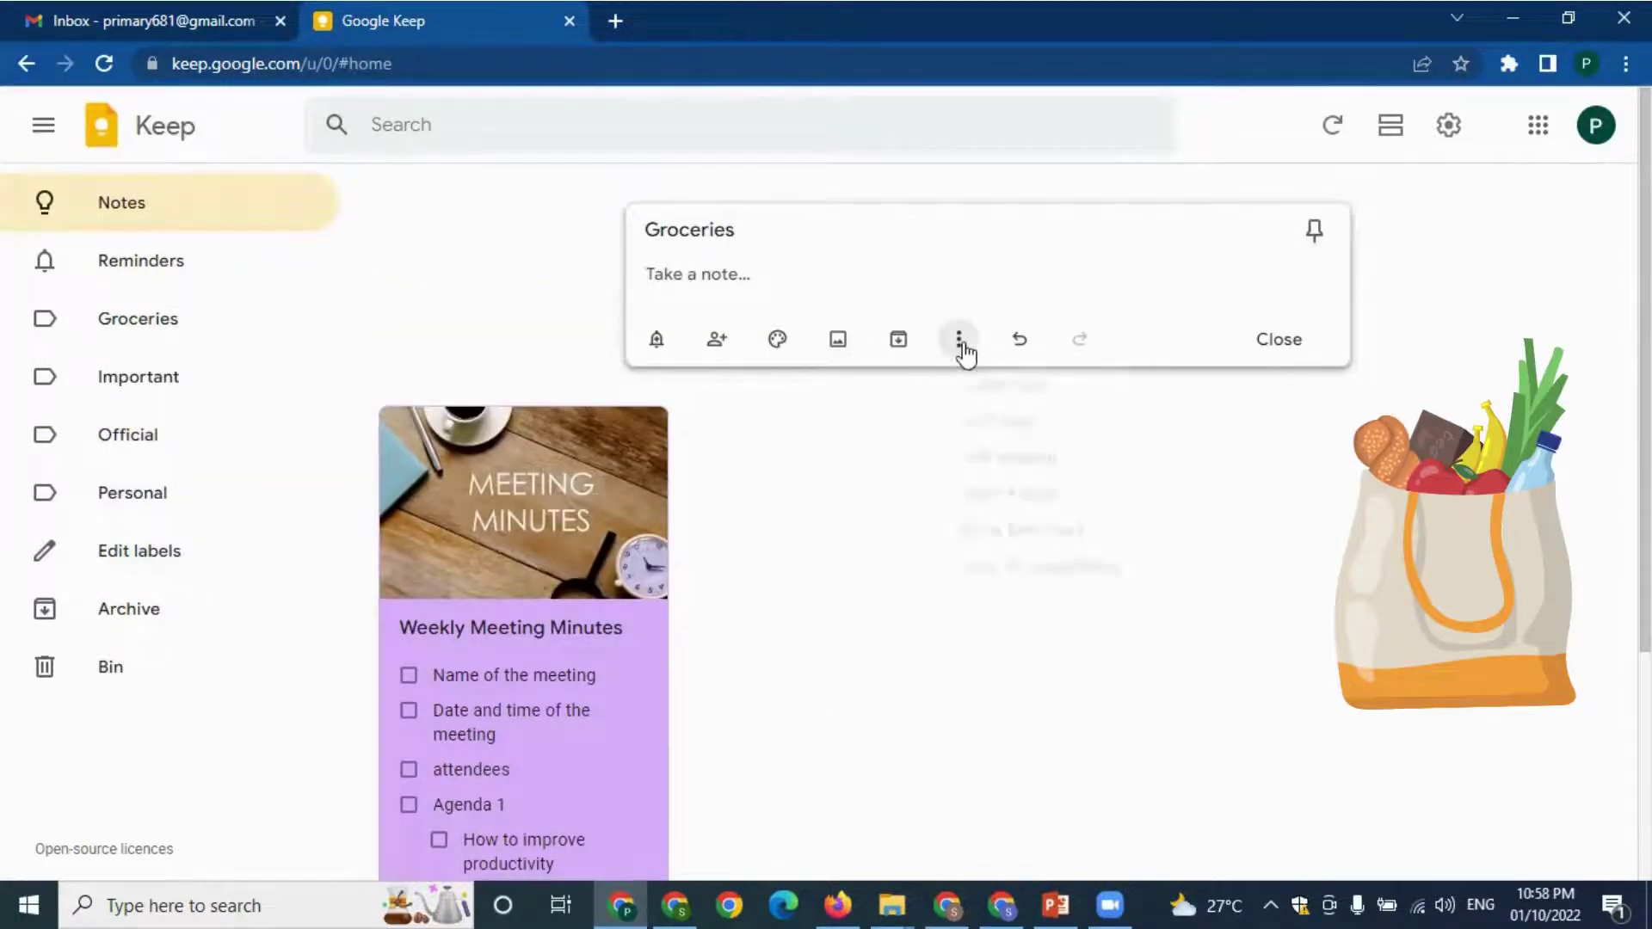
left_click(1015, 529)
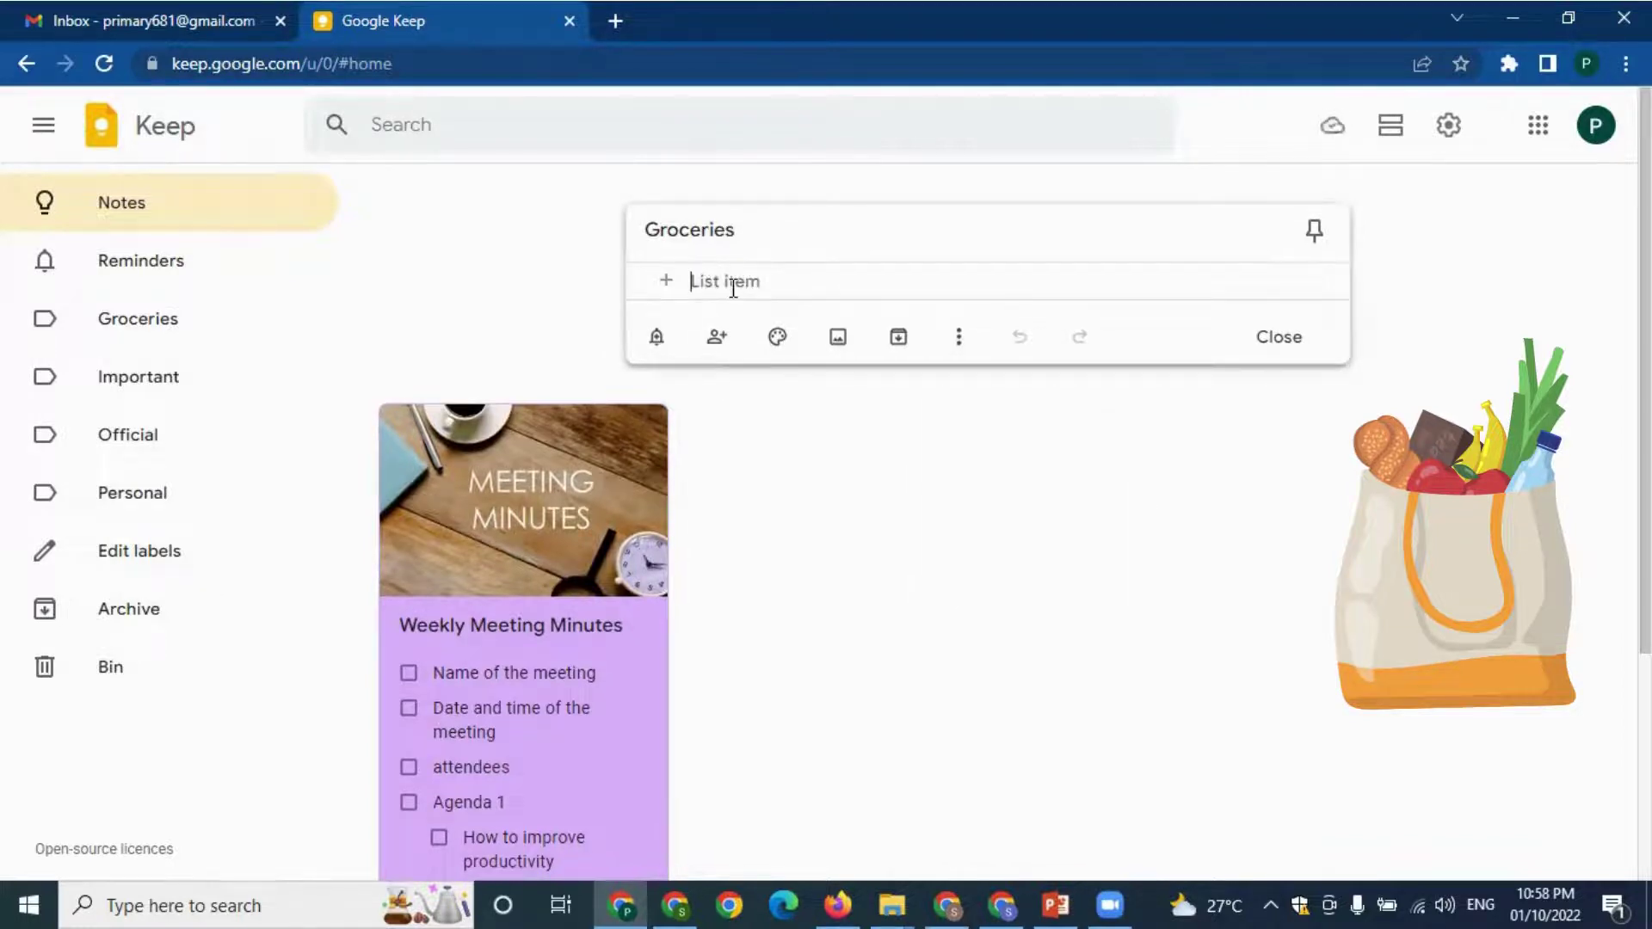
type("Fruites")
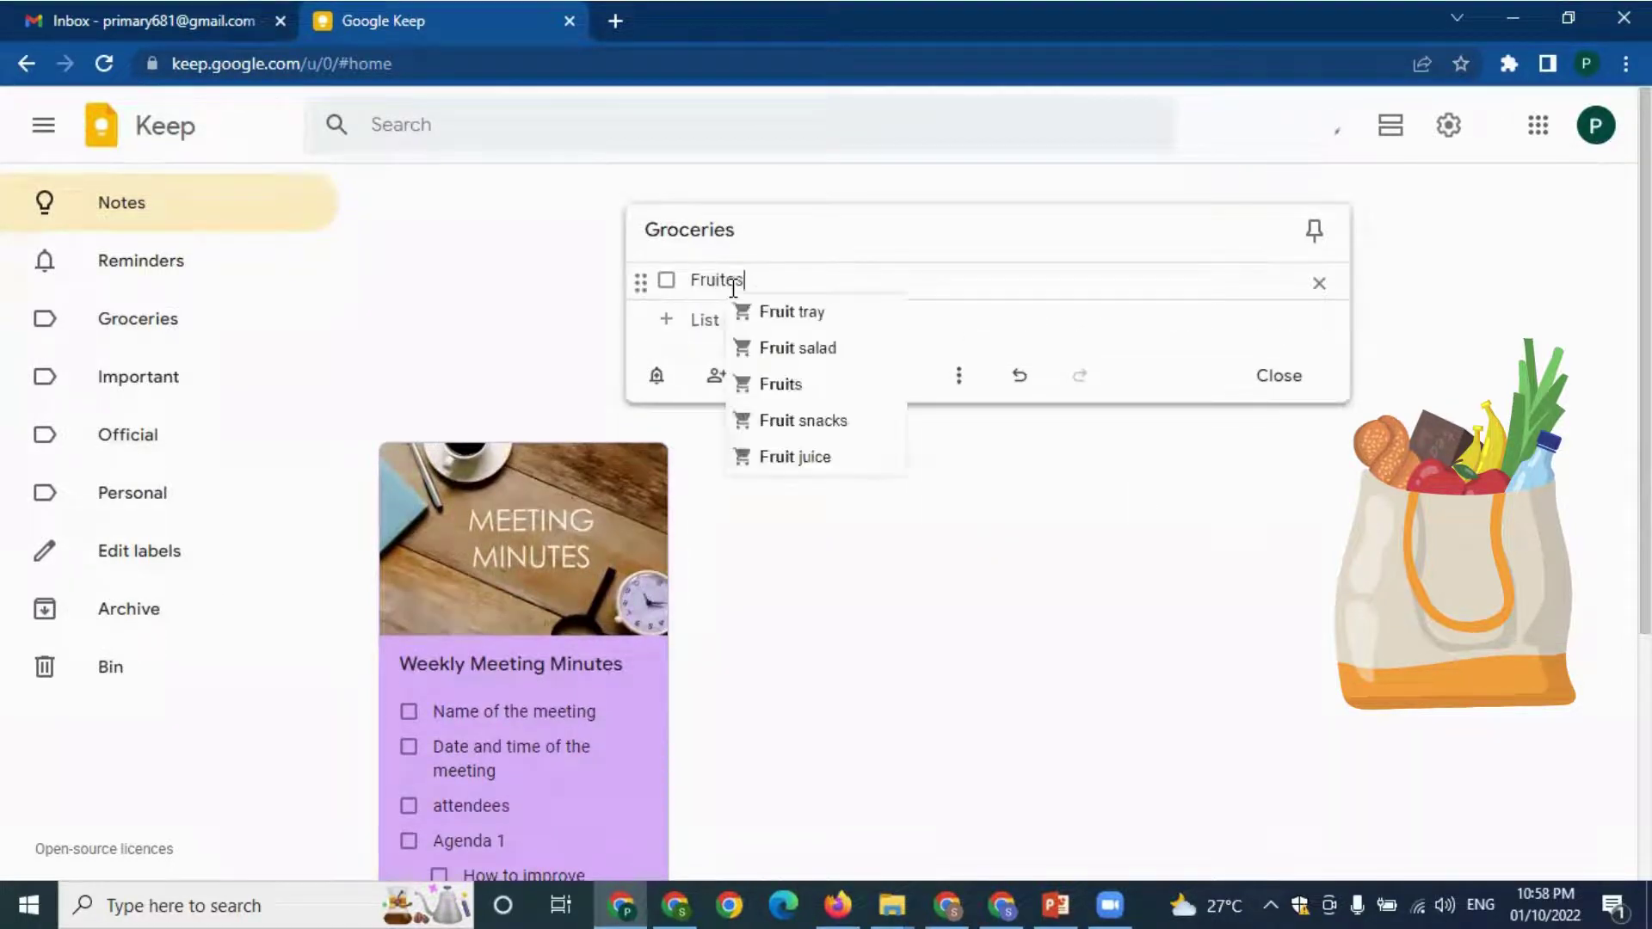
key("Return")
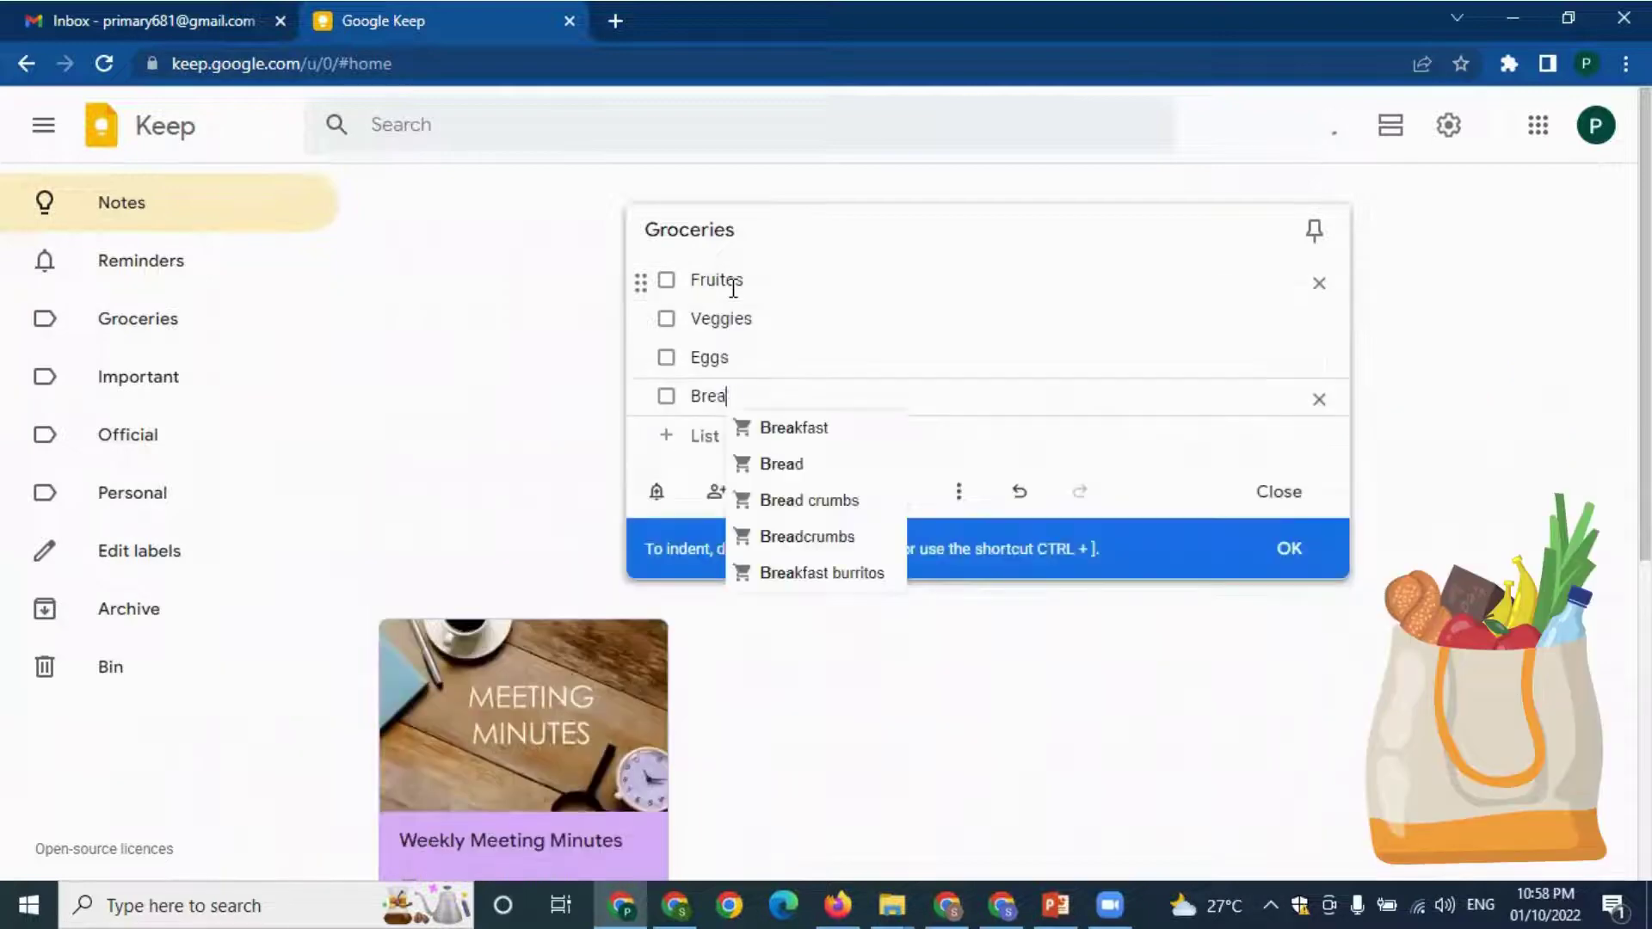
type("d")
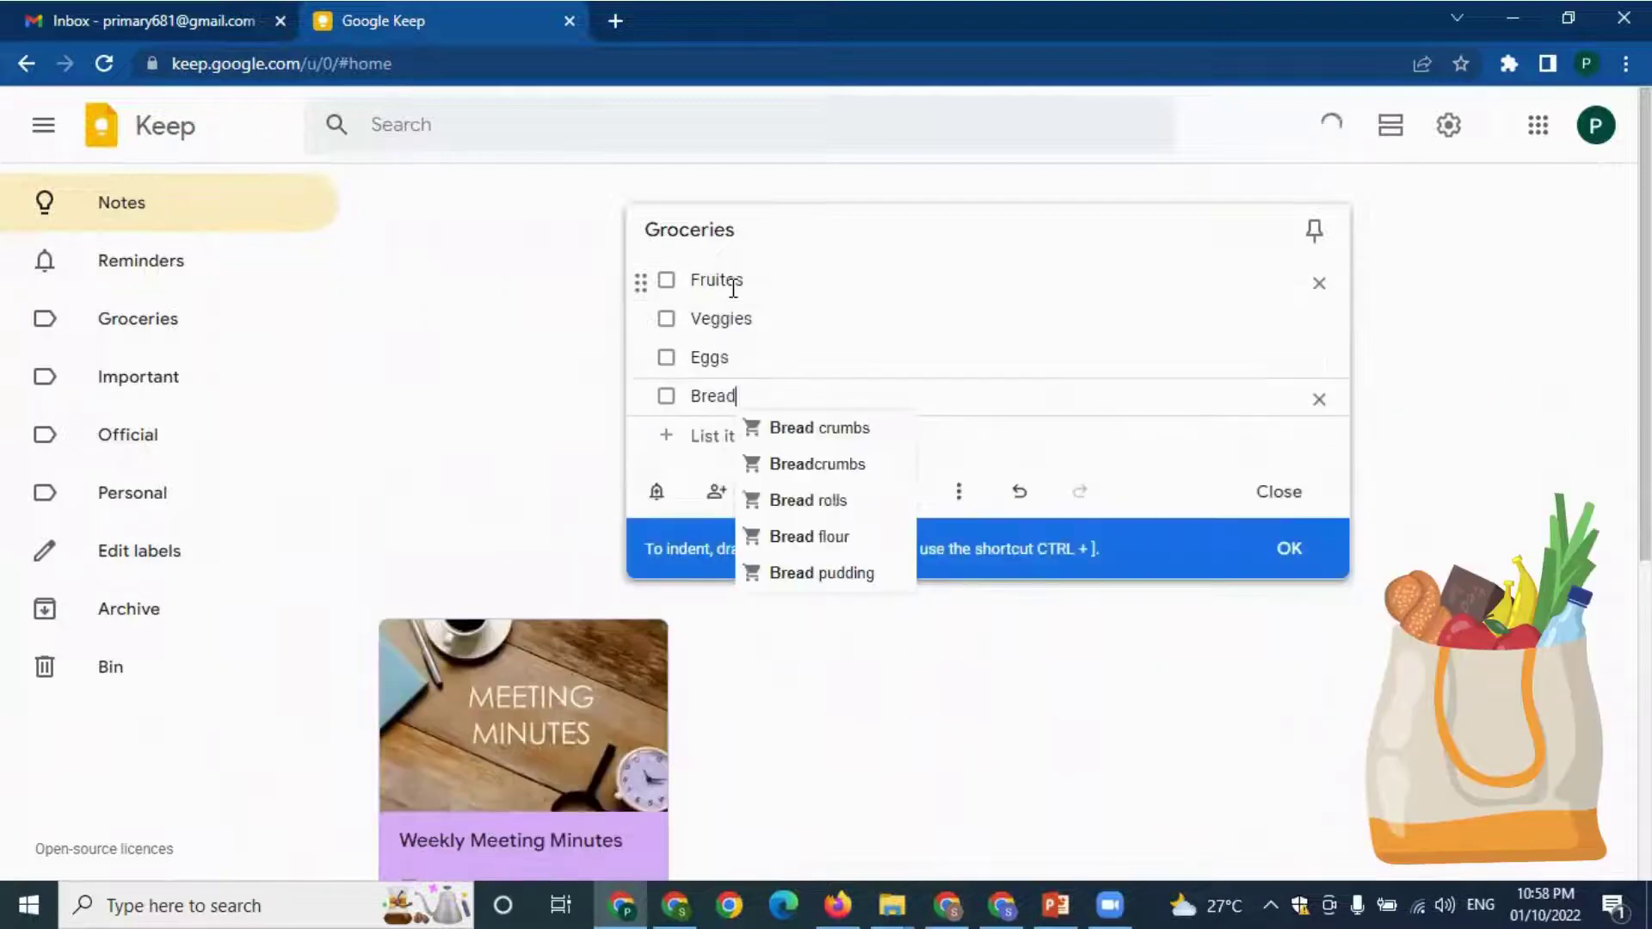
left_click(842, 230)
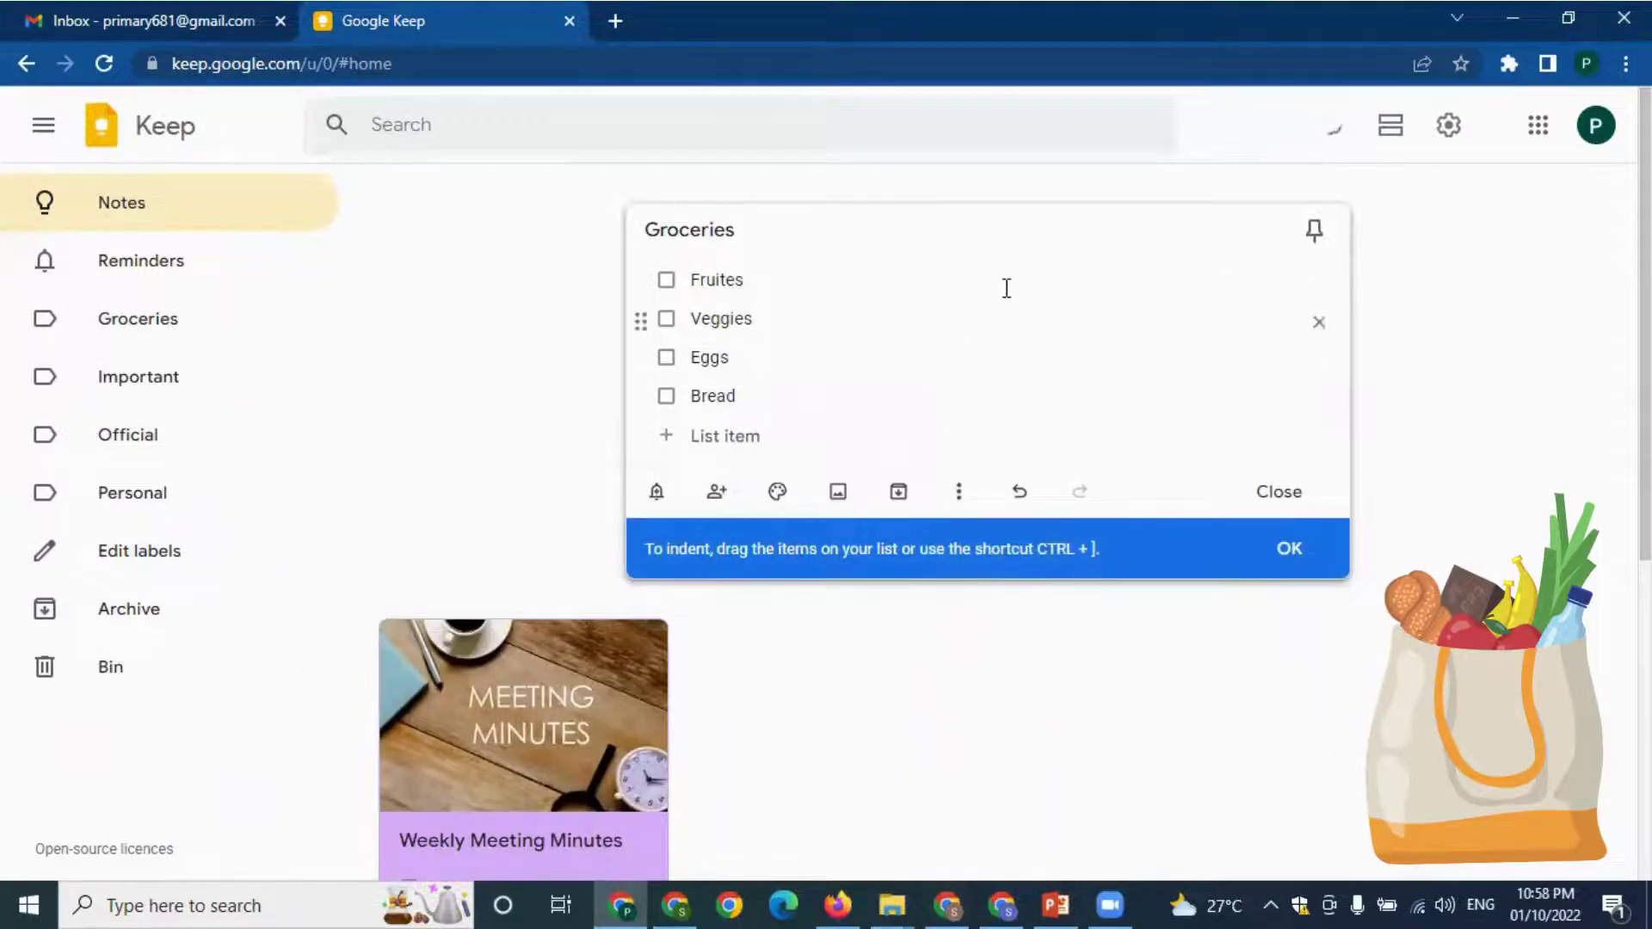
- Give the Groceries note the fruit-and-vegetable background and the Groceries label, closing the note when finished
left_click(778, 494)
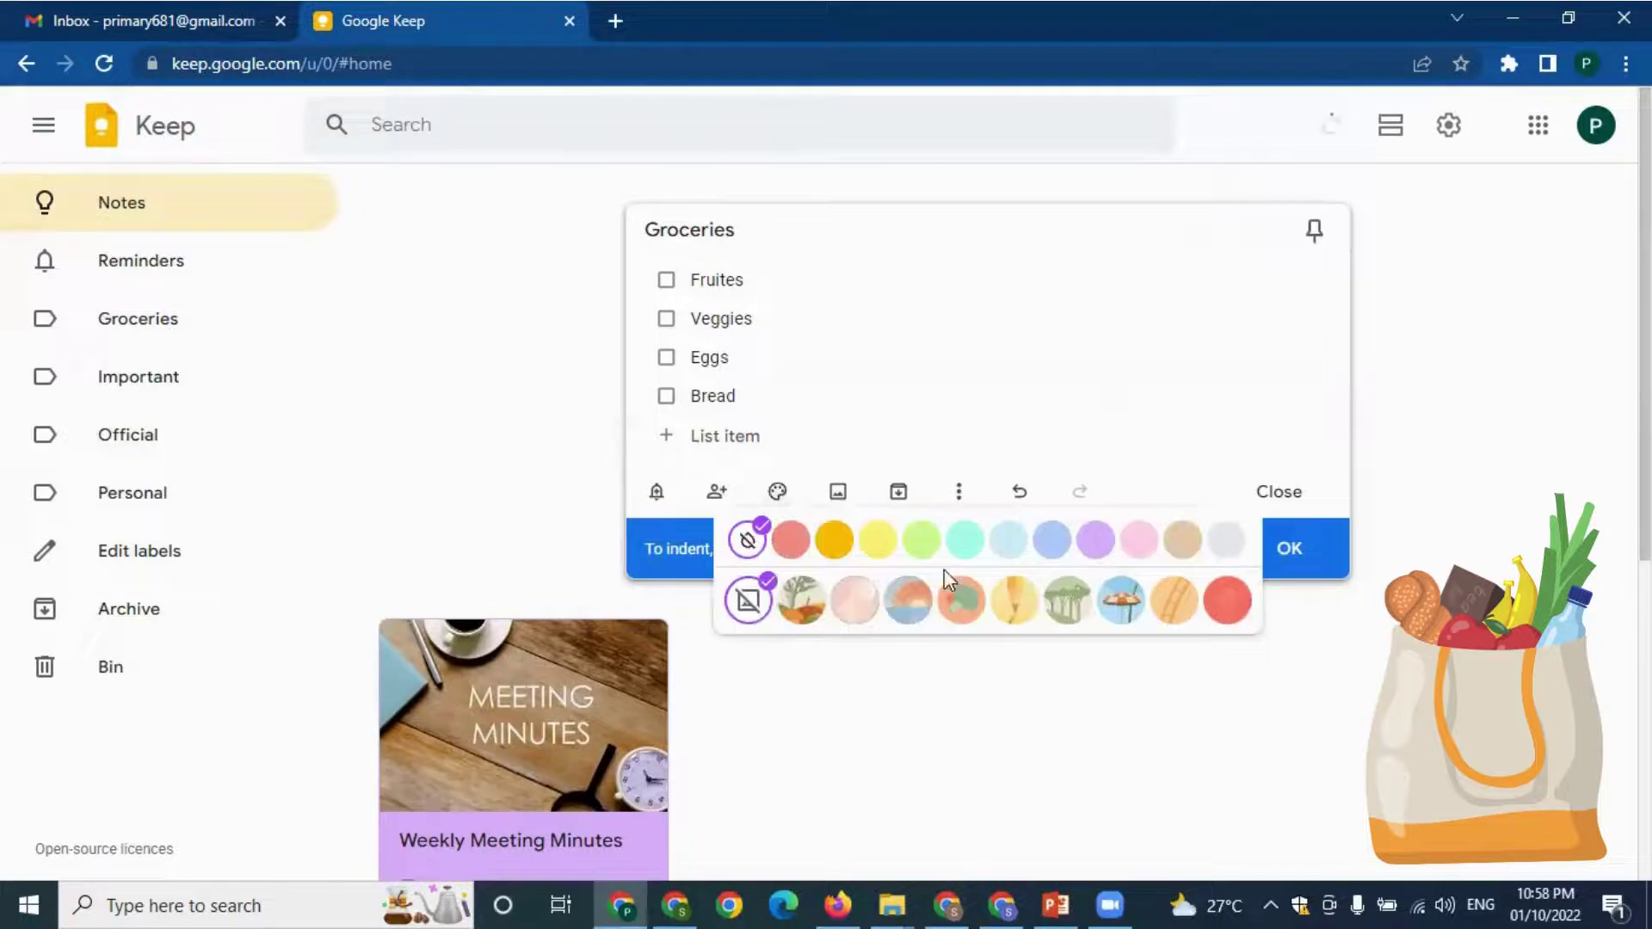
left_click(819, 612)
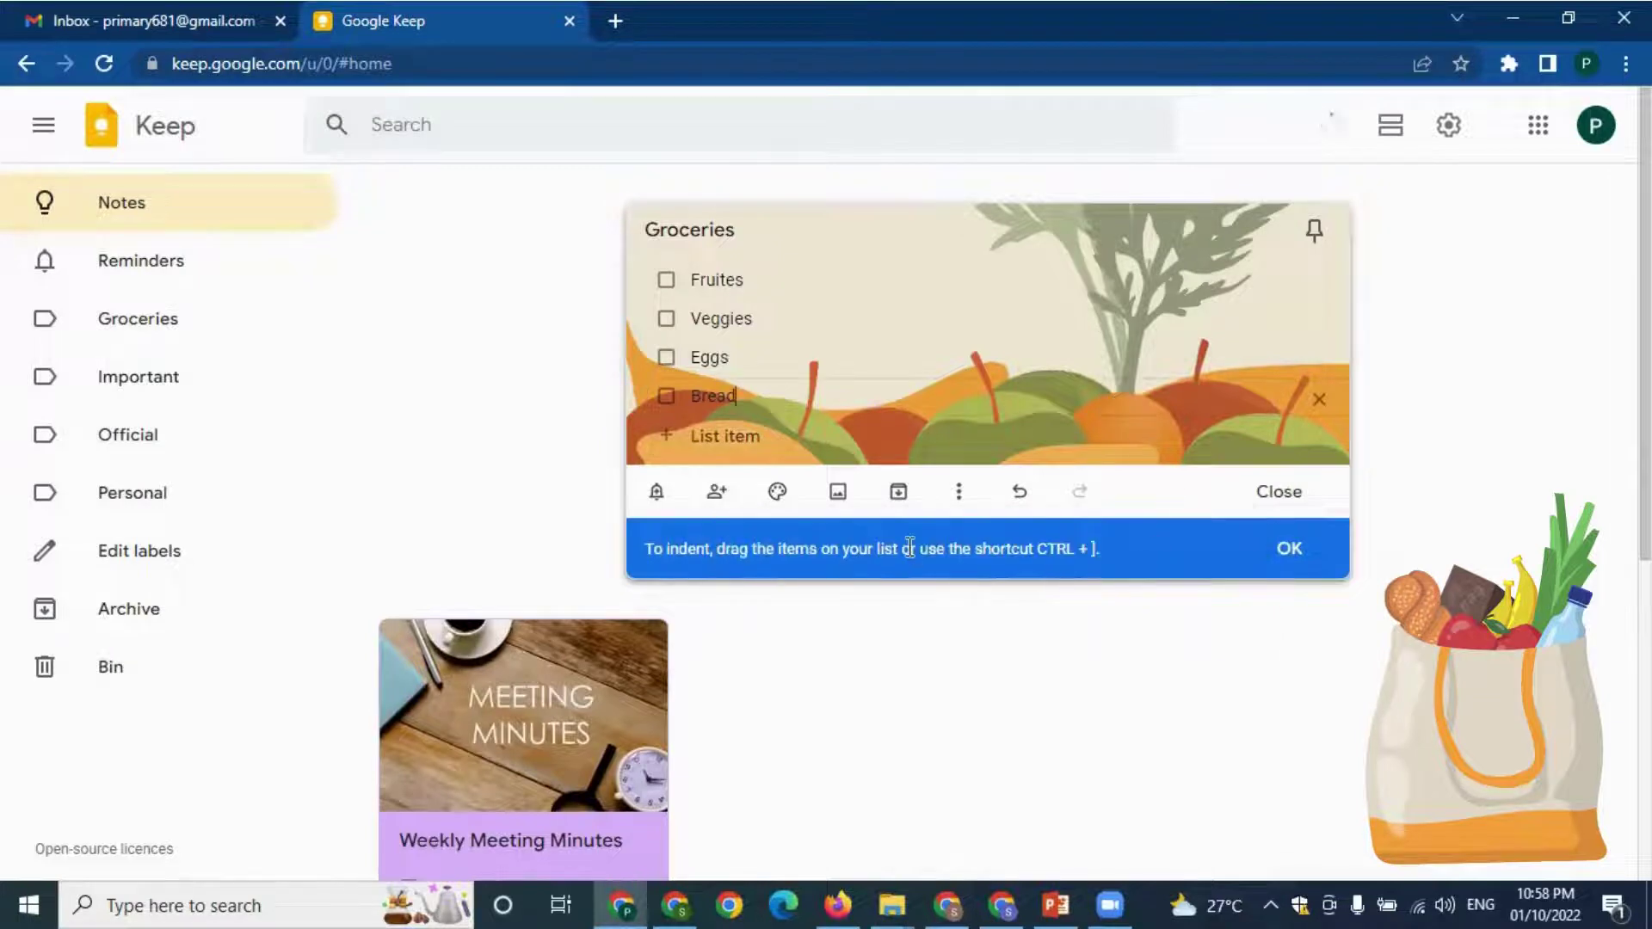
left_click(958, 492)
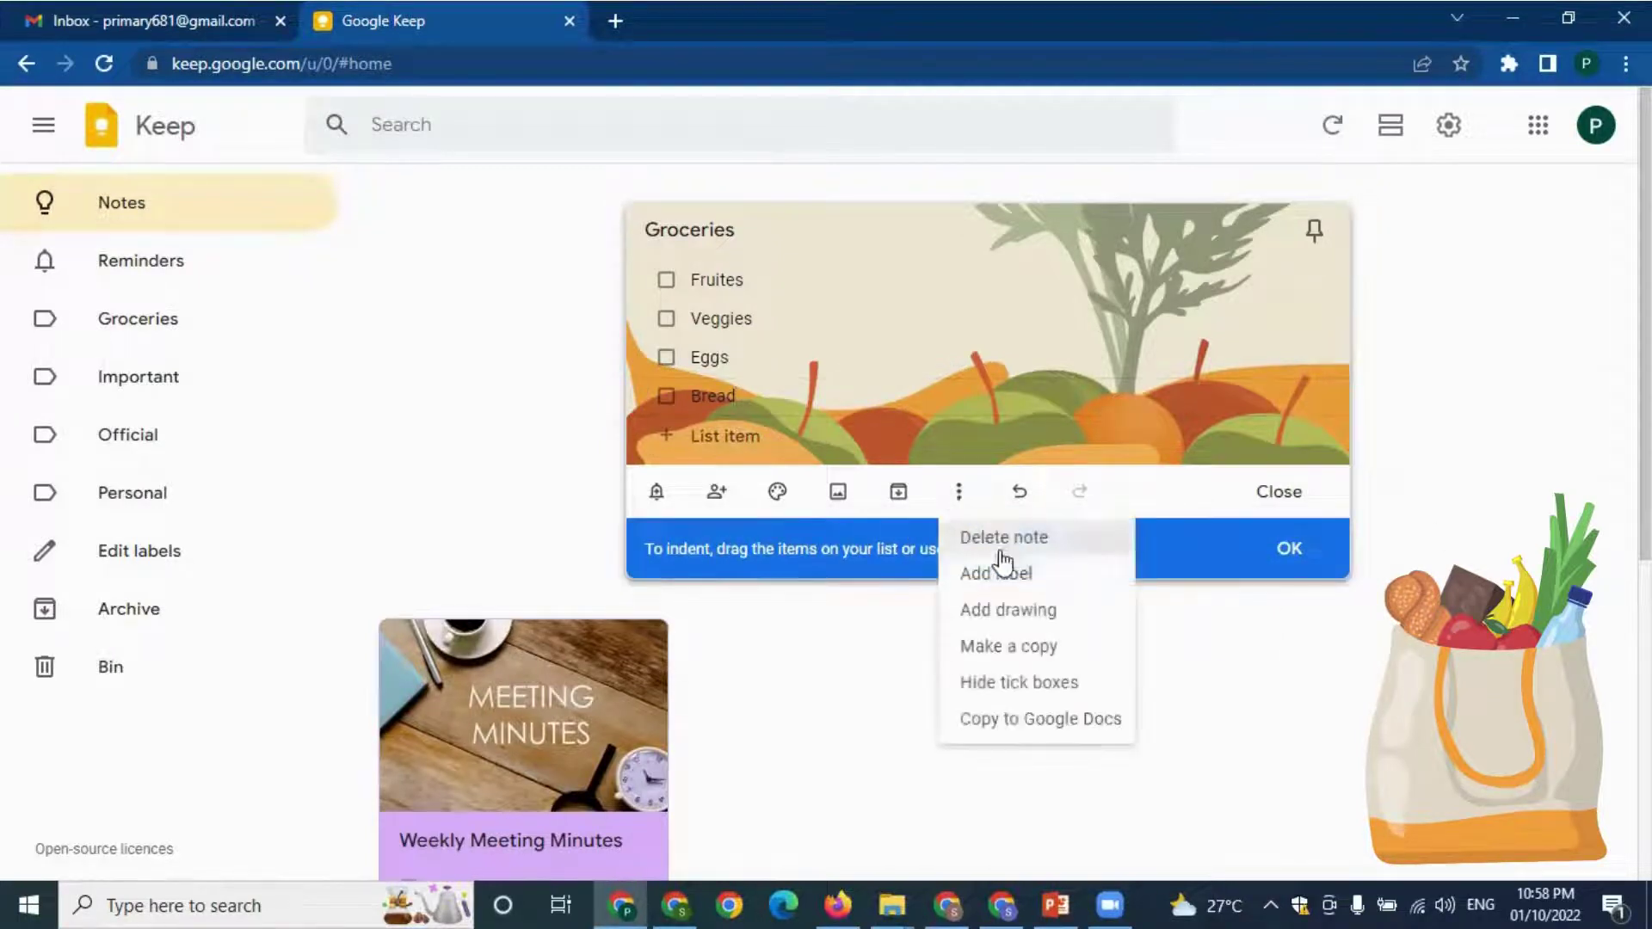
left_click(1002, 571)
left_click(981, 615)
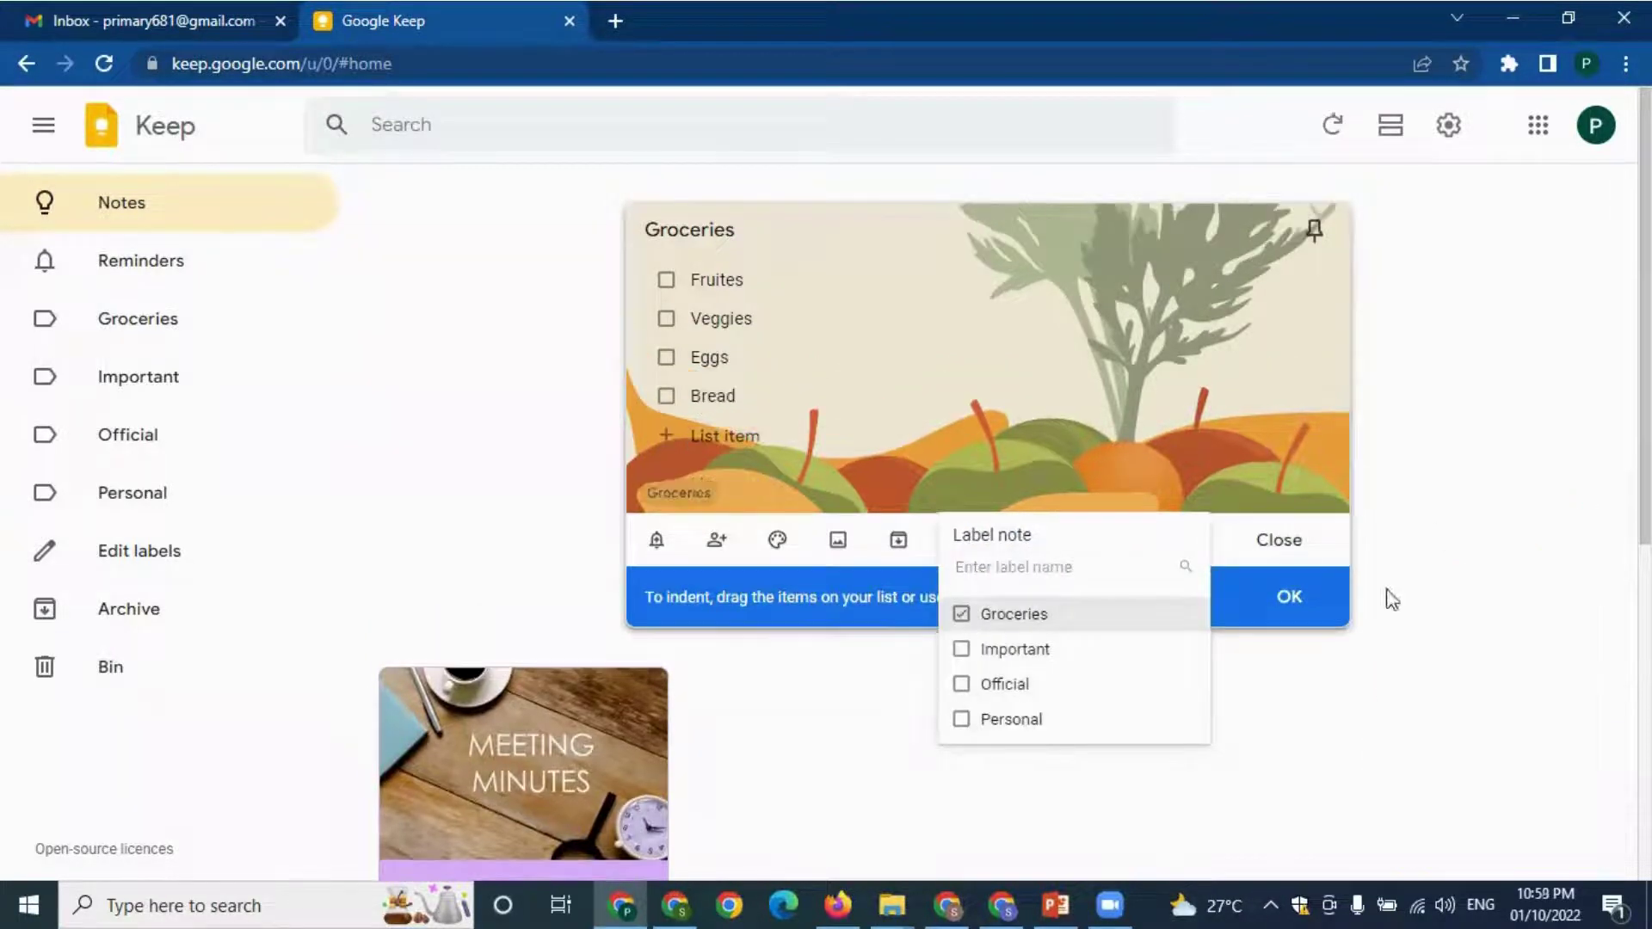
left_click(1331, 617)
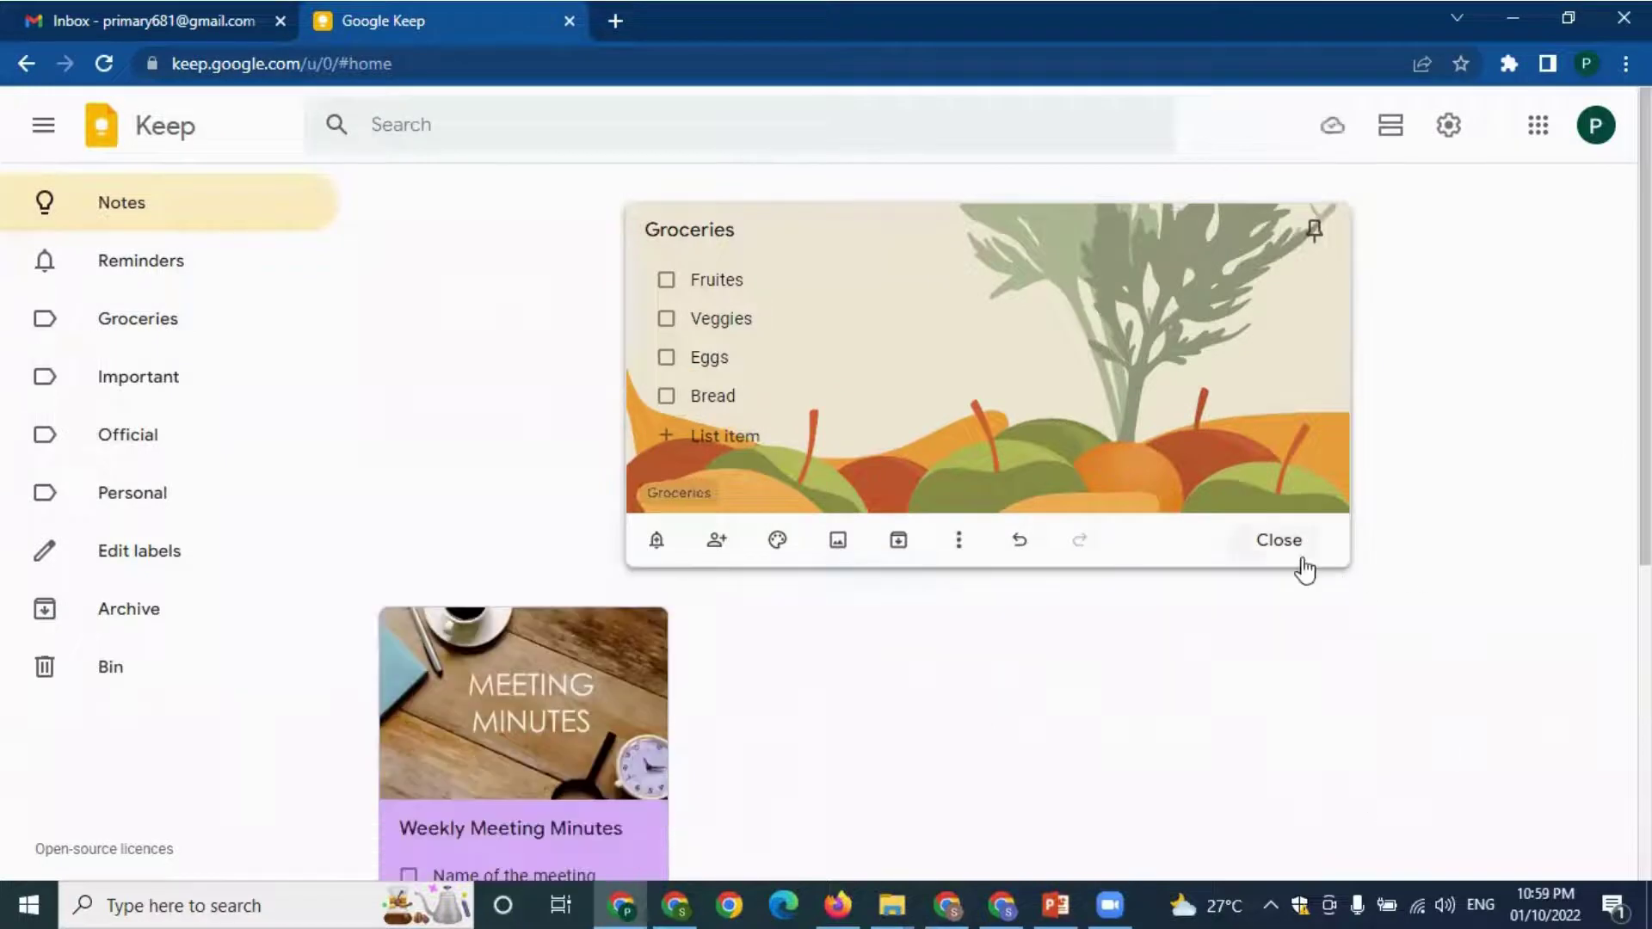
left_click(1294, 542)
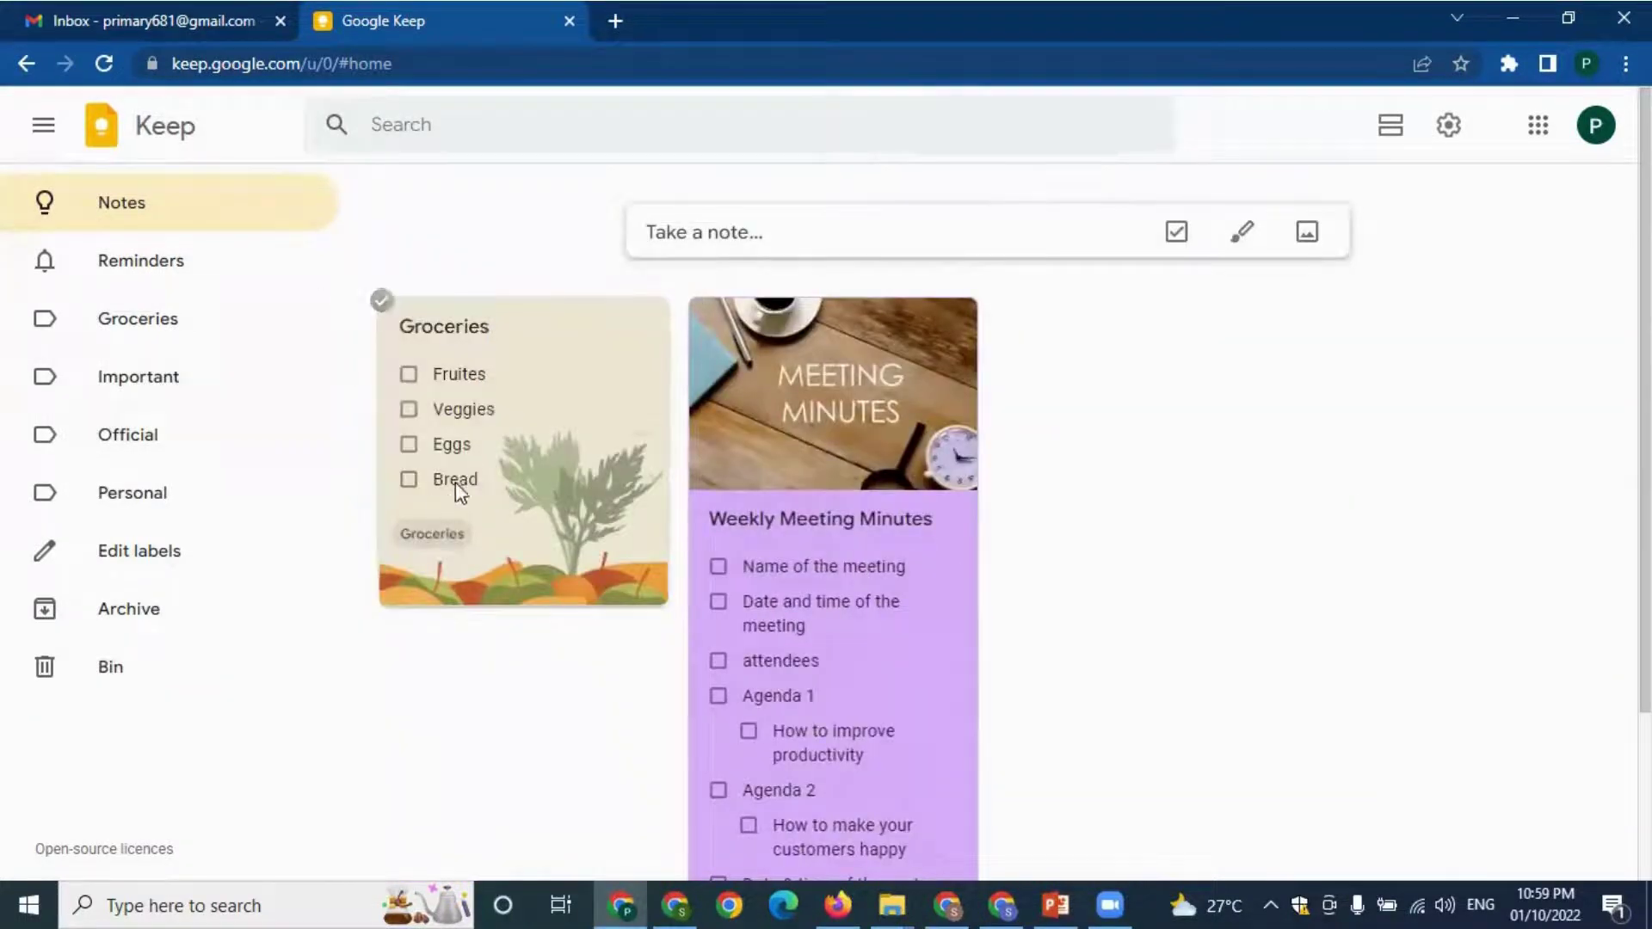
- Try rearranging the notes by moving the Groceries note past the Weekly Meeting Minutes note and back to first place
left_click_drag(533, 436, 811, 398)
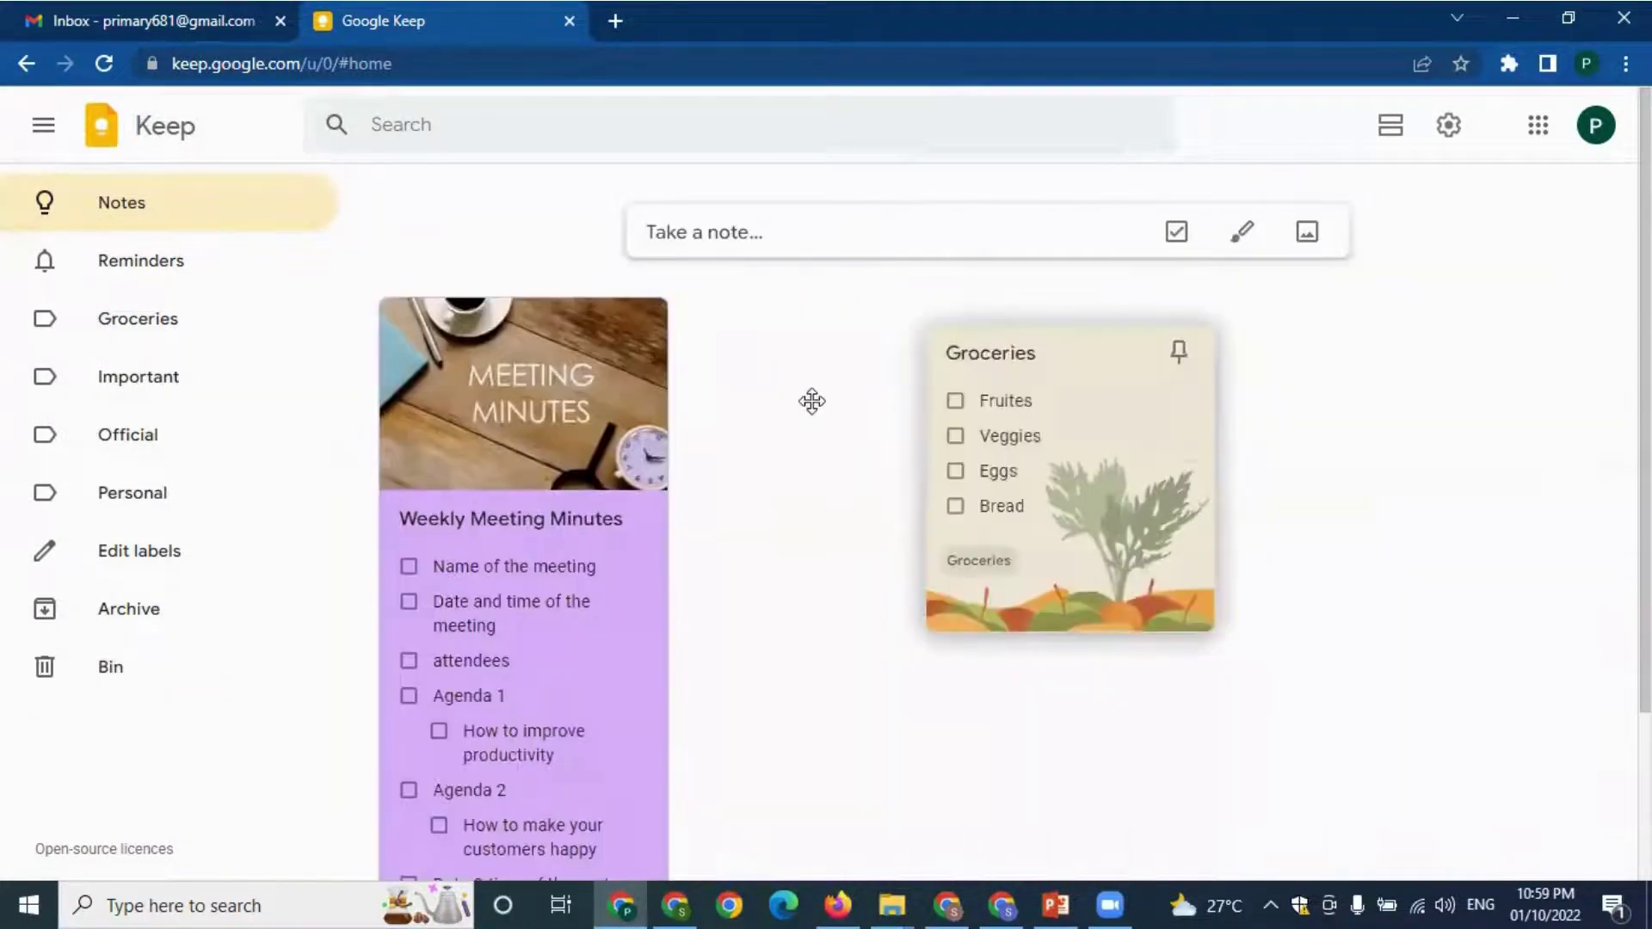
left_click_drag(457, 482, 1119, 504)
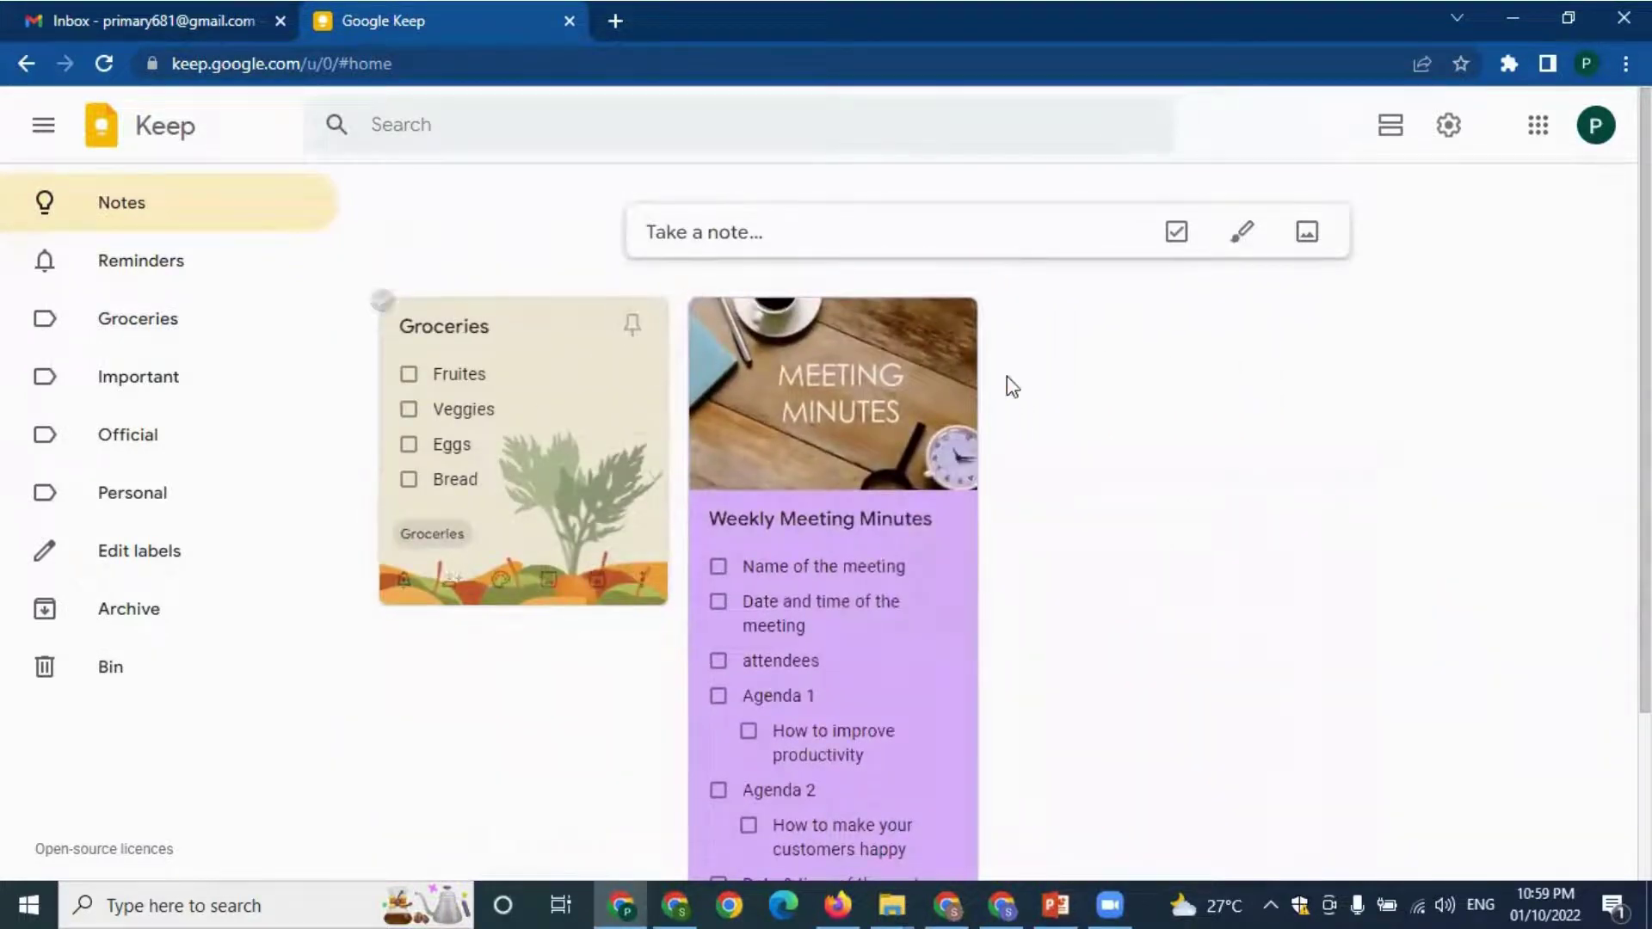
- Pin both the Groceries note and the Weekly Meeting Minutes note
left_click(634, 327)
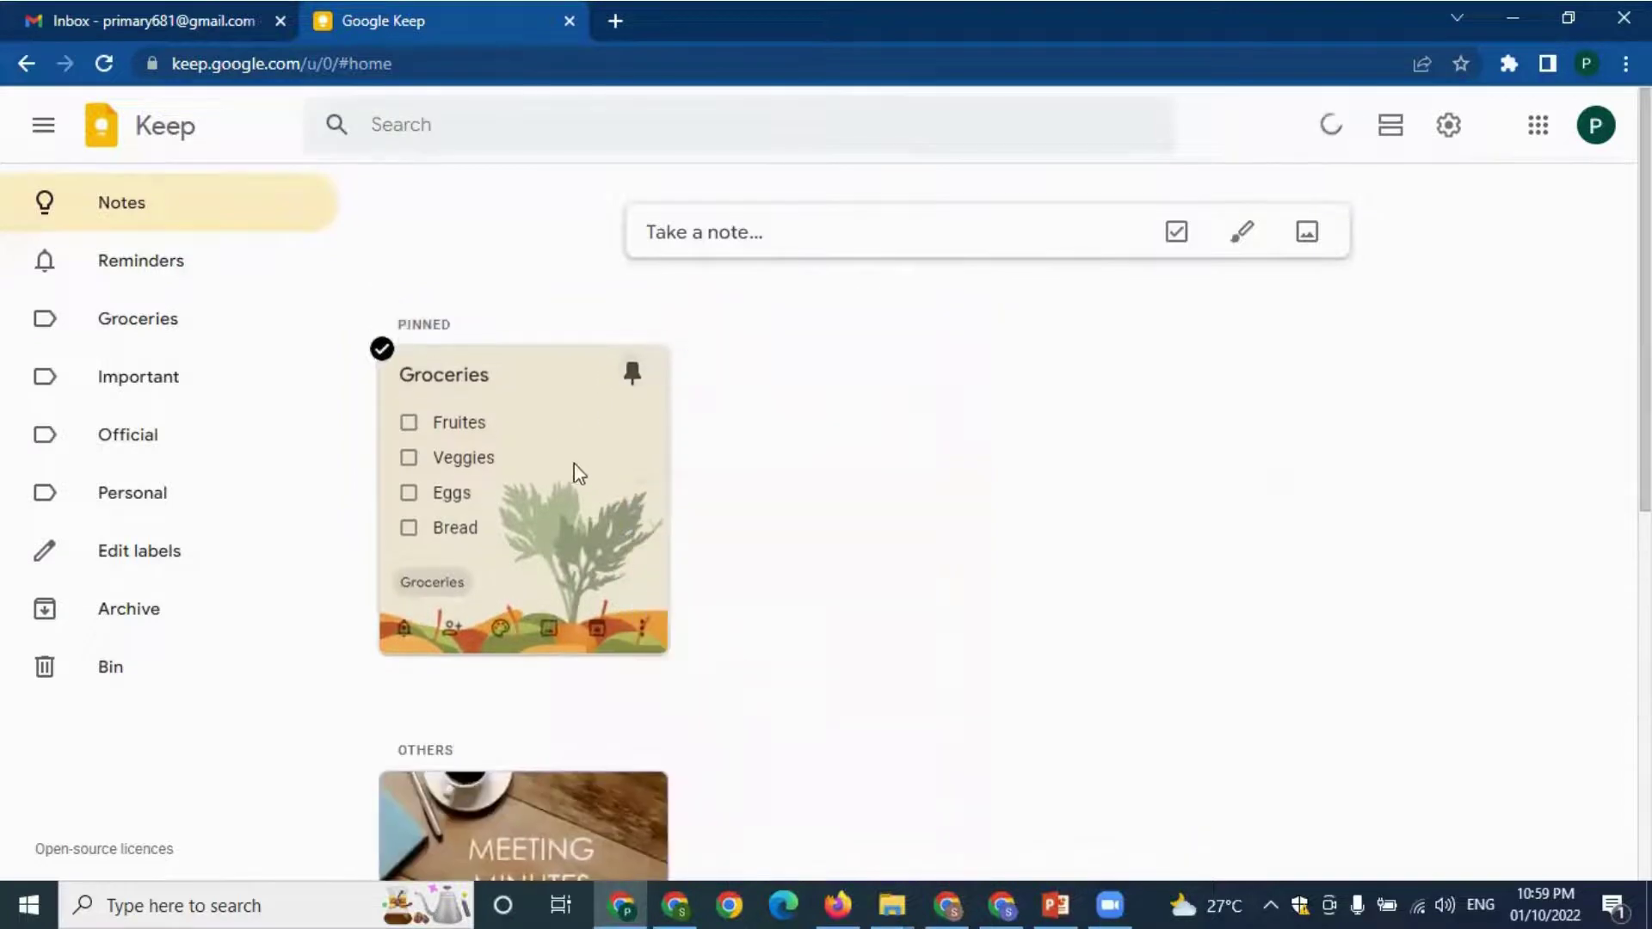
scroll(723, 510, "down", 1)
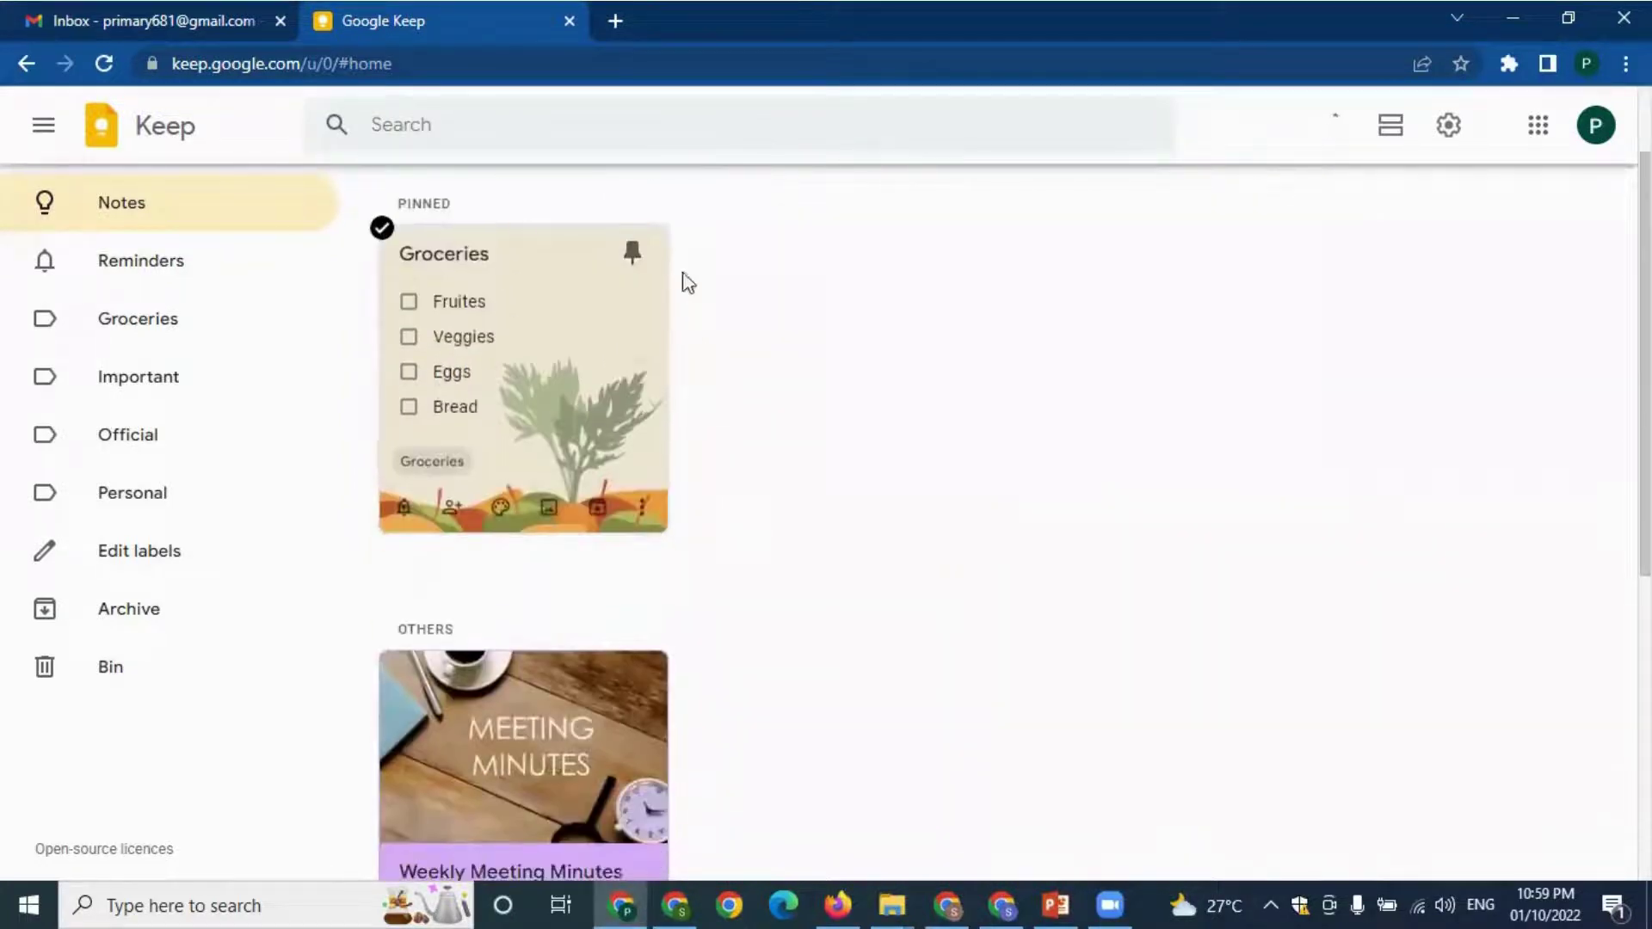
scroll(747, 396, "down", 4)
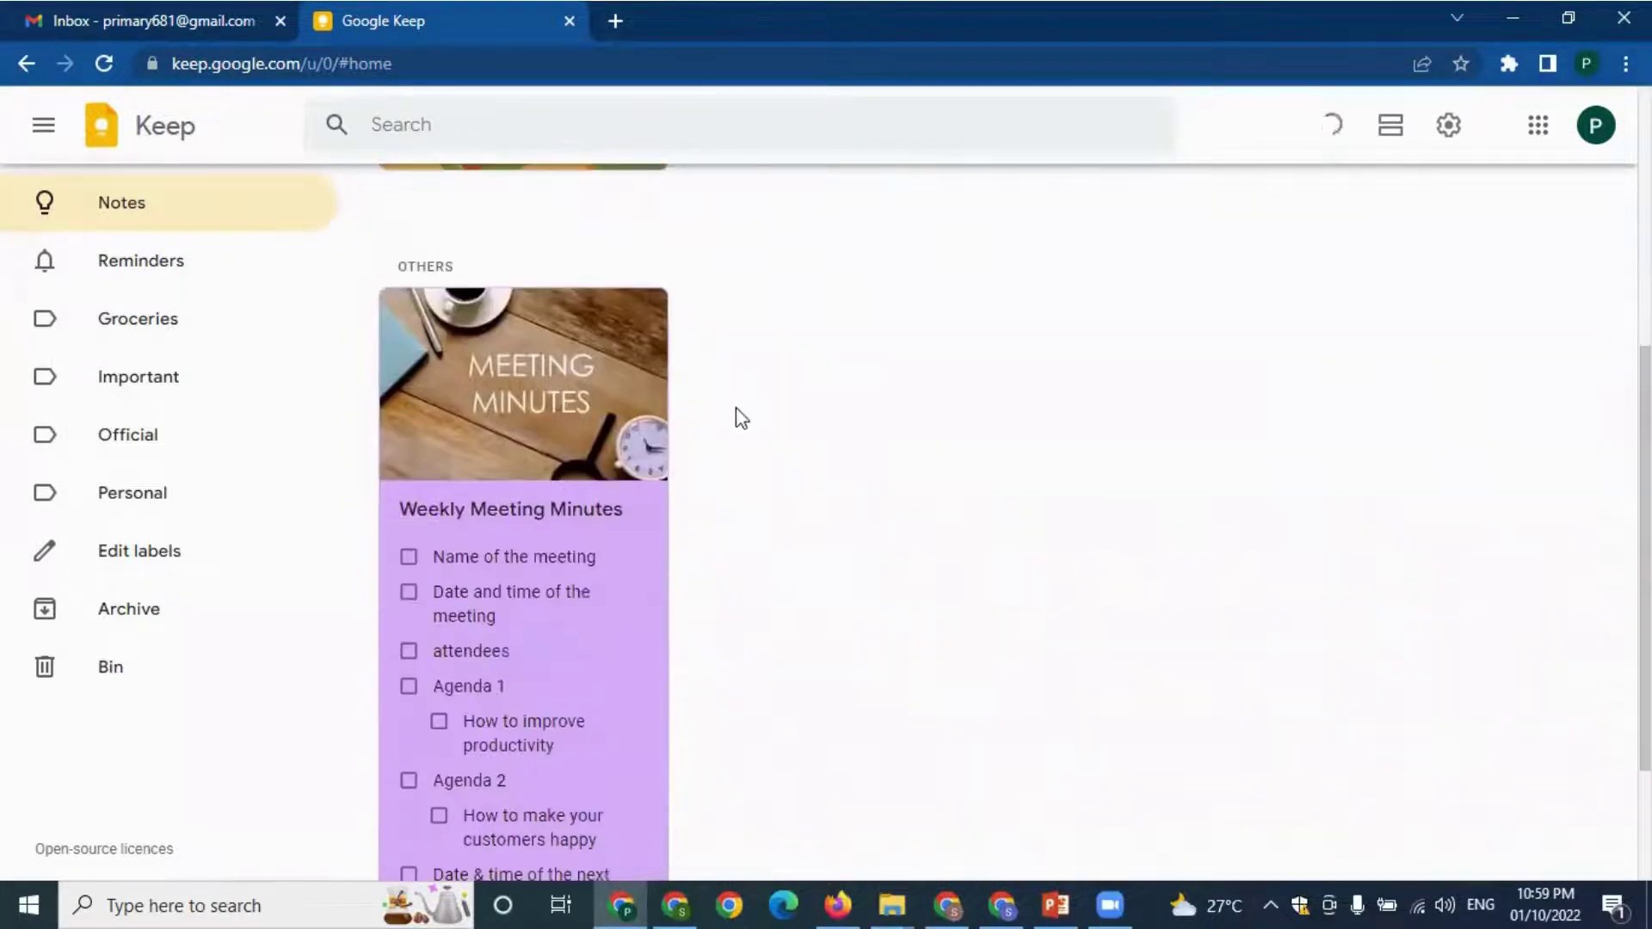
left_click(644, 314)
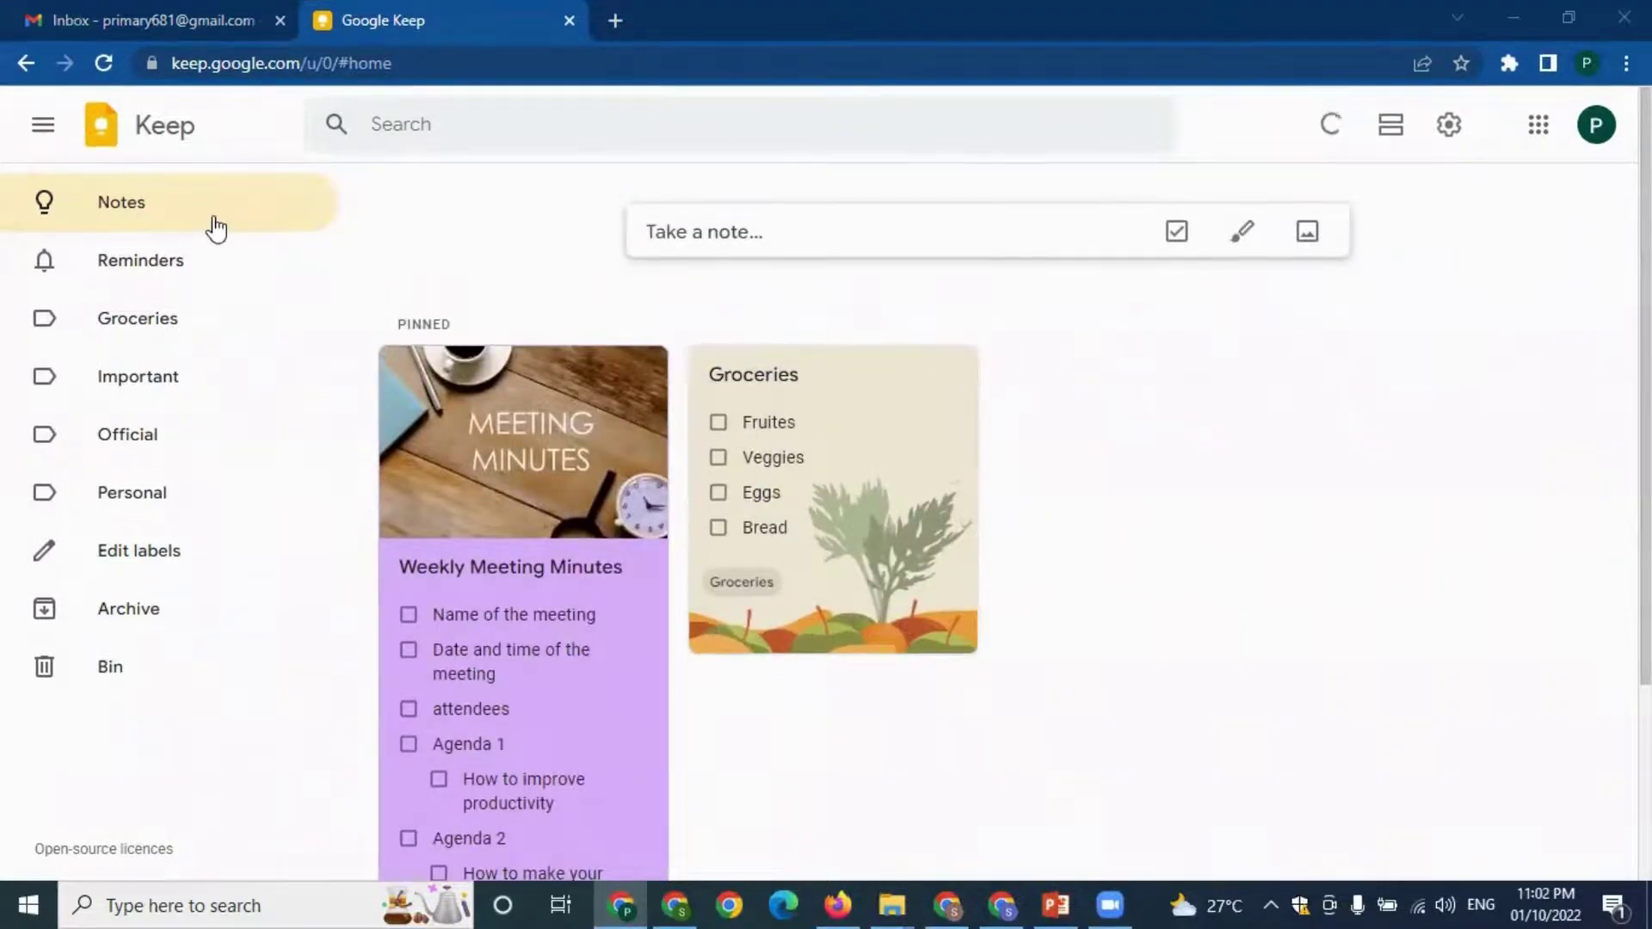
- Start a new note titled Riddle with the text "Solve this riddle" followed by a line break
left_click(757, 232)
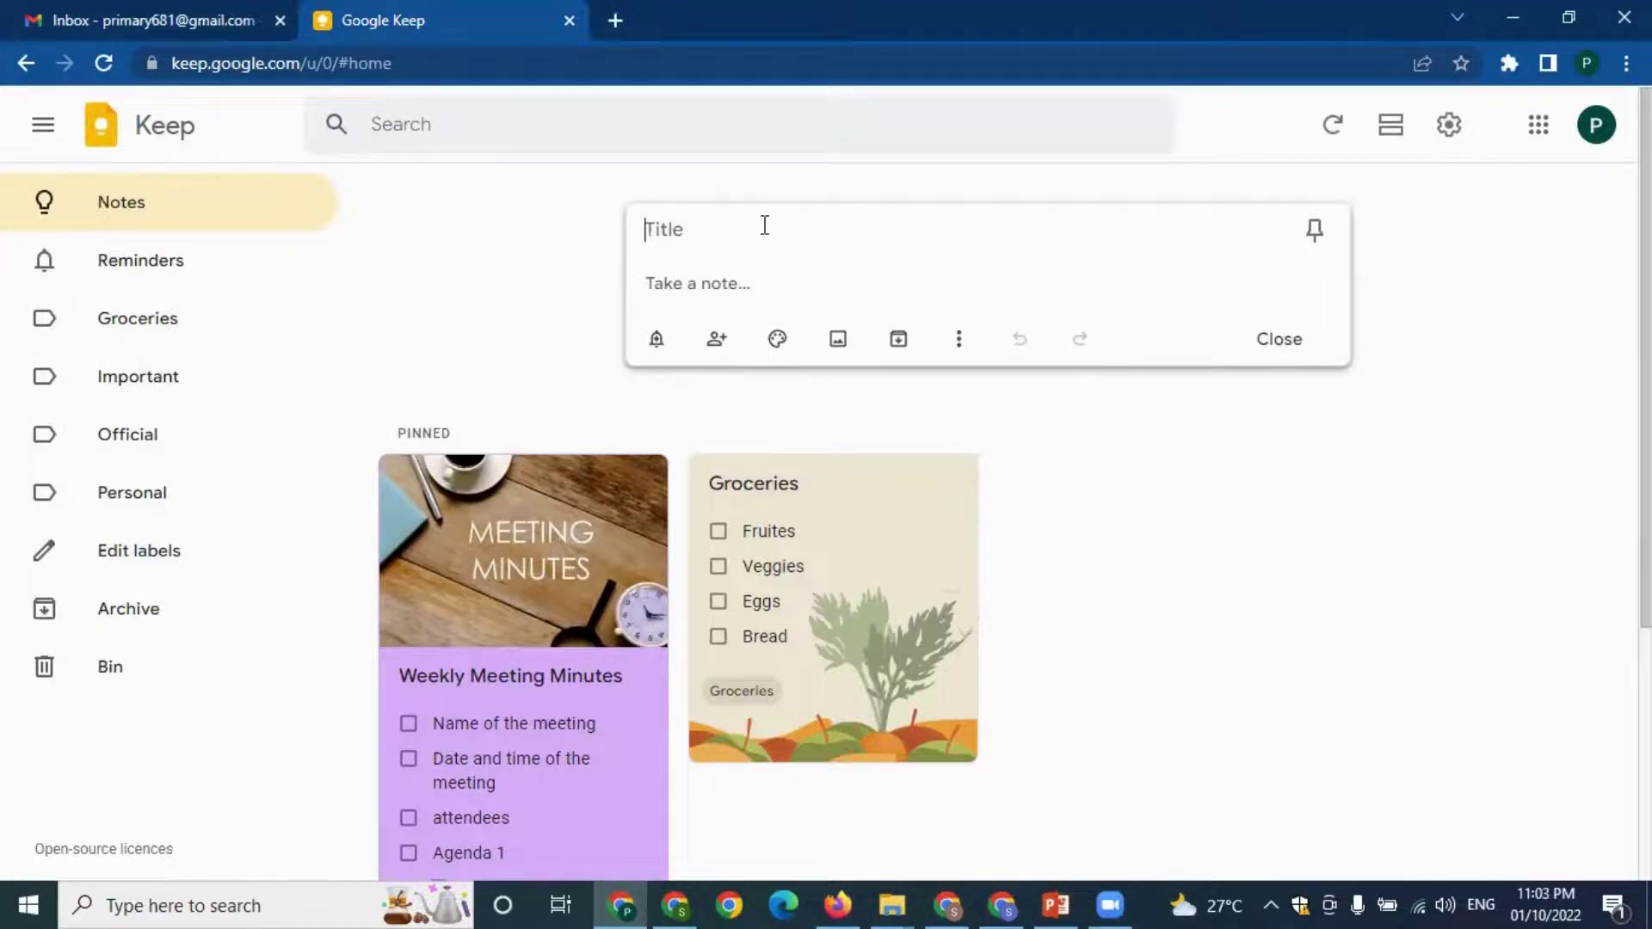
type("Riddle")
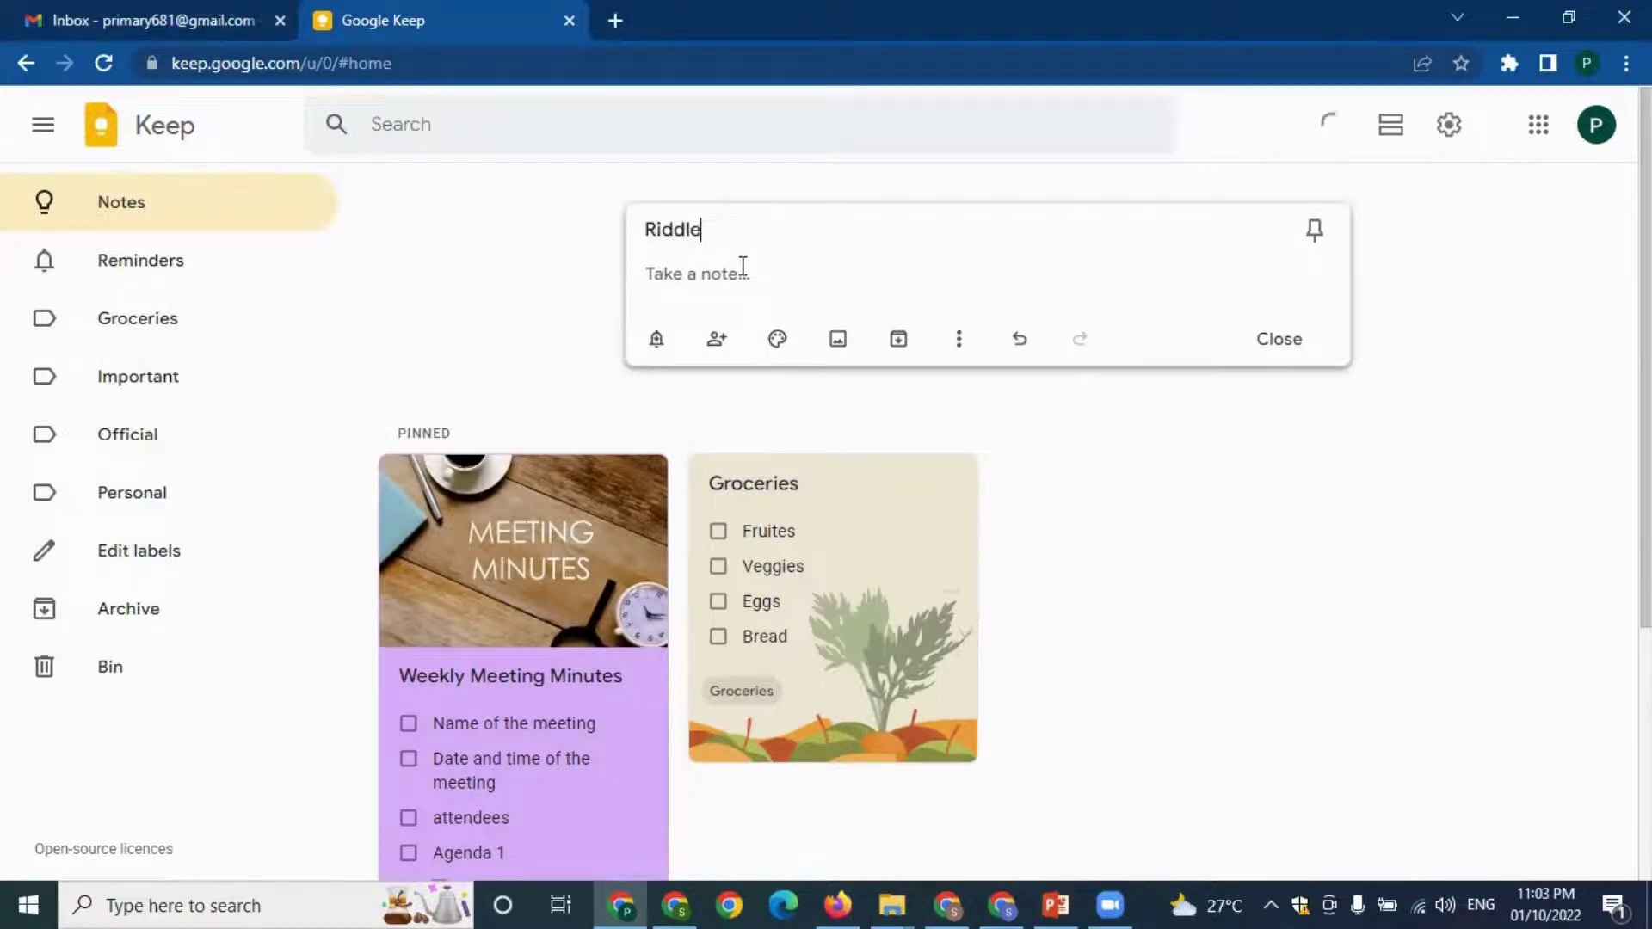
type("s=")
key("BackSpace")
type("Solve this riddle")
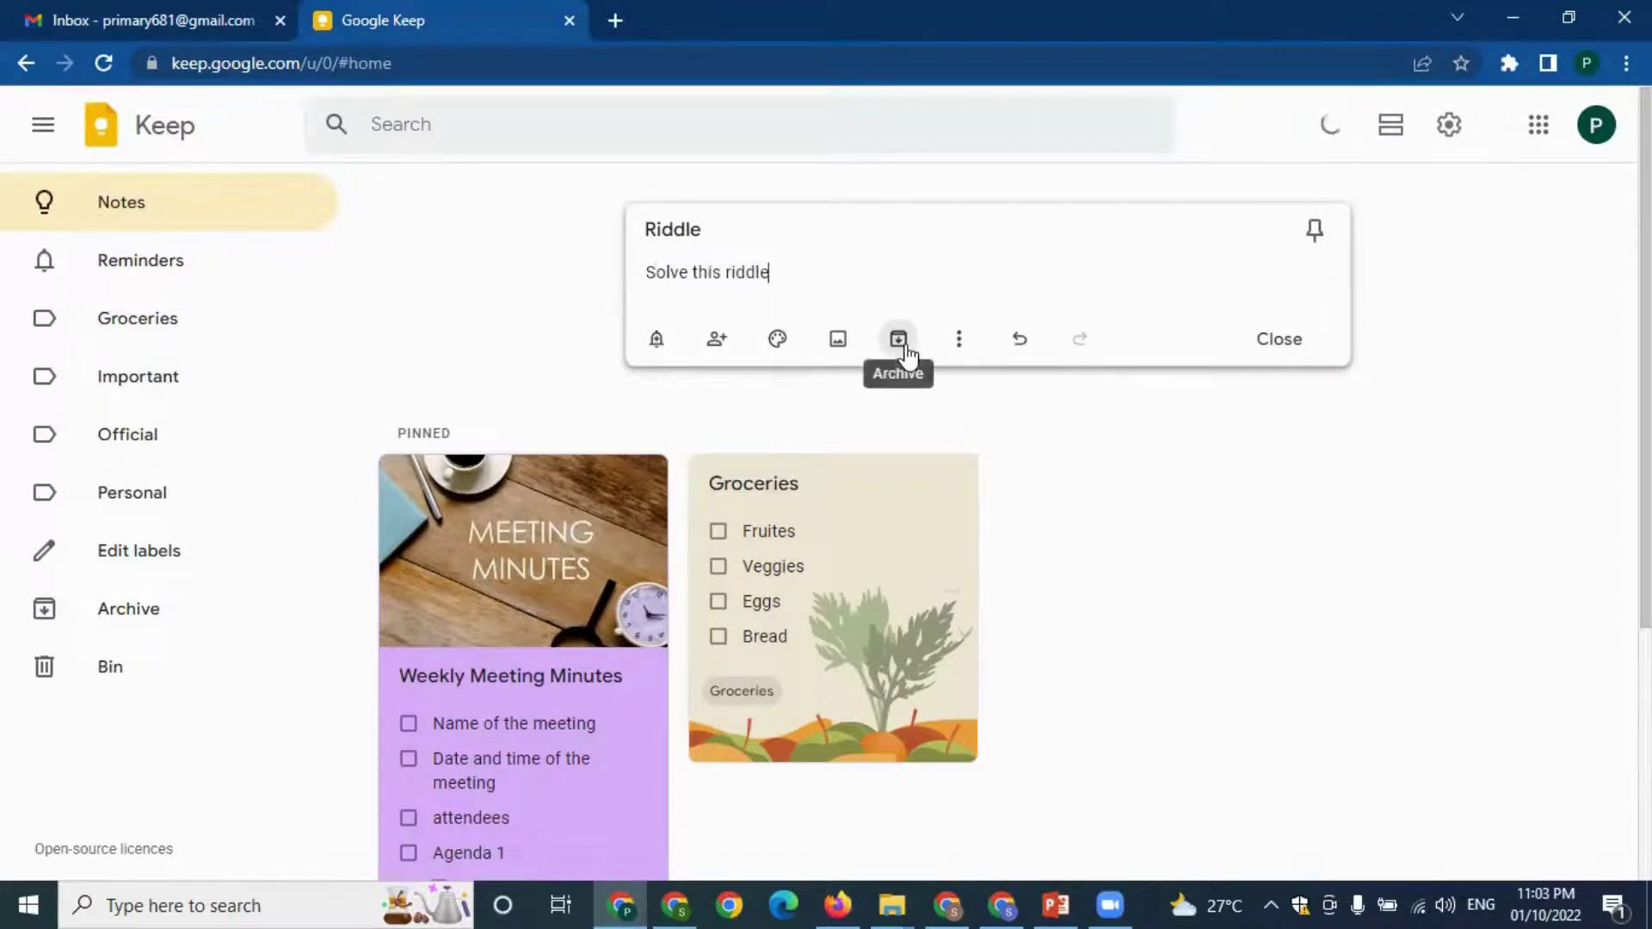
key("Return")
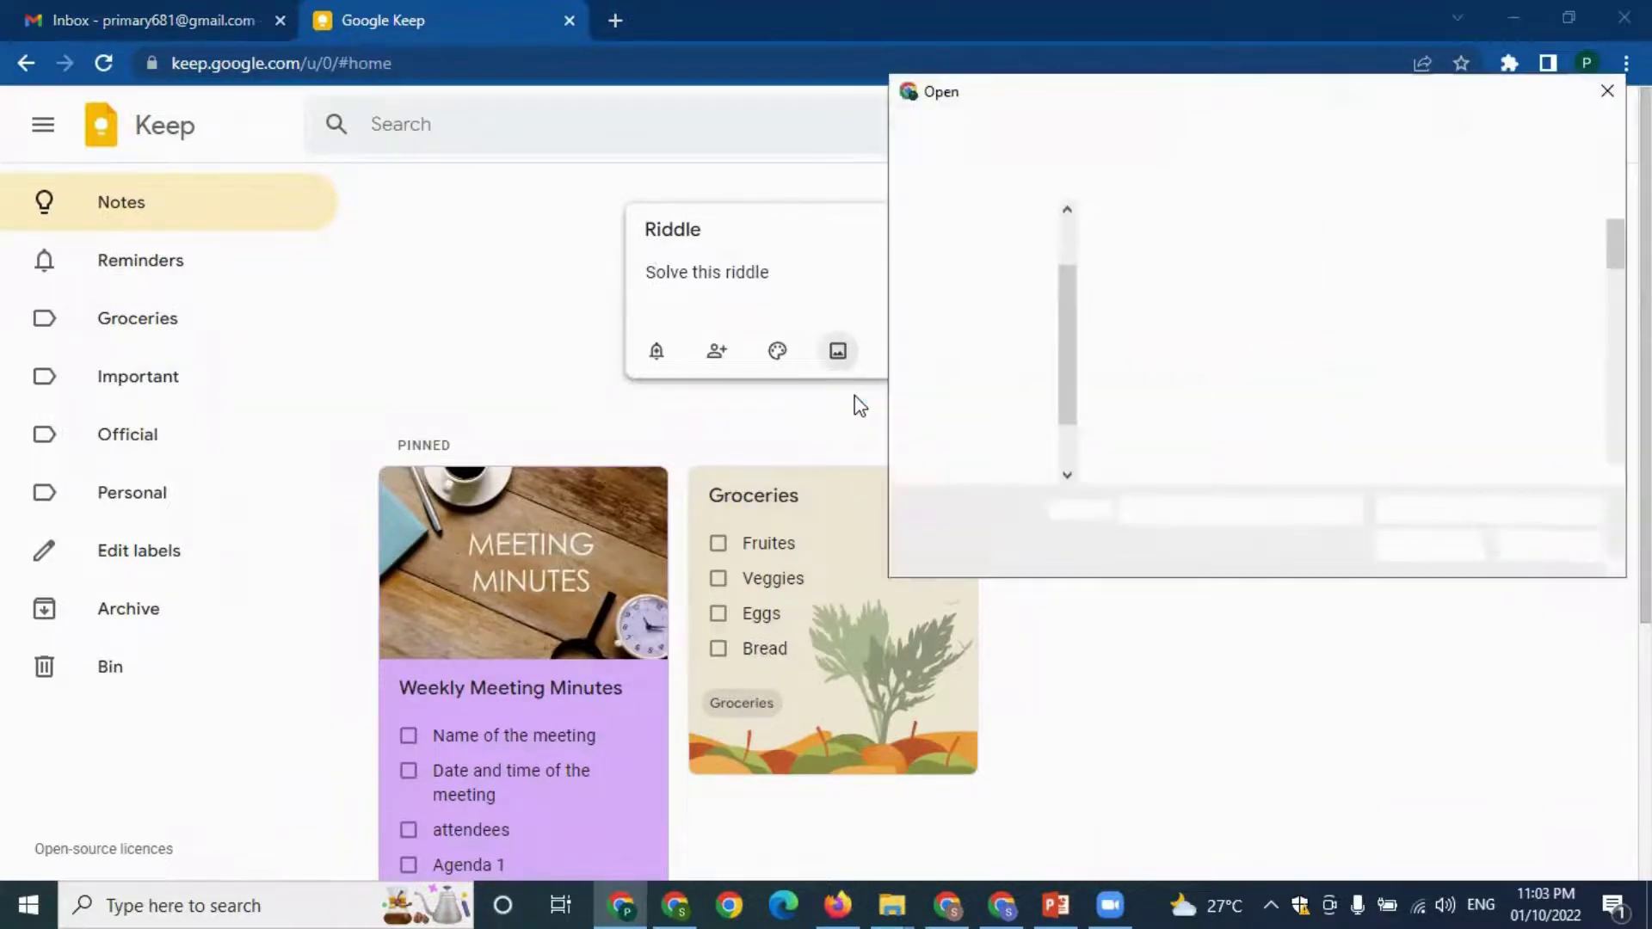
- Insert the 2-digit number riddle picture into the Riddle note and look over the opened note
double_click(1184, 410)
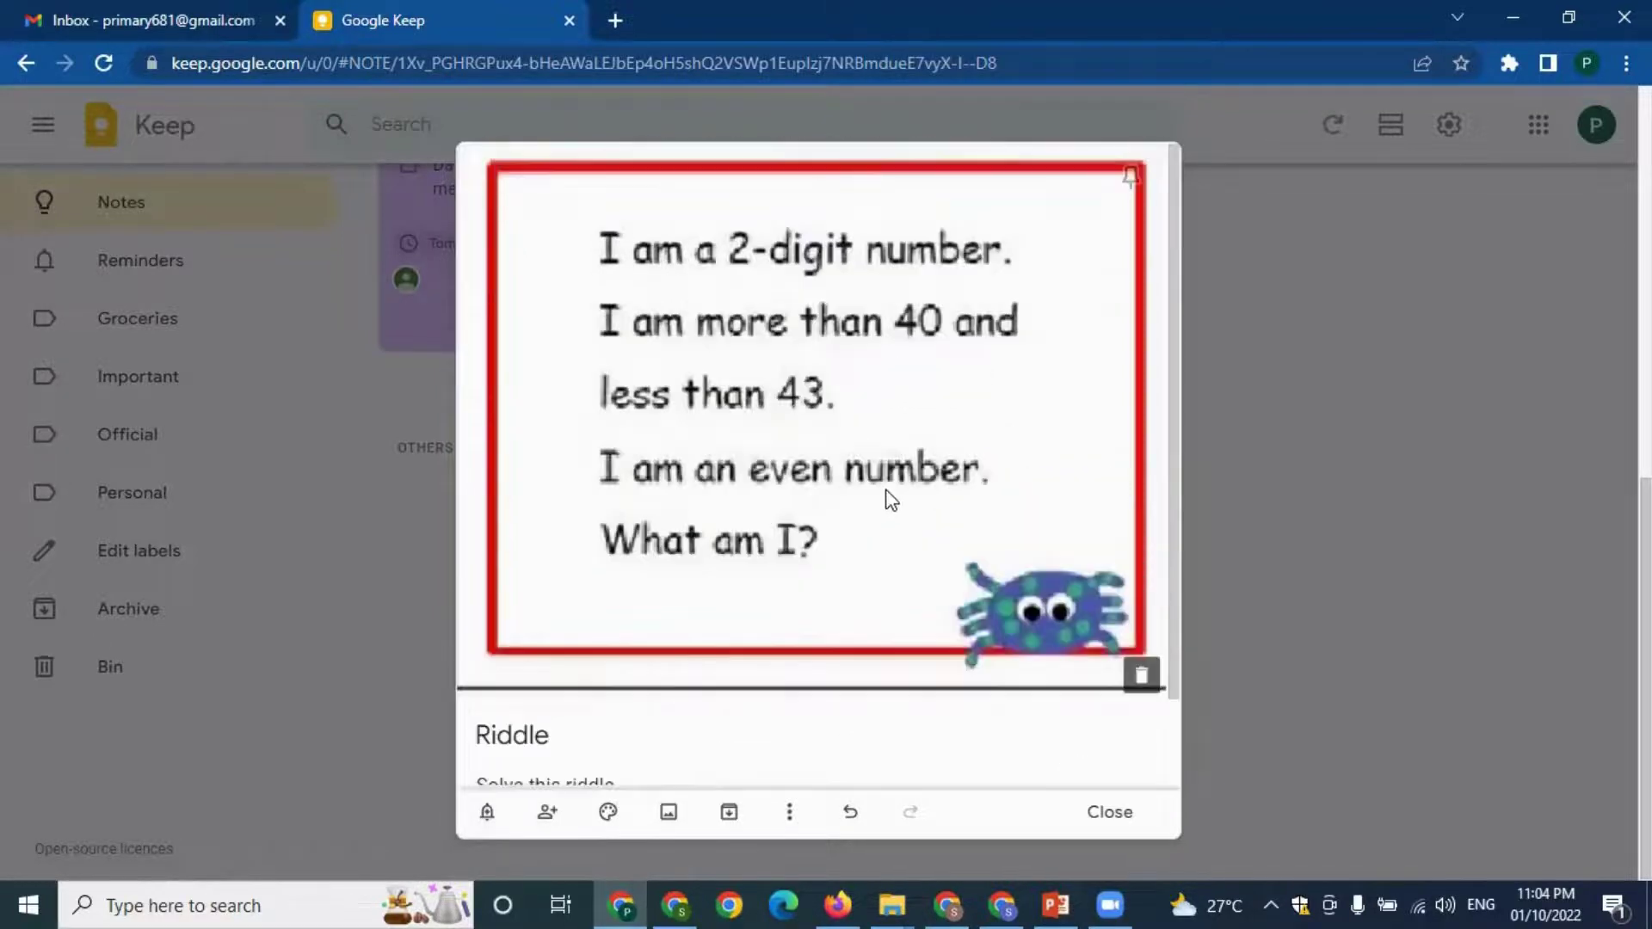
scroll(915, 505, "down", 1)
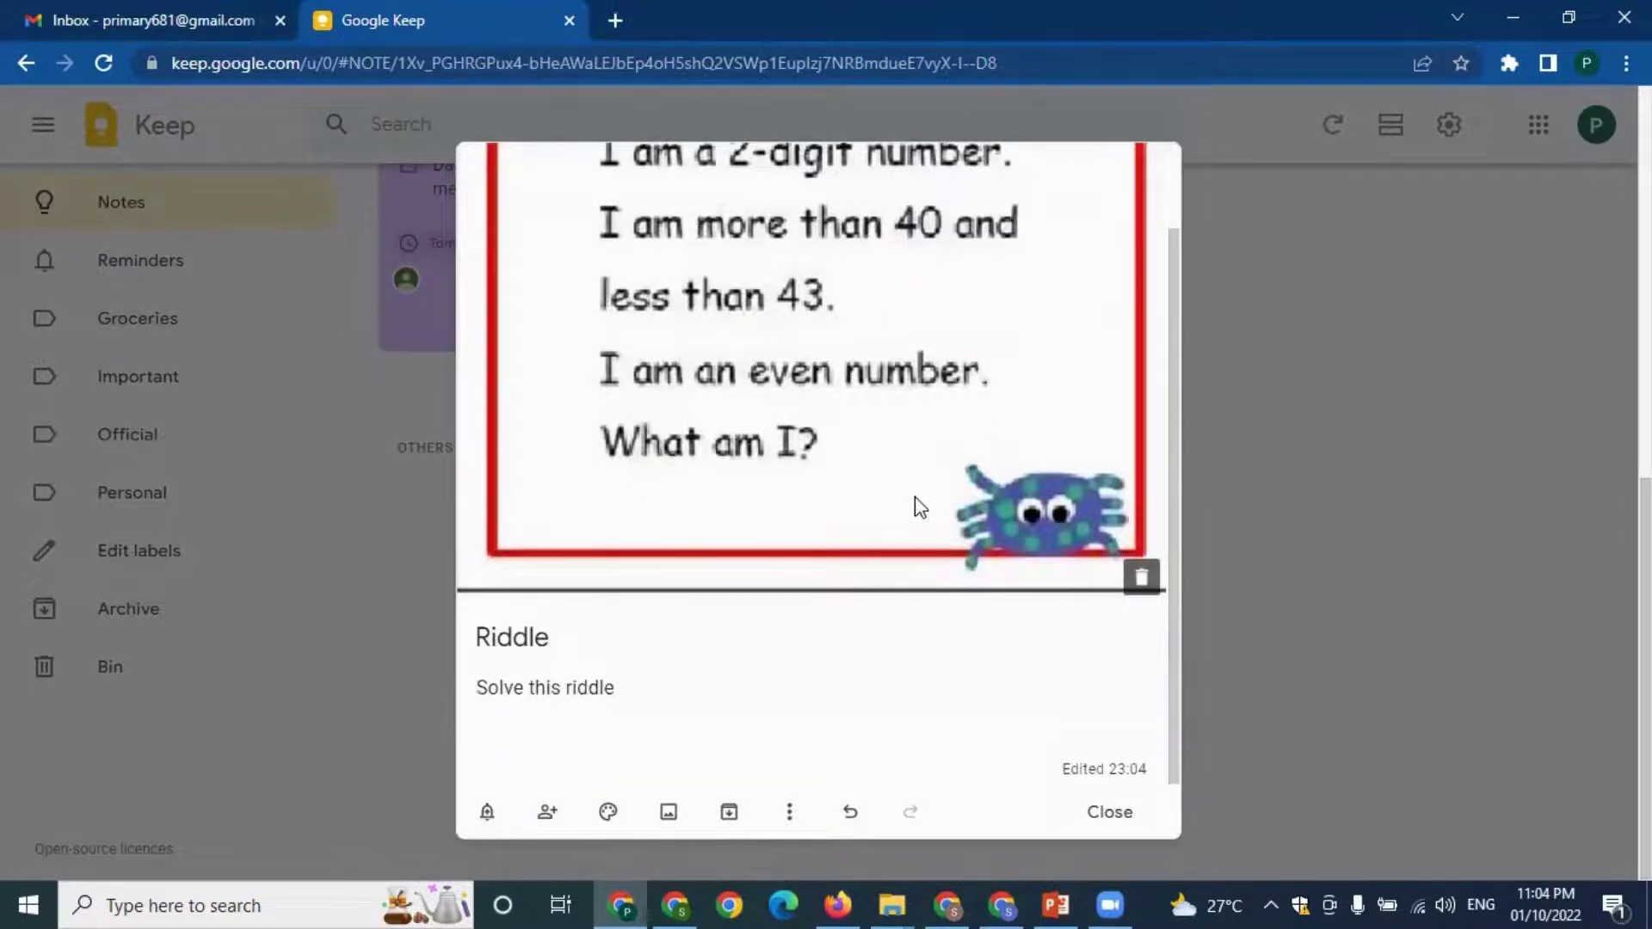
scroll(904, 471, "up", 1)
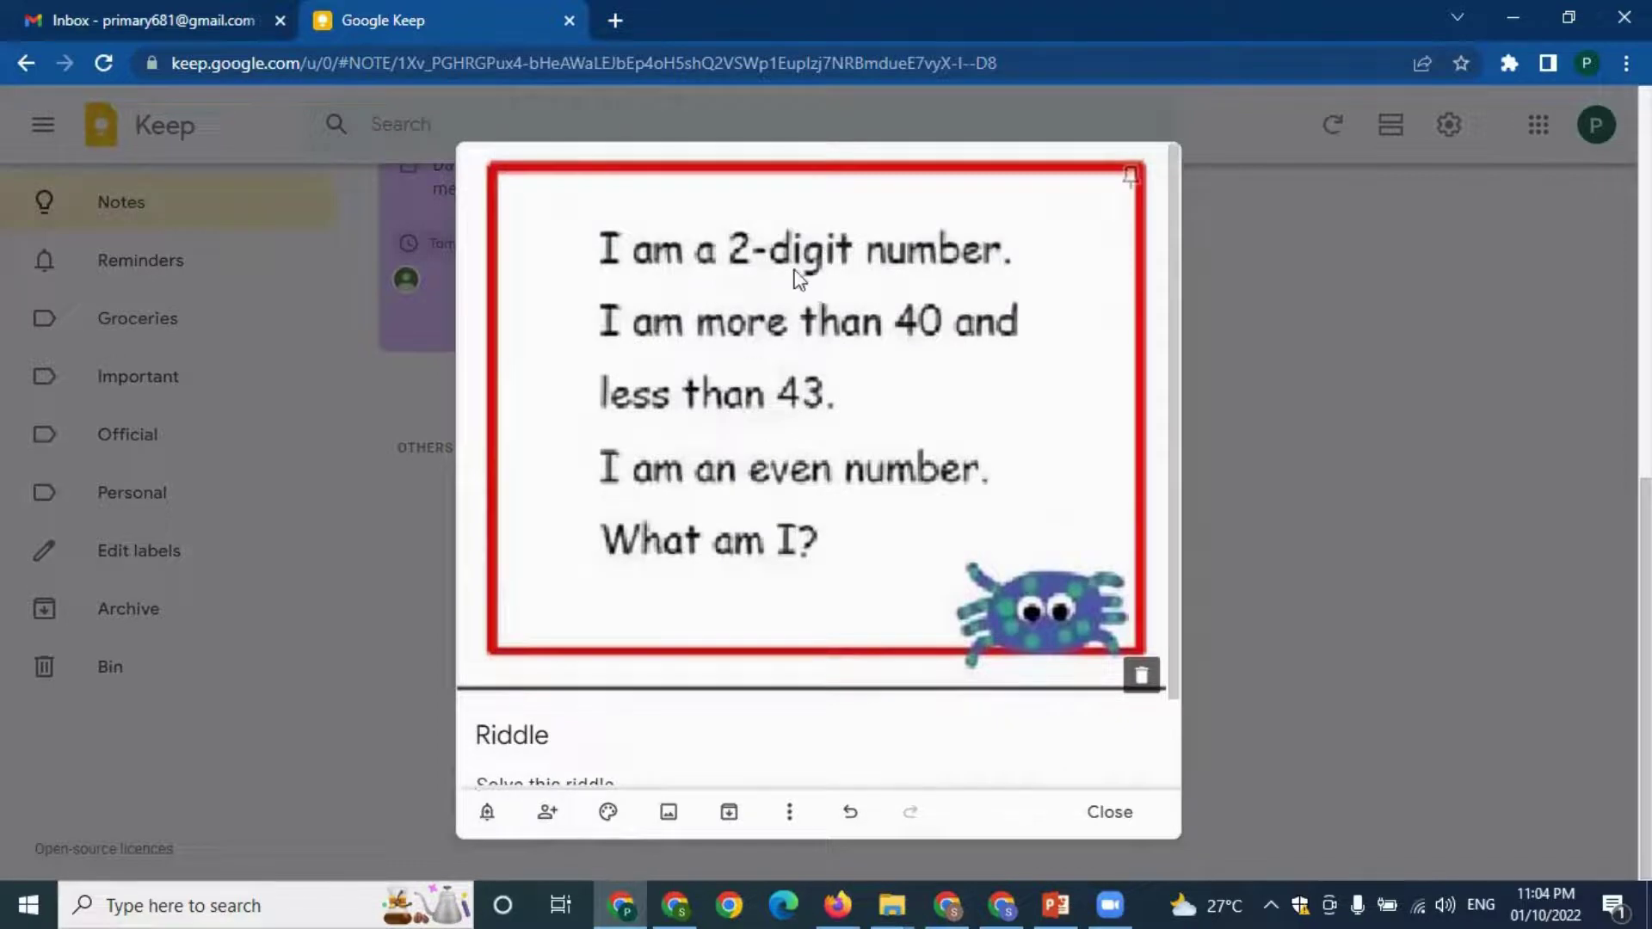
- Grab the text from the riddle picture into the Riddle note and compare it with the picture
scroll(765, 379, "down", 1)
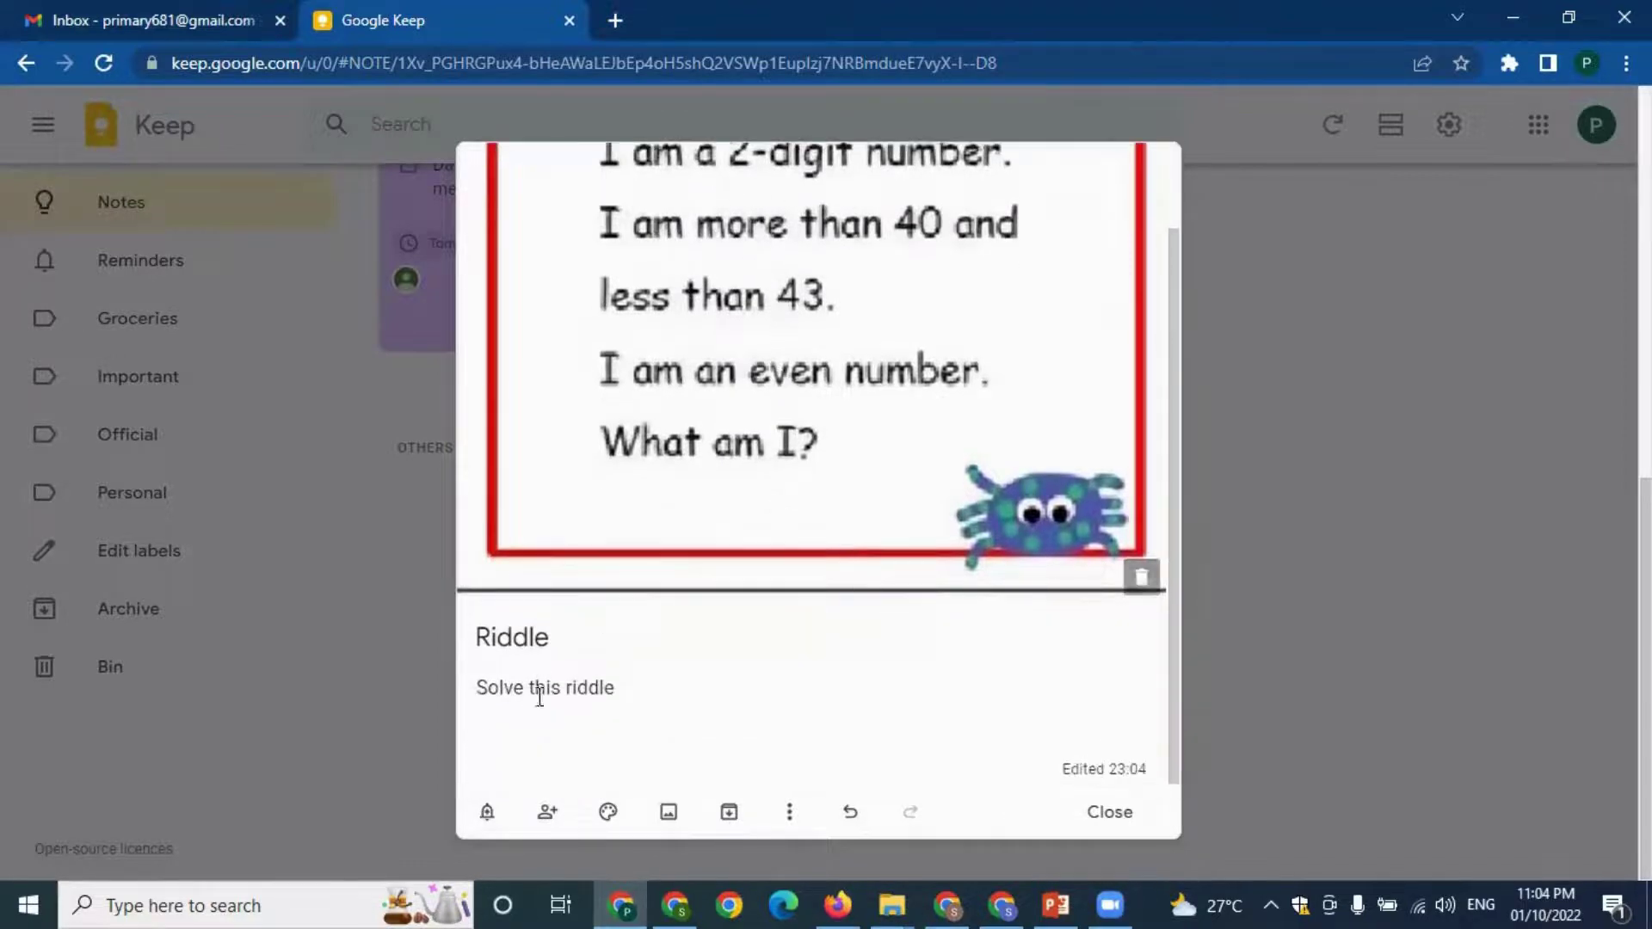
left_click(576, 740)
scroll(912, 505, "up", 1)
scroll(916, 478, "down", 1)
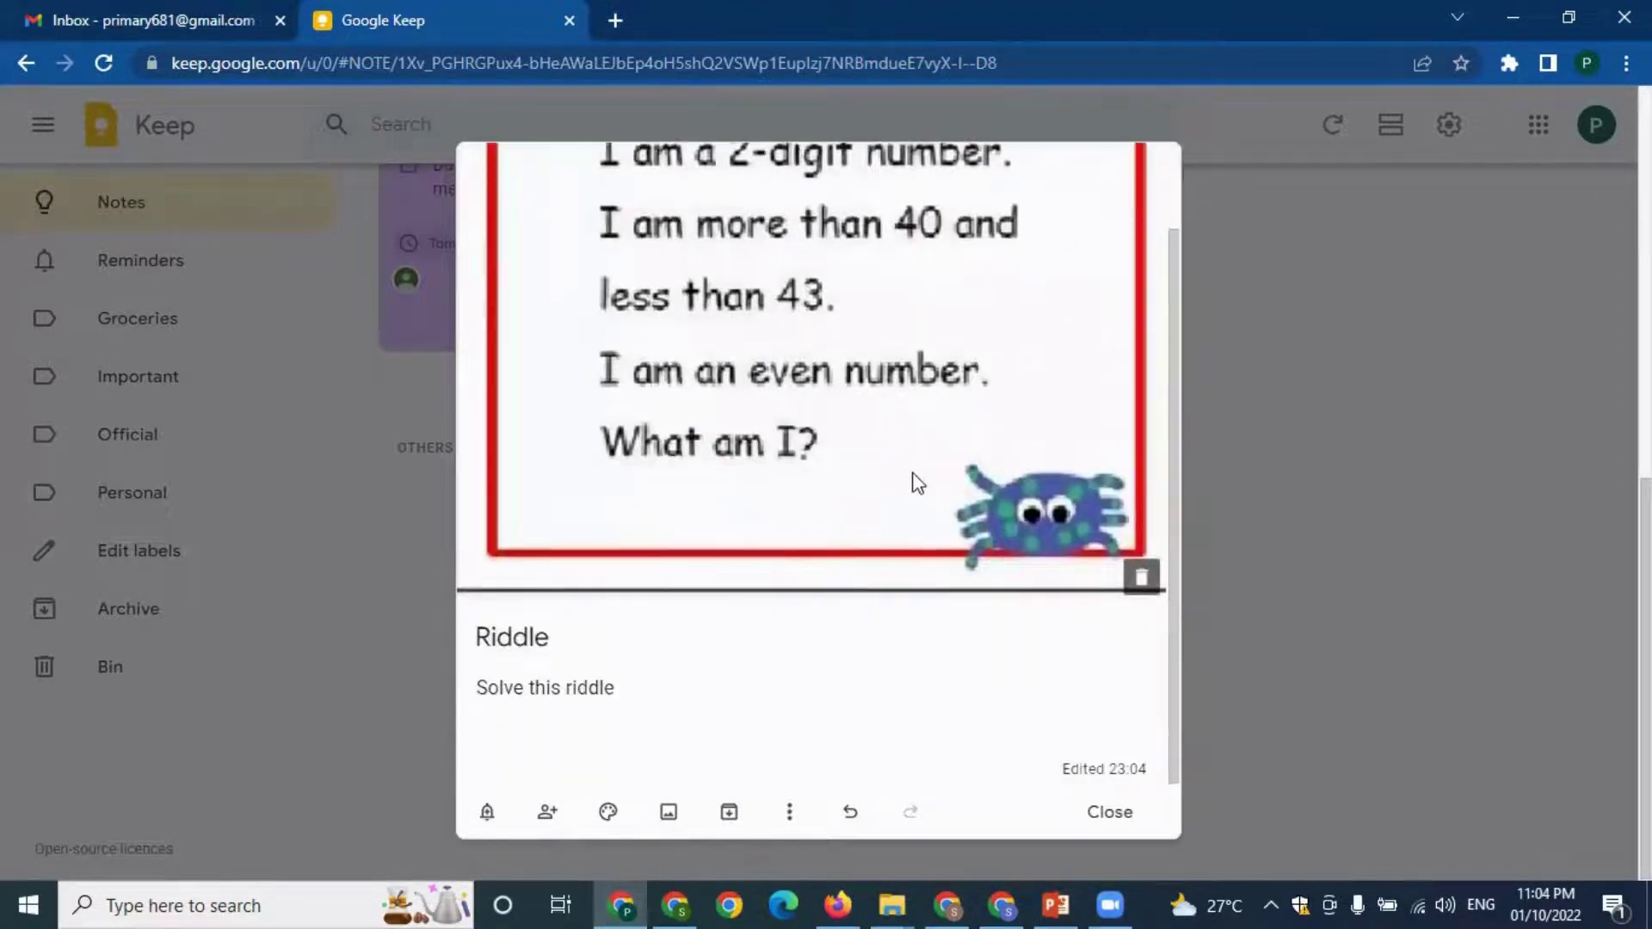
left_click(790, 812)
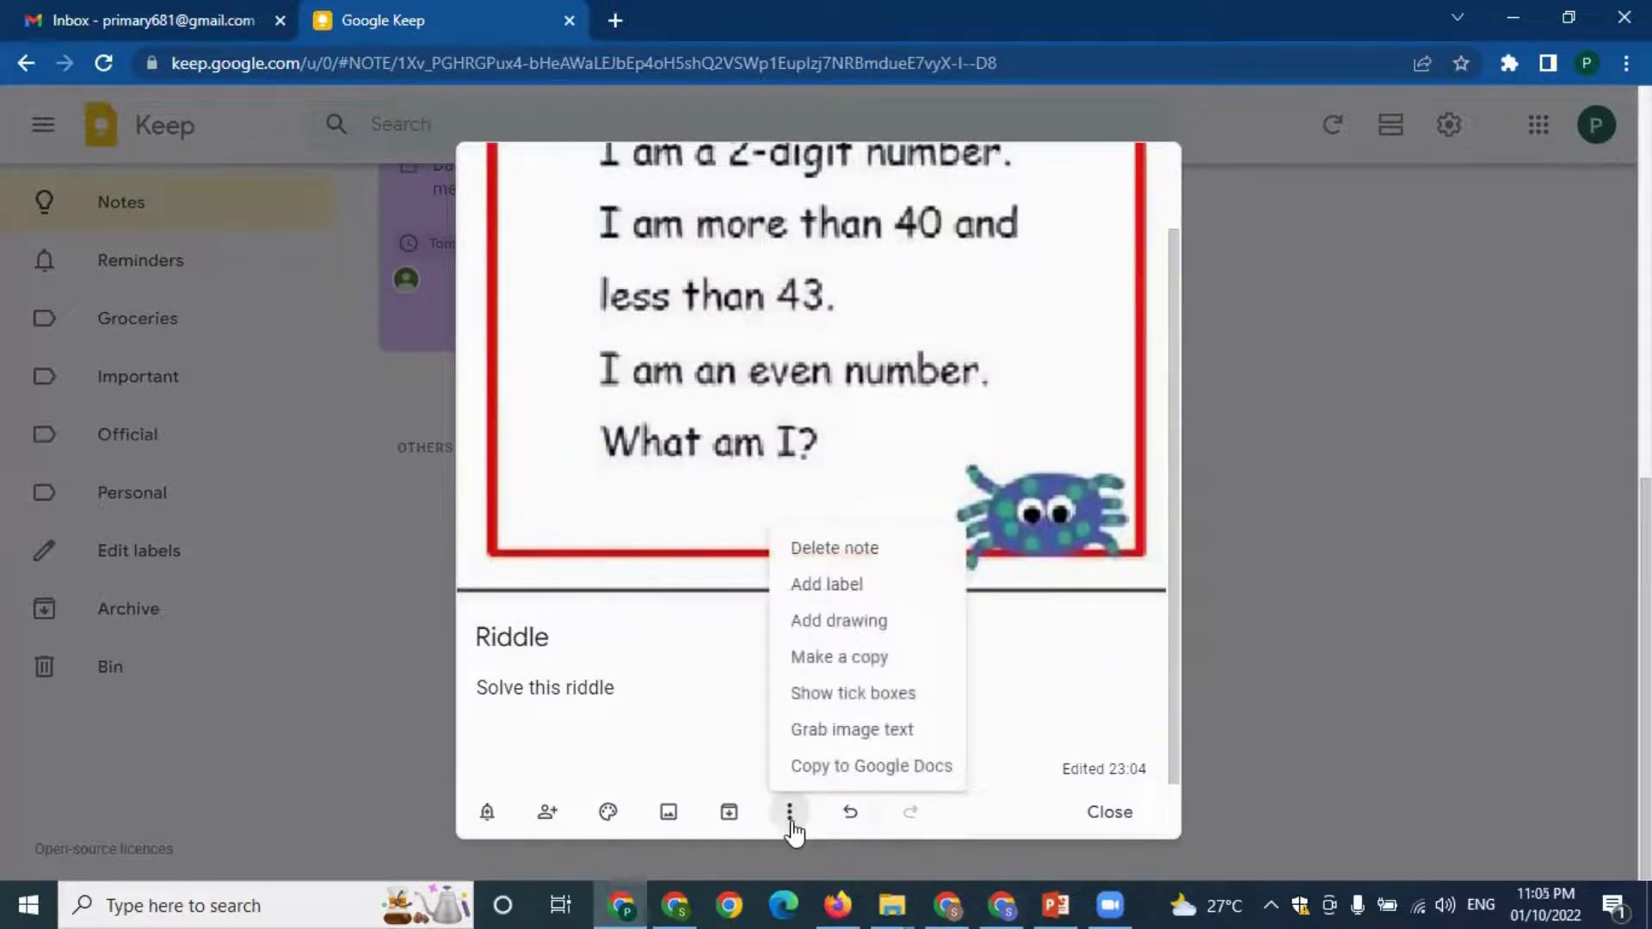
left_click(877, 736)
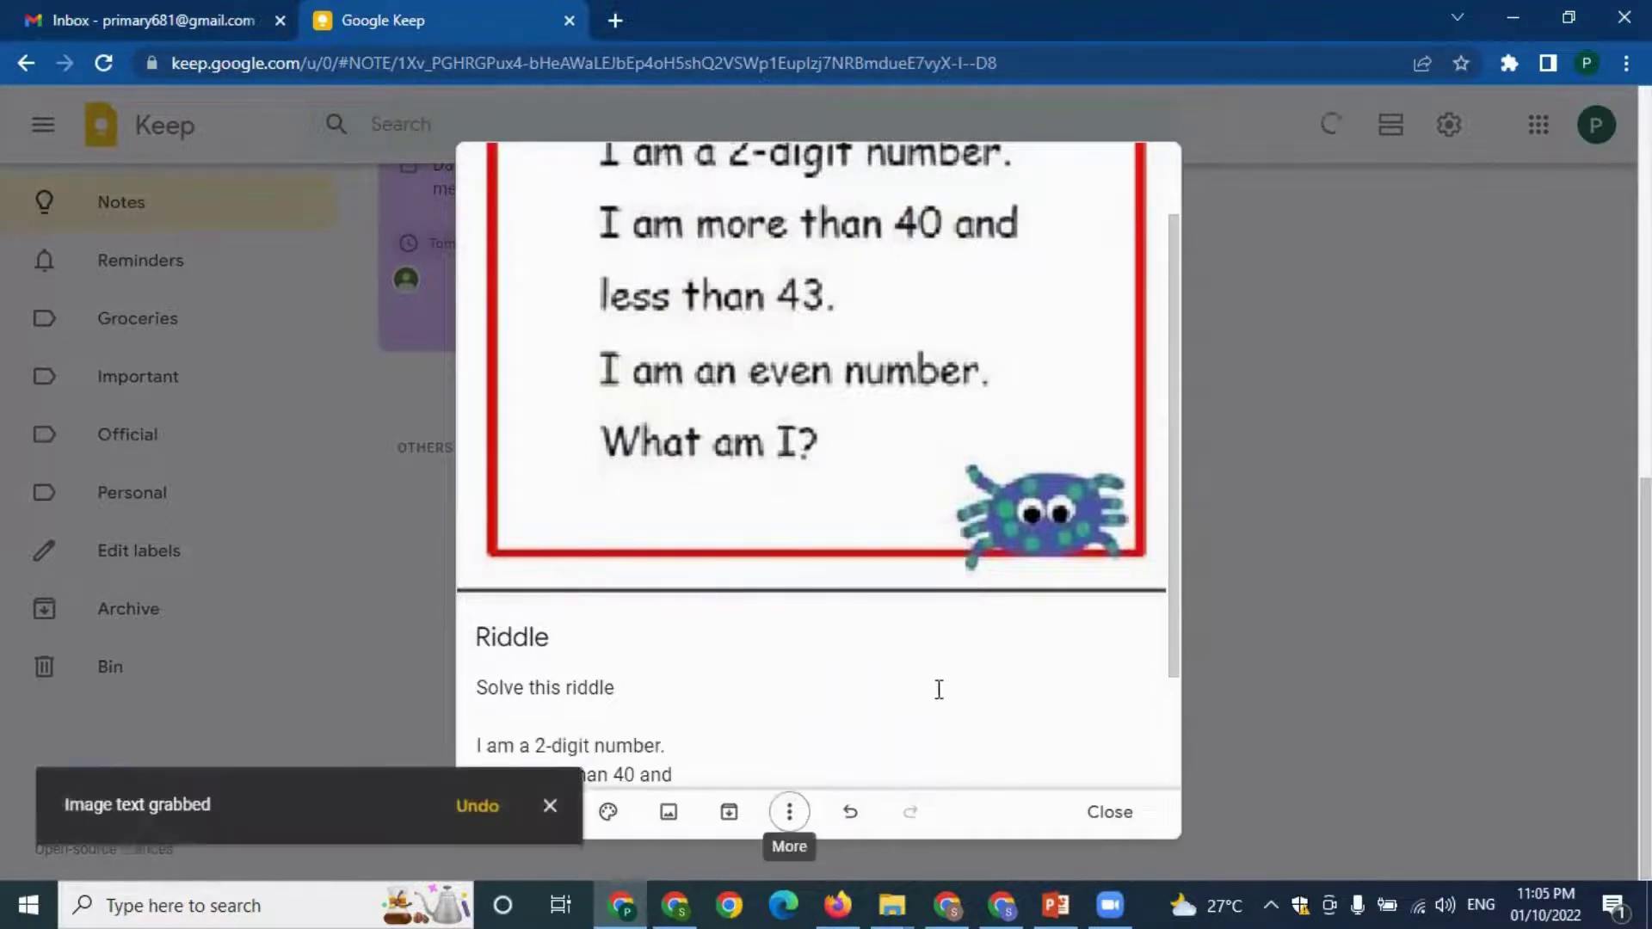
scroll(955, 686, "down", 2)
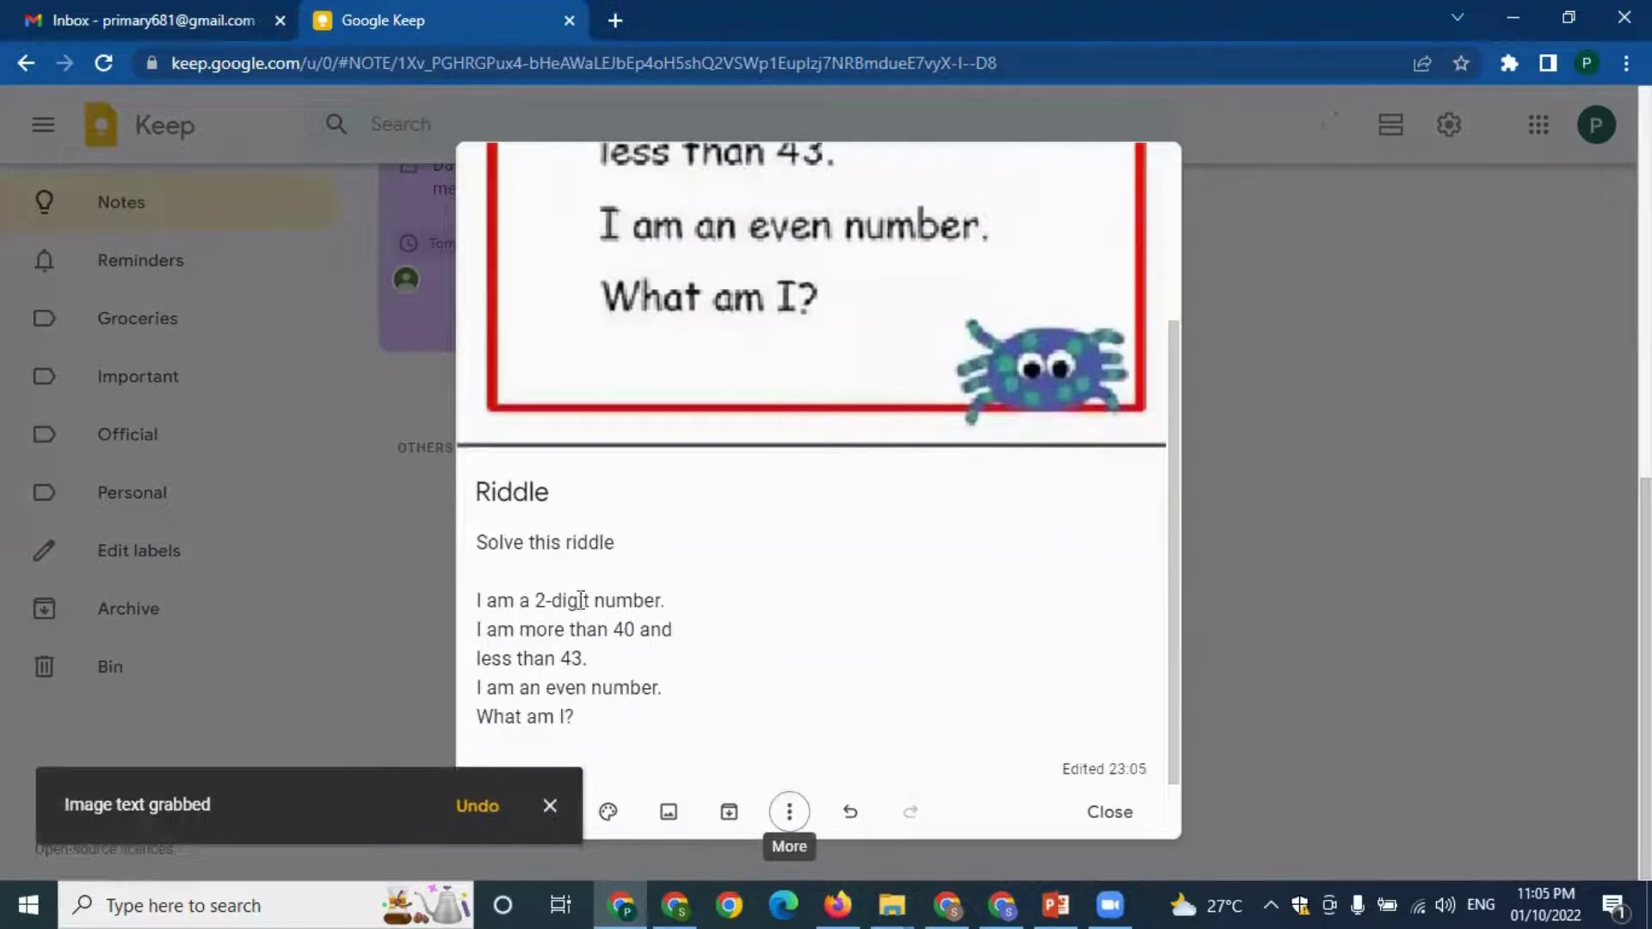
scroll(860, 384, "up", 3)
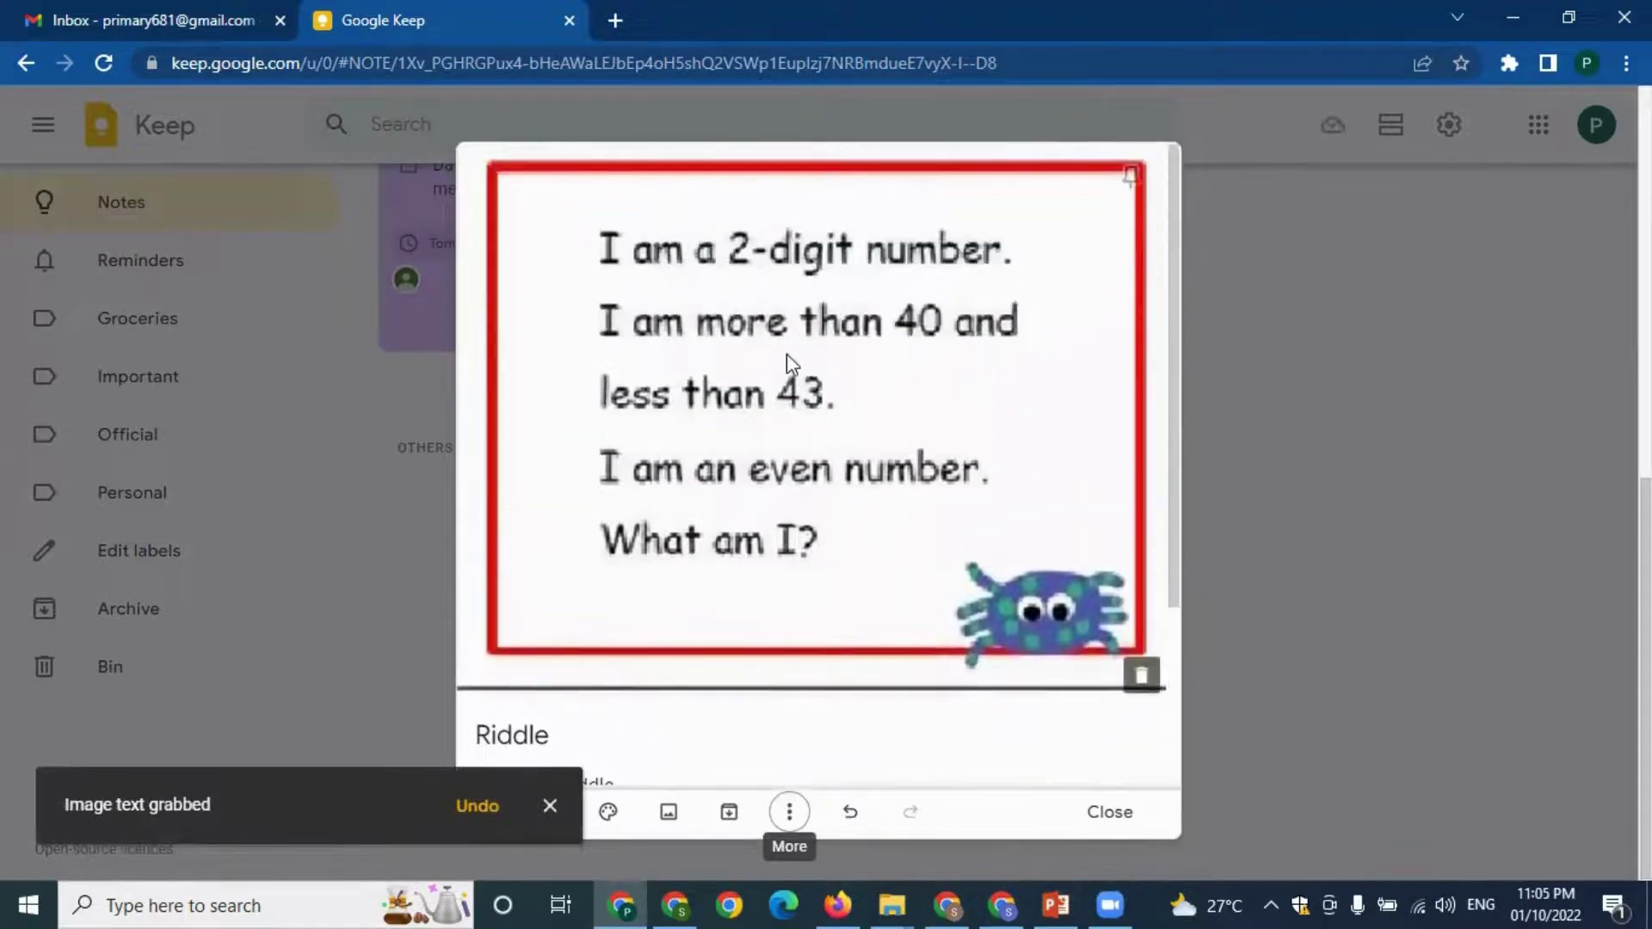
scroll(790, 361, "down", 3)
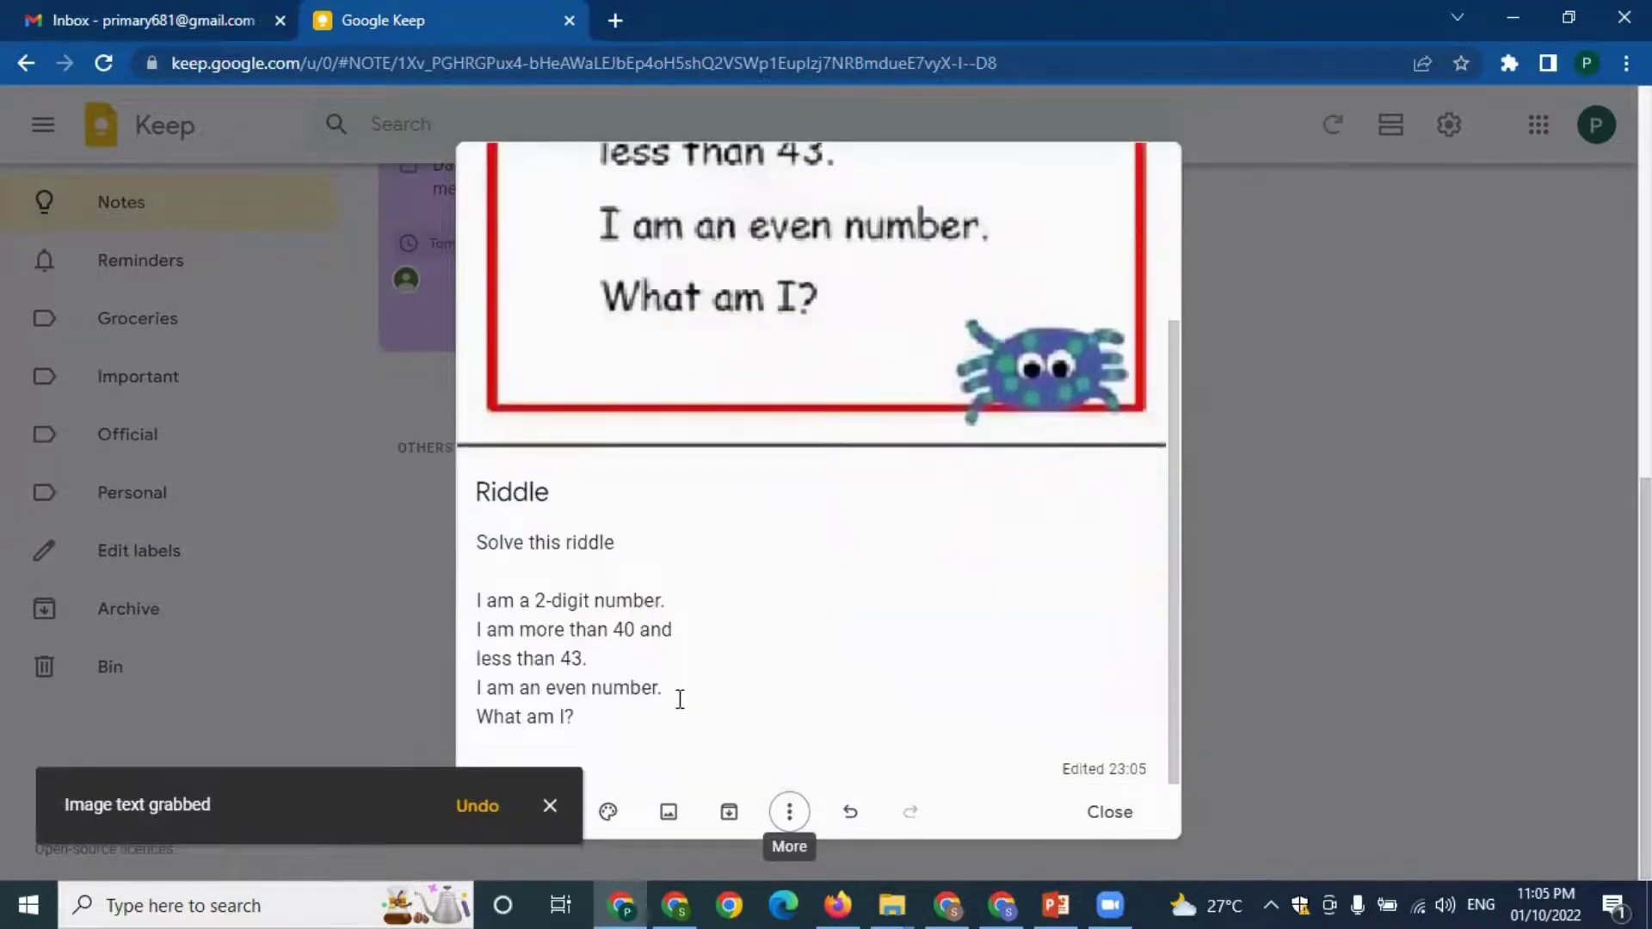
left_click(658, 714)
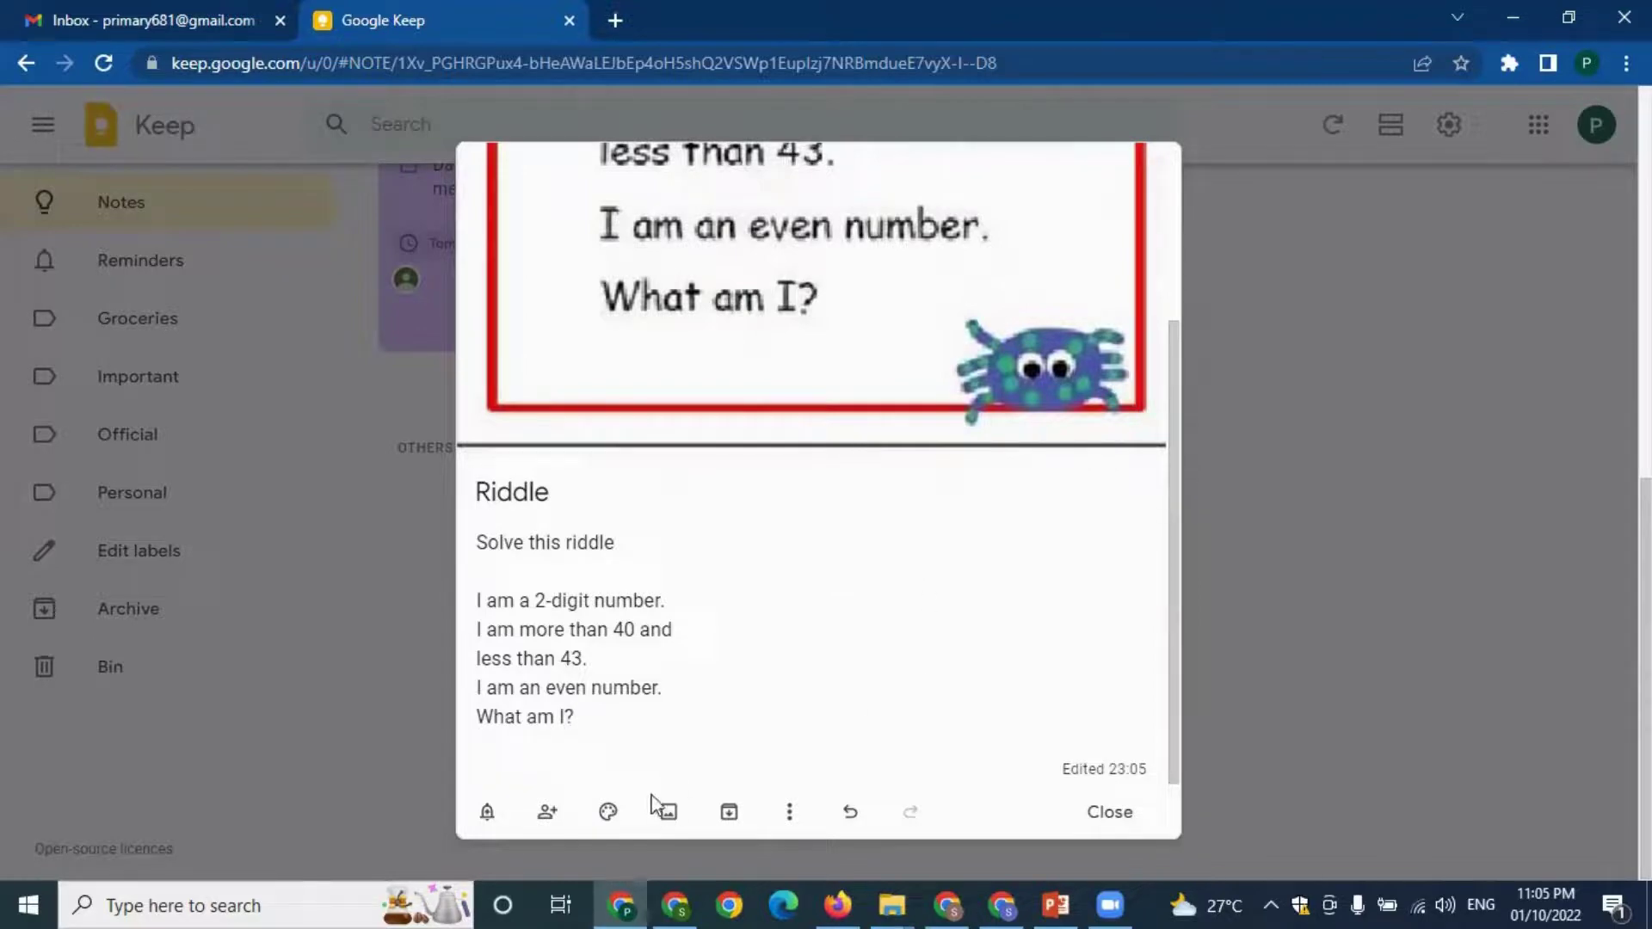
- Set the Riddle note's background colour to orange and look over the recoloured note
mouse_move(608, 811)
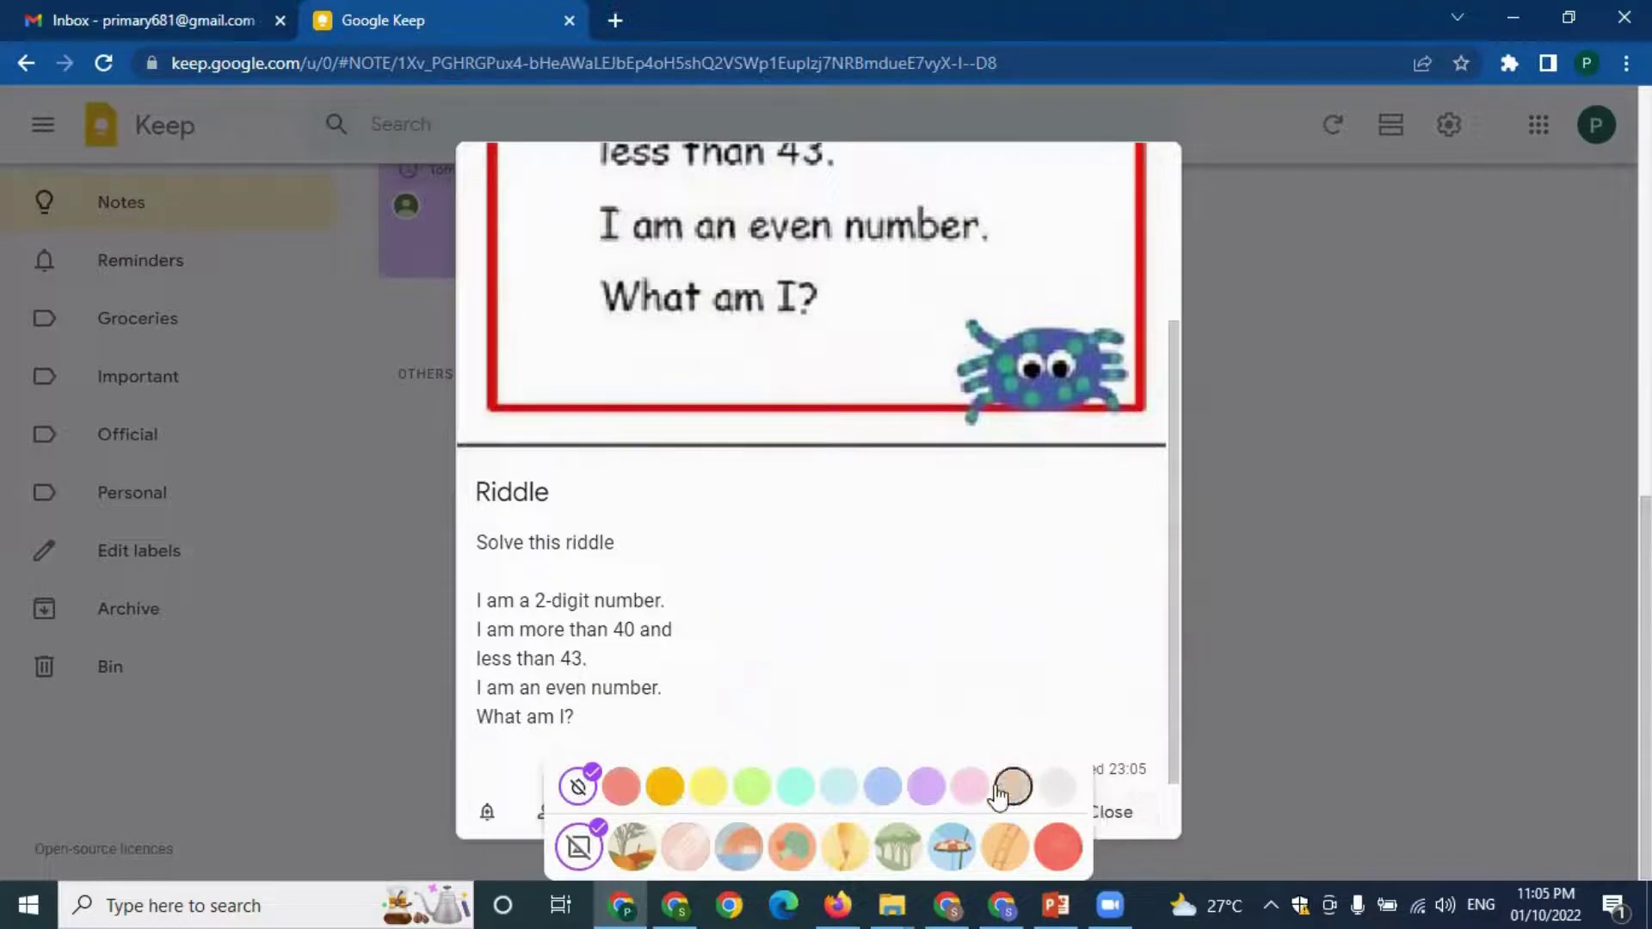
left_click(664, 786)
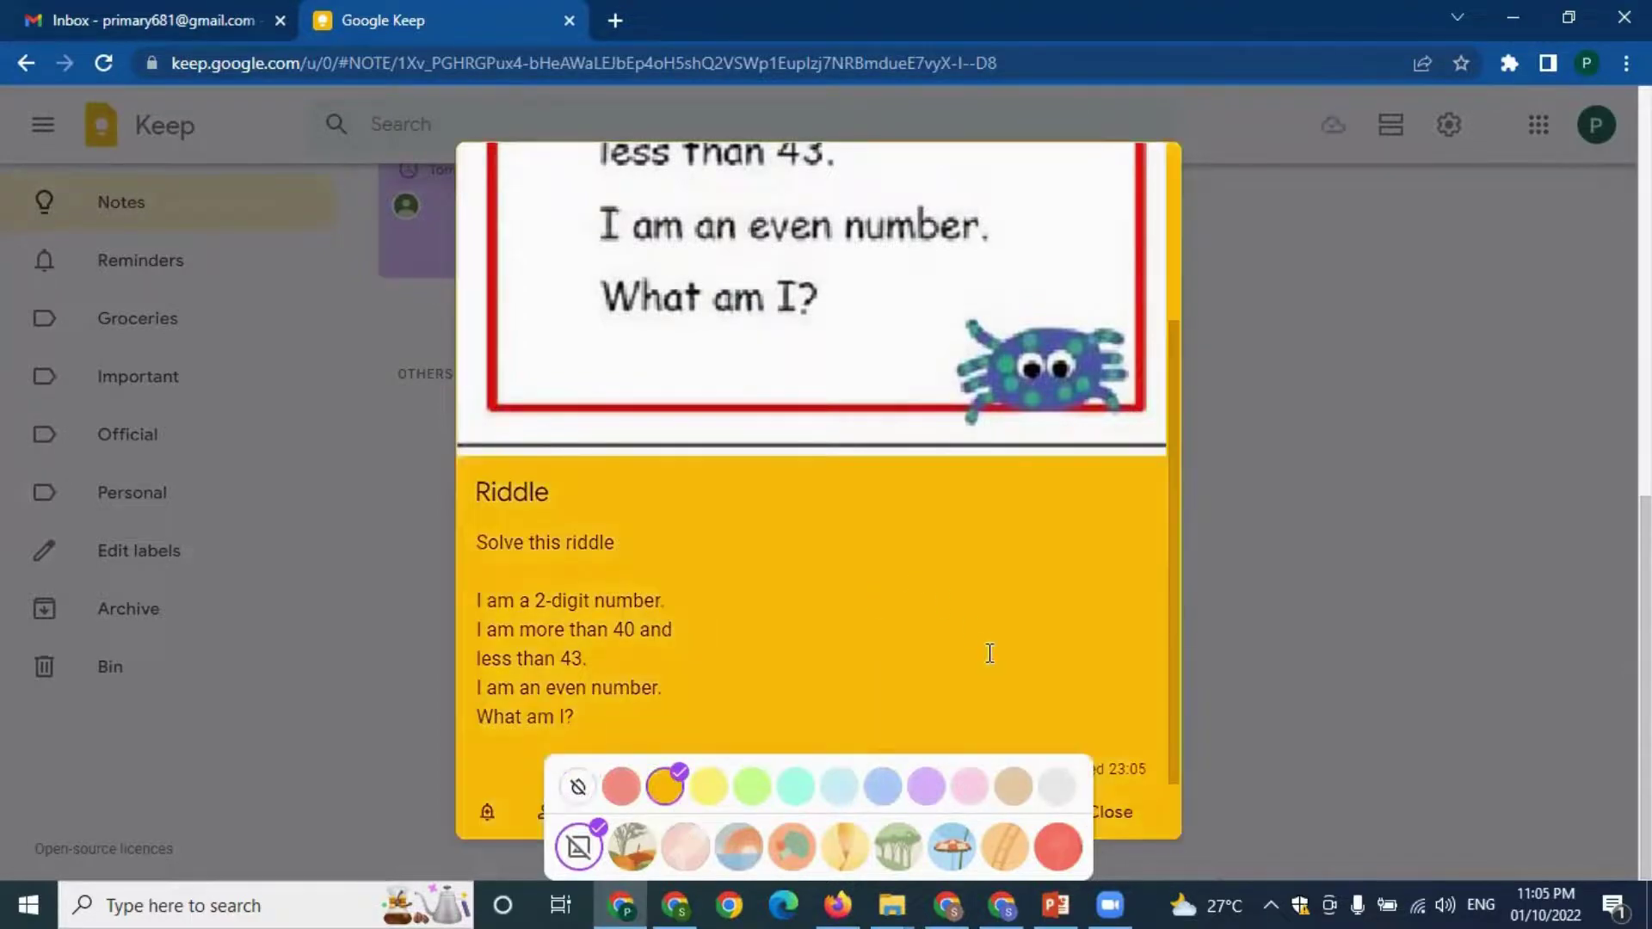
left_click(1047, 597)
scroll(913, 614, "up", 3)
scroll(921, 622, "down", 3)
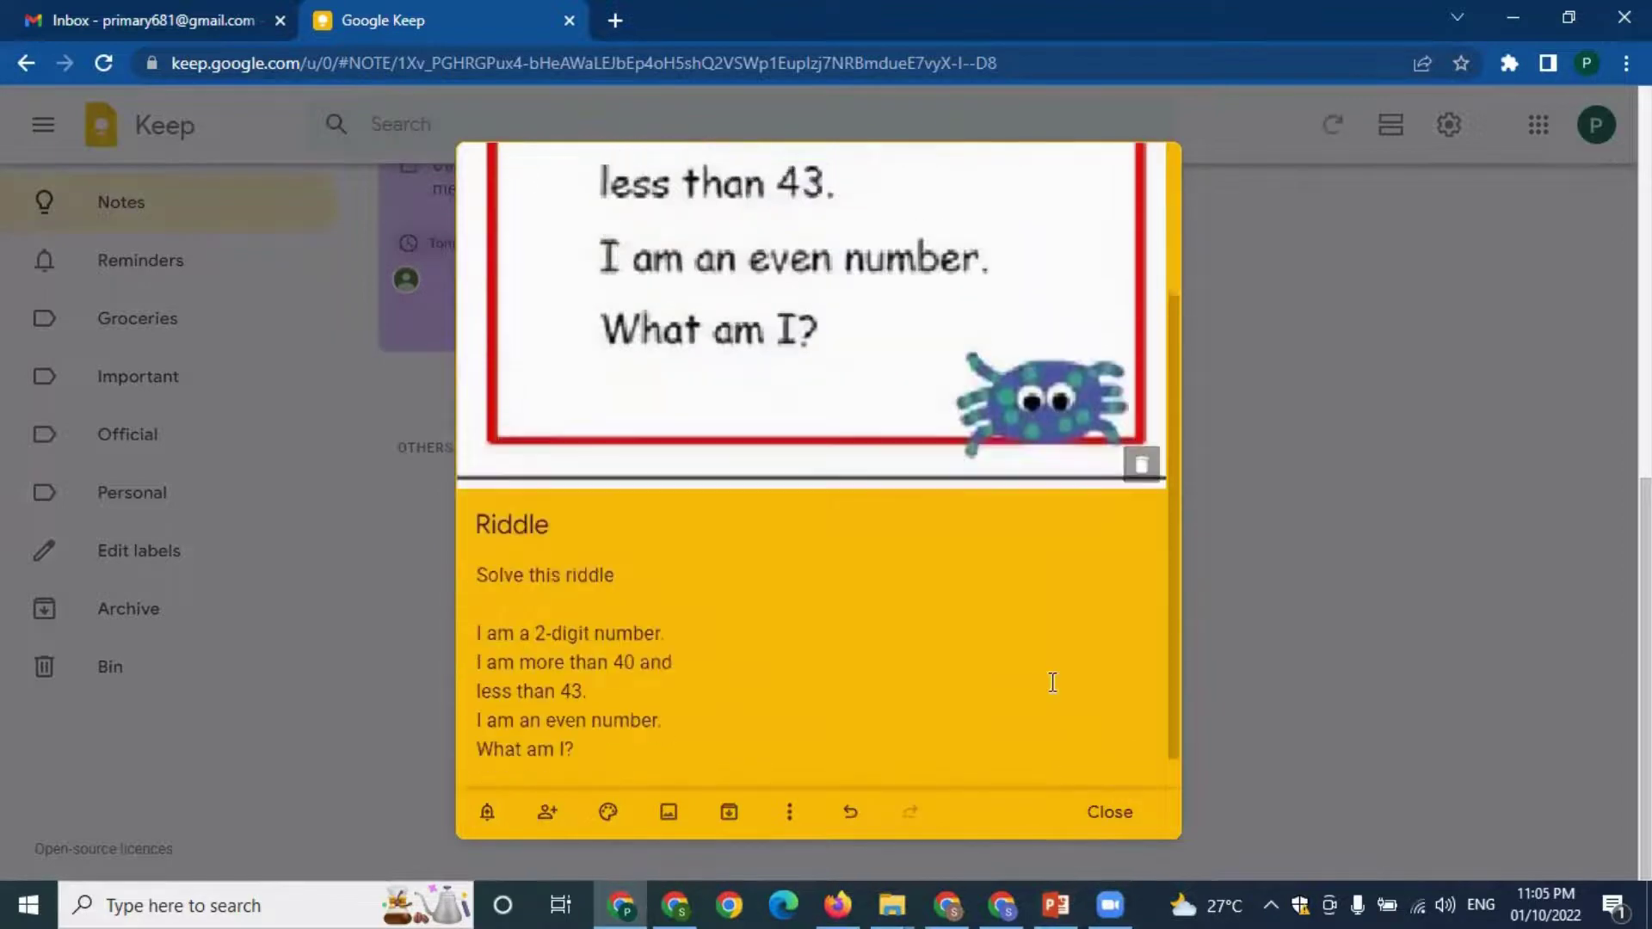
- Share the Riddle note by adding the secondary account's e-mail as a collaborator, save, and close the note
left_click(531, 816)
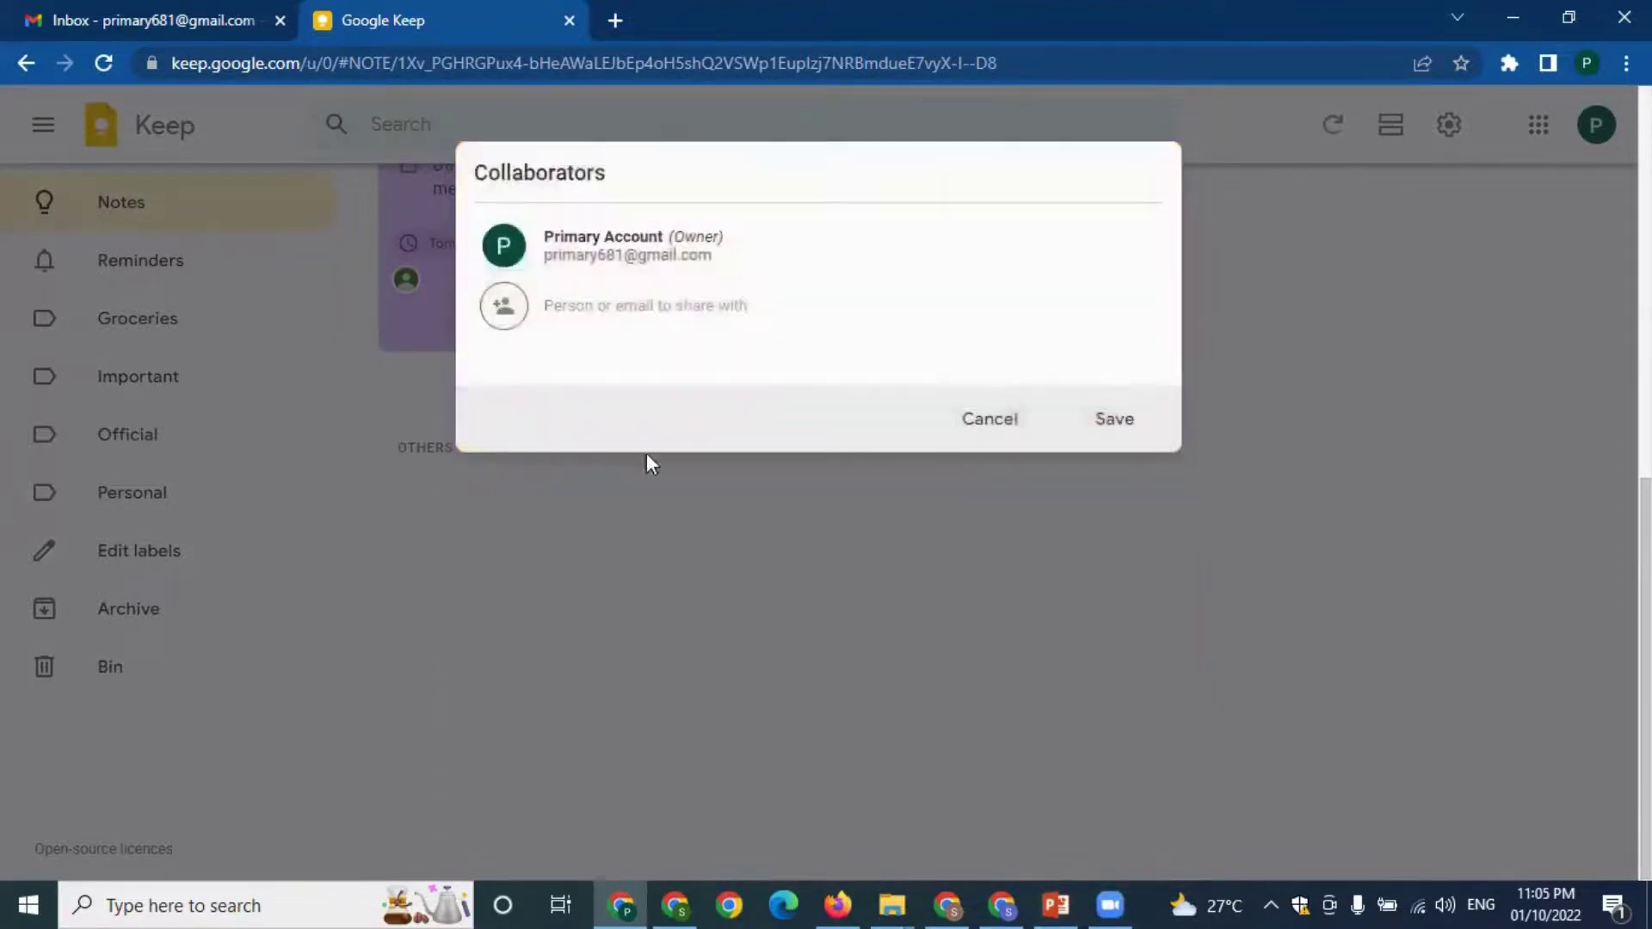
type("secon")
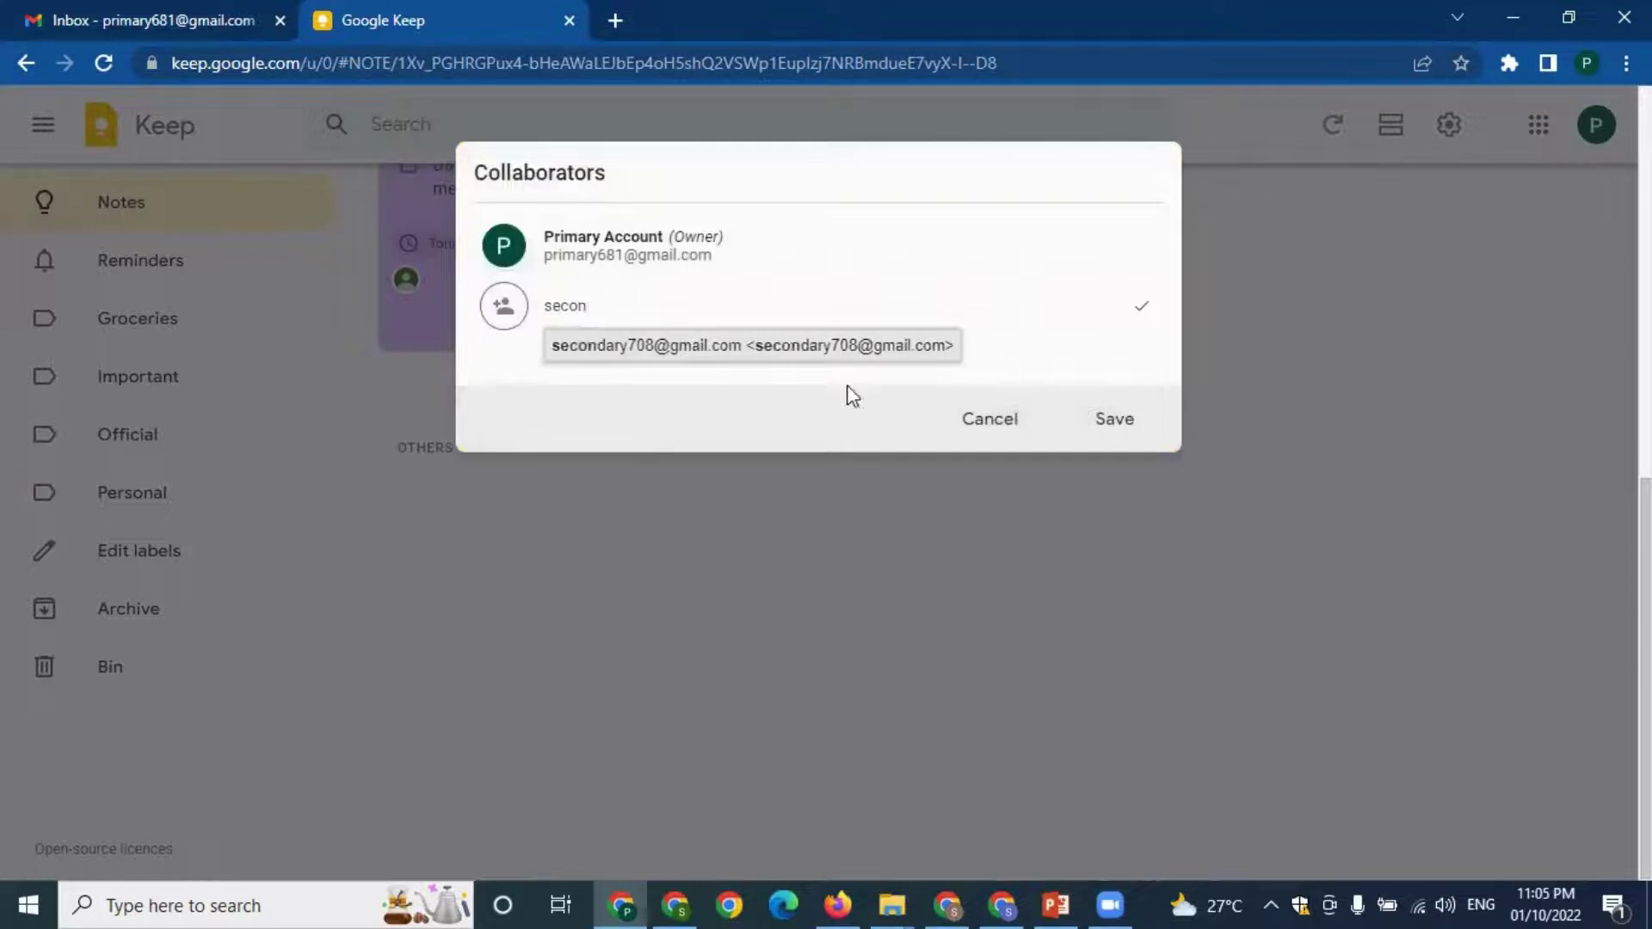
left_click(681, 348)
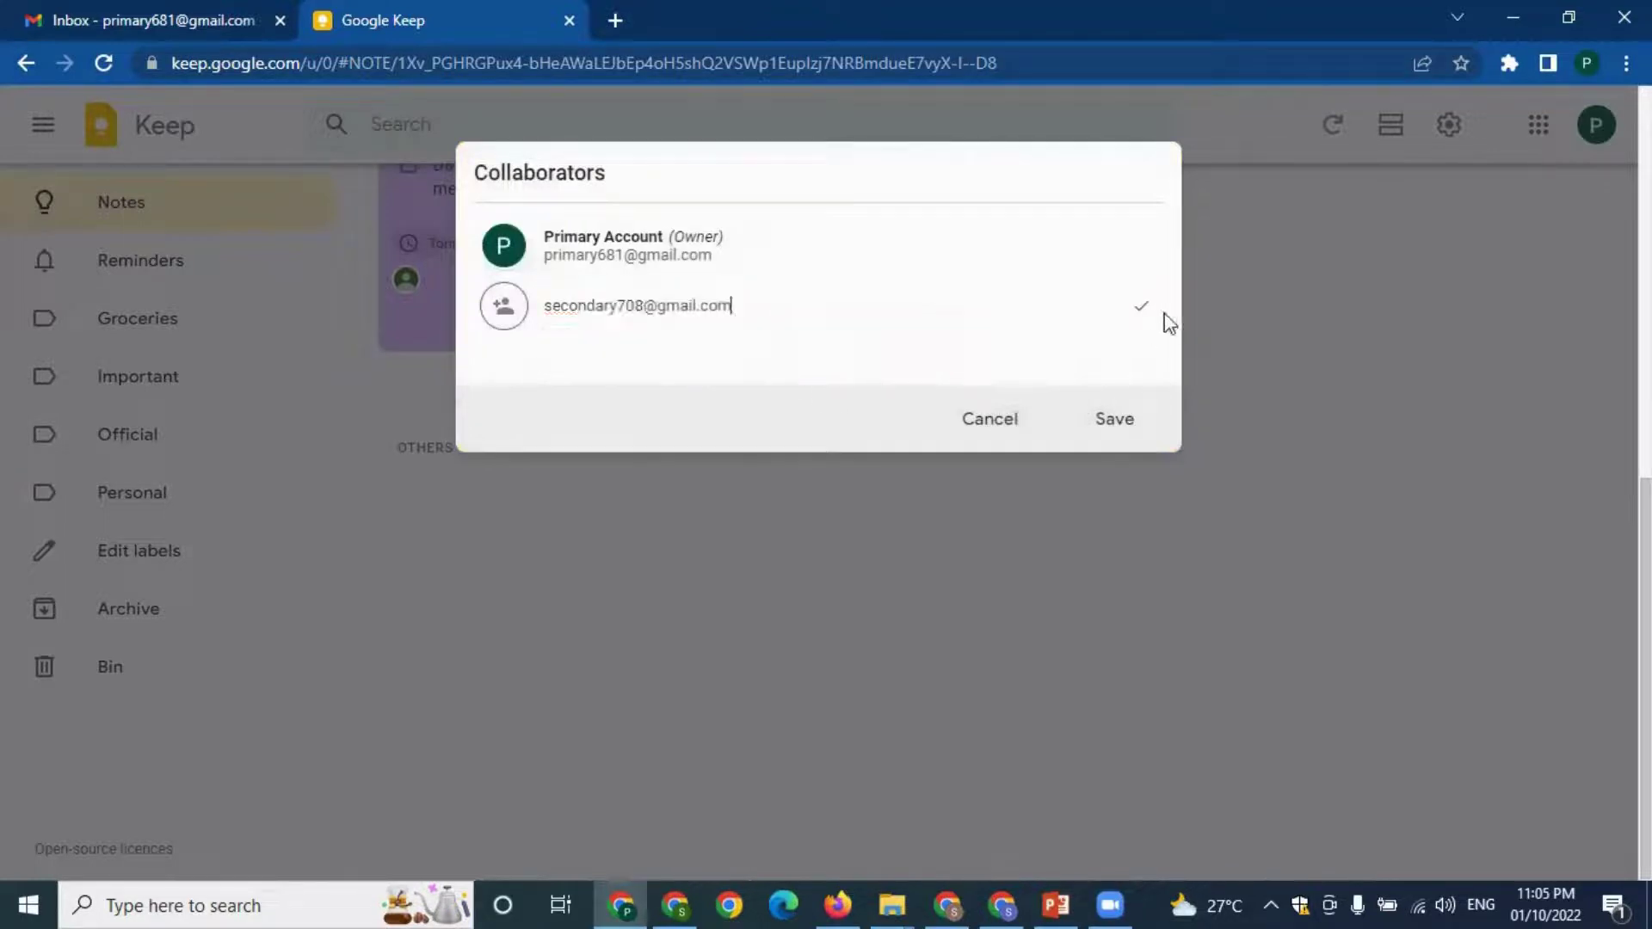
left_click(1141, 306)
left_click(1116, 444)
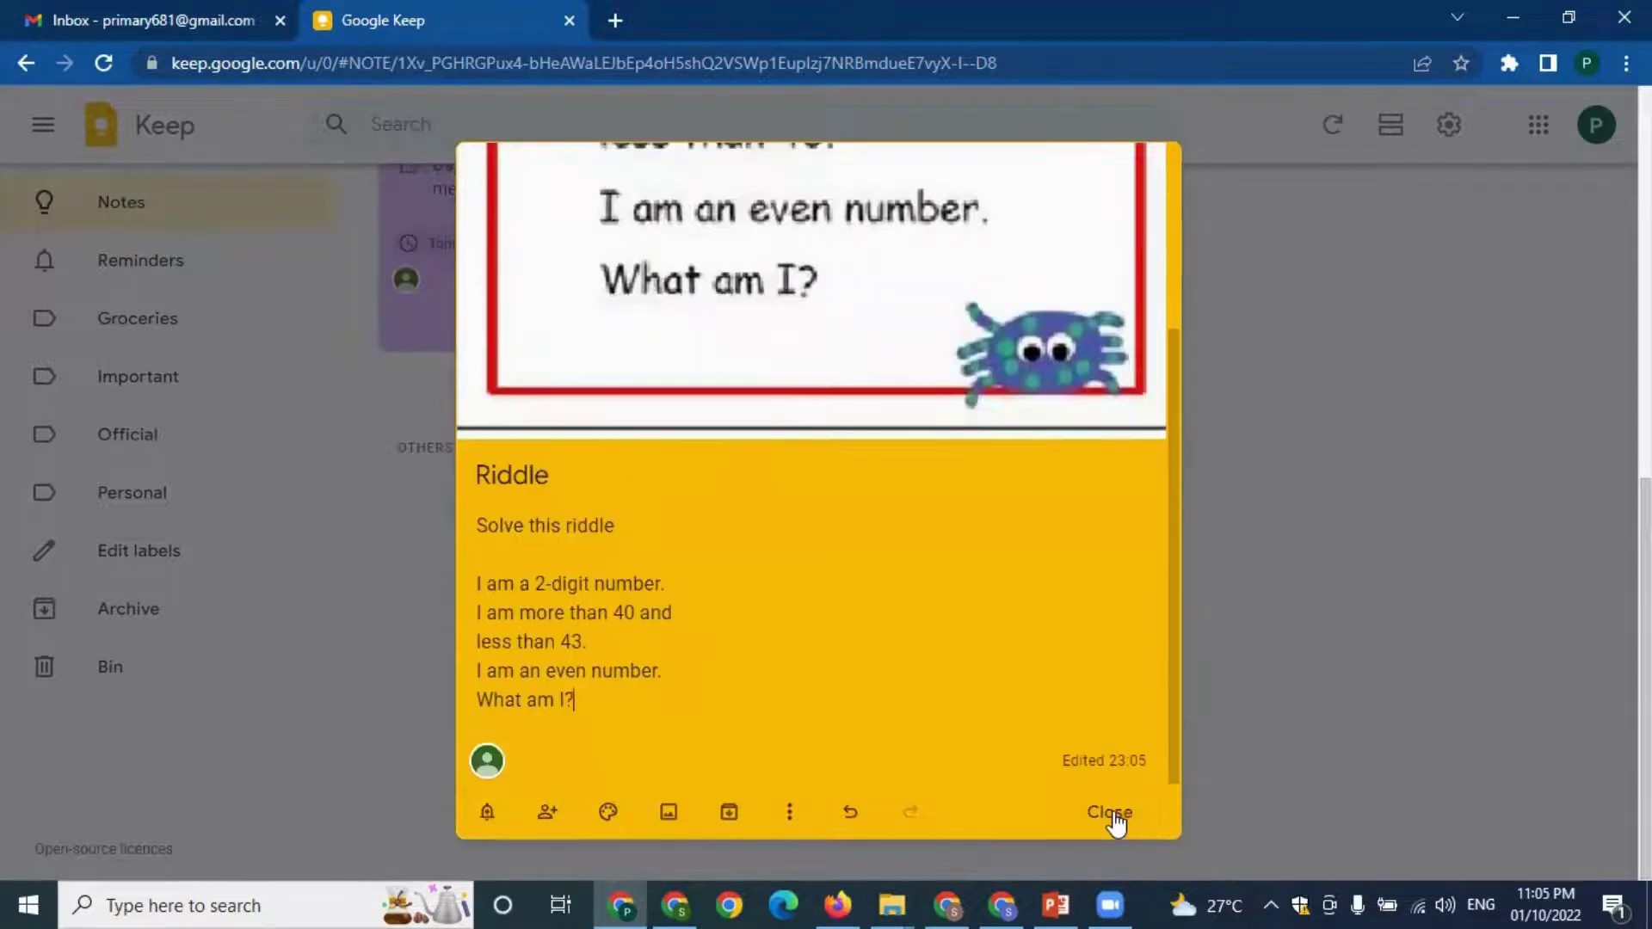
left_click(1109, 812)
- Pin the Riddle note from the Others section
scroll(1217, 573, "up", 8)
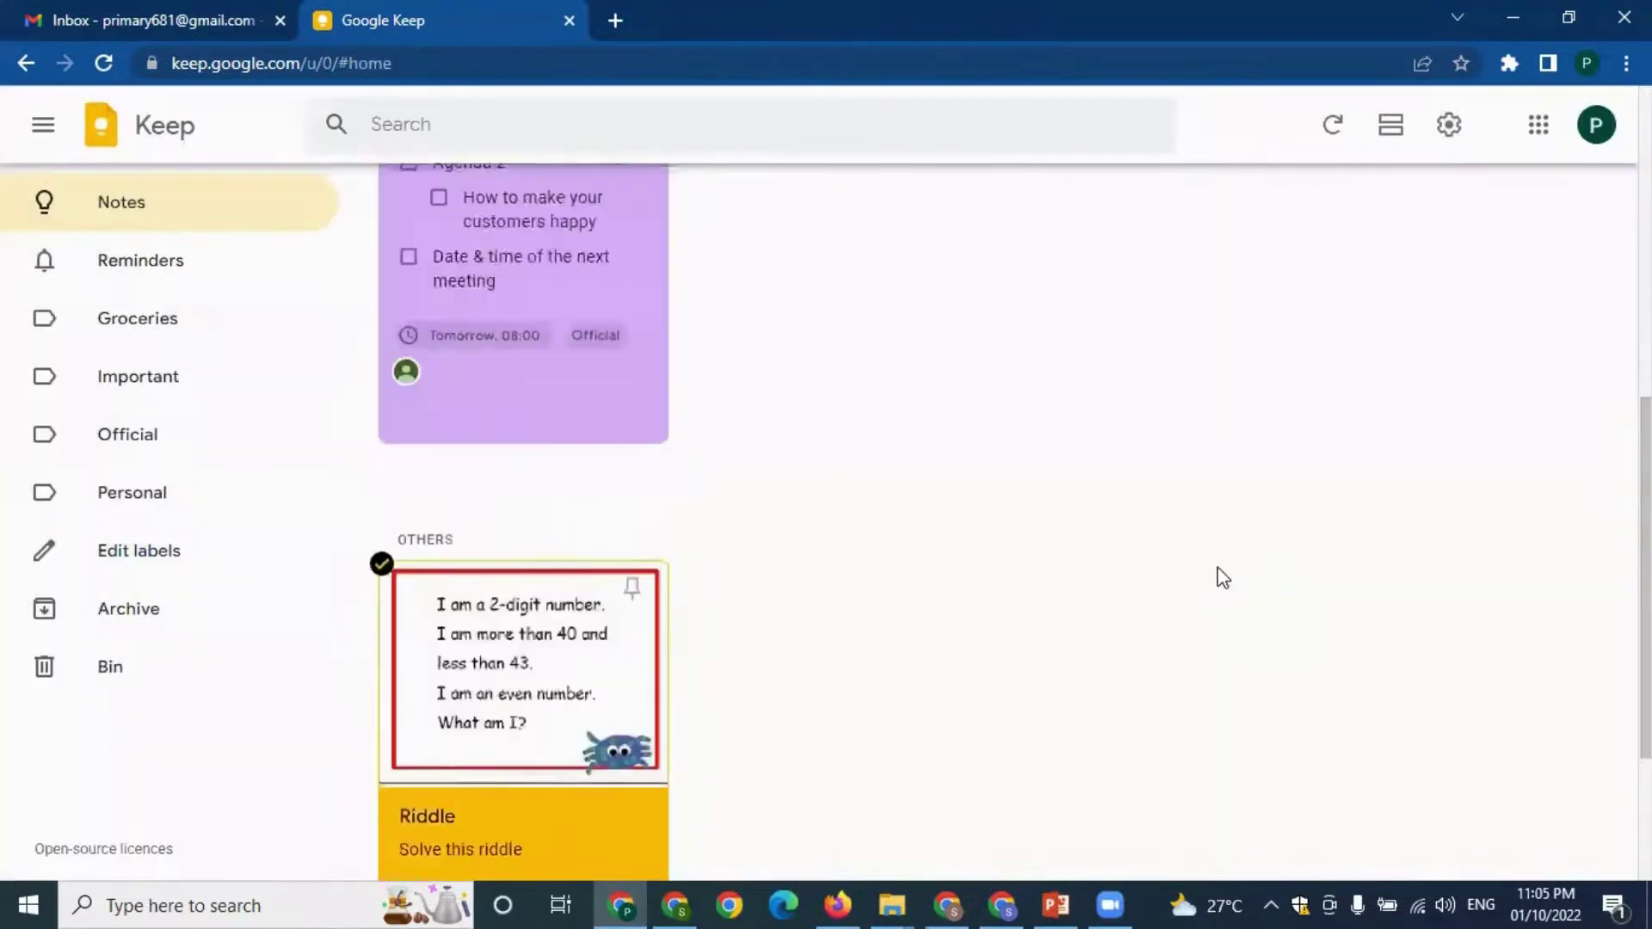
scroll(1216, 573, "down", 5)
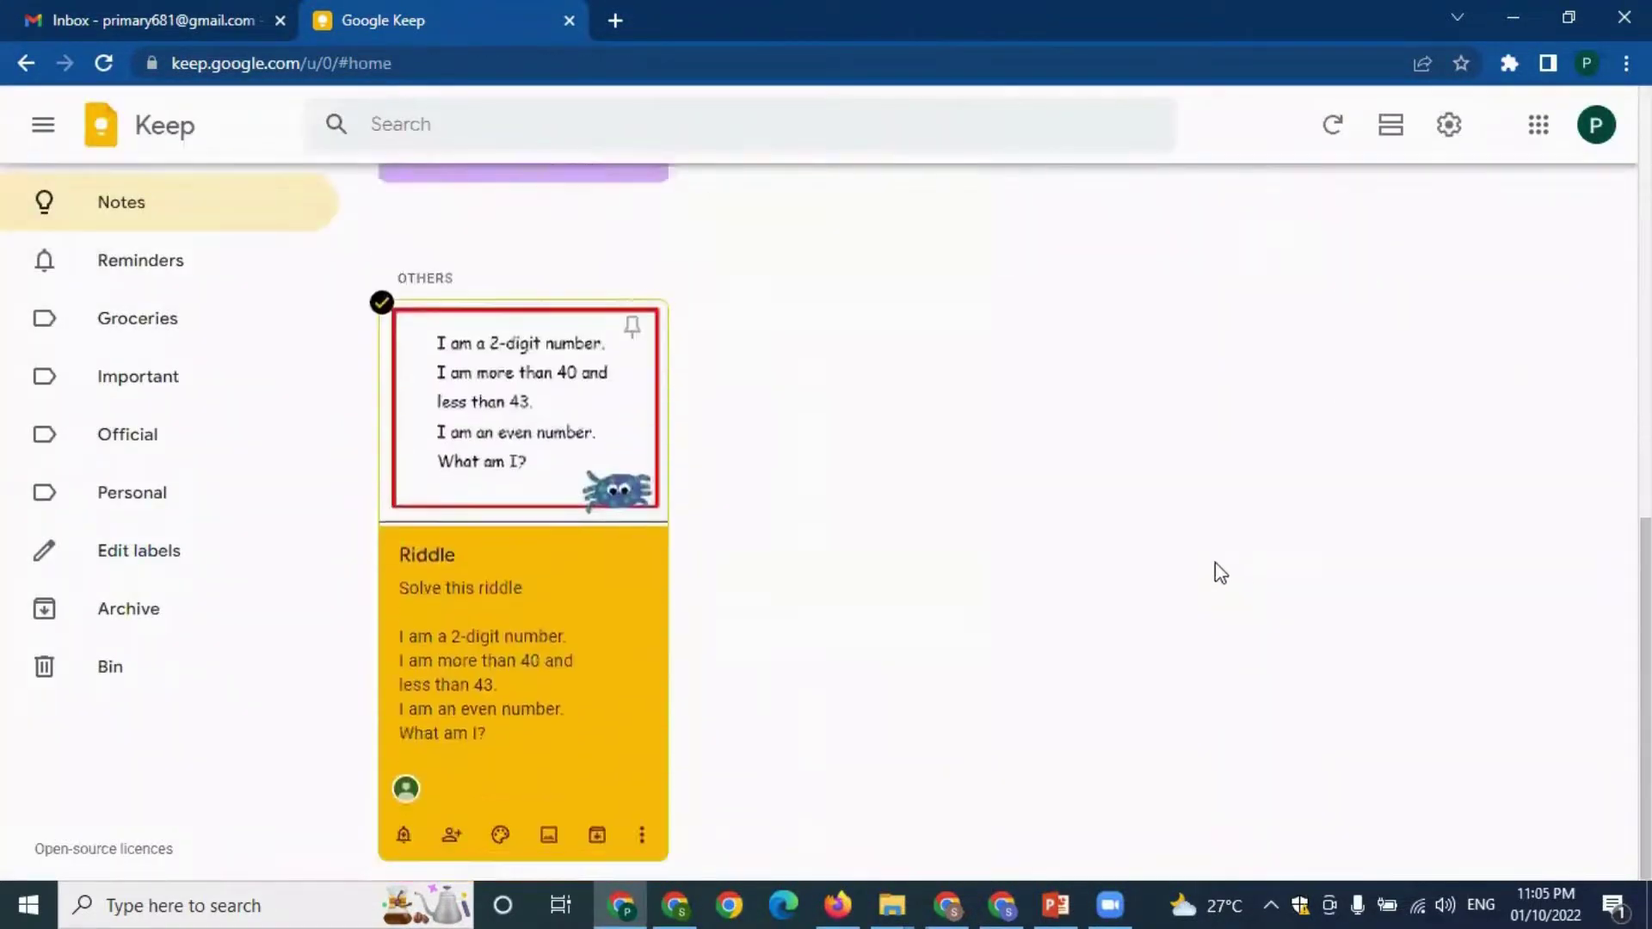
left_click(627, 332)
scroll(1380, 529, "up", 3)
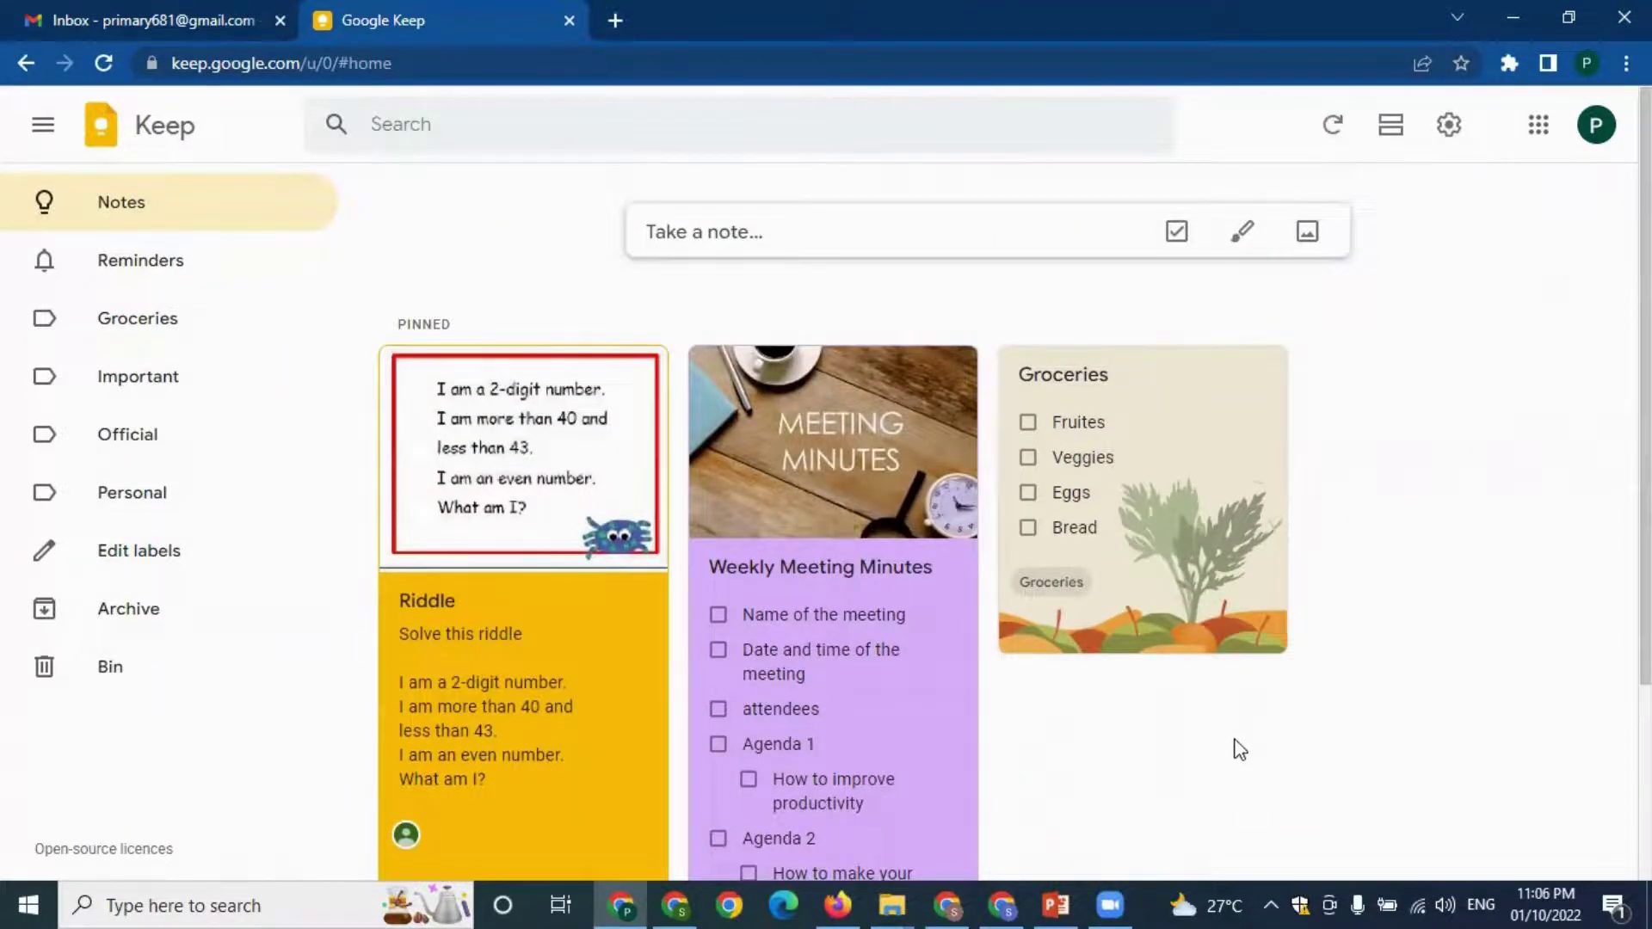
- Switch to the secondary account's Google Keep window, open the shared Riddle note and review its picture and text
left_click(676, 905)
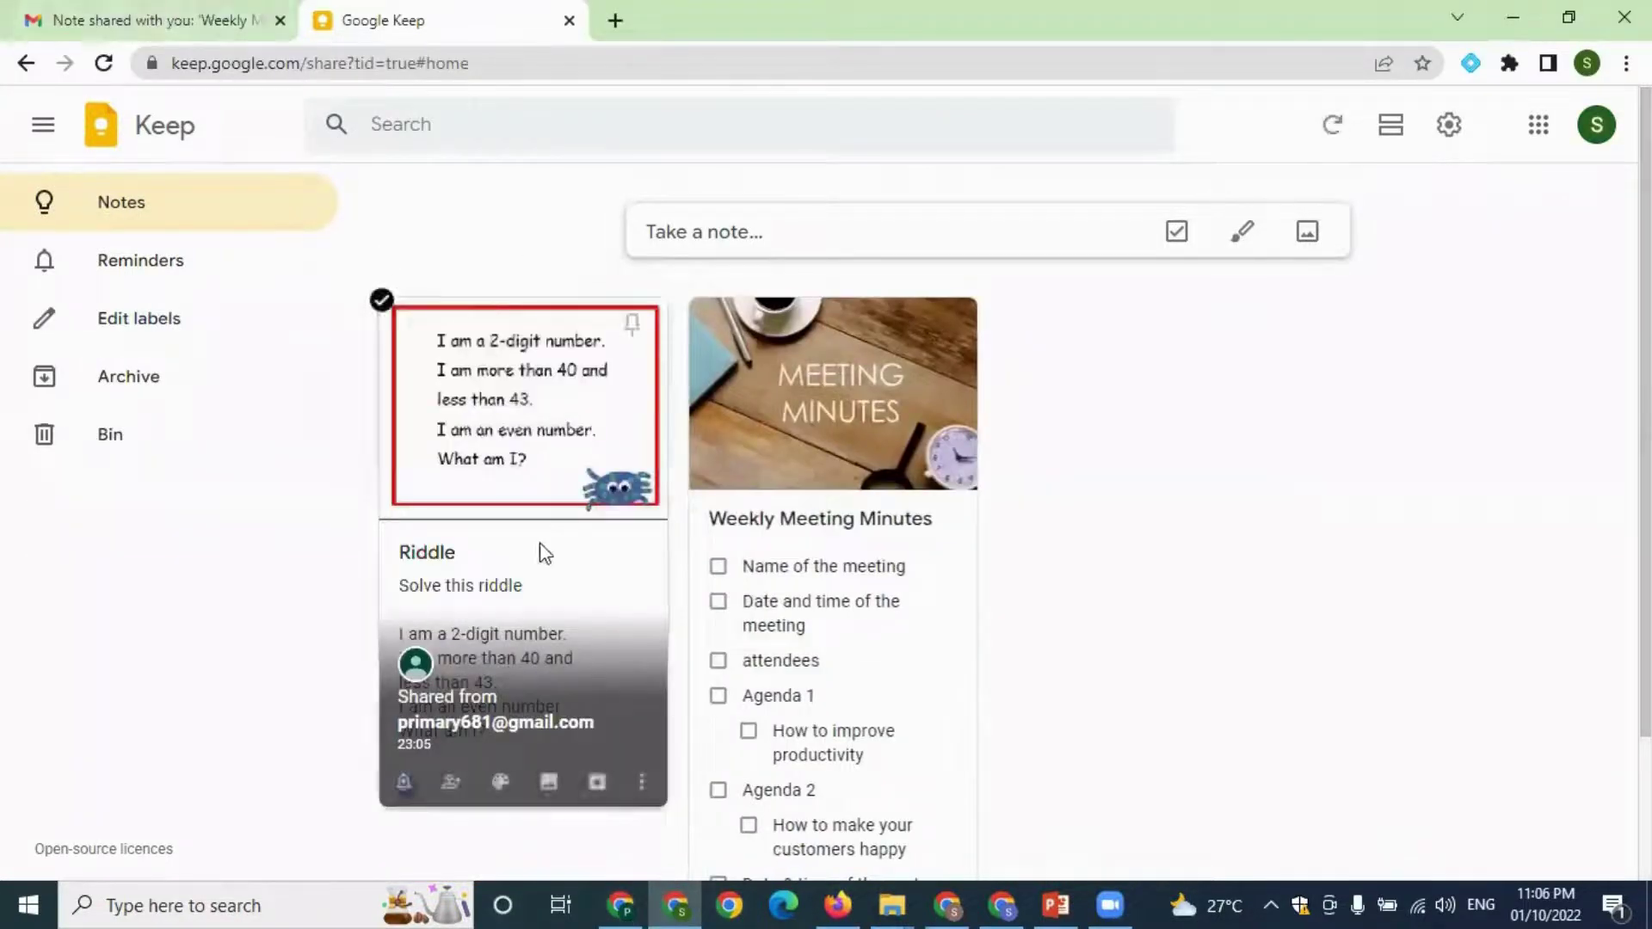
left_click(502, 443)
scroll(859, 582, "down", 3)
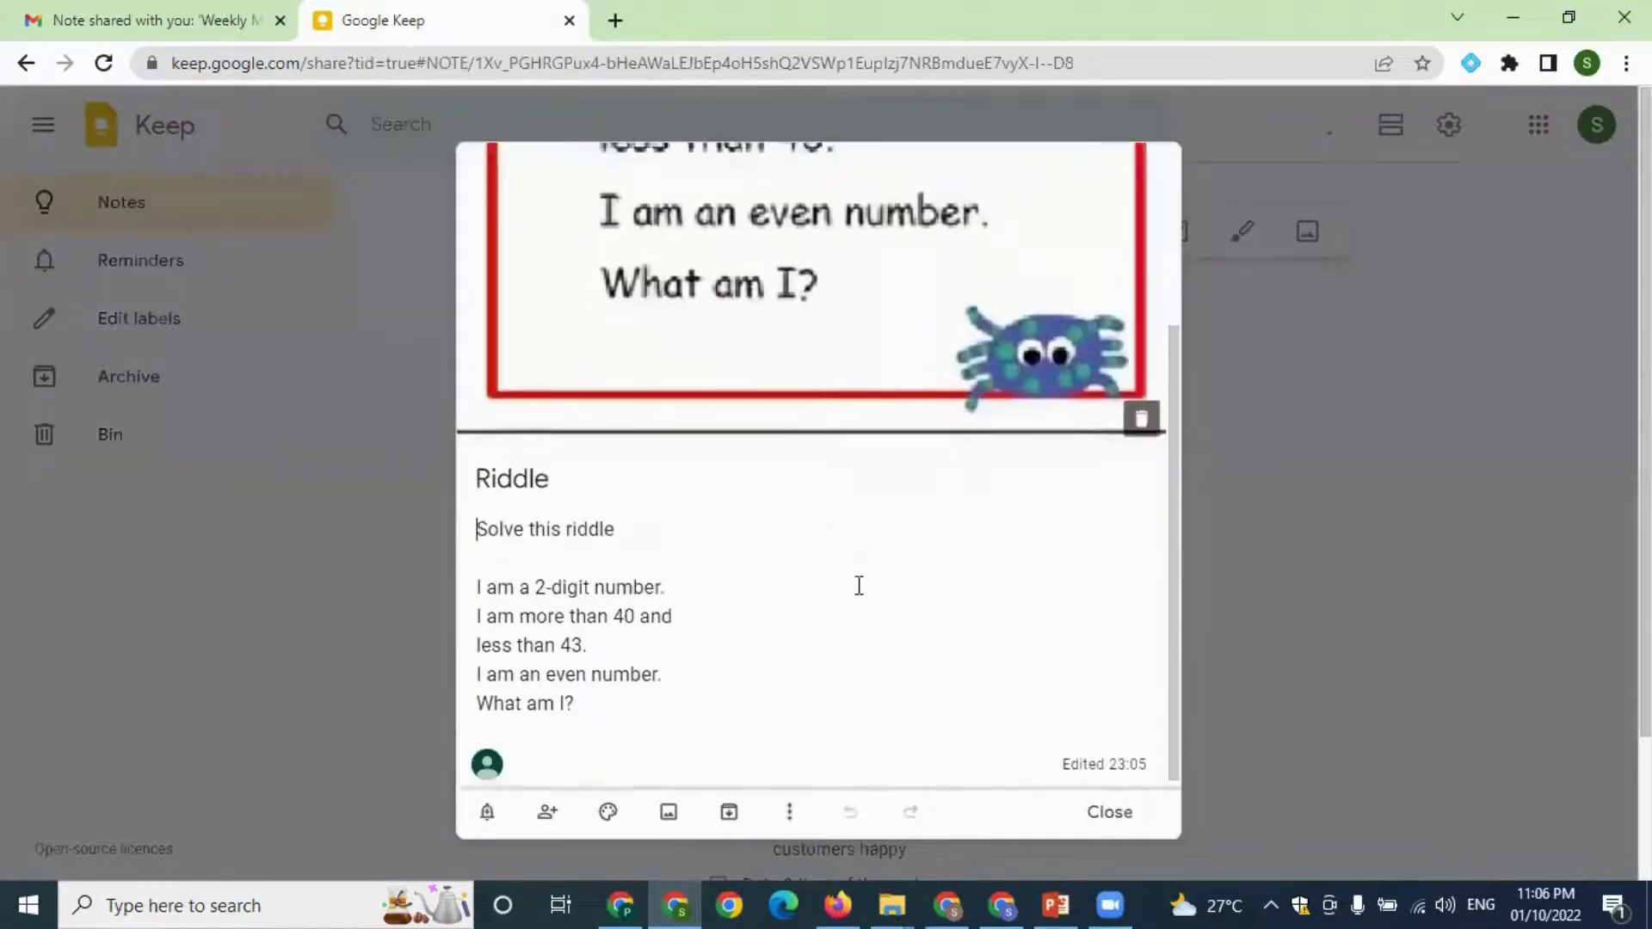
scroll(834, 649, "up", 3)
scroll(834, 656, "down", 3)
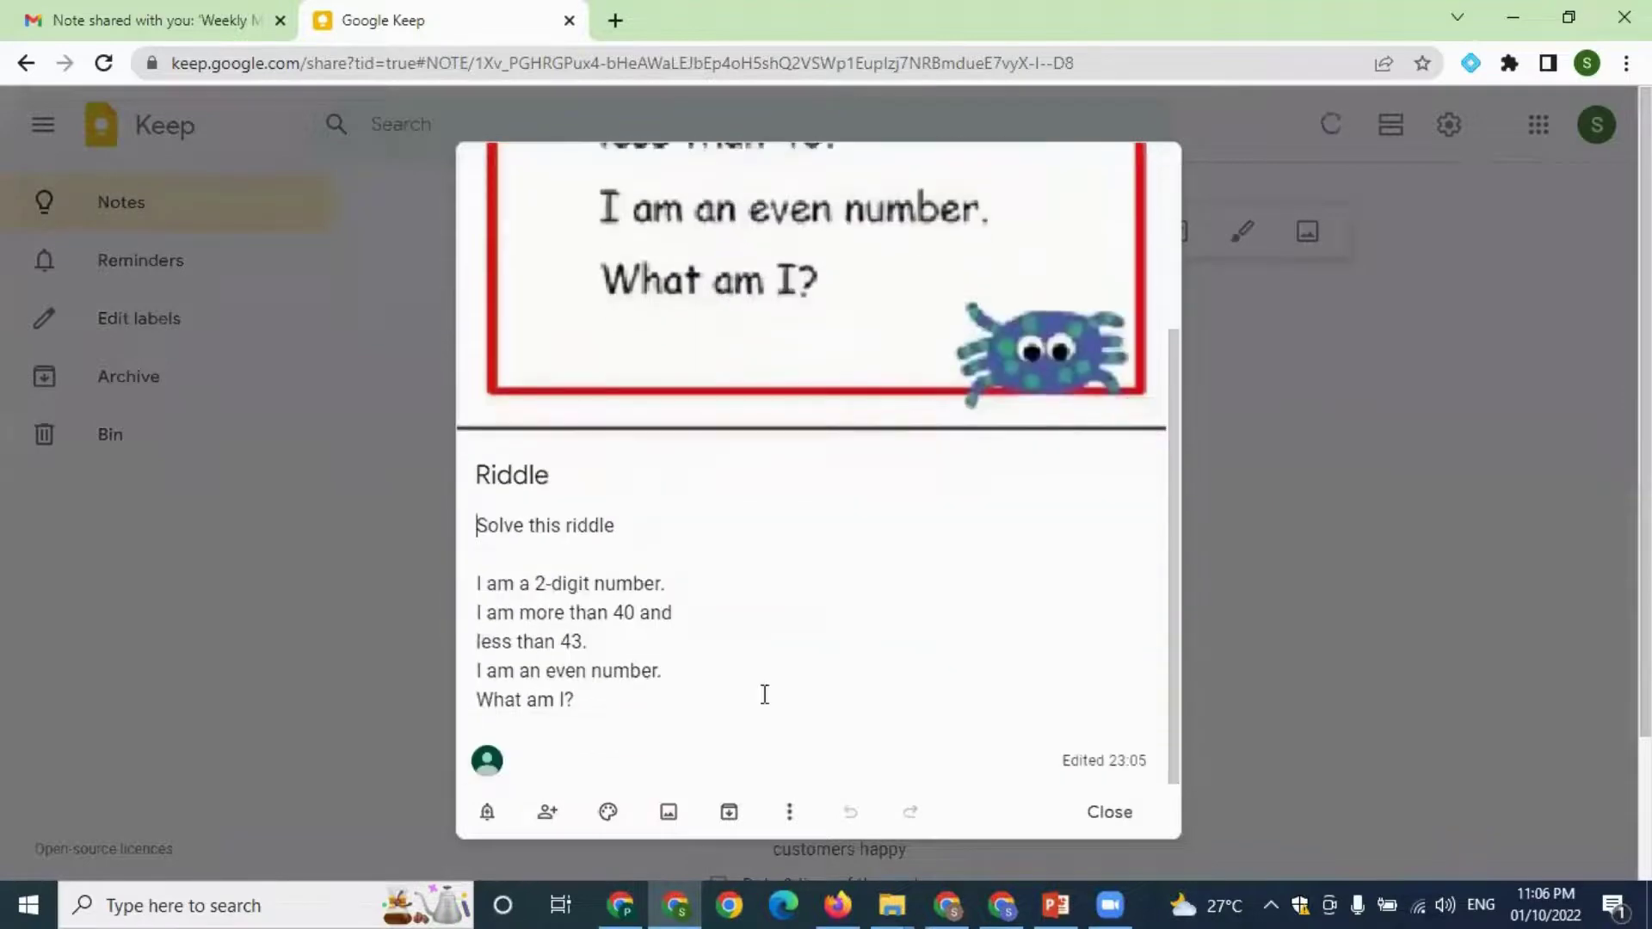
- Add an empty line after "What am I?" at the end of the shared Riddle note
left_click(880, 698)
key("Return")
scroll(882, 653, "up", 3)
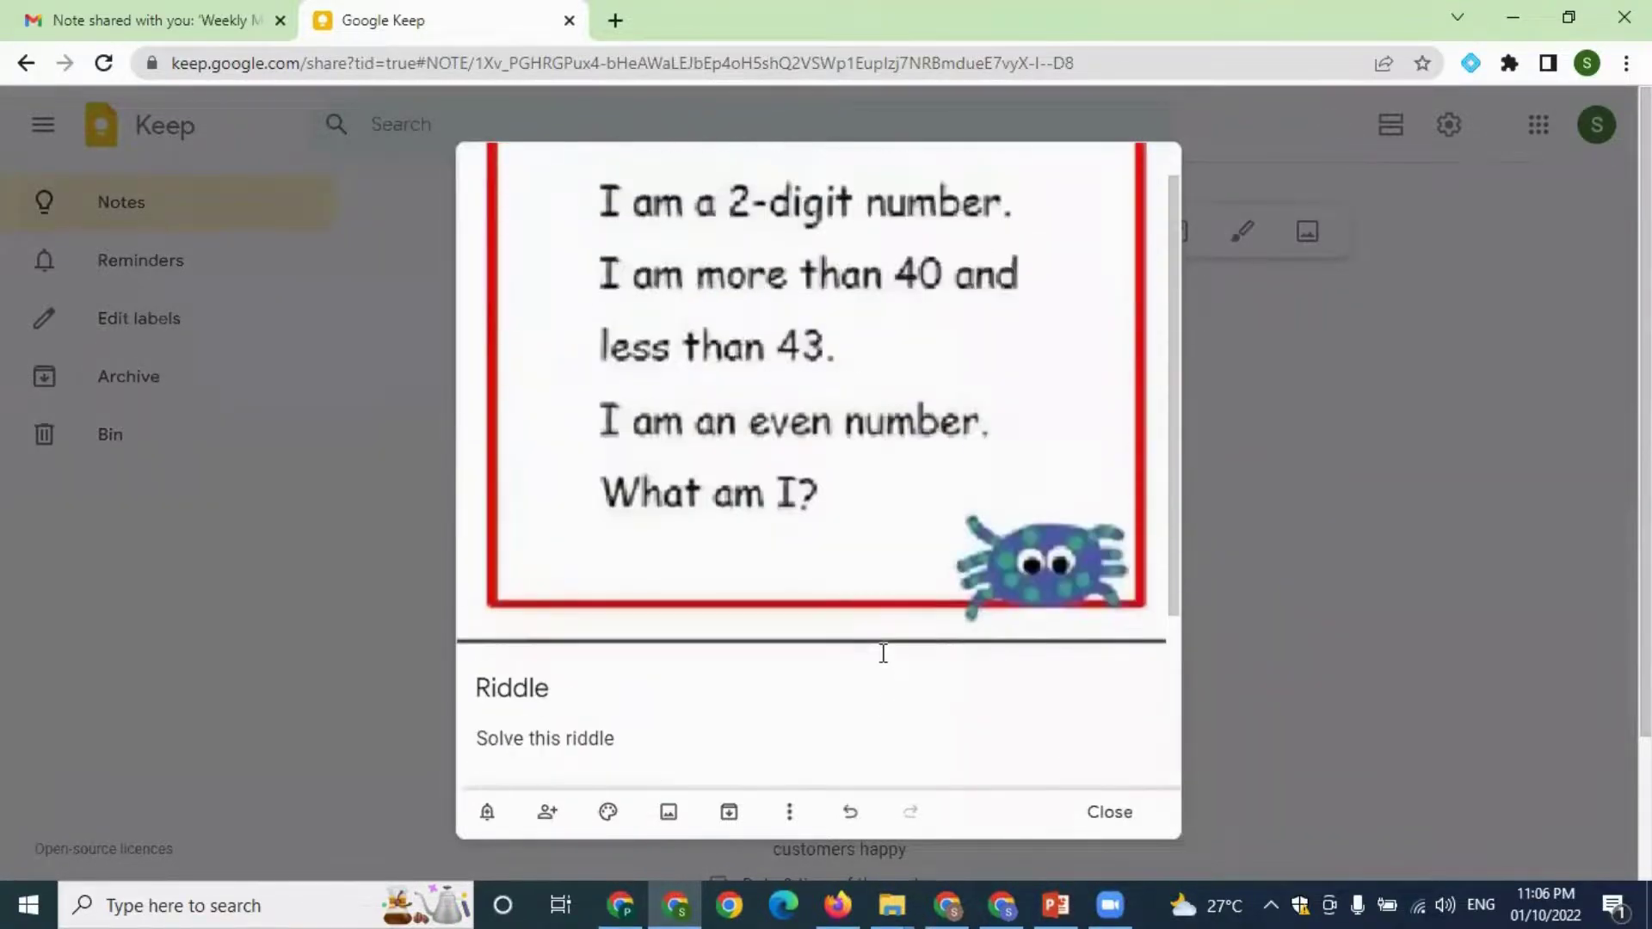
scroll(895, 706, "down", 3)
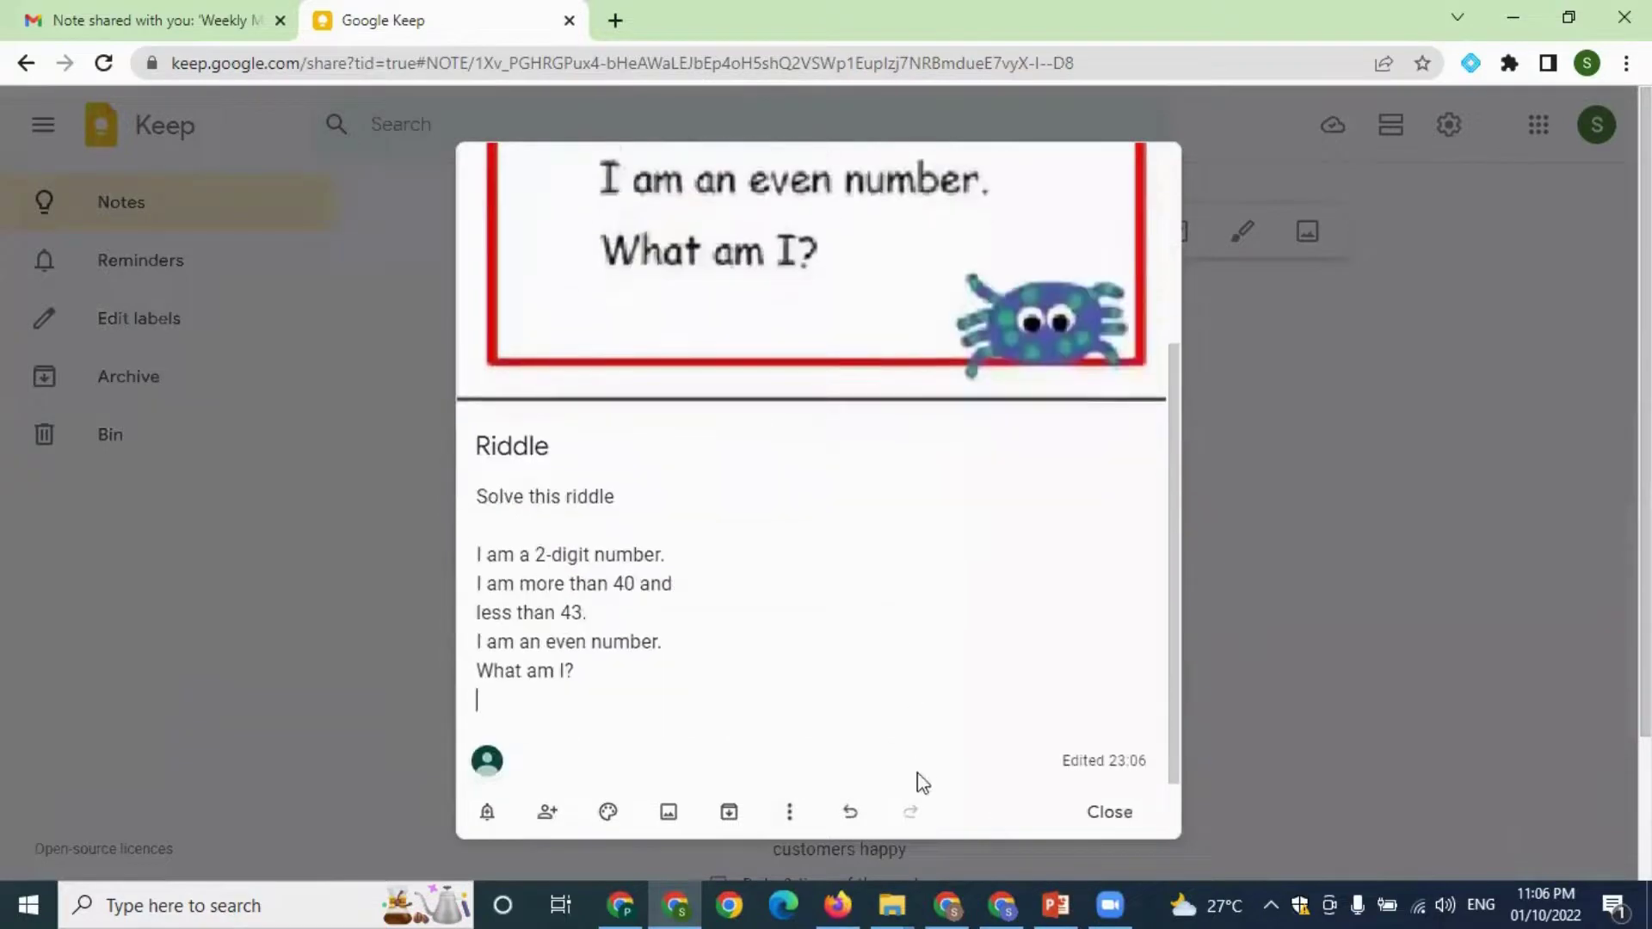
- Add a drawing to the shared Riddle note and give its canvas a Square grid
left_click(799, 819)
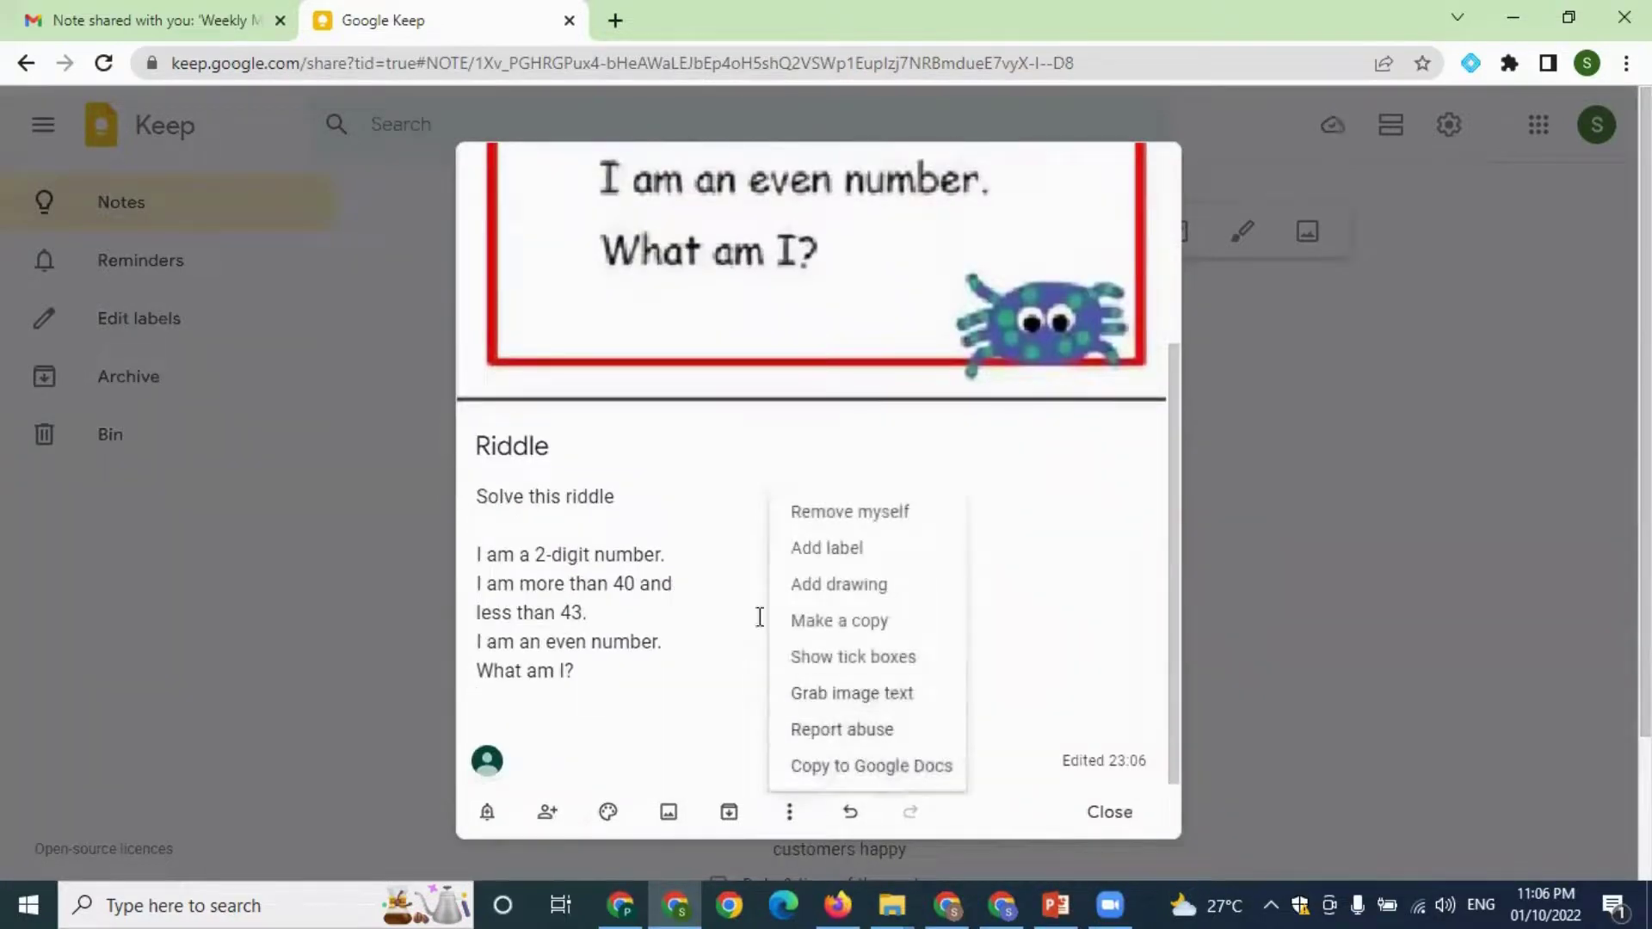
left_click(846, 593)
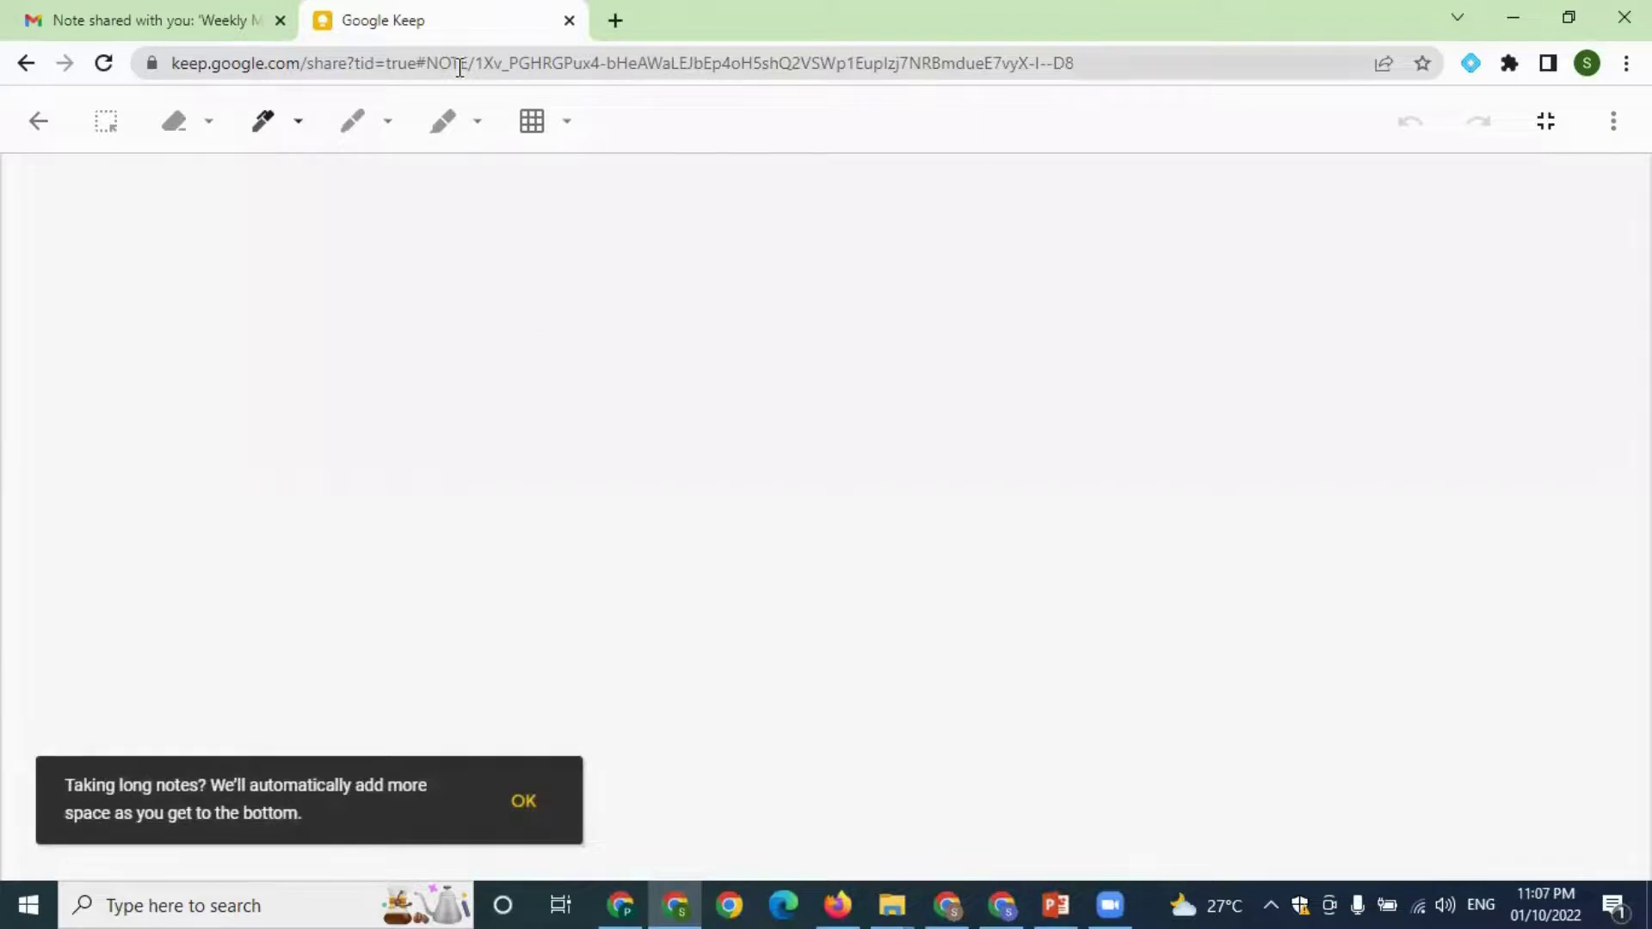
left_click(561, 125)
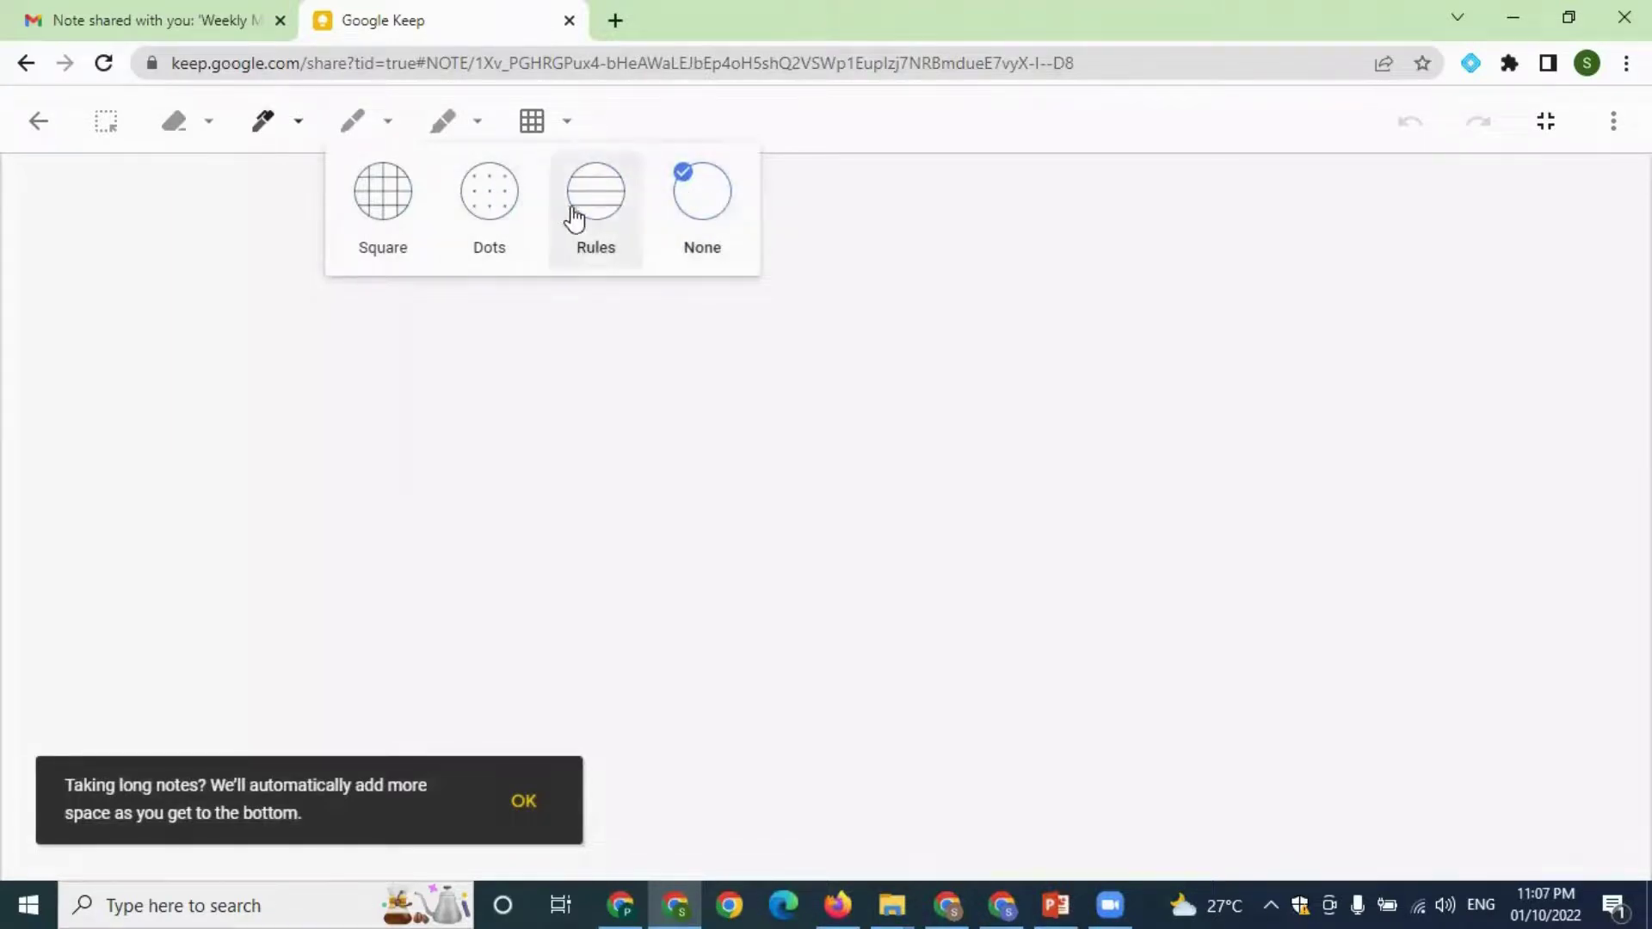
left_click(385, 204)
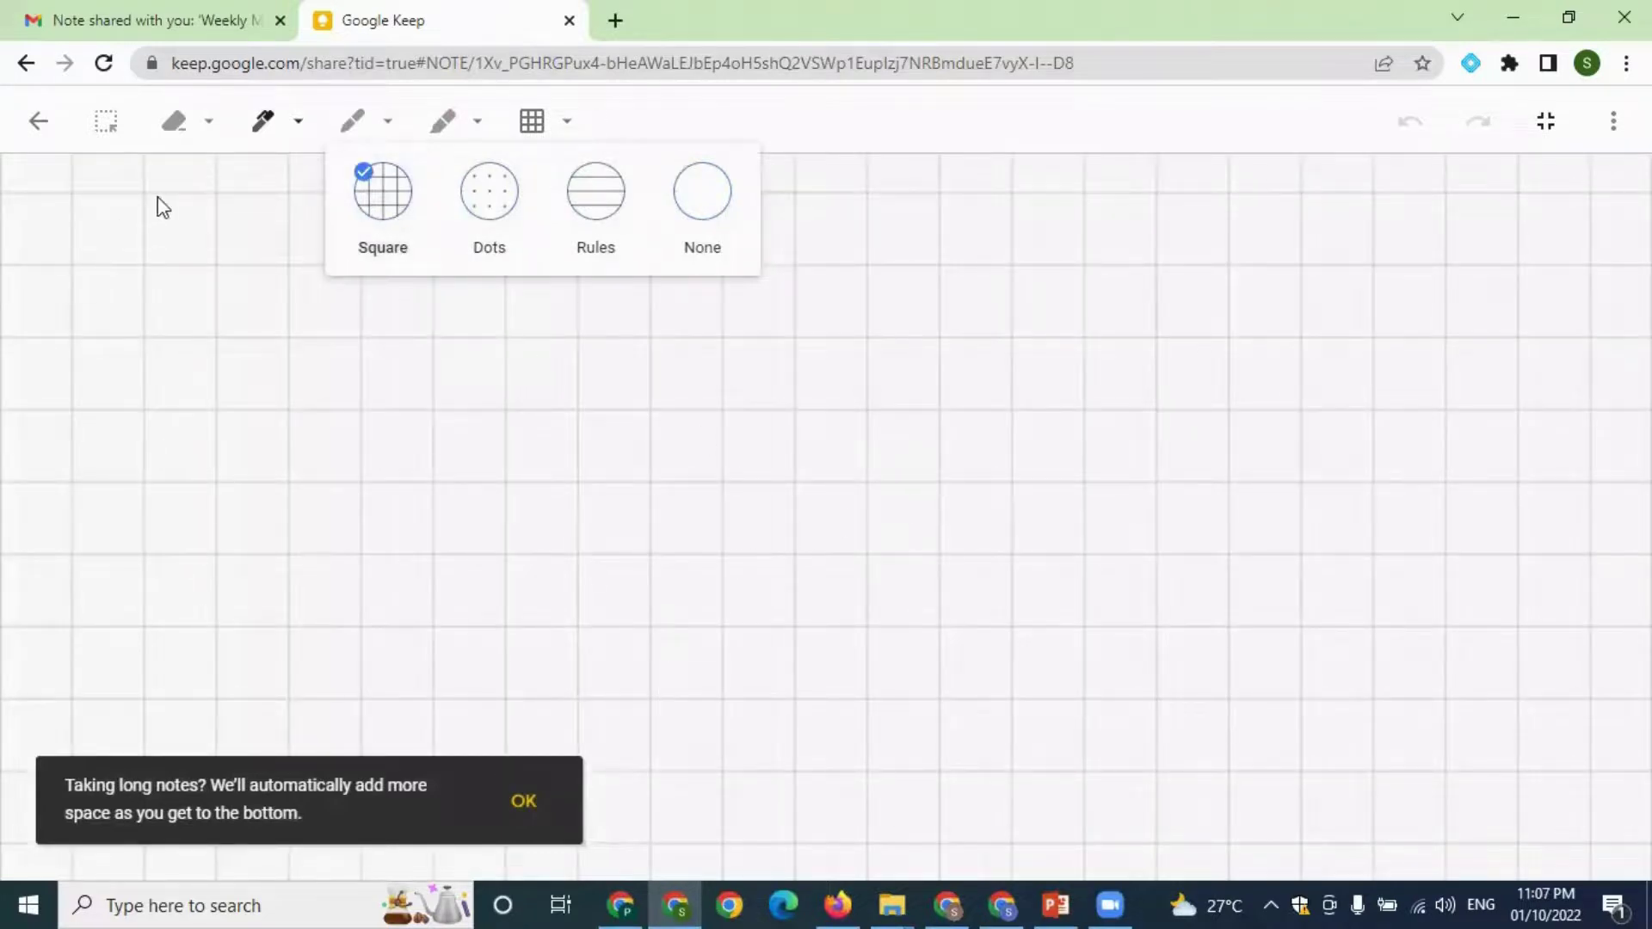
- Handwrite the answer 41 across the canvas with a thick green pen, return to the Riddle note and close it
left_click(269, 129)
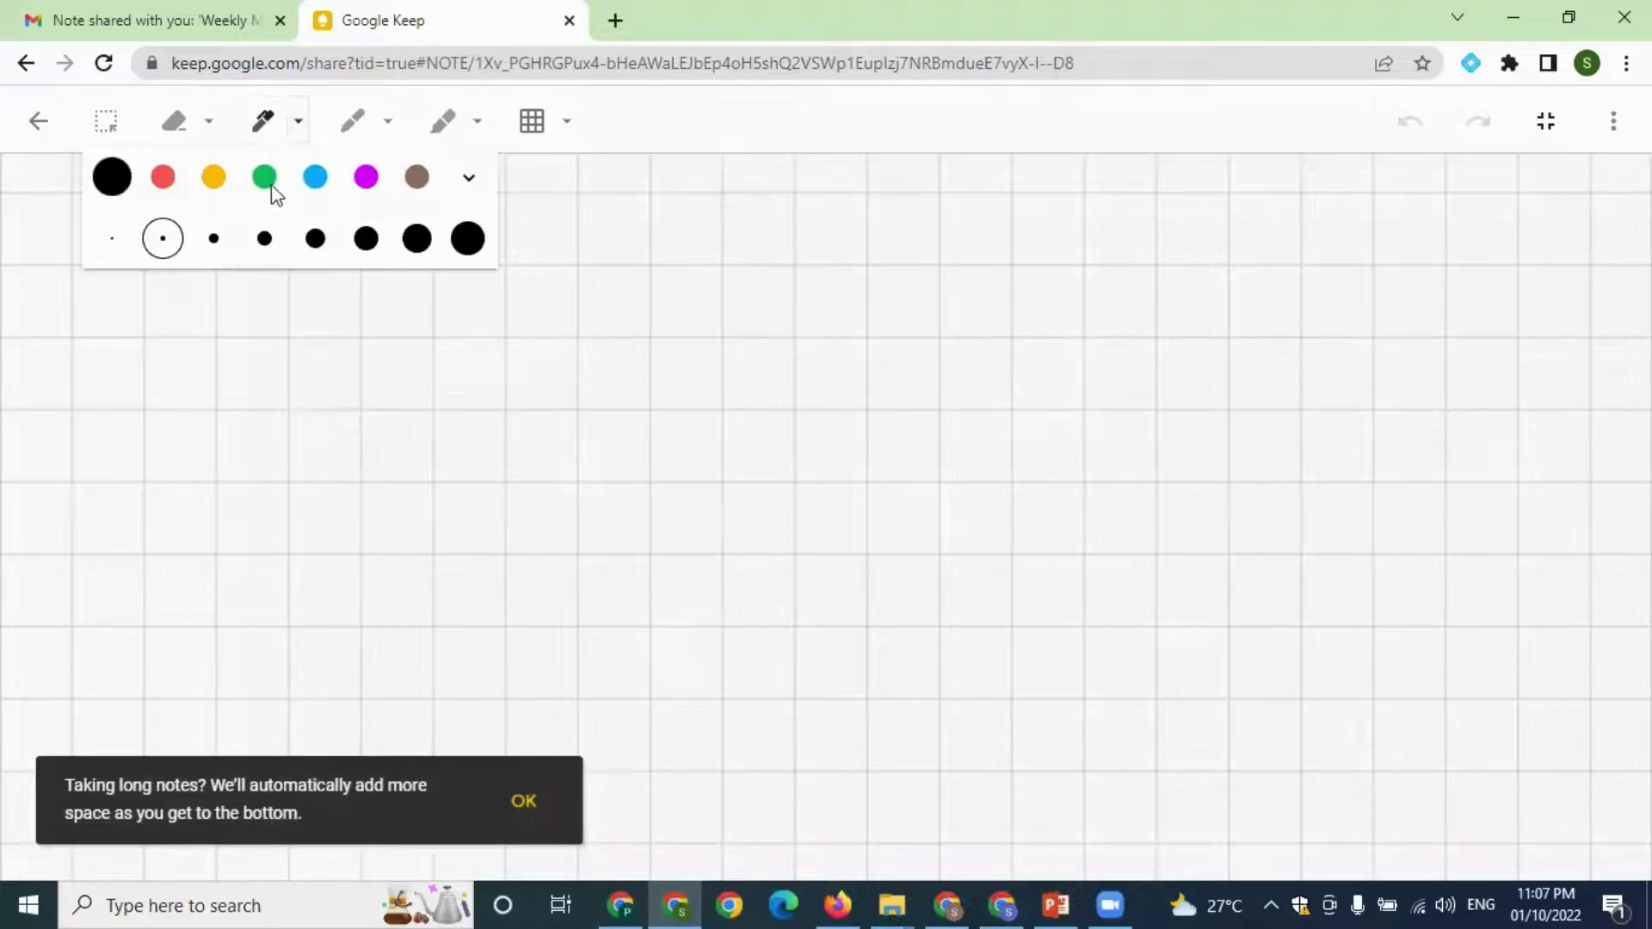
left_click(266, 181)
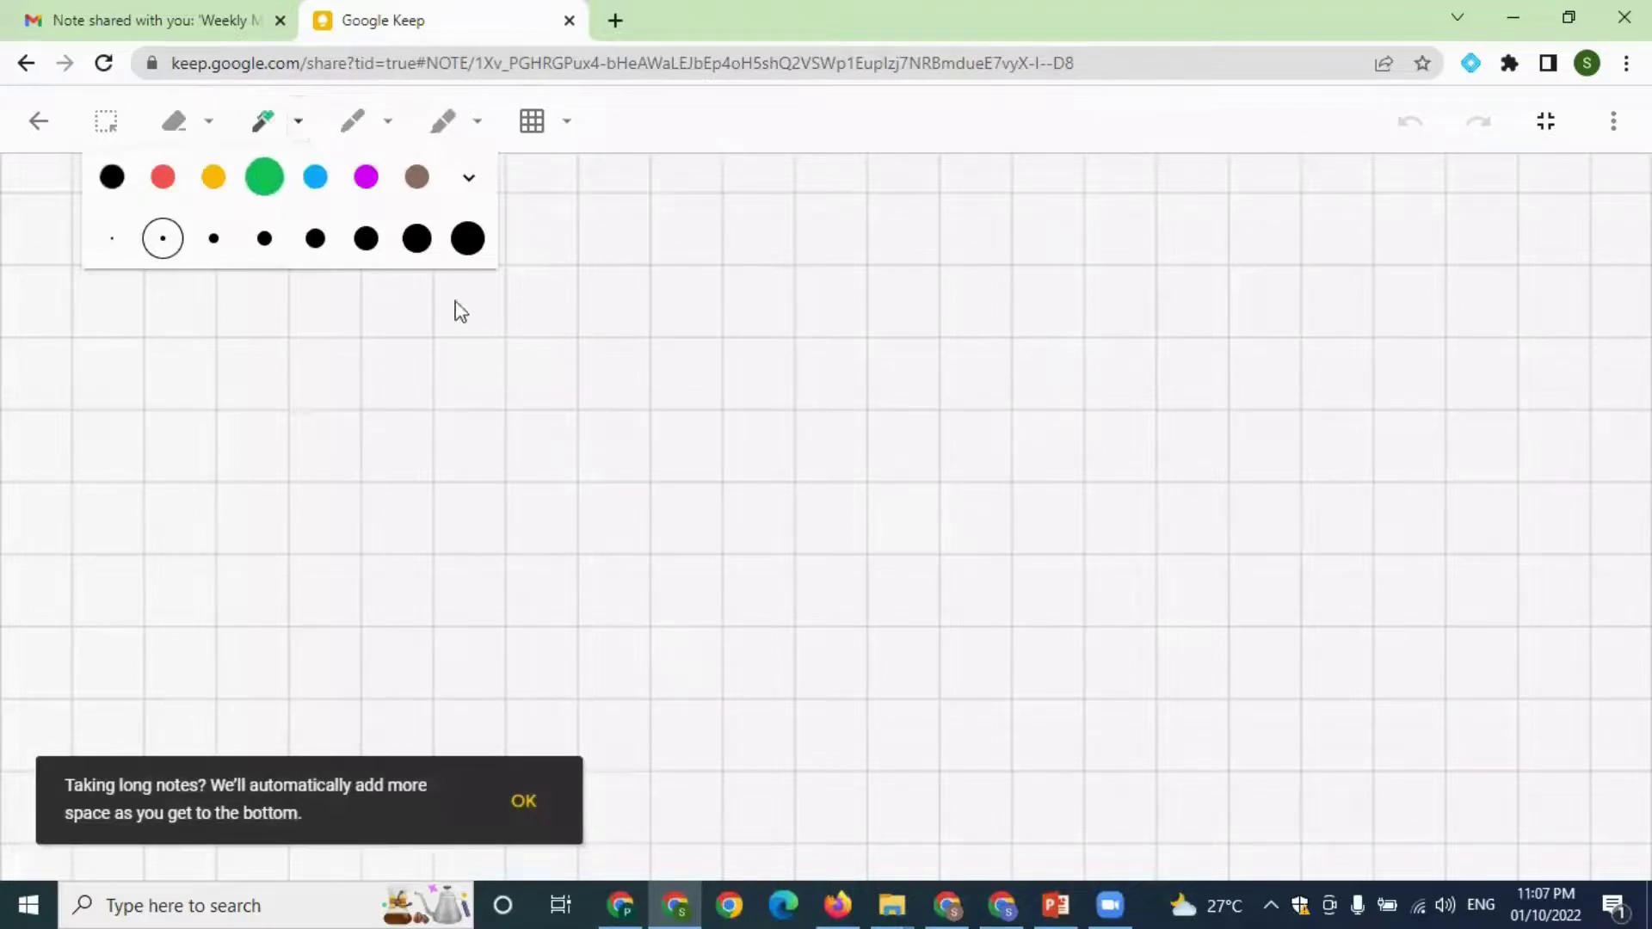
left_click(417, 245)
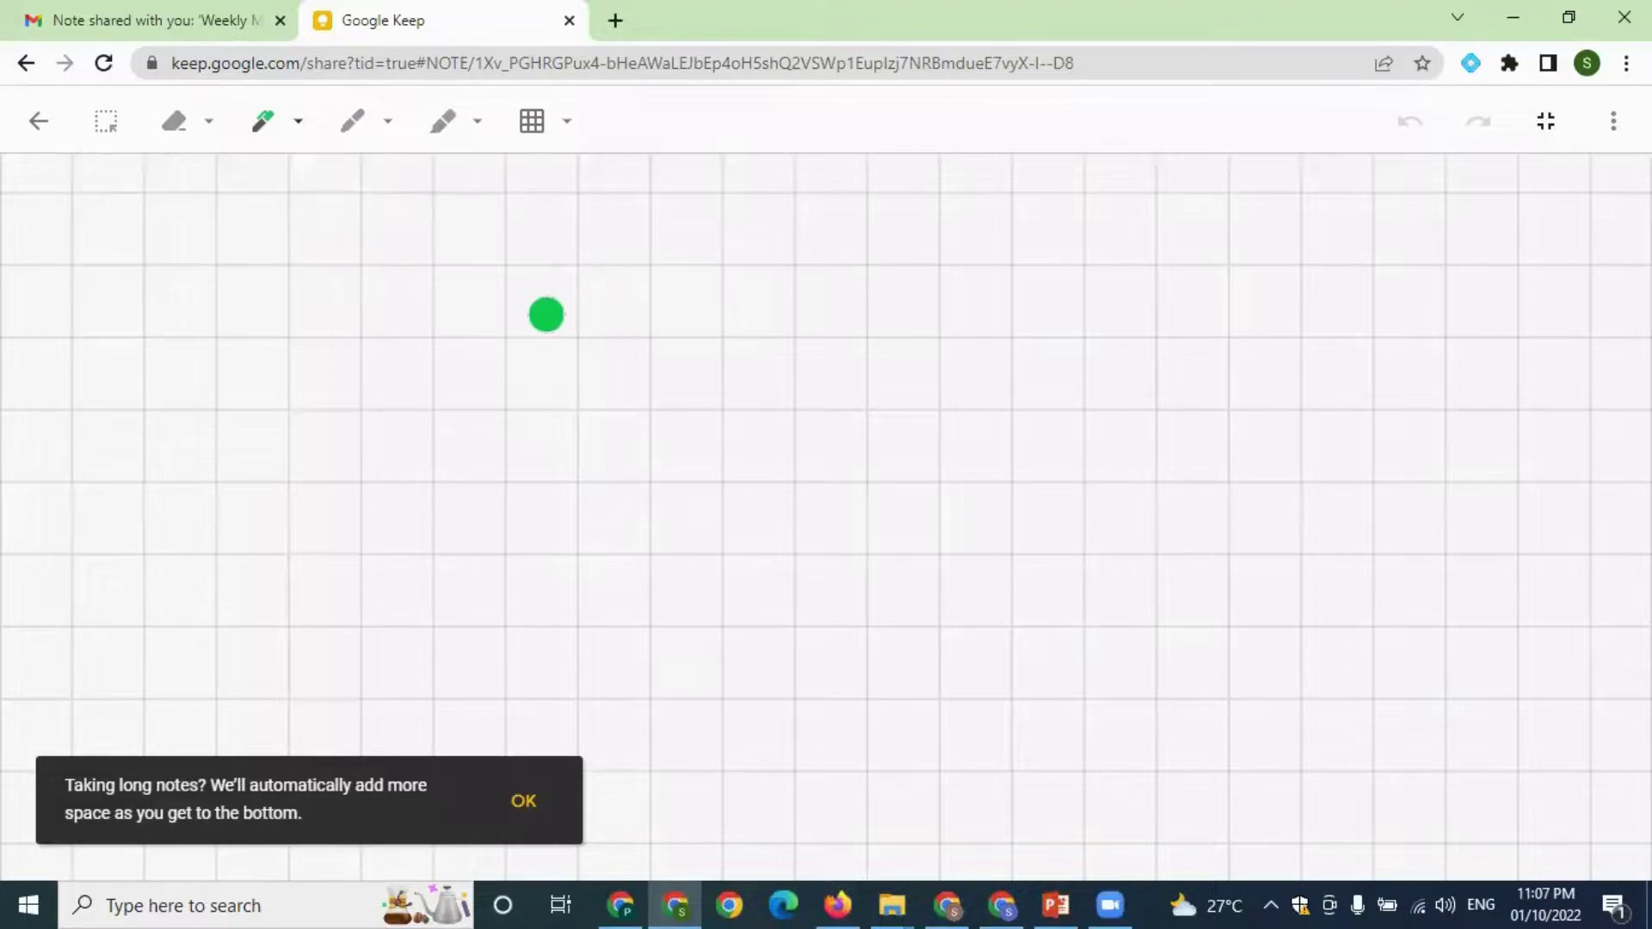
mouse_move(513, 241)
left_mouse_down()
mouse_move(505, 472)
mouse_move(654, 465)
left_mouse_up()
mouse_move(664, 320)
left_mouse_down()
mouse_move(708, 663)
mouse_move(749, 762)
left_mouse_up()
mouse_move(832, 383)
left_mouse_down()
mouse_move(972, 667)
mouse_move(1178, 654)
left_mouse_up()
left_click_drag(955, 661, 885, 658)
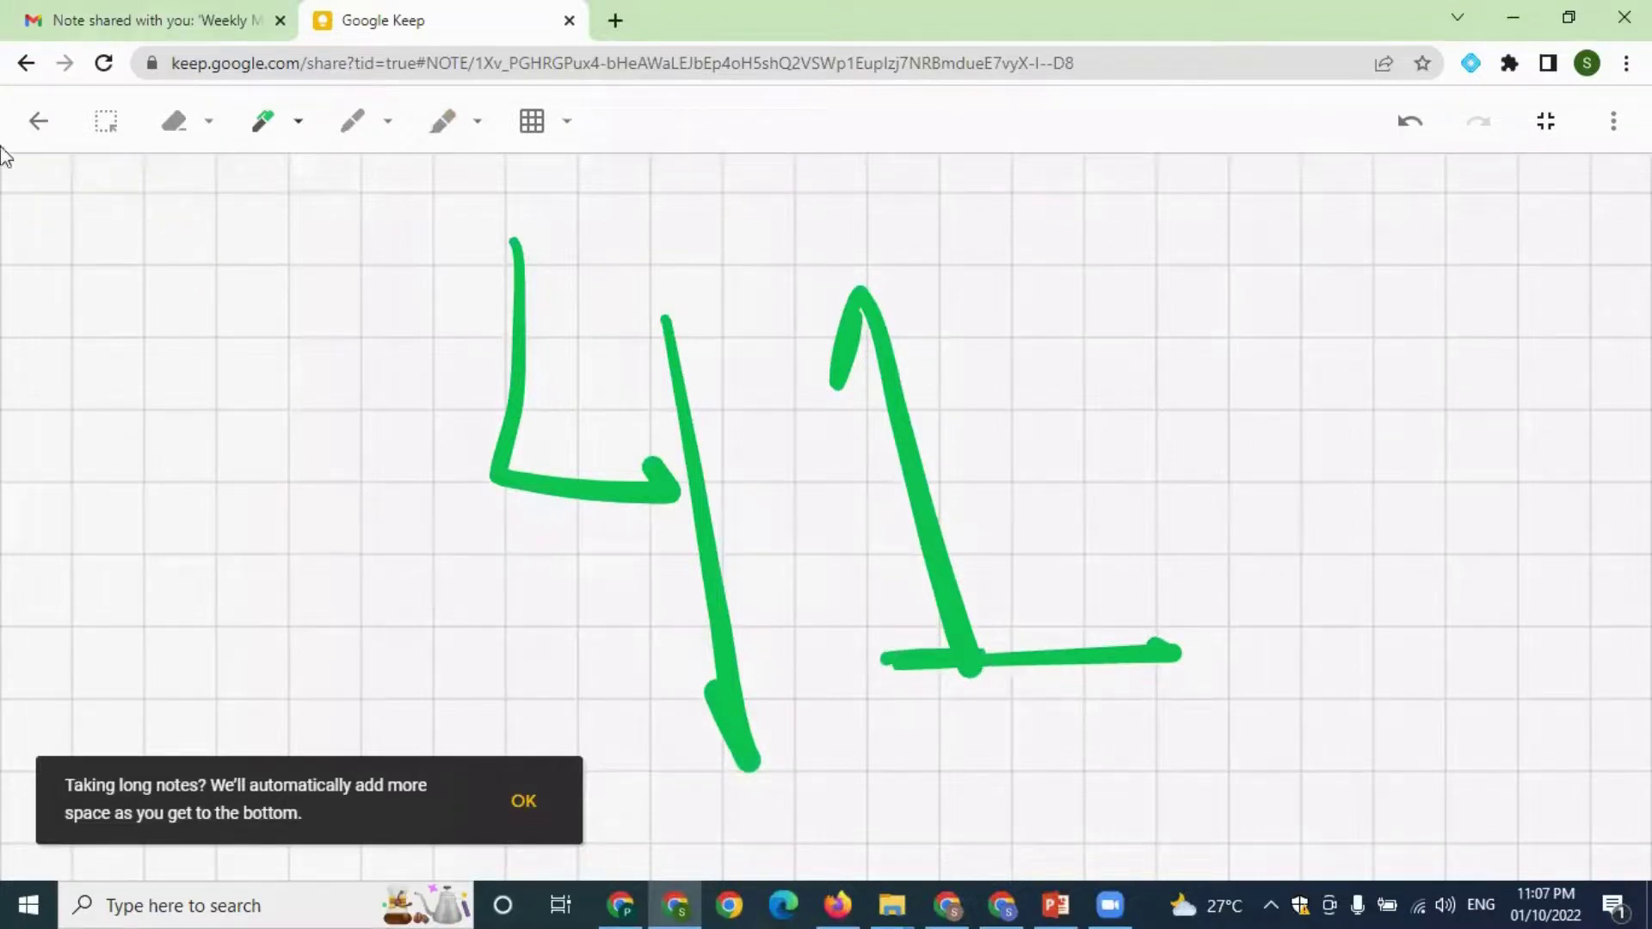
left_click(37, 128)
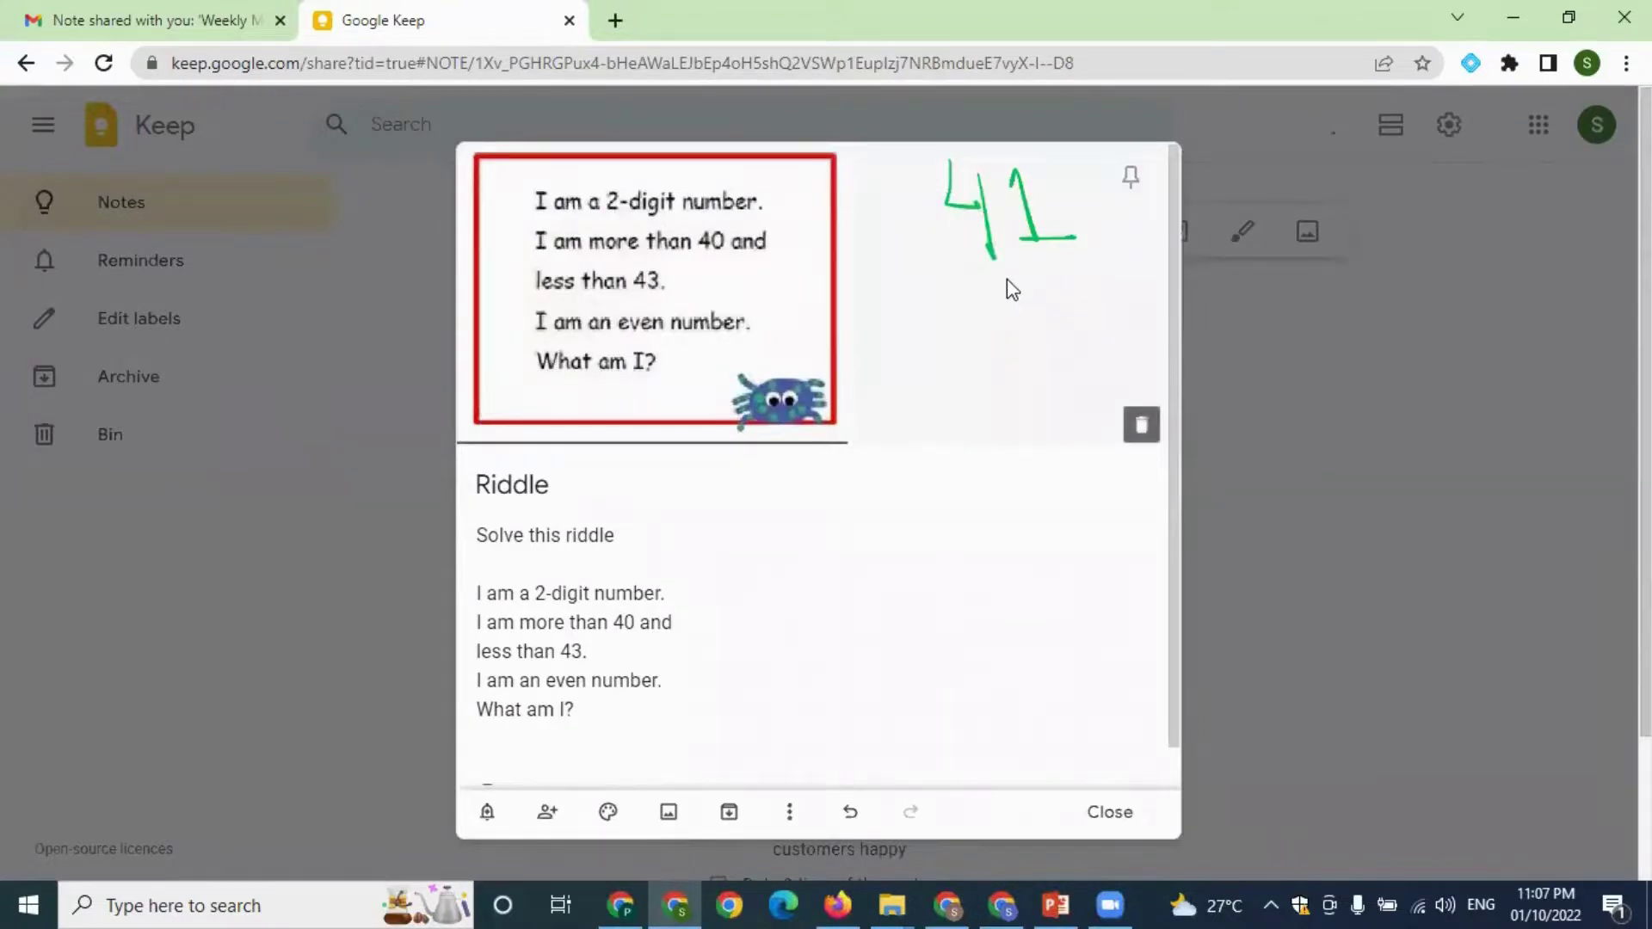
left_click(1290, 475)
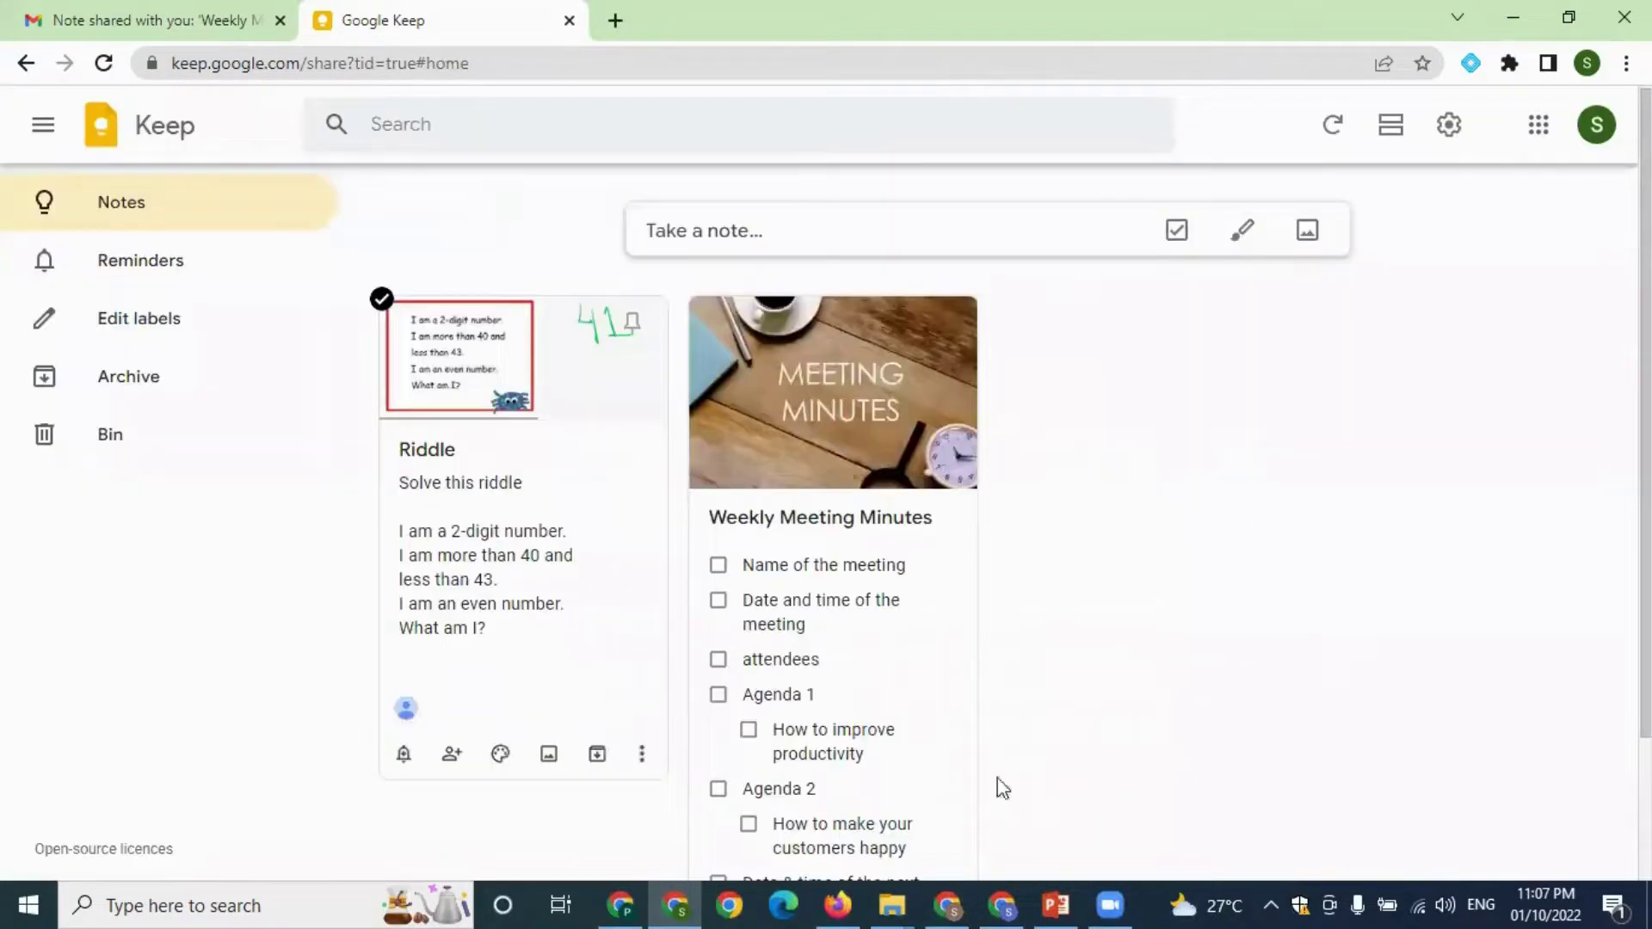
- Switch back to the primary account's Google Keep window and open the Riddle note to check the collaborator's drawing
left_click(621, 899)
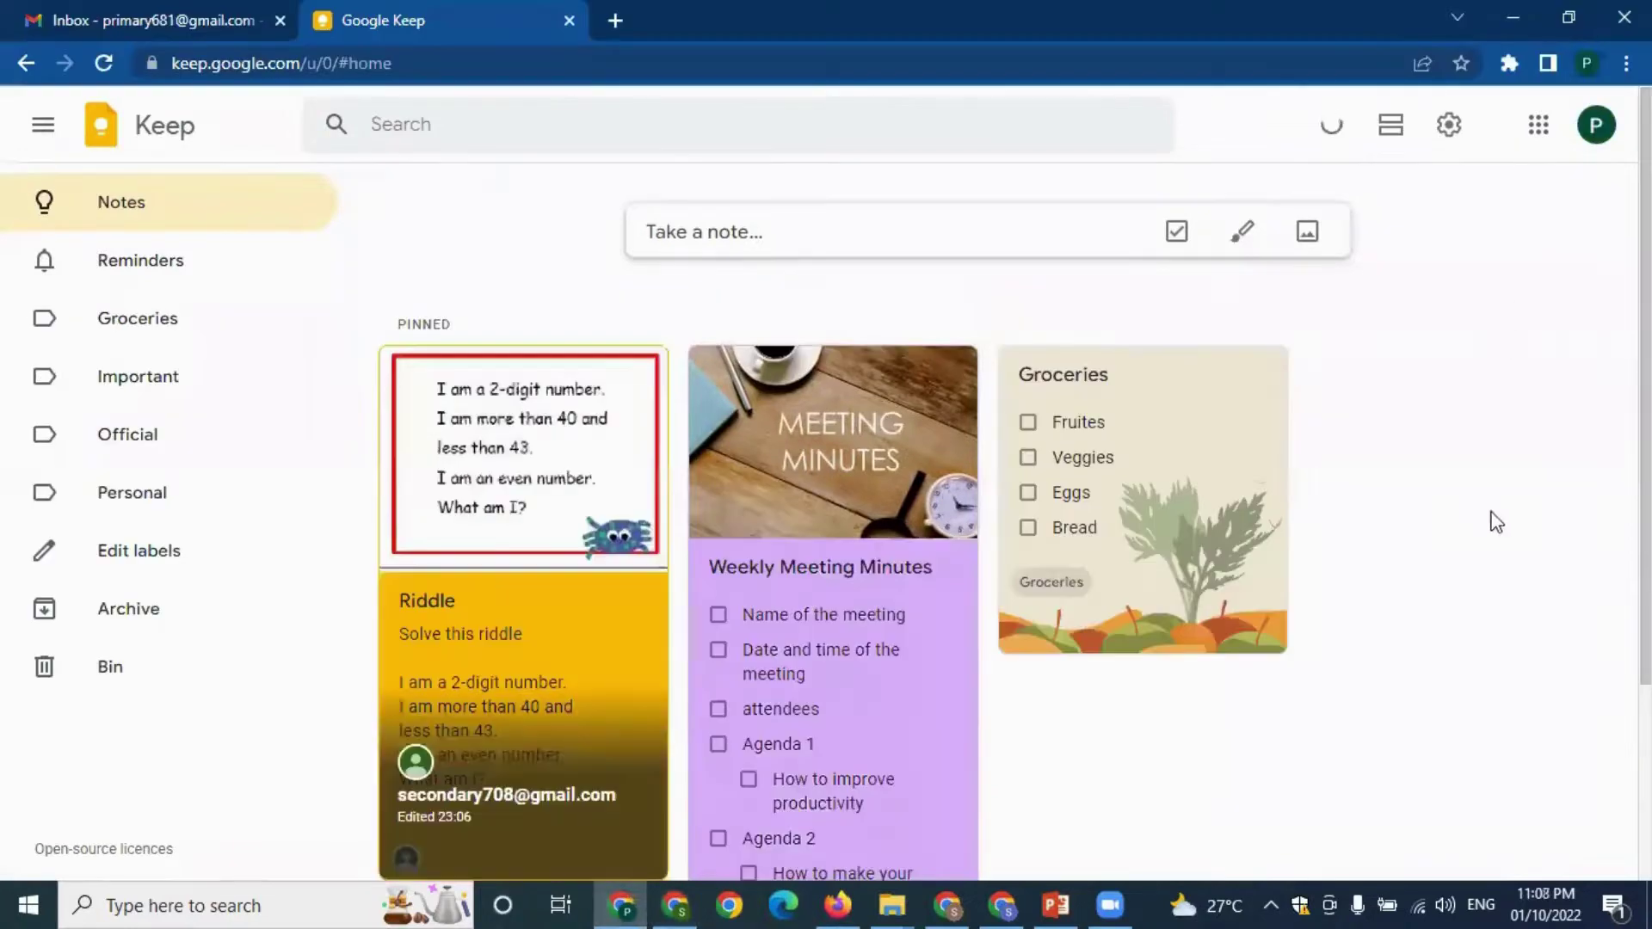
scroll(1496, 516, "down", 2)
left_click(598, 241)
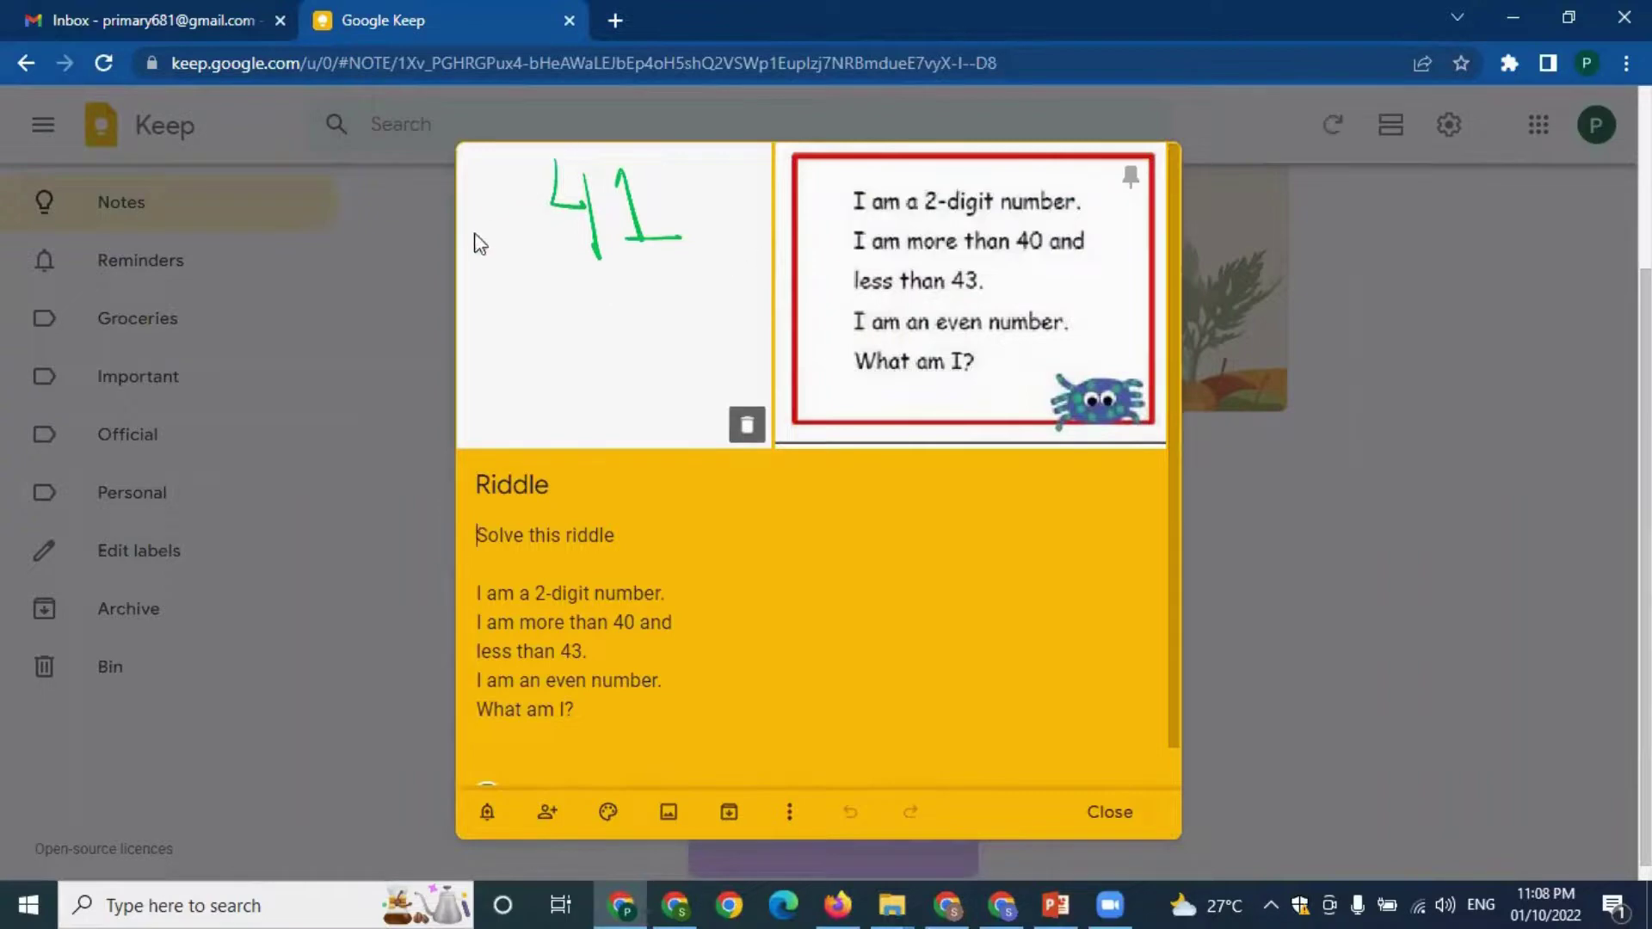
- Close the open Riddle note and assign it the Official label
left_click(1119, 811)
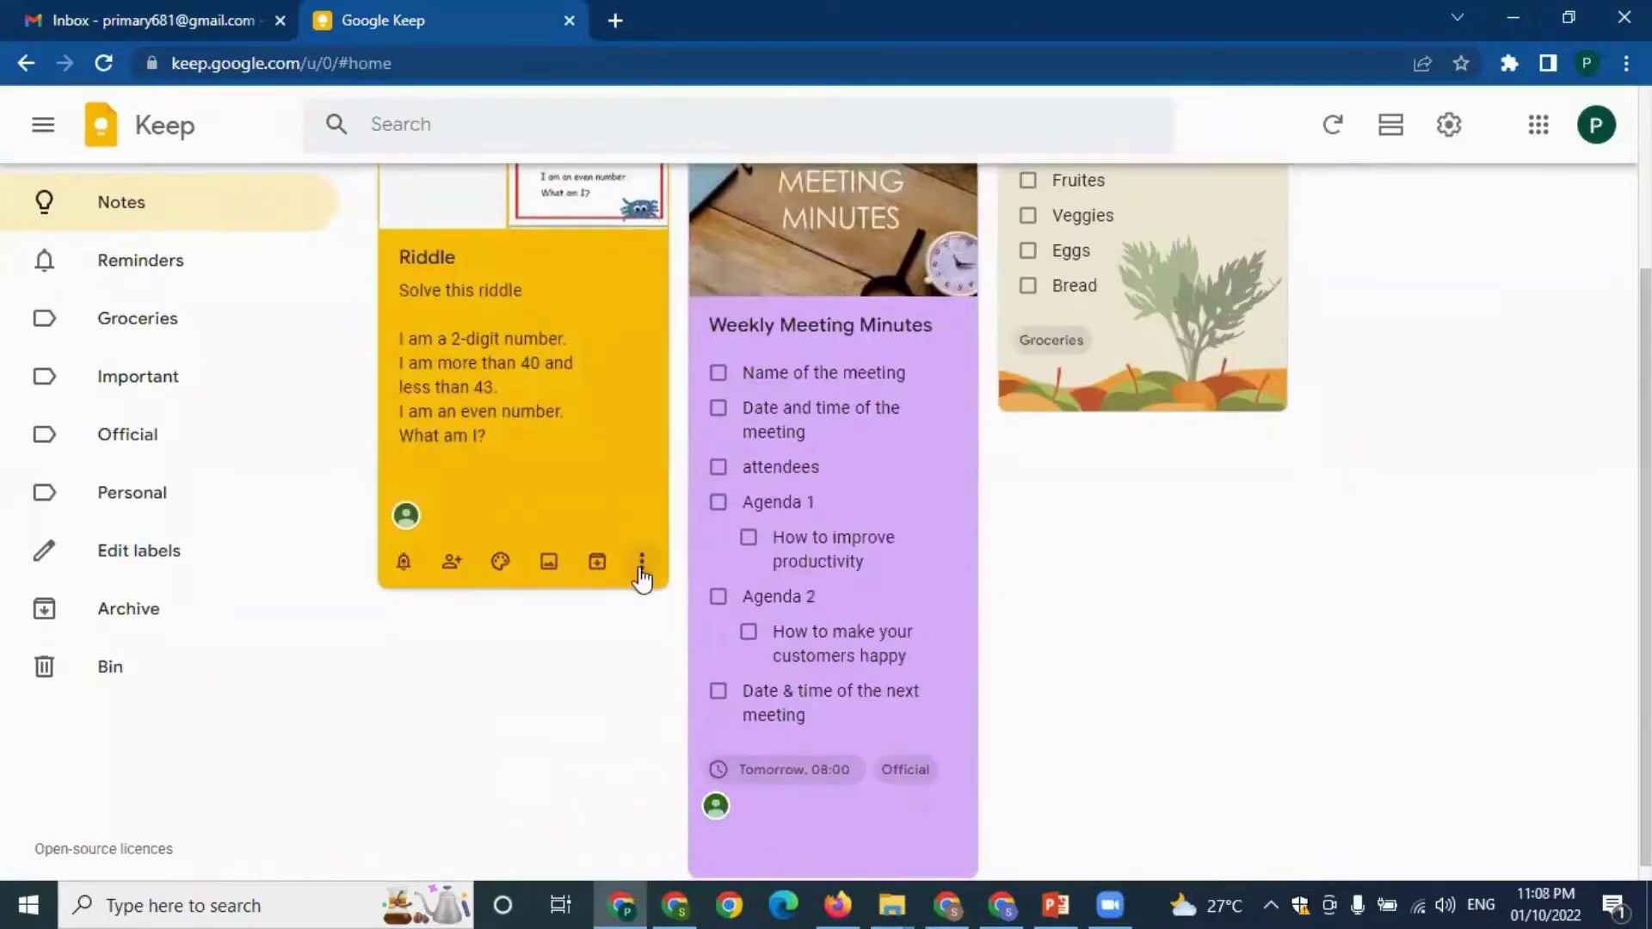
left_click(641, 564)
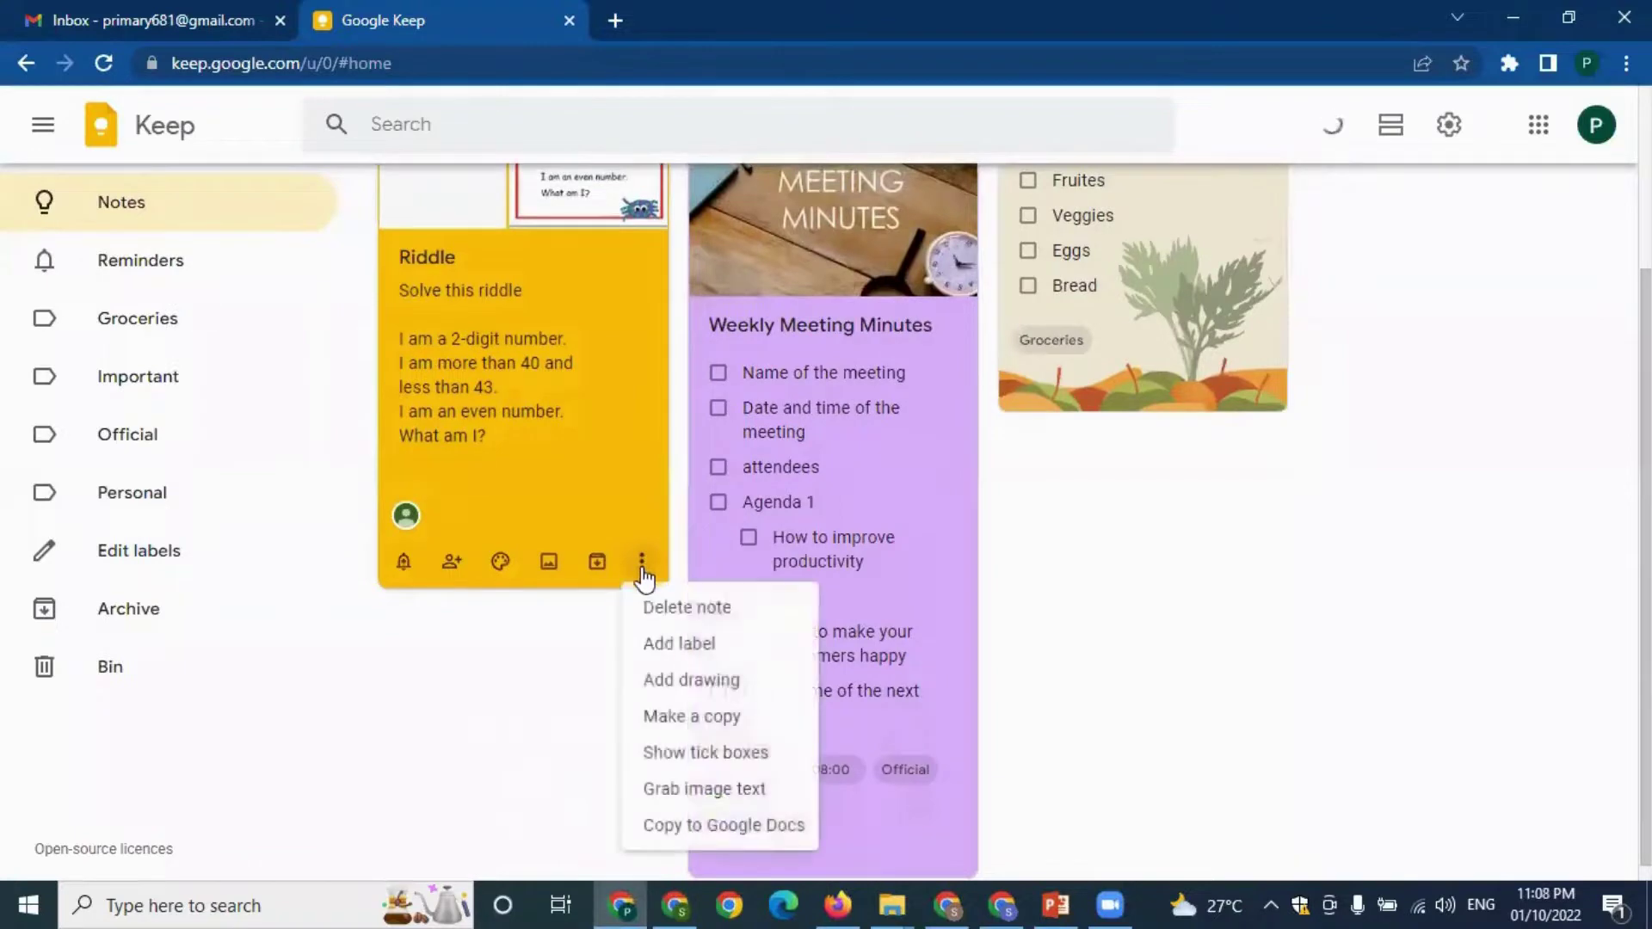
left_click(703, 658)
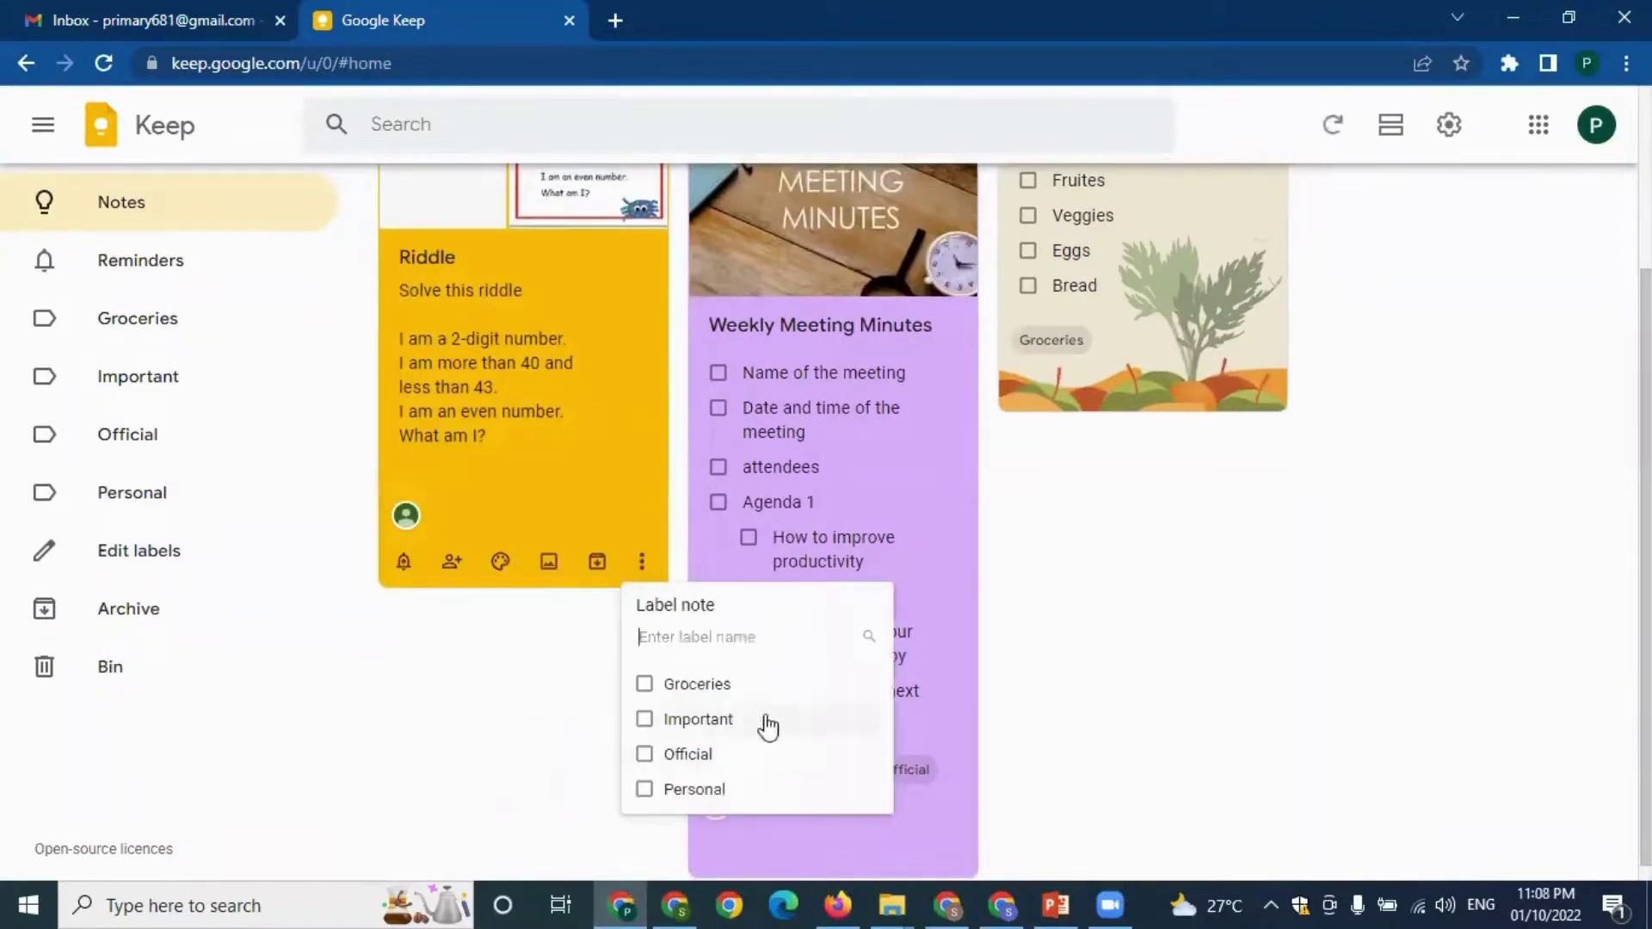
left_click(686, 755)
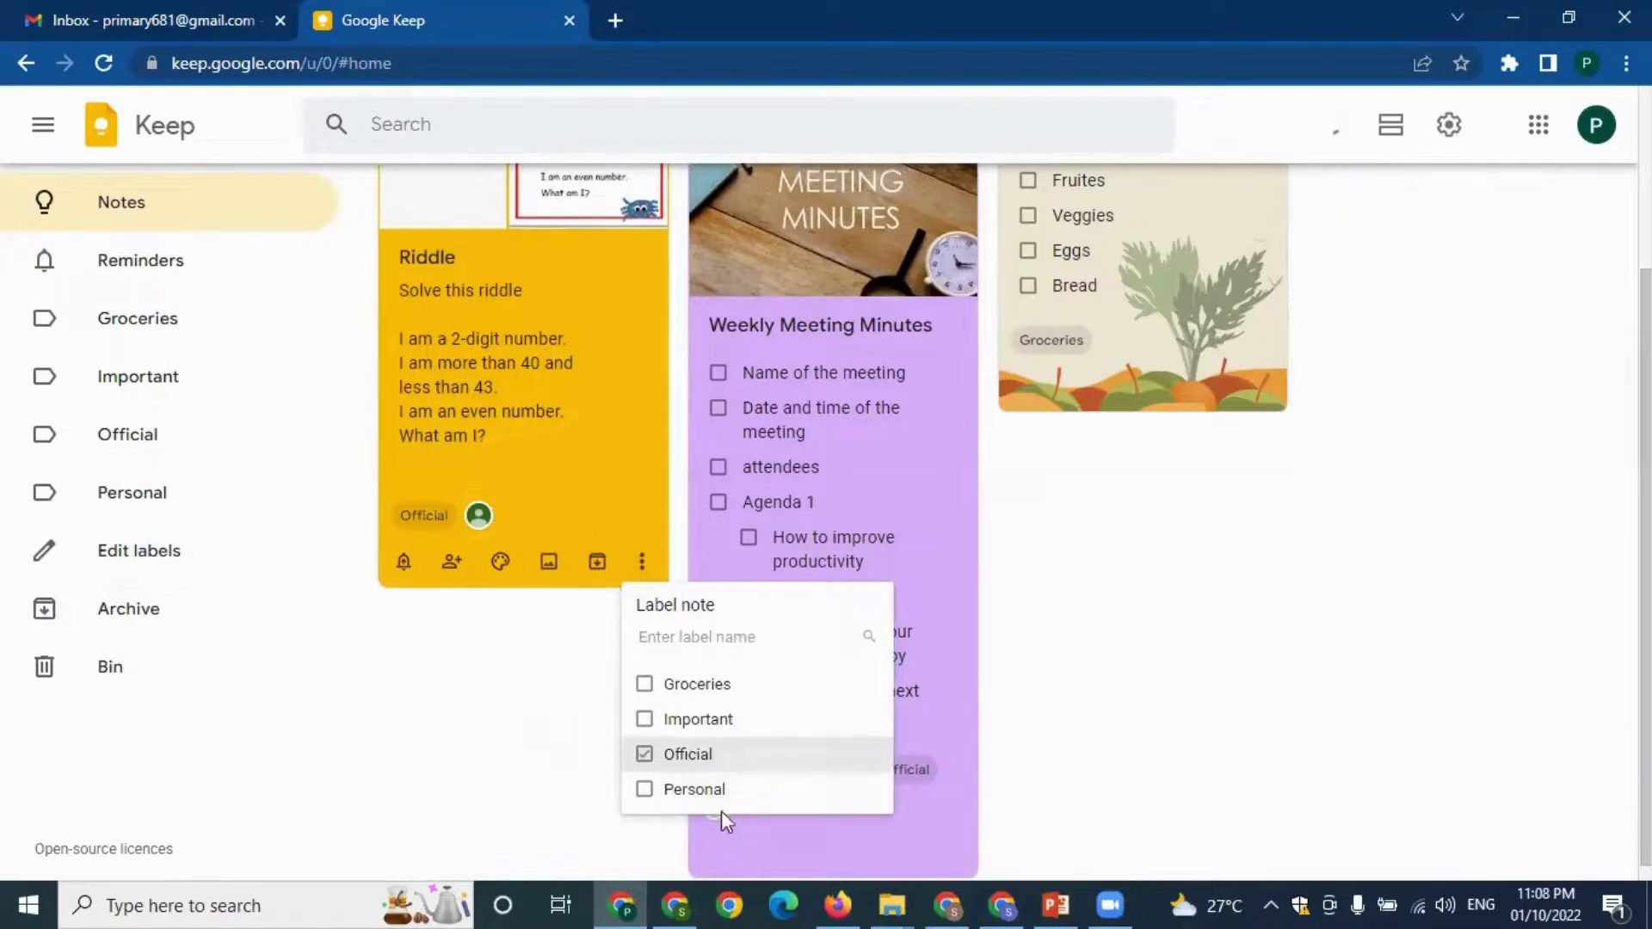
left_click(1163, 719)
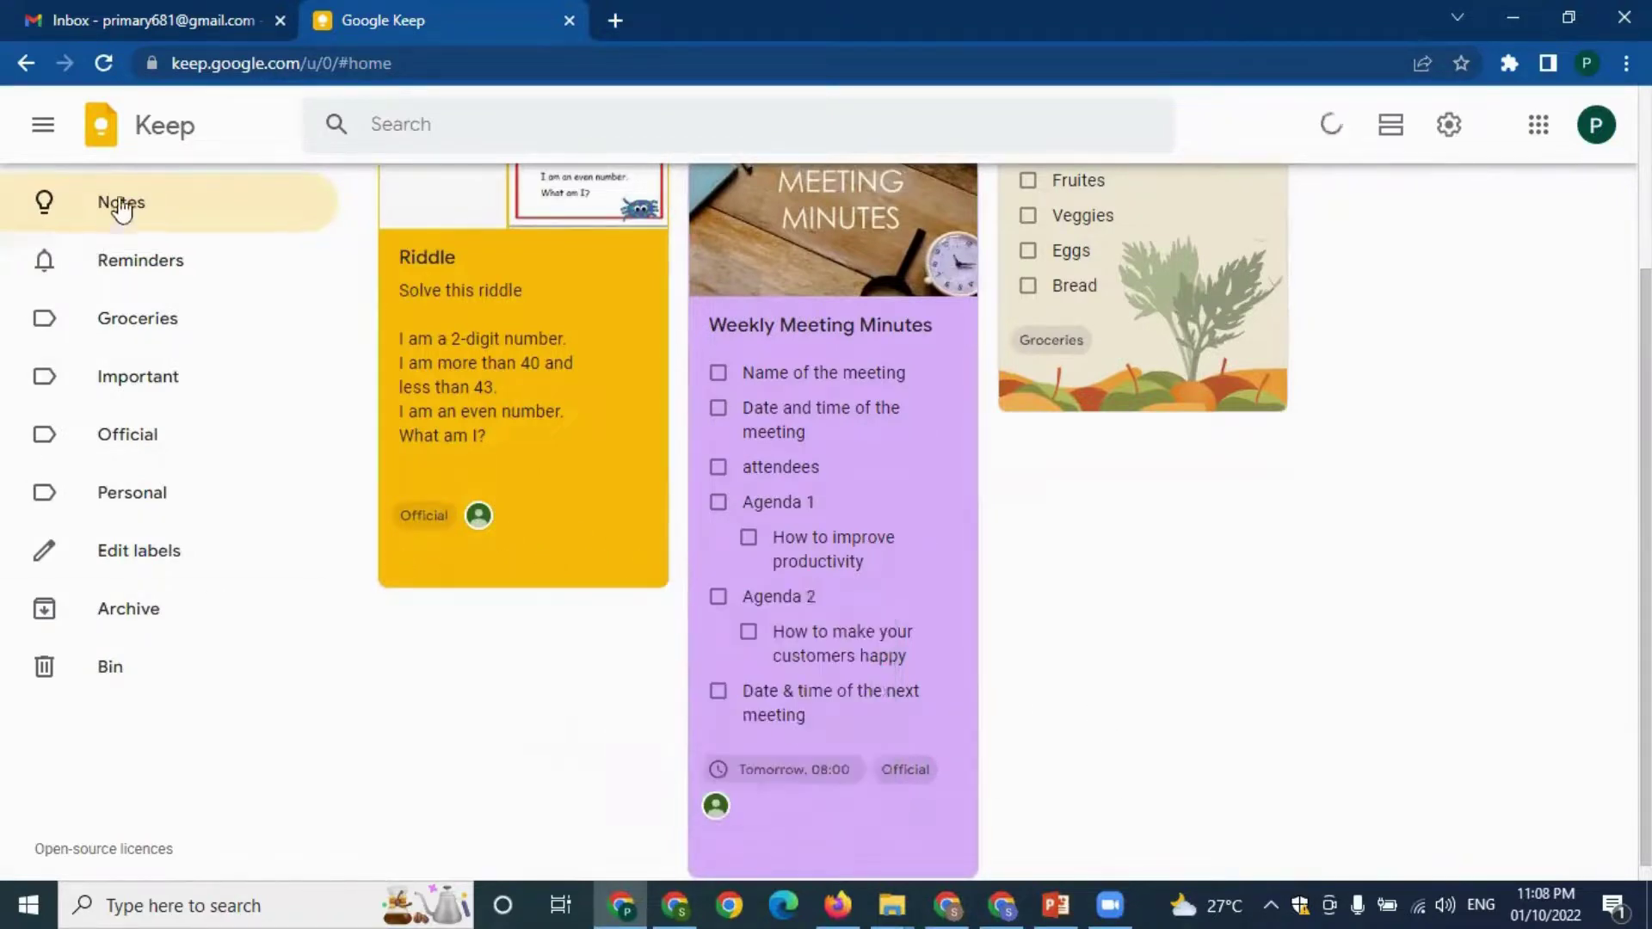
- Review all notes, then browse the notes filed under the Groceries, Important and Official labels
left_click(117, 210)
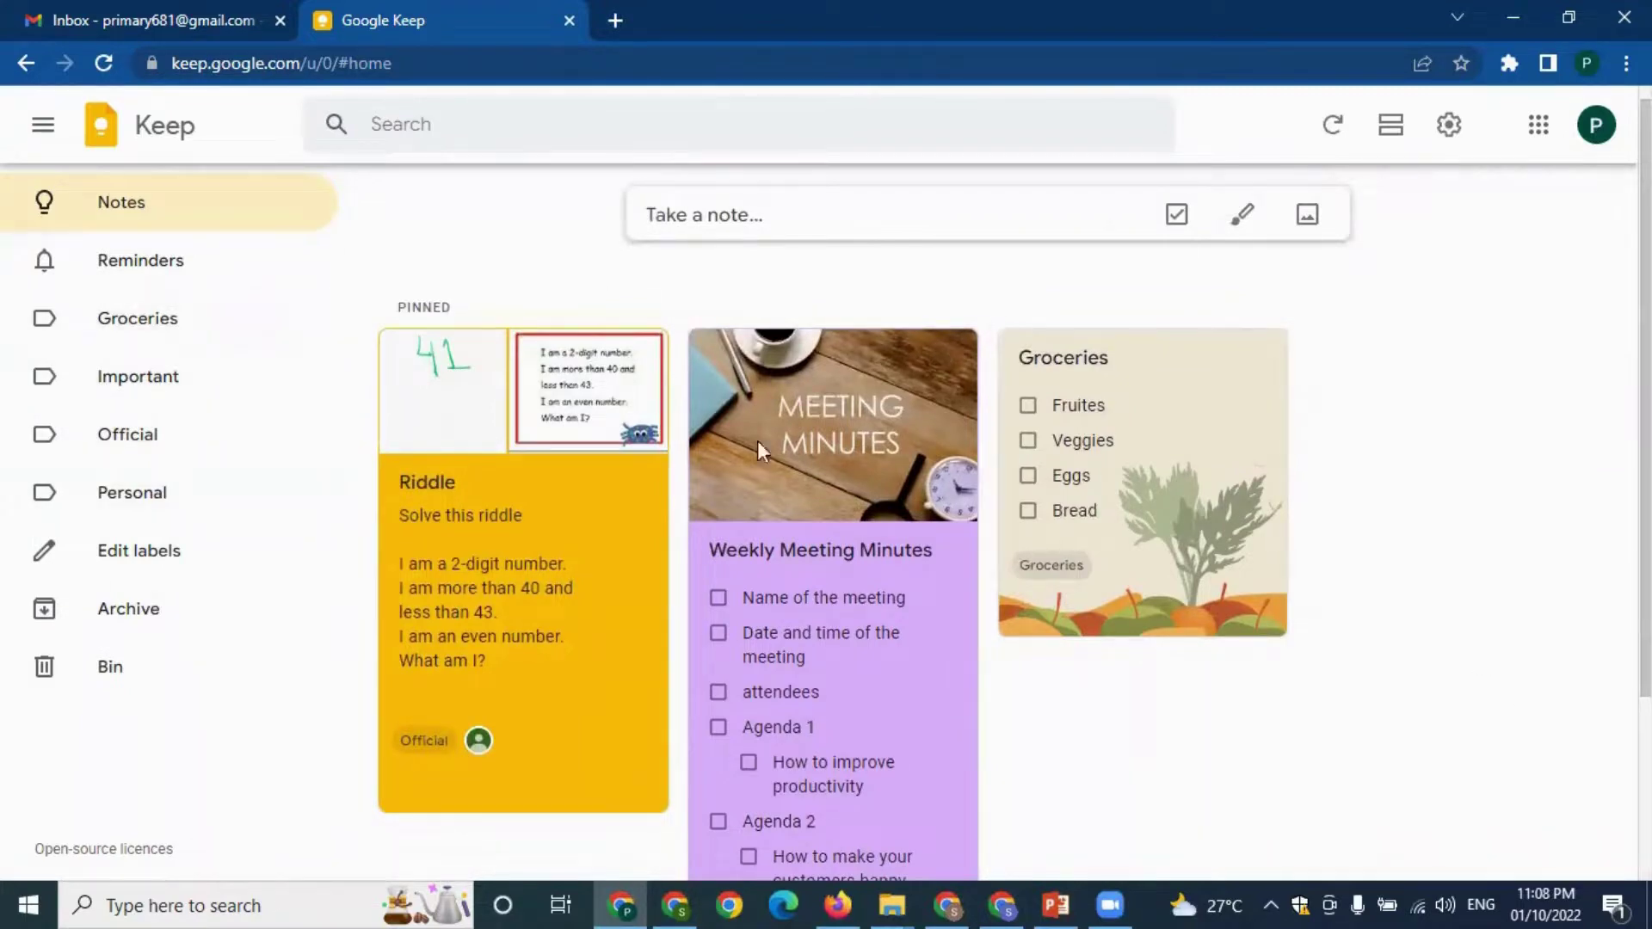
left_click(173, 315)
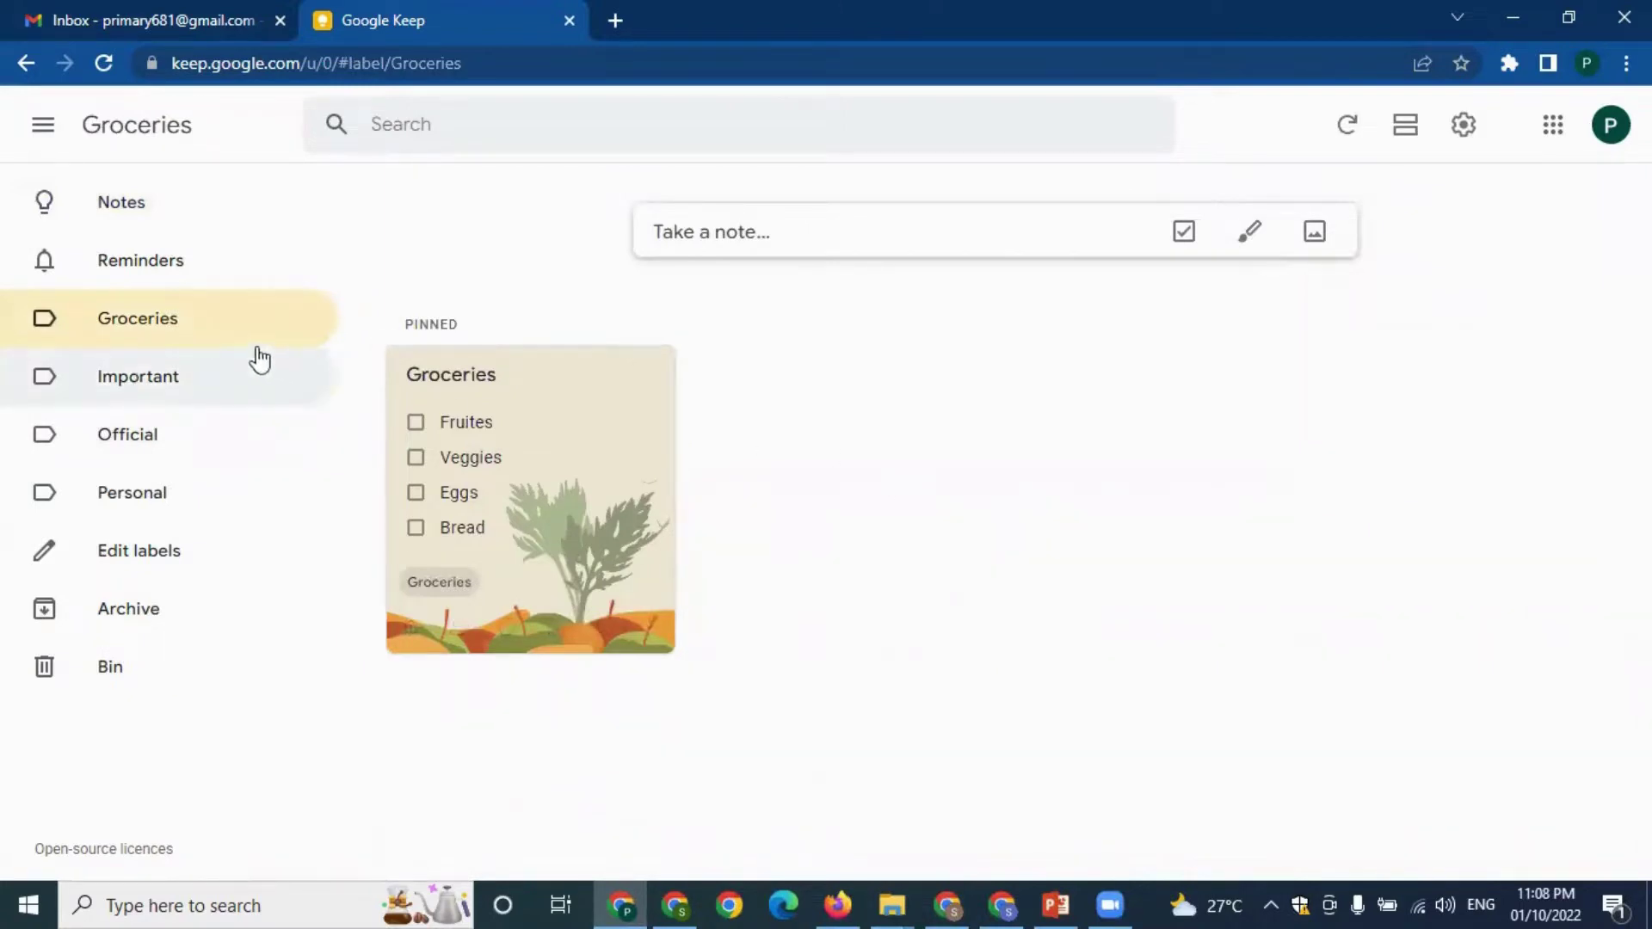
left_click(186, 397)
left_click(112, 443)
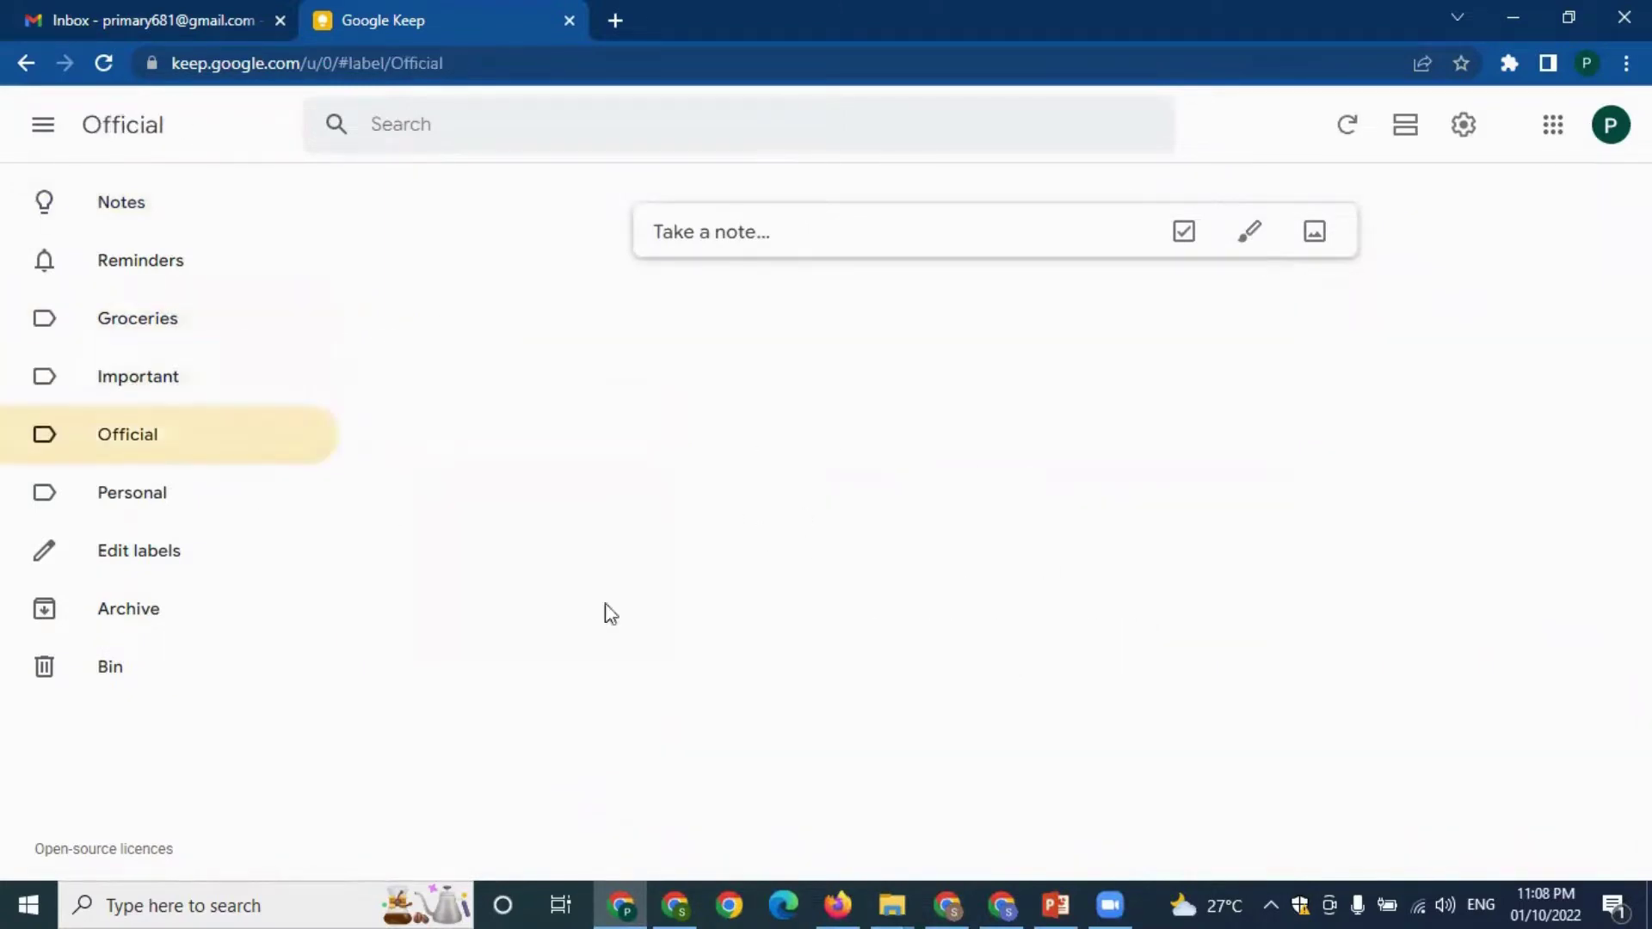
scroll(1191, 653, "down", 3)
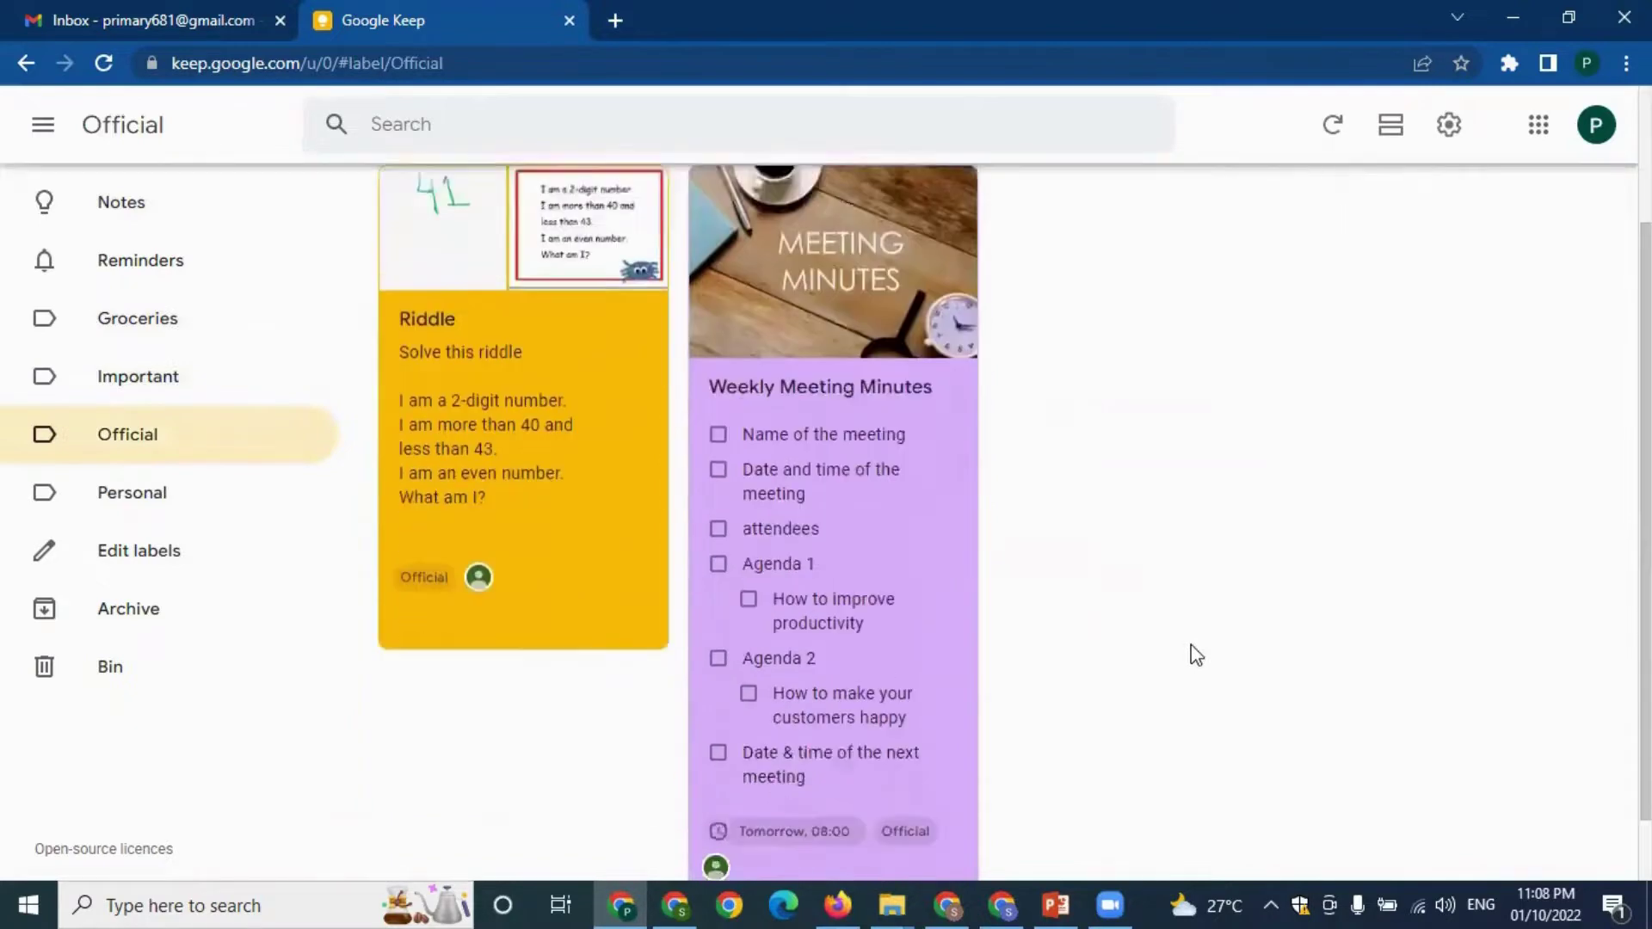
scroll(1207, 629, "up", 3)
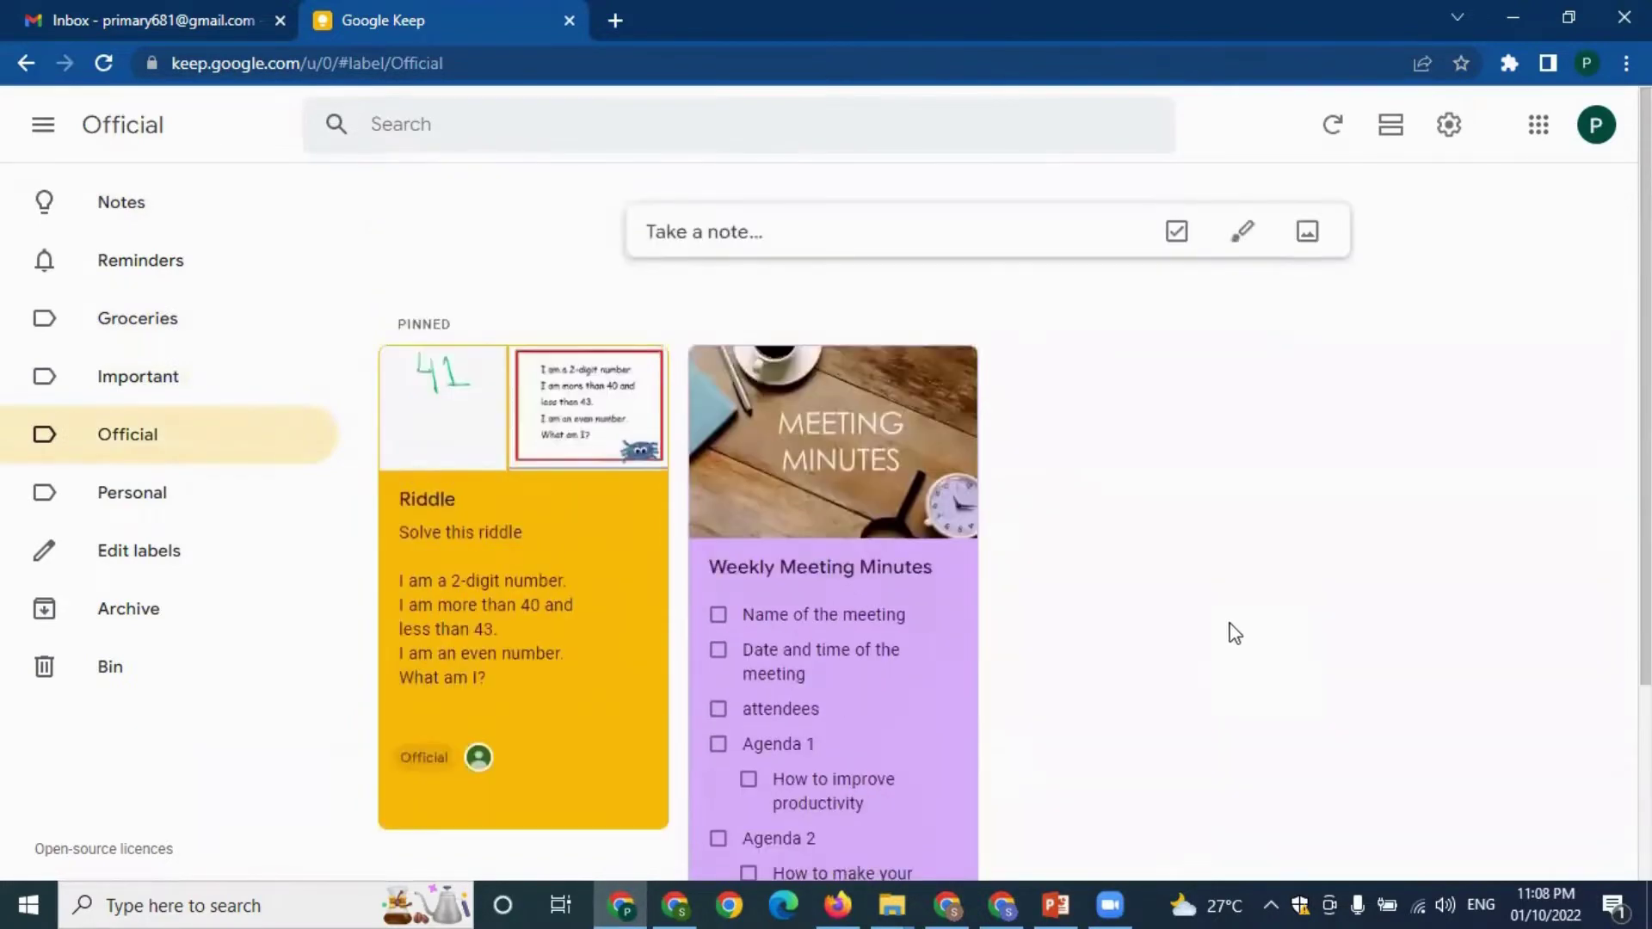
scroll(896, 699, "down", 3)
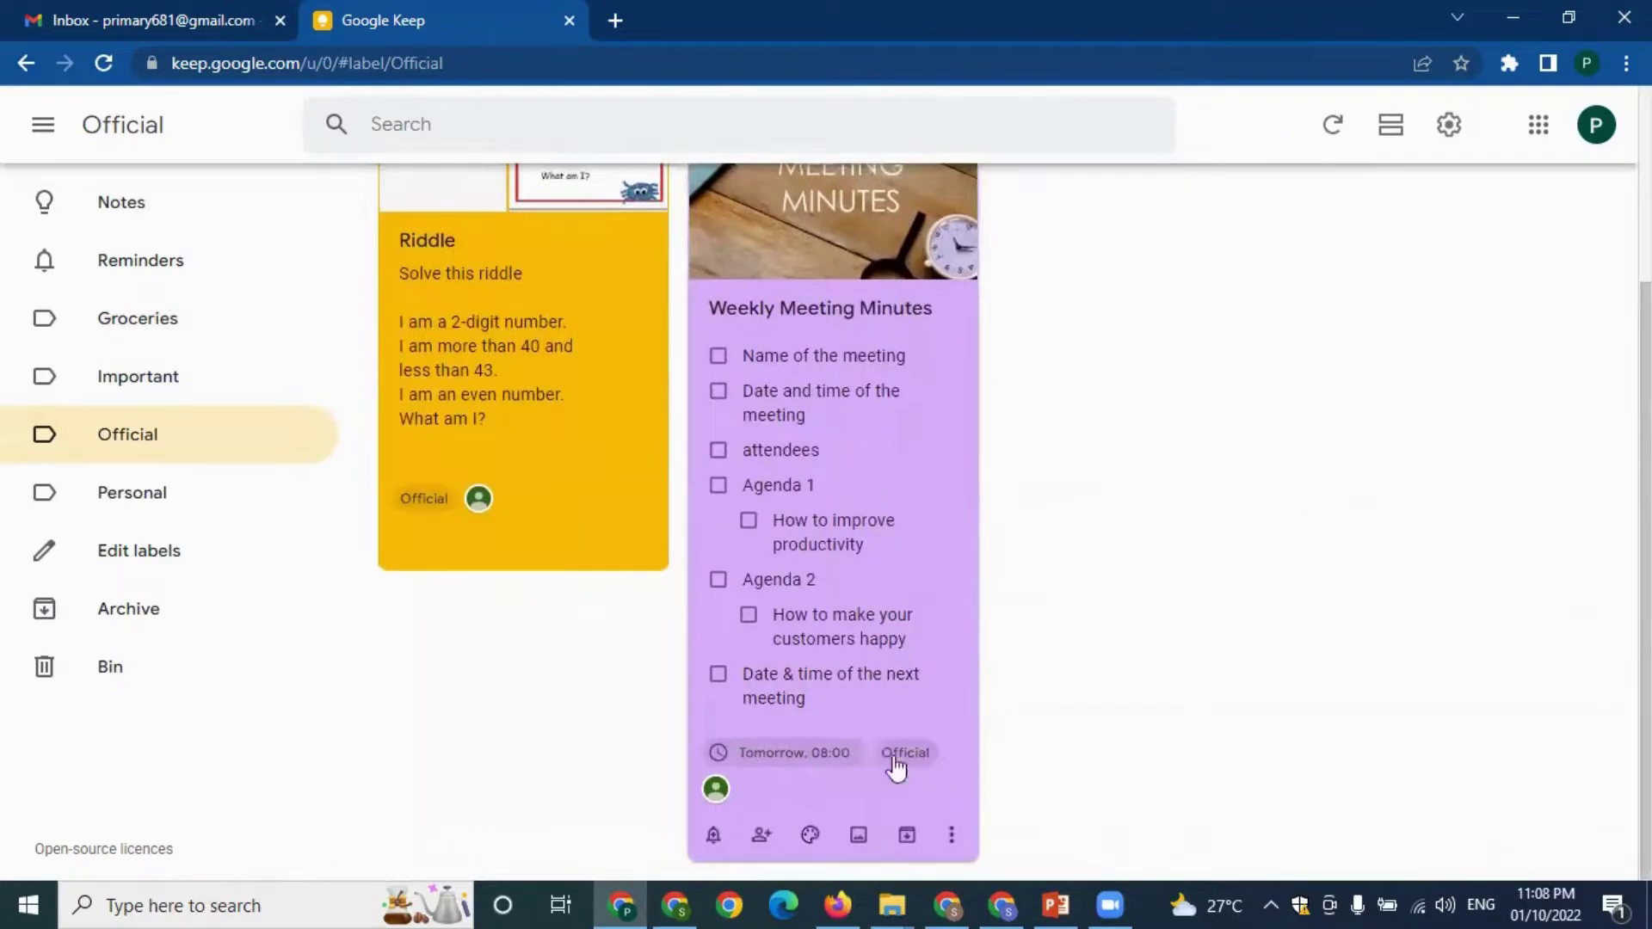
- Copy the Weekly Meeting Minutes note to Google Docs and open the new document to look through its content
left_click(819, 575)
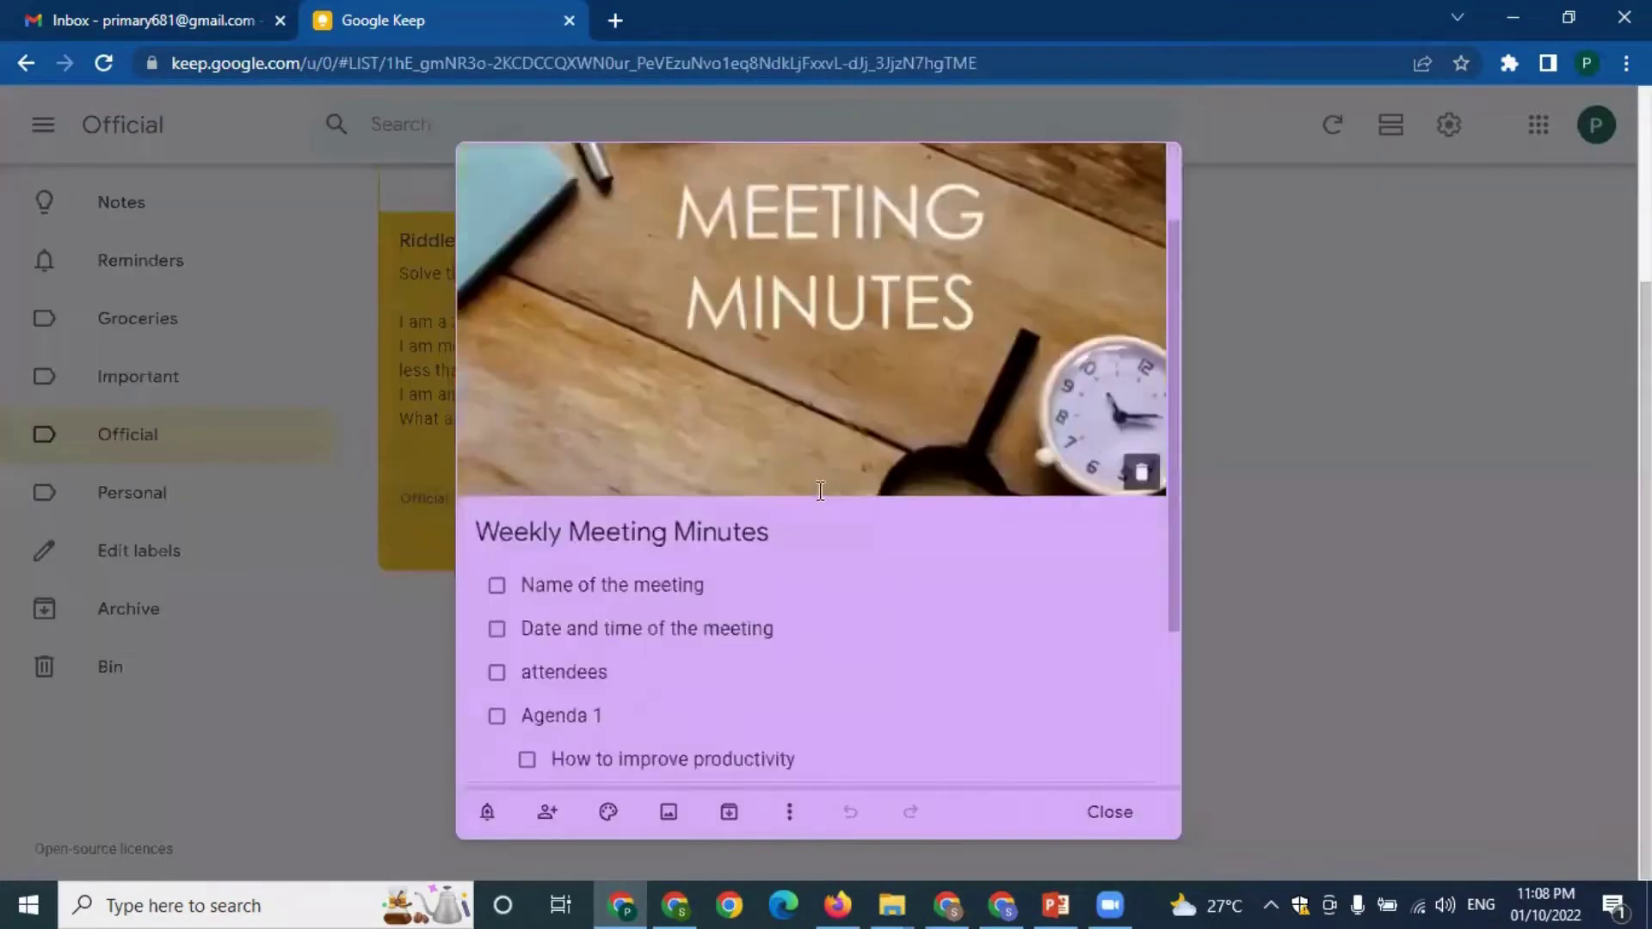
left_click(790, 815)
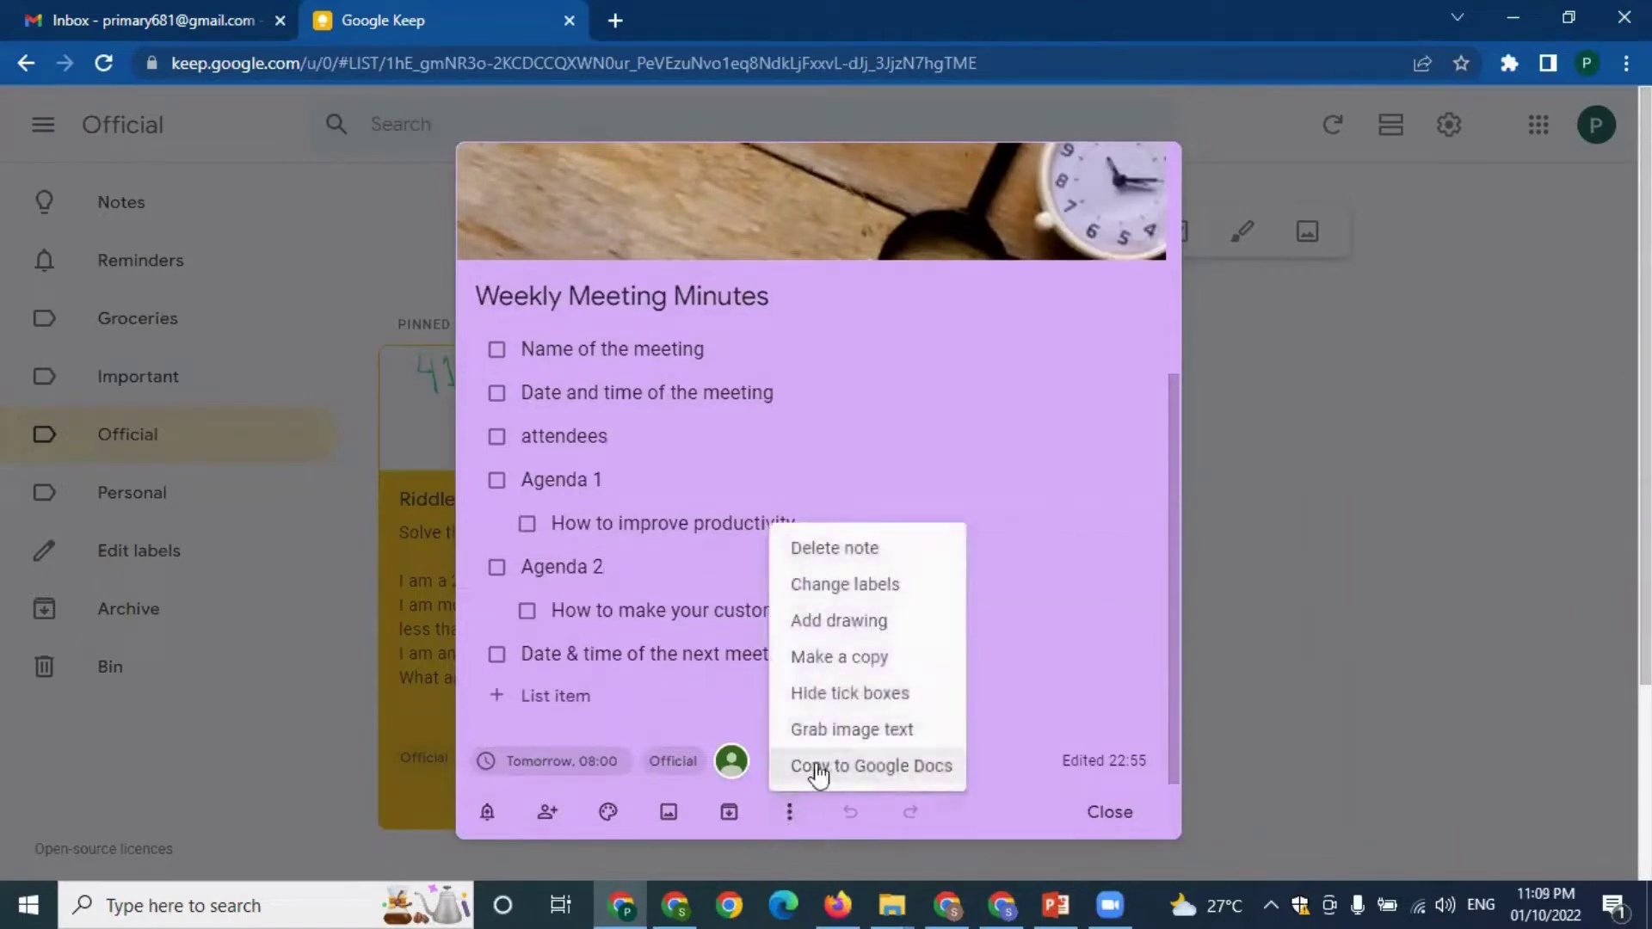
left_click(874, 765)
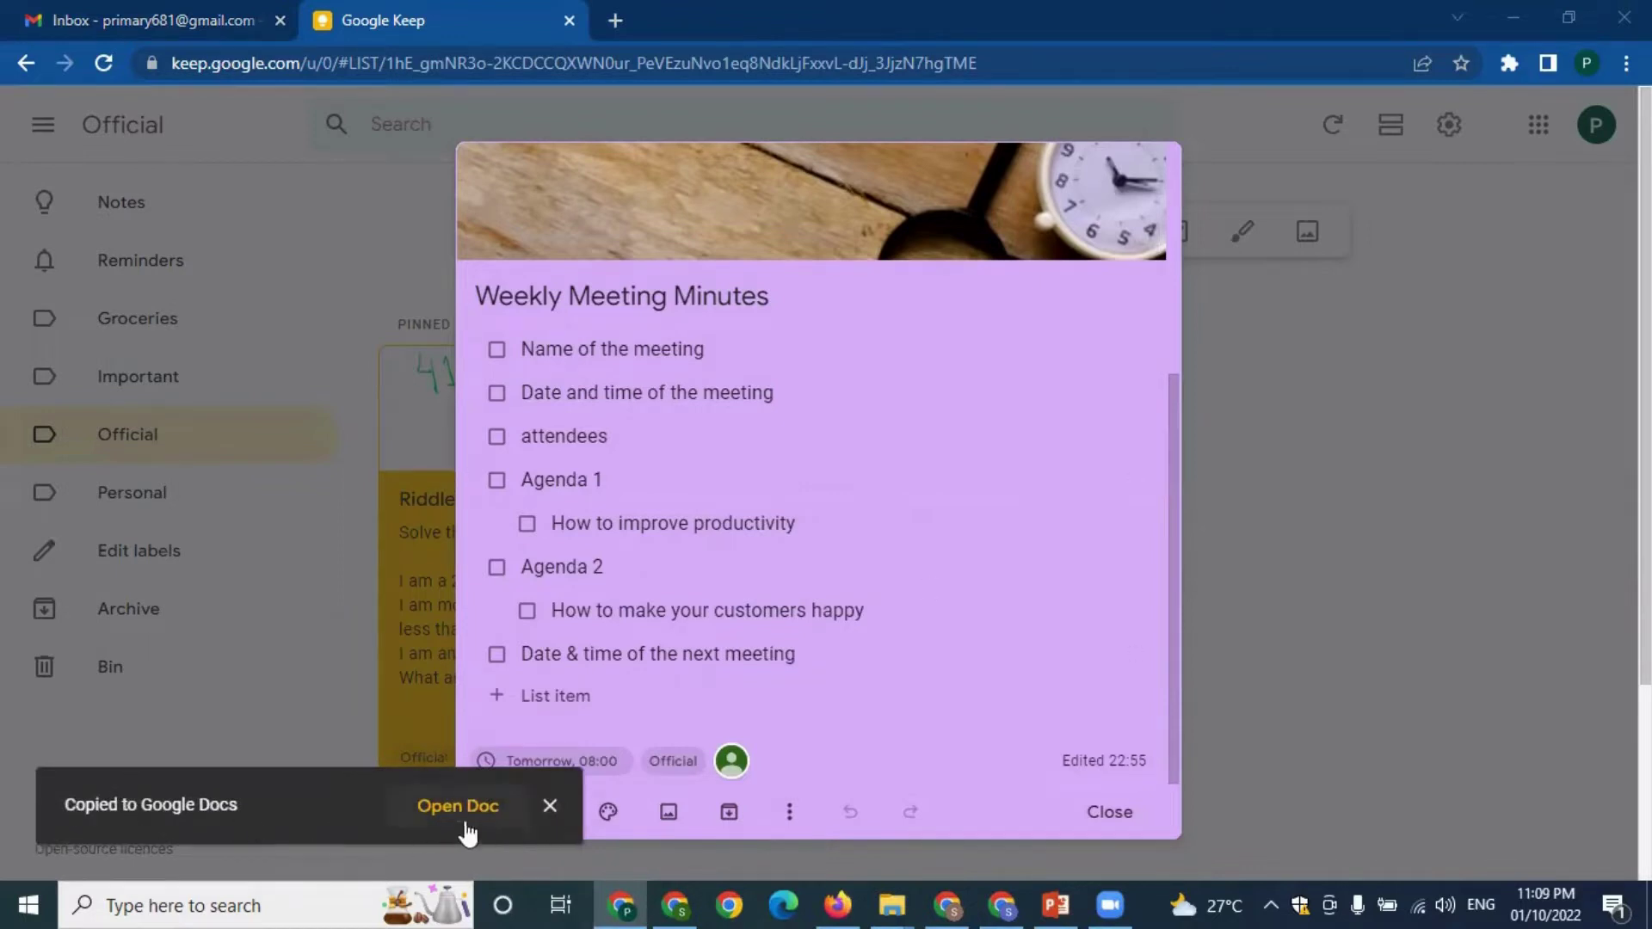
left_click(455, 819)
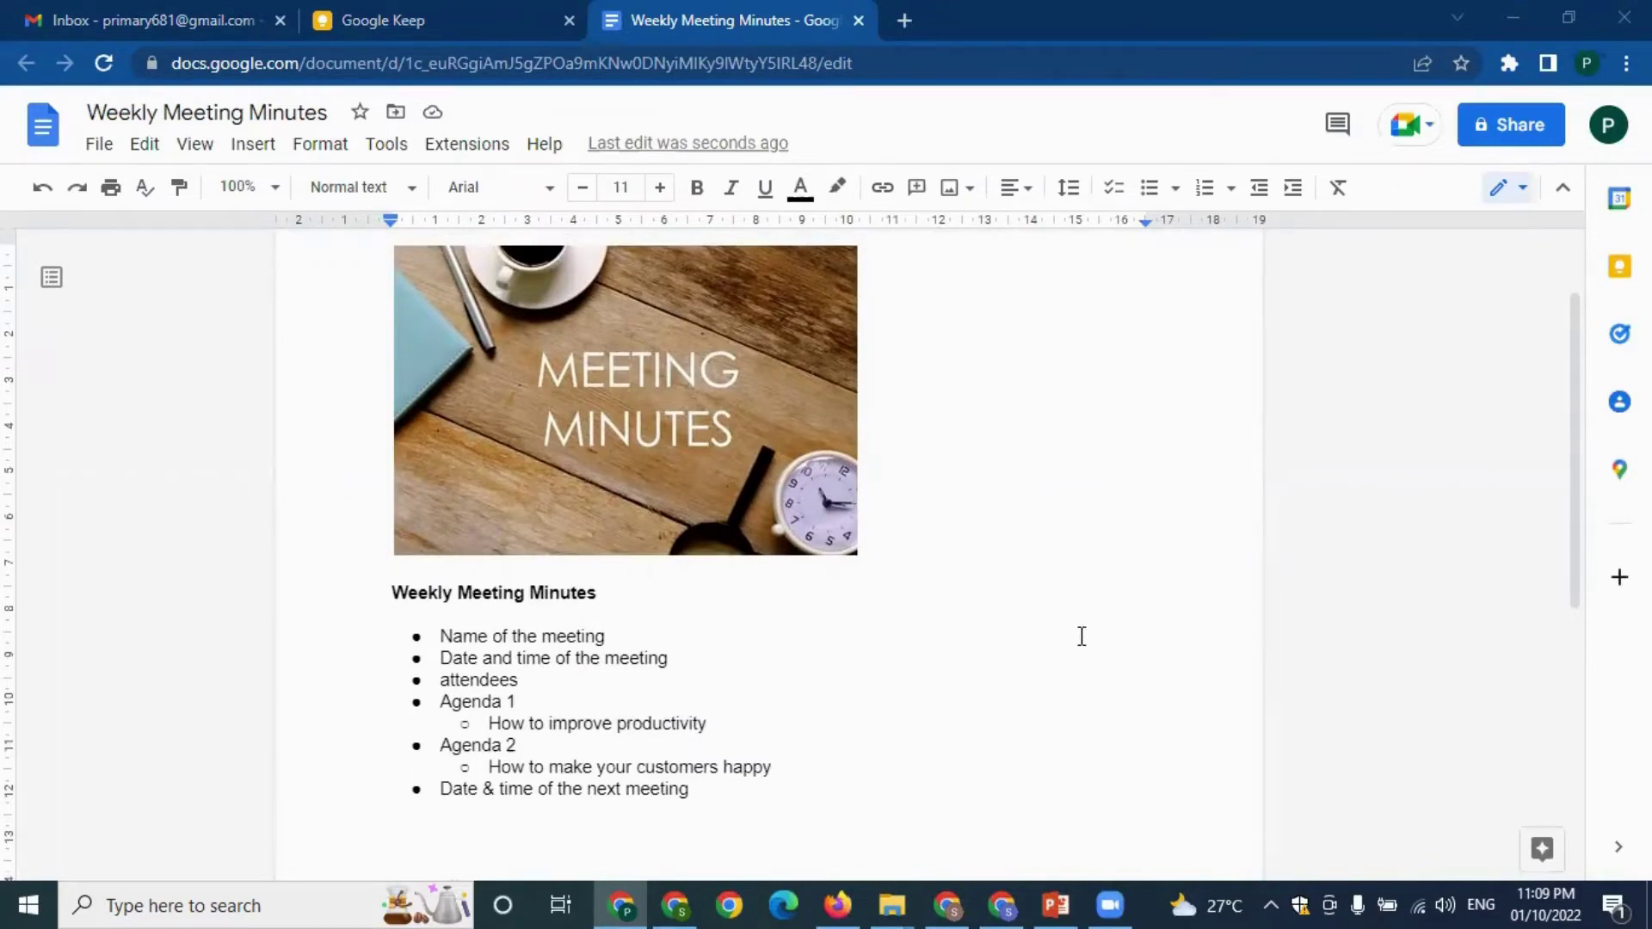
scroll(1097, 638, "up", 1)
scroll(1124, 634, "down", 5)
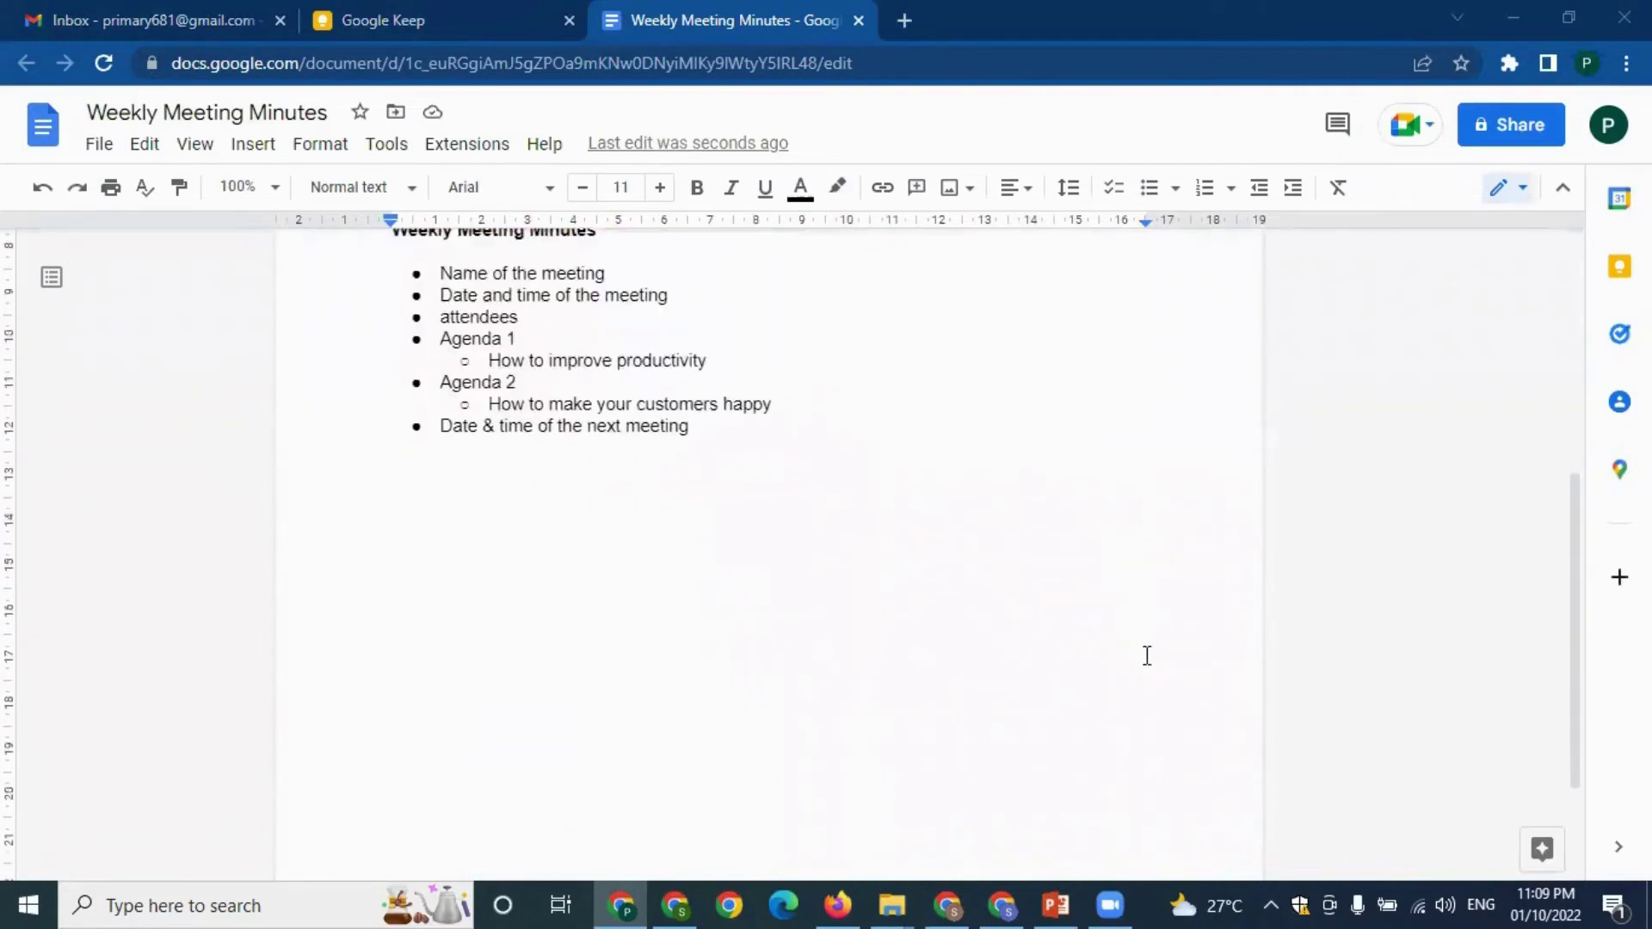
scroll(1146, 656, "up", 5)
scroll(1127, 602, "down", 1)
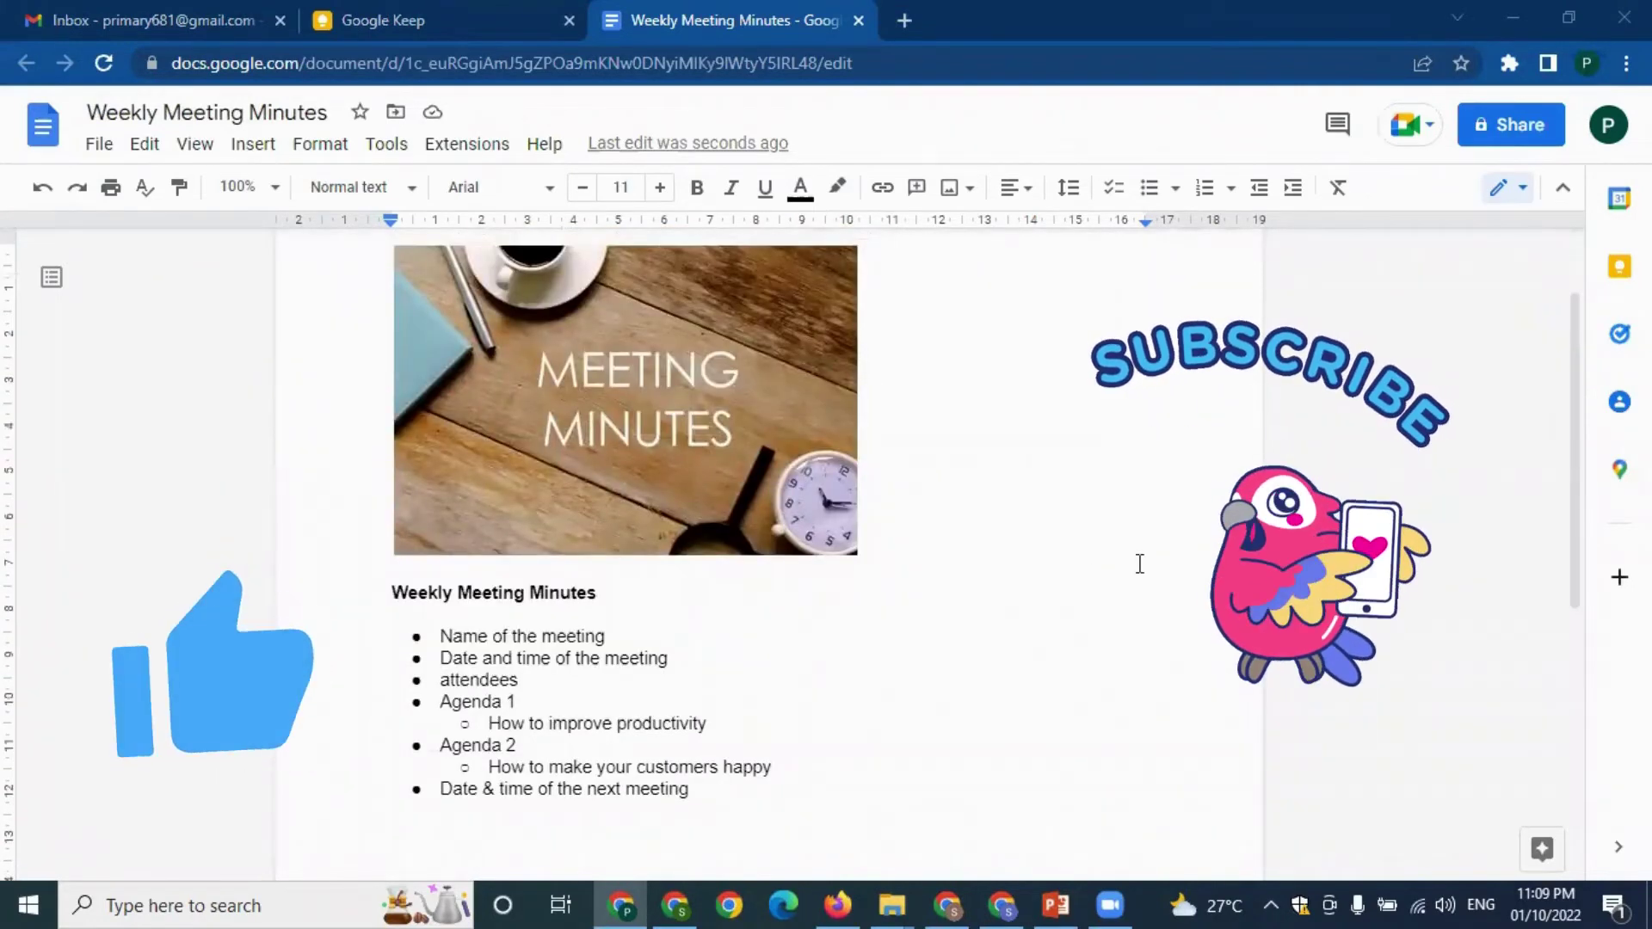